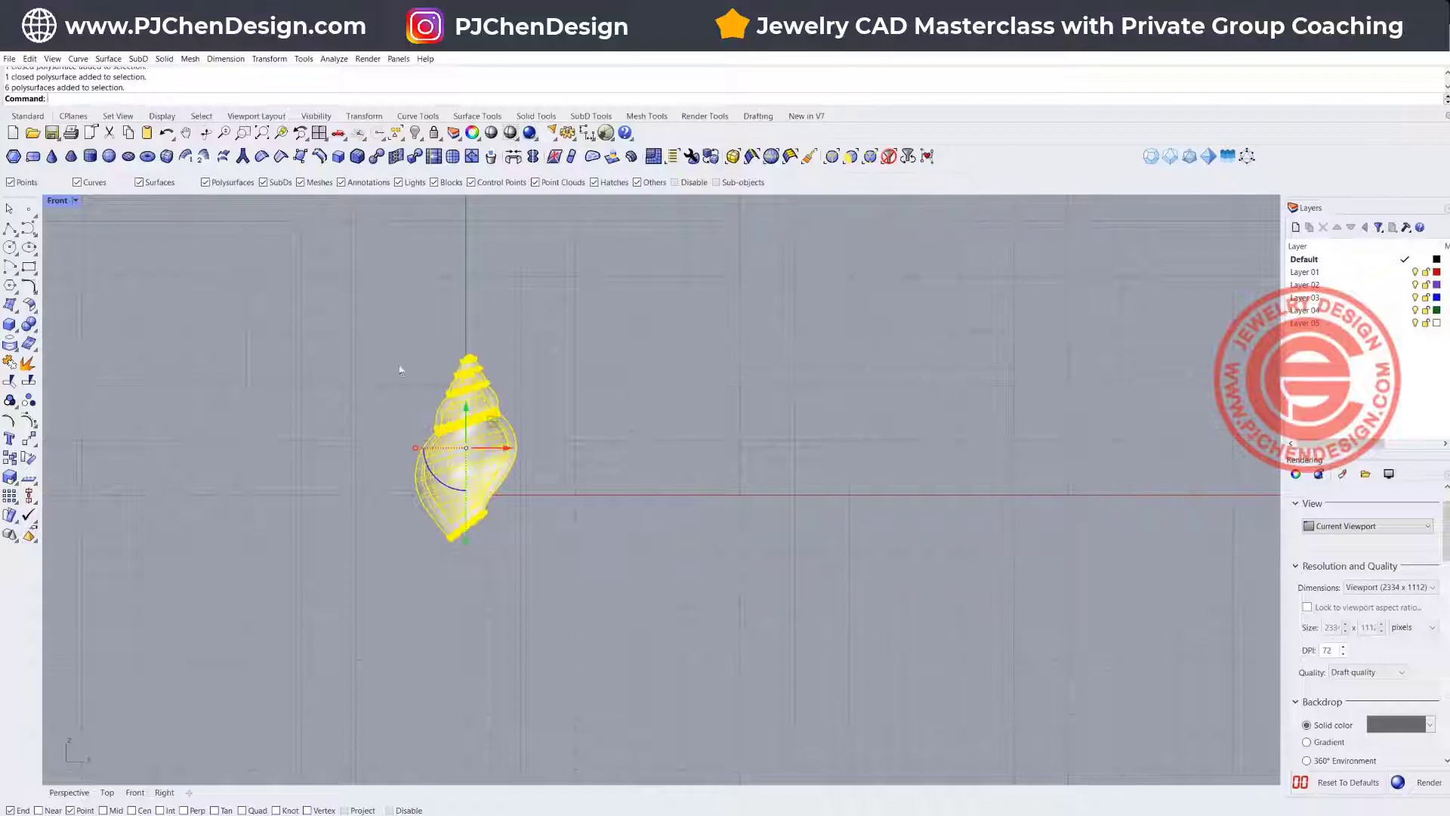
# Step: Hide the Default layer and Layer 01, and insert the seashell photo as a picture in the Front view
pyautogui.click(1415, 259)
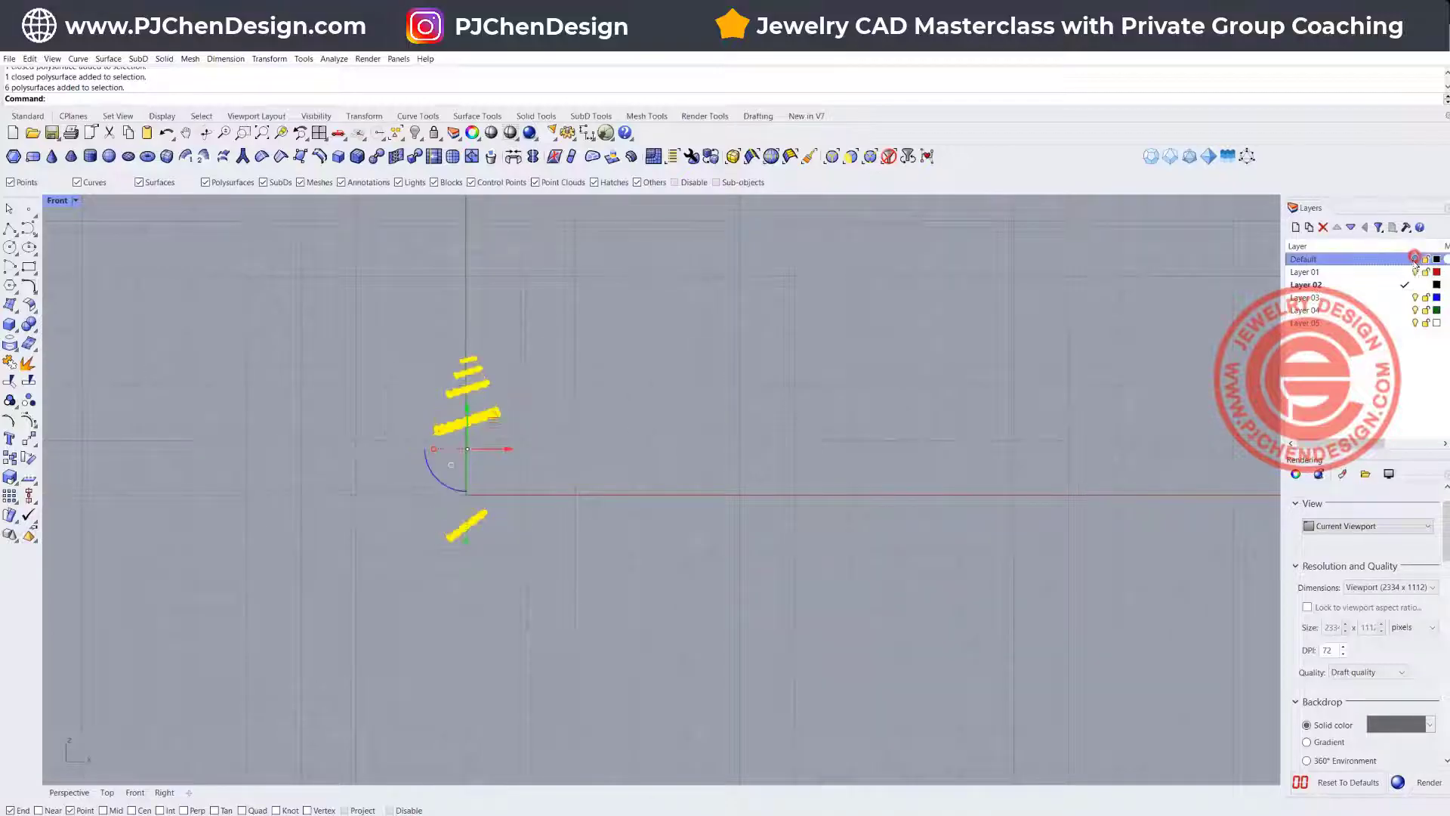
pyautogui.click(1414, 272)
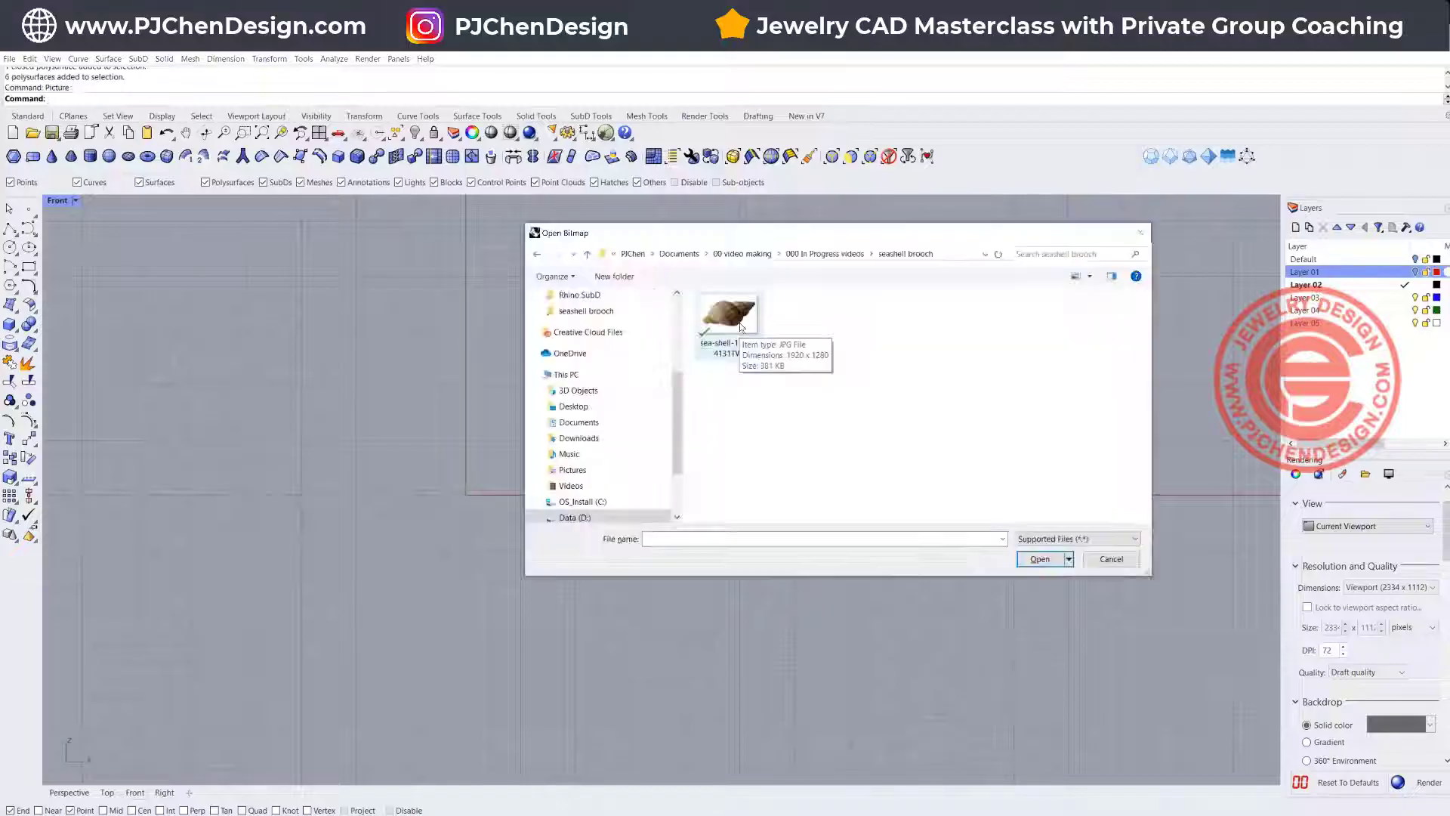
pyautogui.doubleClick(739, 324)
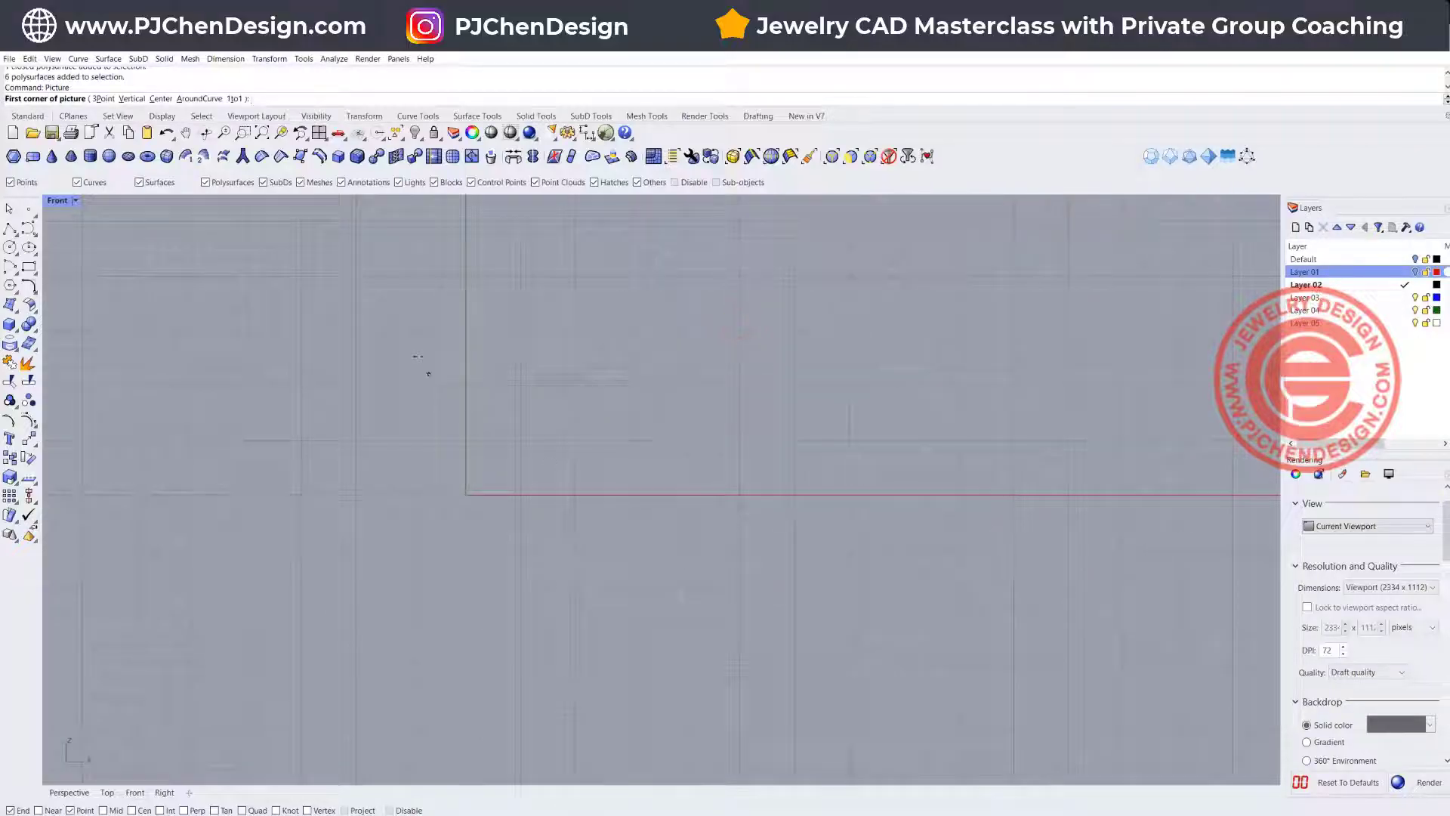
pyautogui.click(415, 354)
pyautogui.click(754, 563)
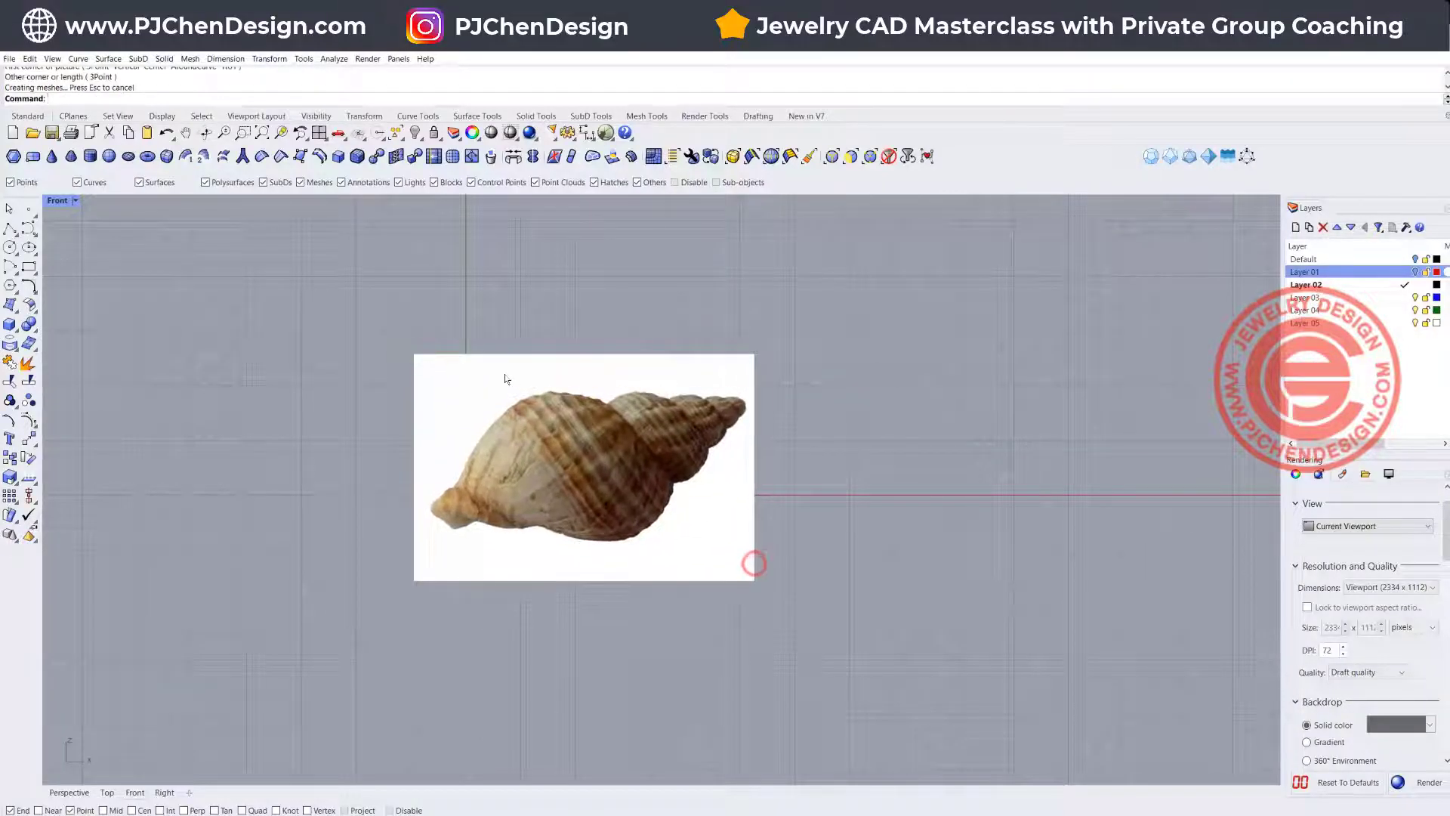
# Step: Rotate the shell picture upright, aligned on the vertical axis, and lock it
pyautogui.click(547, 483)
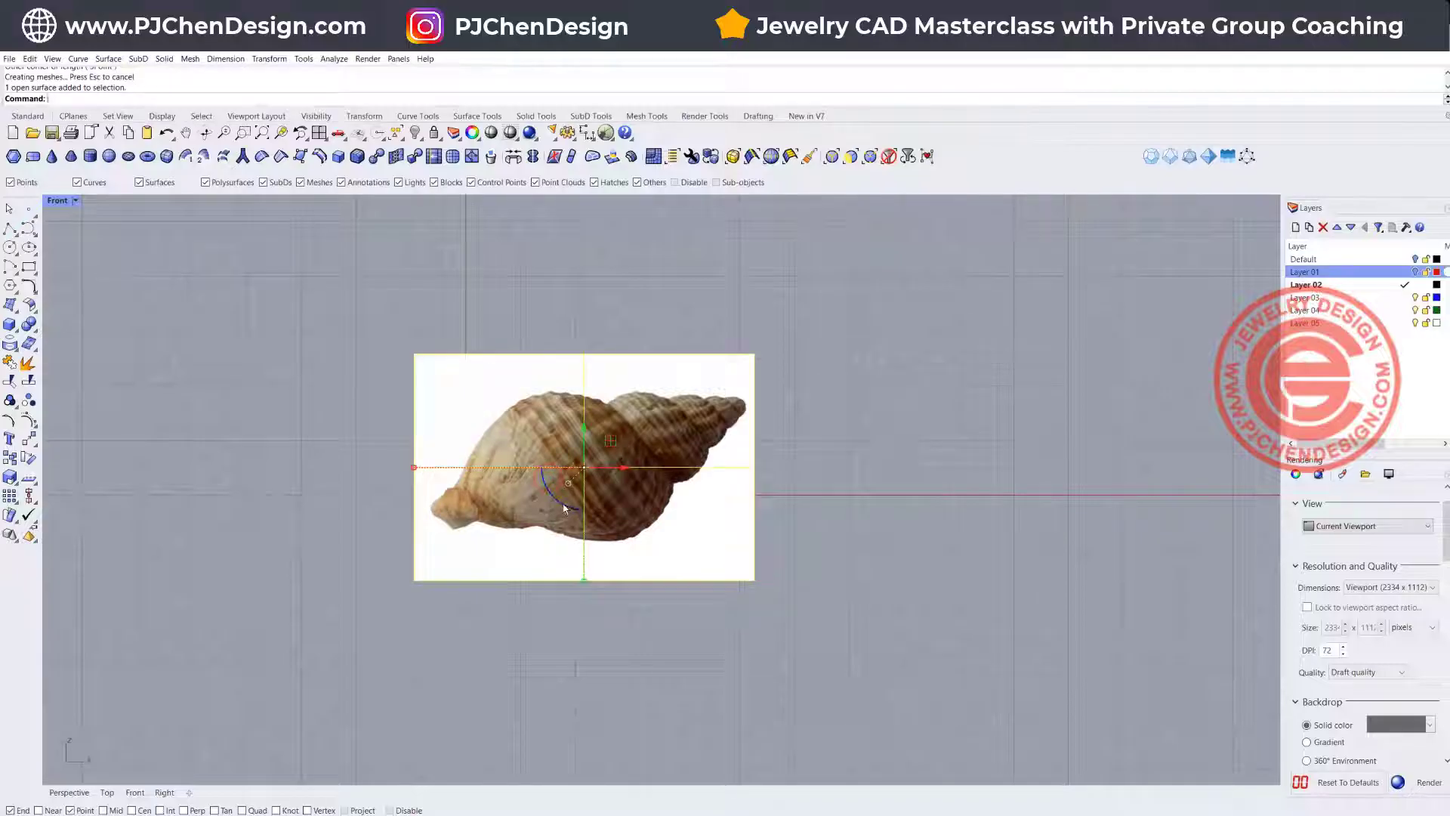
pyautogui.moveTo(565, 508); pyautogui.dragTo(656, 559)
pyautogui.moveTo(626, 456); pyautogui.dragTo(509, 457)
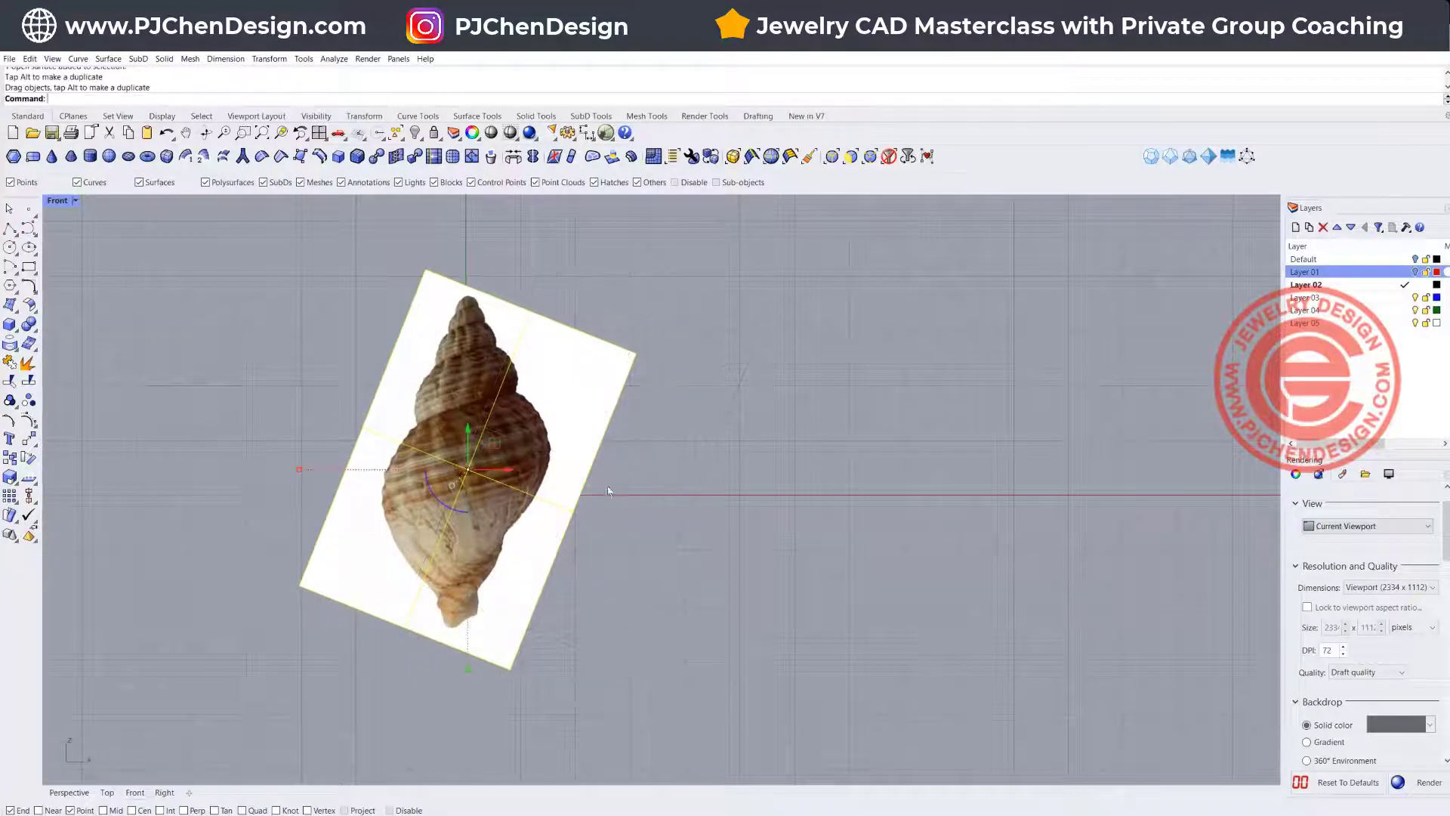
pyautogui.moveTo(608, 491); pyautogui.dragTo(692, 466, button='right')
pyautogui.moveTo(603, 429); pyautogui.dragTo(561, 443, button='right')
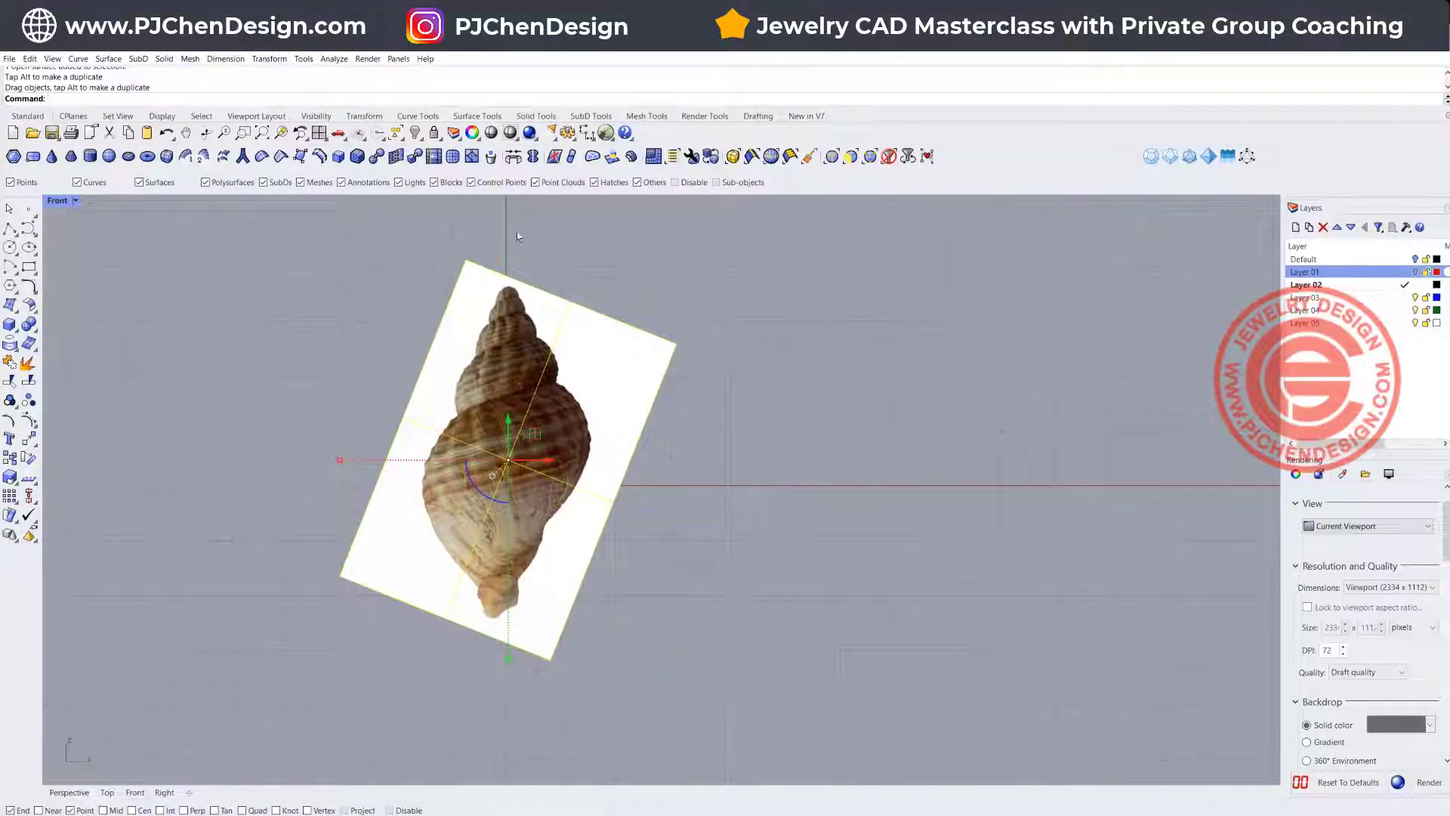
pyautogui.click(433, 133)
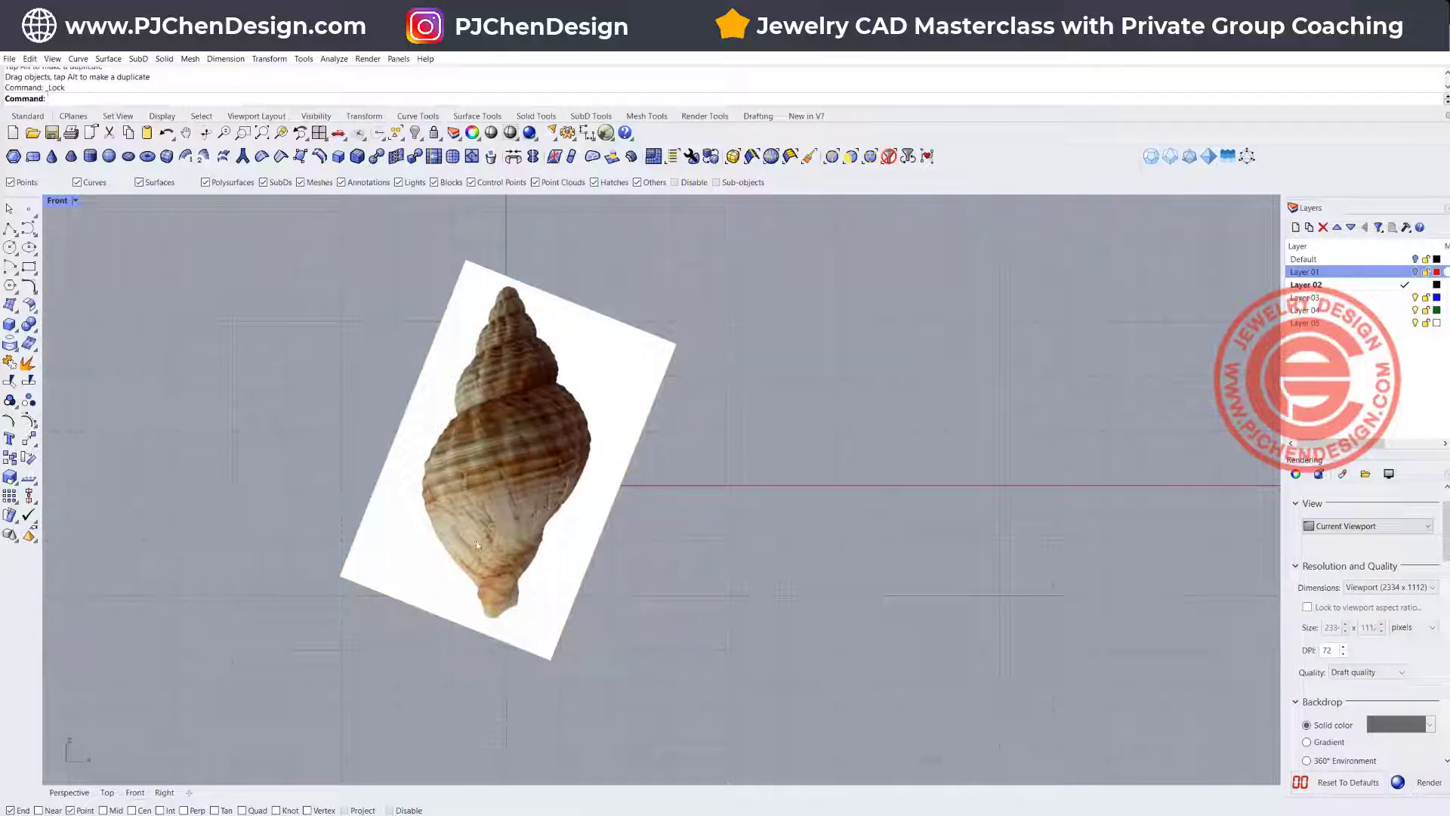
# Step: Draw two straight slanted guide lines across the two uppermost seams of the shell's spire, using two-point control point curves
pyautogui.click(10, 227)
pyautogui.scroll(3, 486, 302)
pyautogui.click(29, 228)
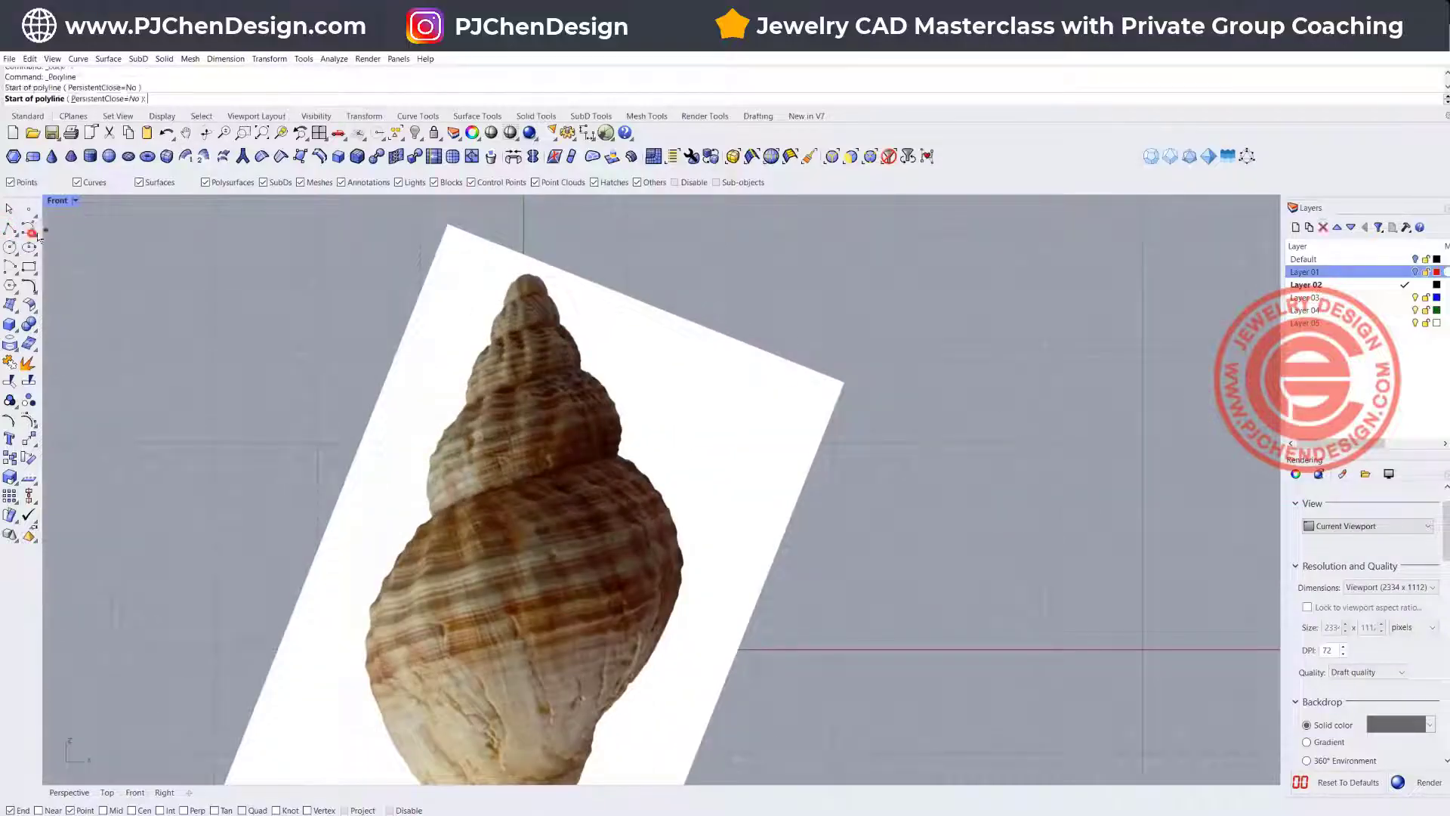
pyautogui.click(473, 315)
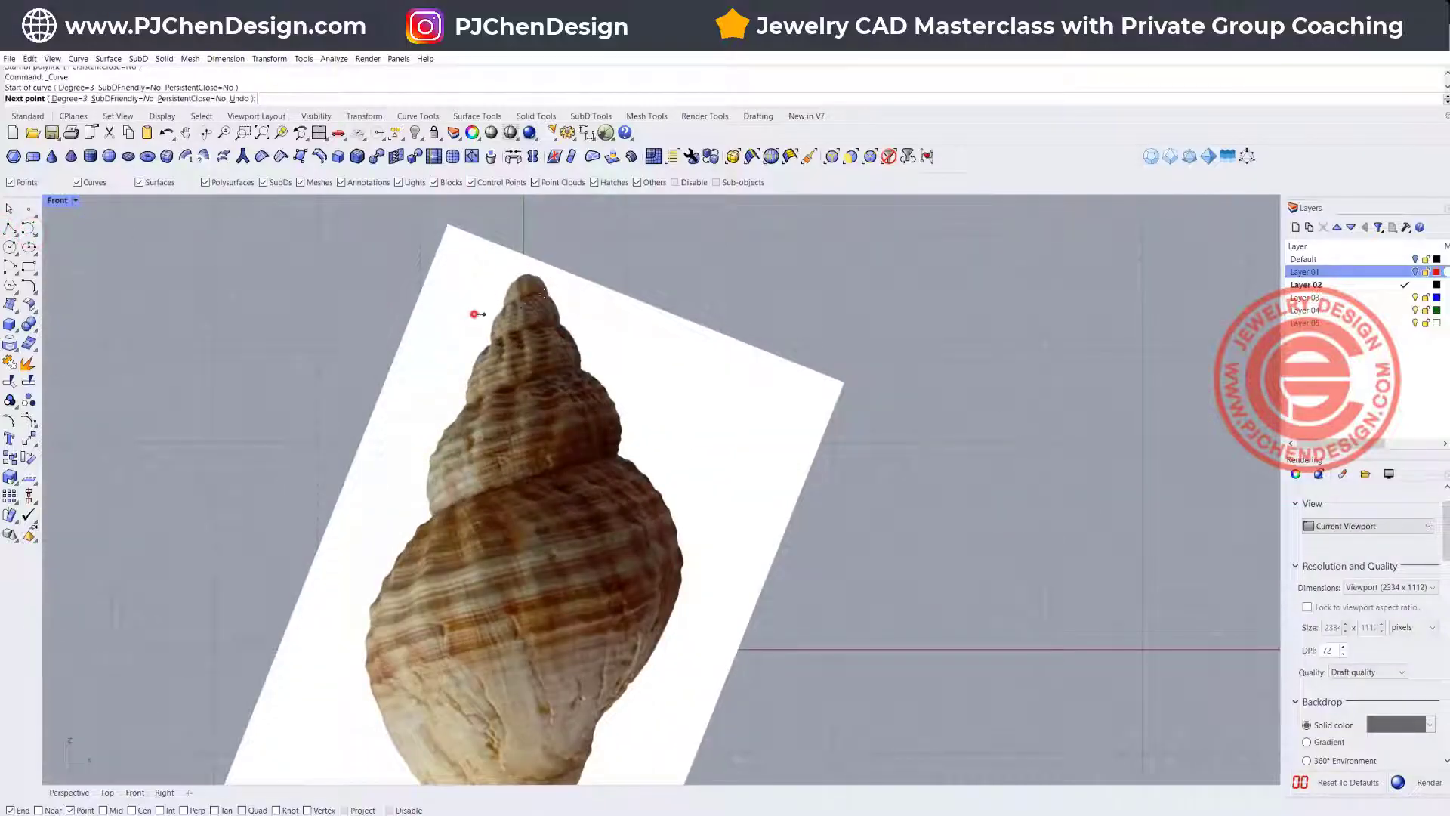
pyautogui.click(569, 287)
pyautogui.press('Return')
pyautogui.press('Return')
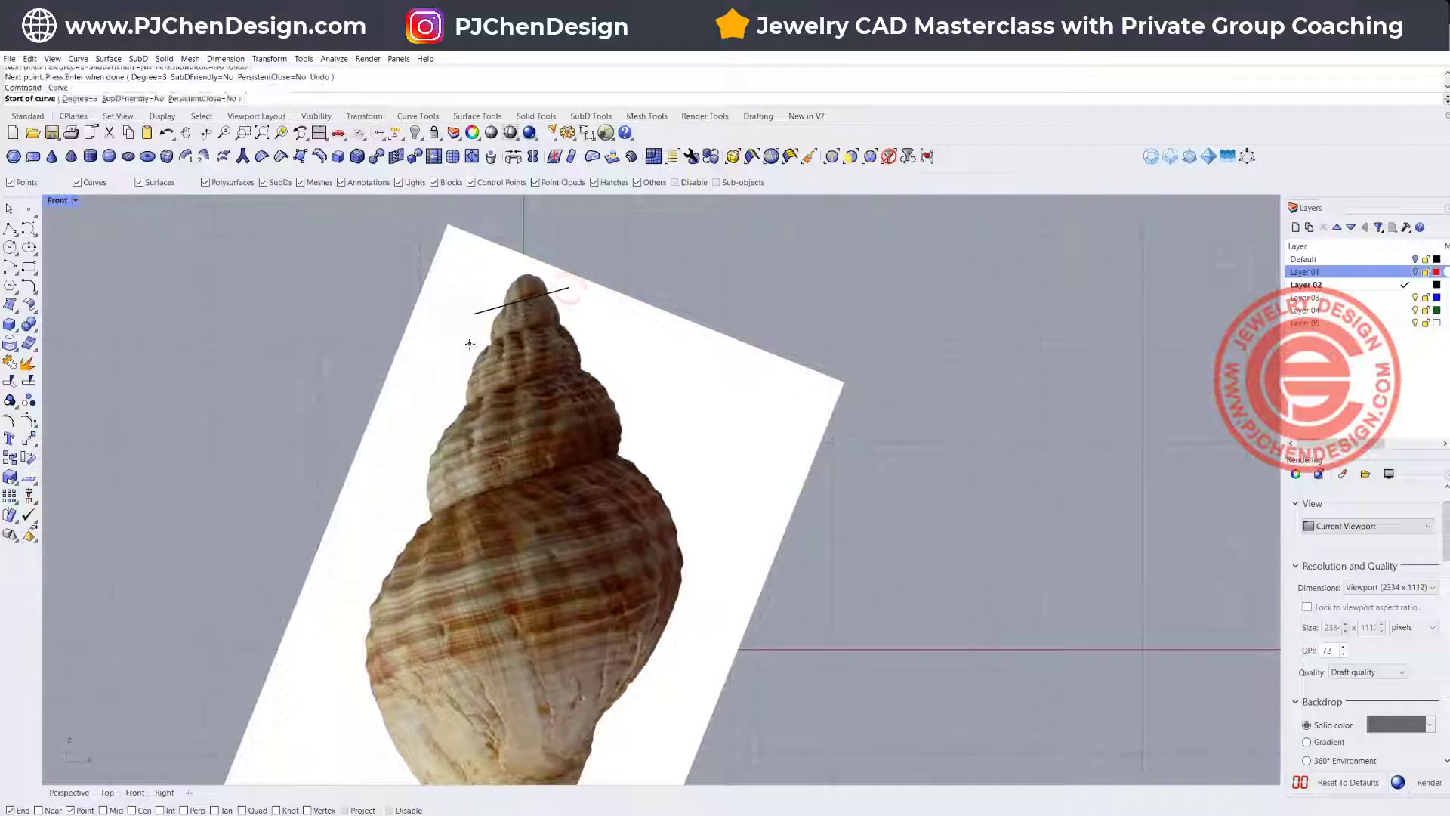
pyautogui.click(465, 352)
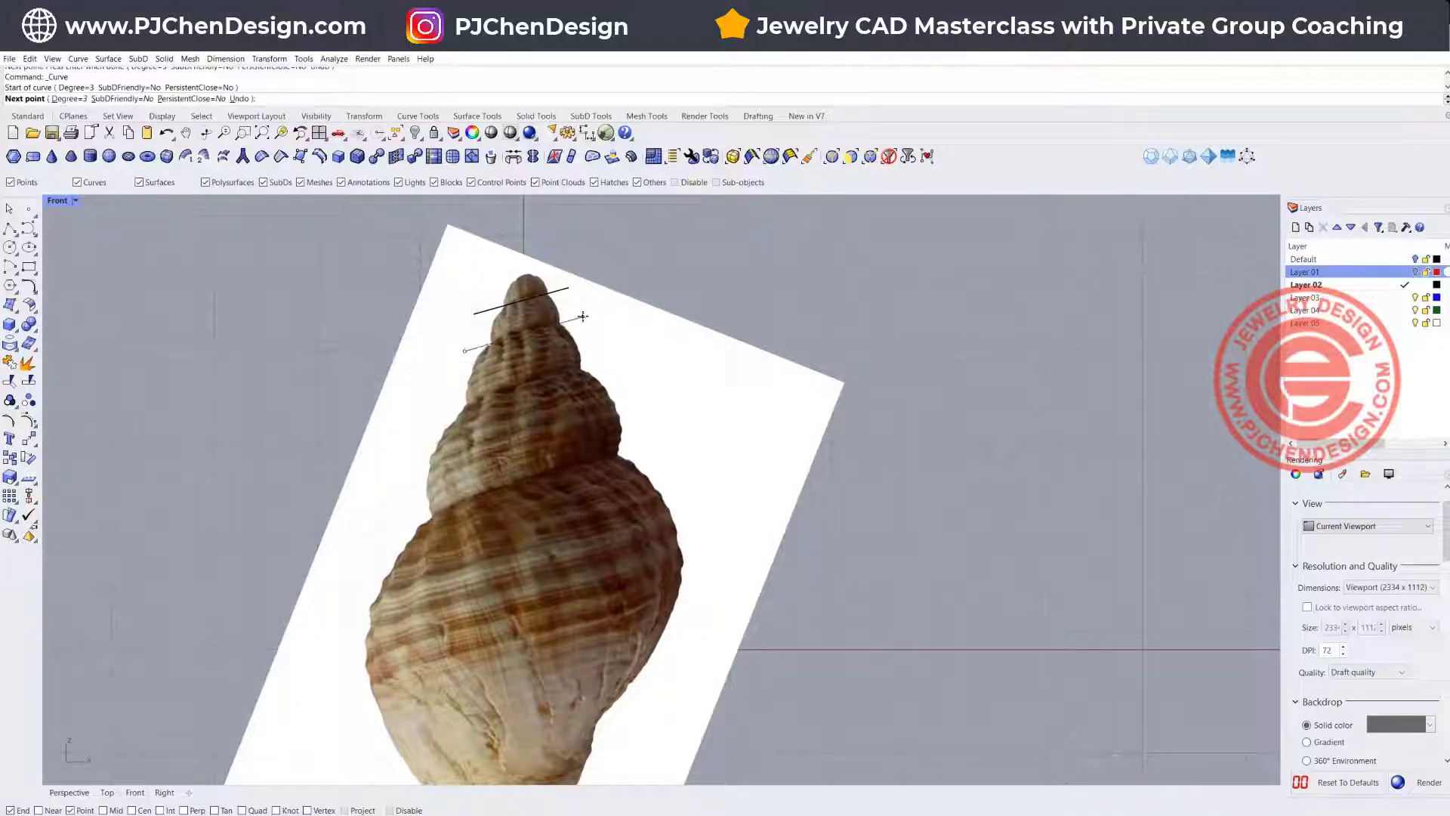
pyautogui.press('Return')
# Step: Draw two more slanted guide lines across the third and fourth seams, ending above the shell's large body whorl
pyautogui.press('Return')
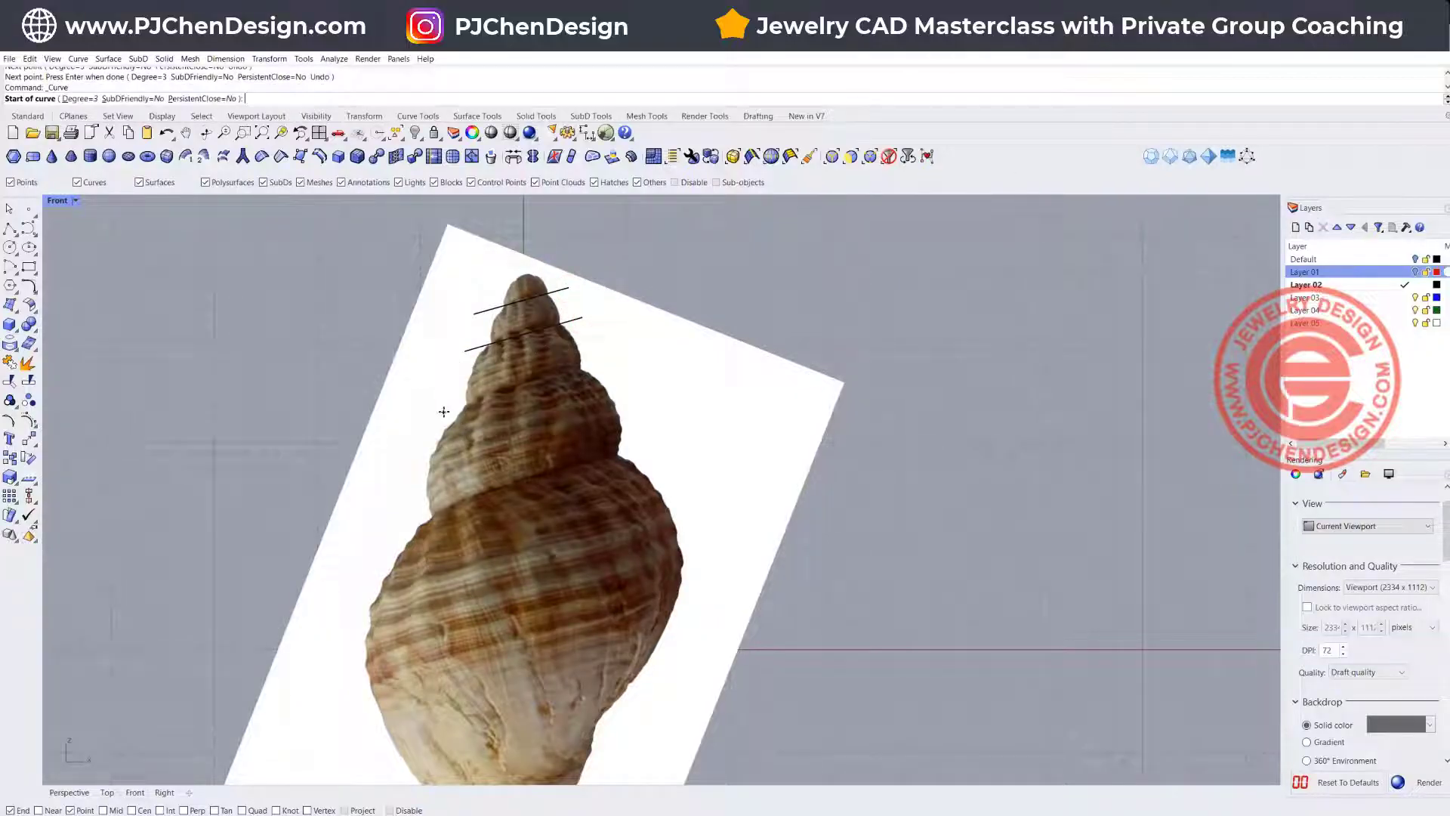
pyautogui.click(444, 411)
pyautogui.click(595, 364)
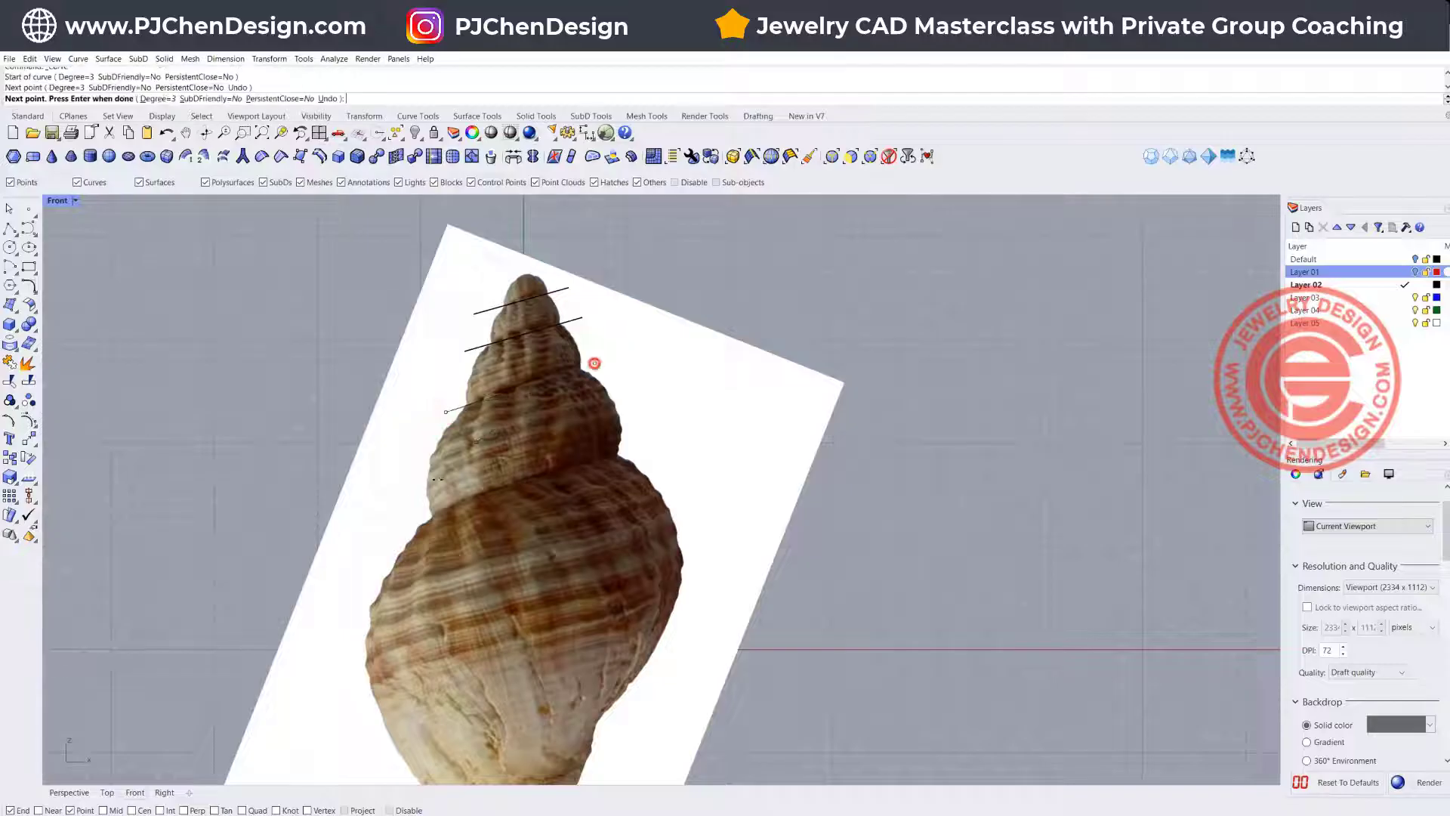
pyautogui.press('Return')
pyautogui.moveTo(417, 492); pyautogui.dragTo(418, 435, button='right')
pyautogui.press('Return')
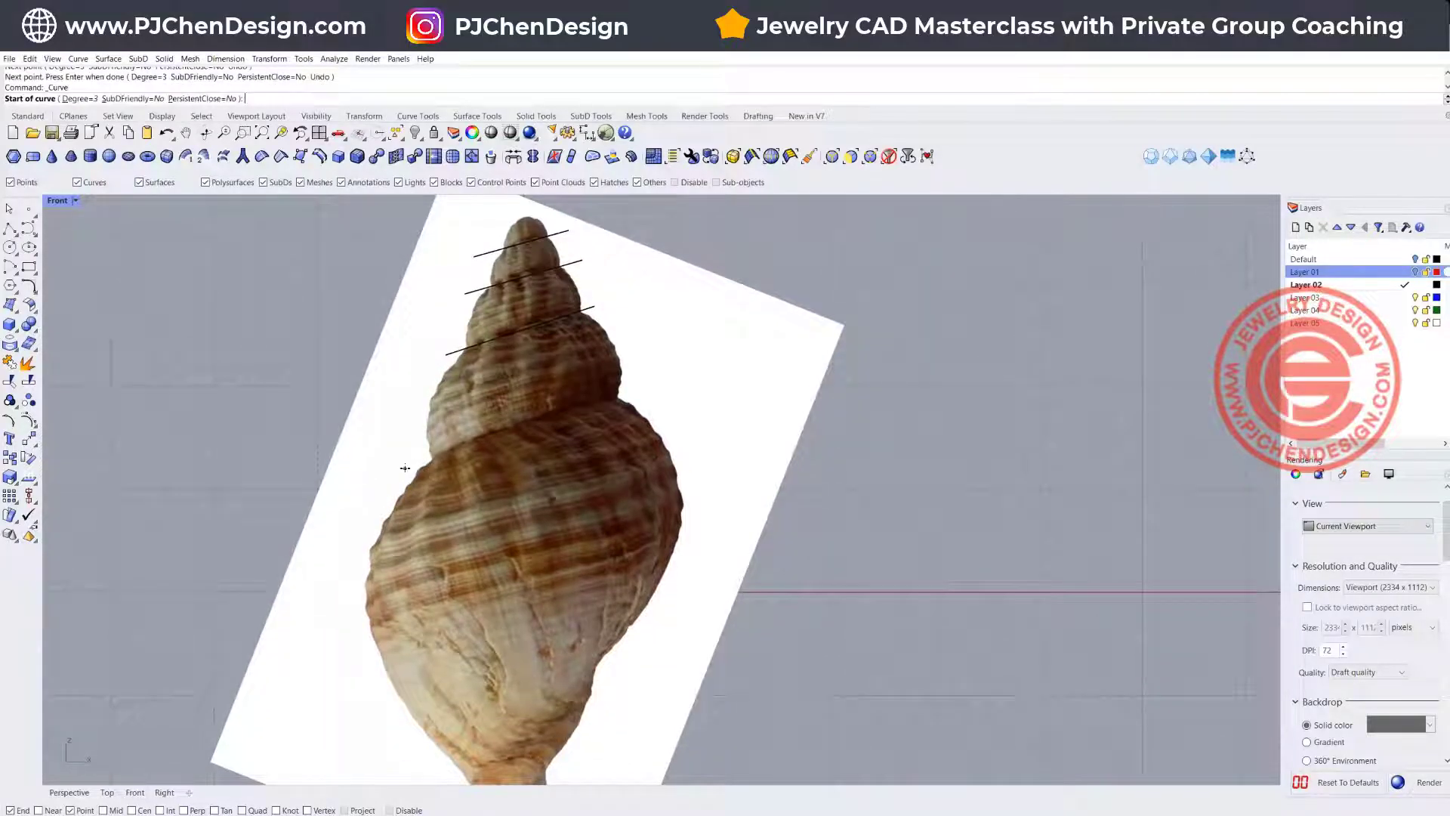
pyautogui.click(404, 471)
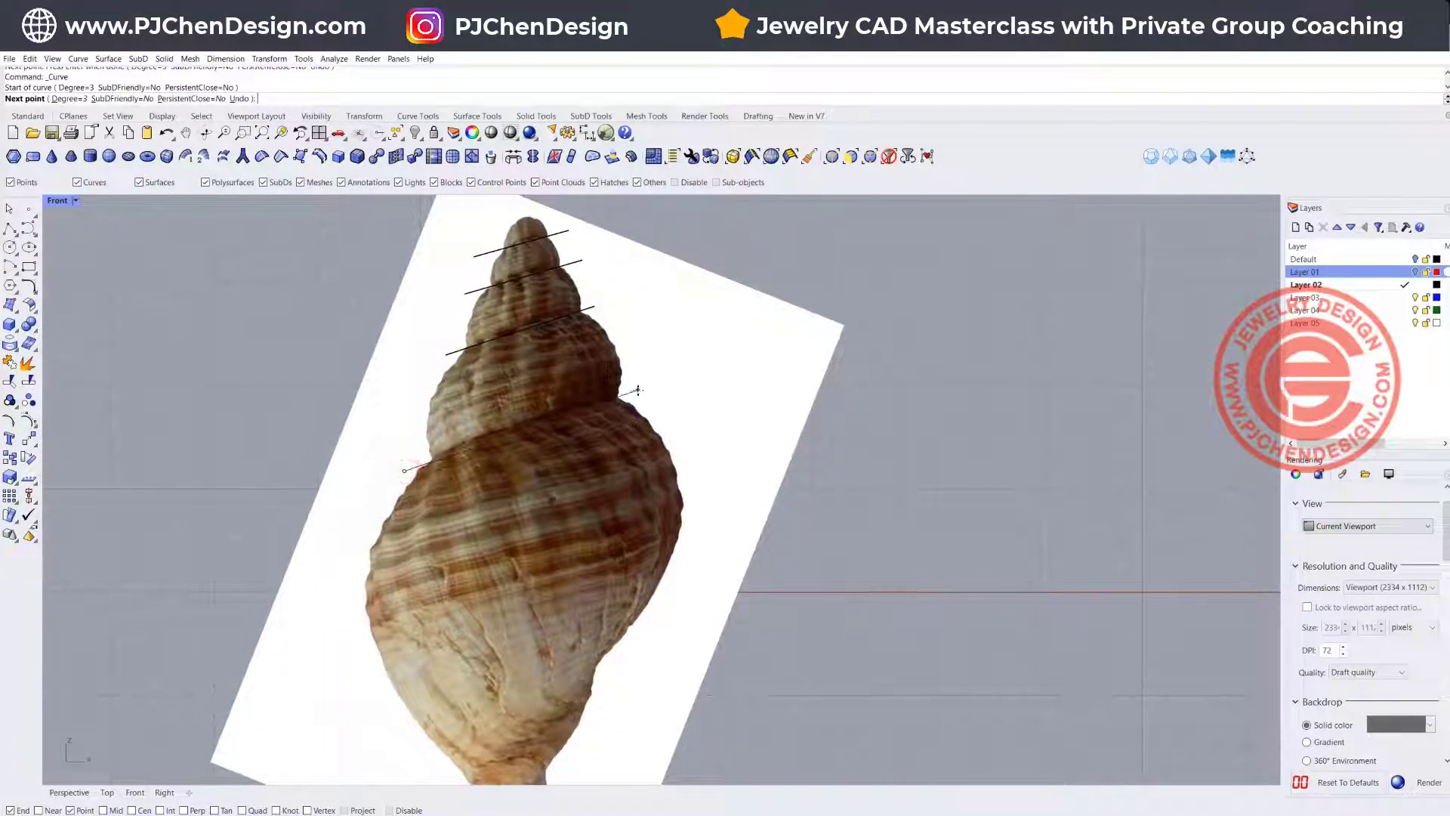
pyautogui.click(639, 390)
pyautogui.scroll(3, 488, 442)
pyautogui.press('Return')
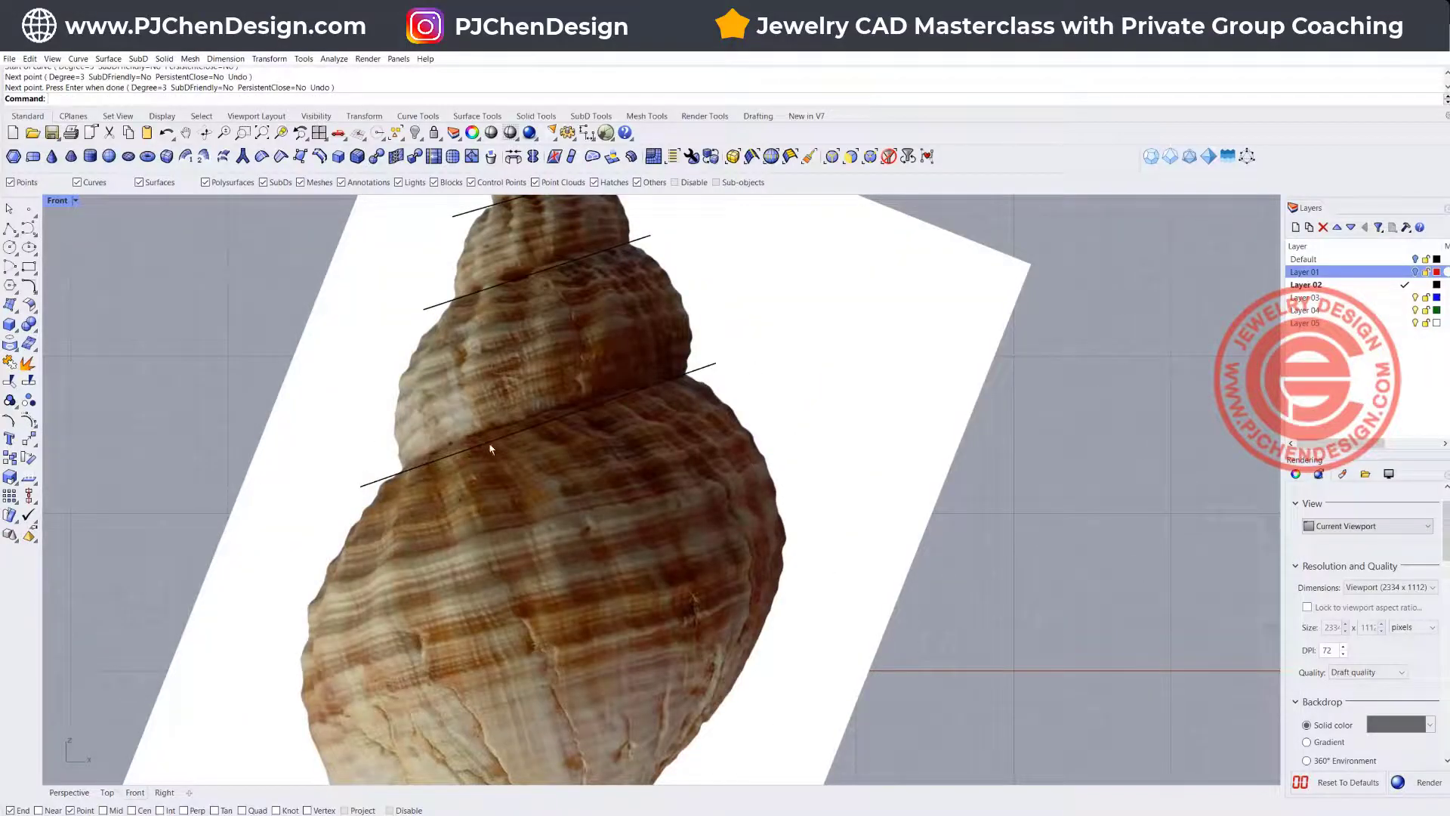
# Step: Draw a steeper straight guide line across the lower end of the shell, just above its narrow tip
pyautogui.scroll(-2, 490, 438)
pyautogui.scroll(-4, 498, 409)
pyautogui.moveTo(498, 463); pyautogui.dragTo(485, 342, button='right')
pyautogui.rightClick(484, 550)
pyautogui.click(453, 612)
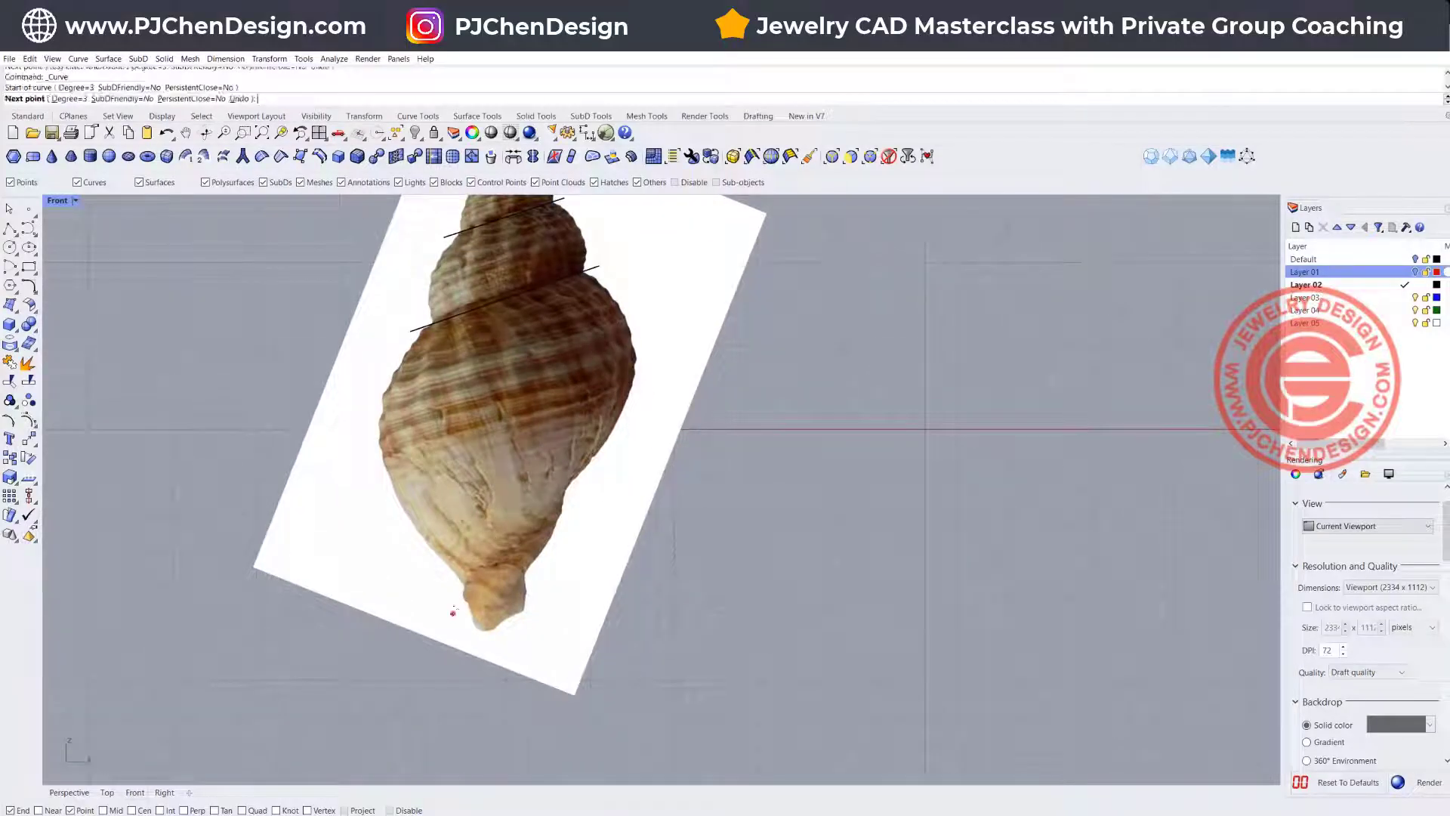
pyautogui.click(583, 475)
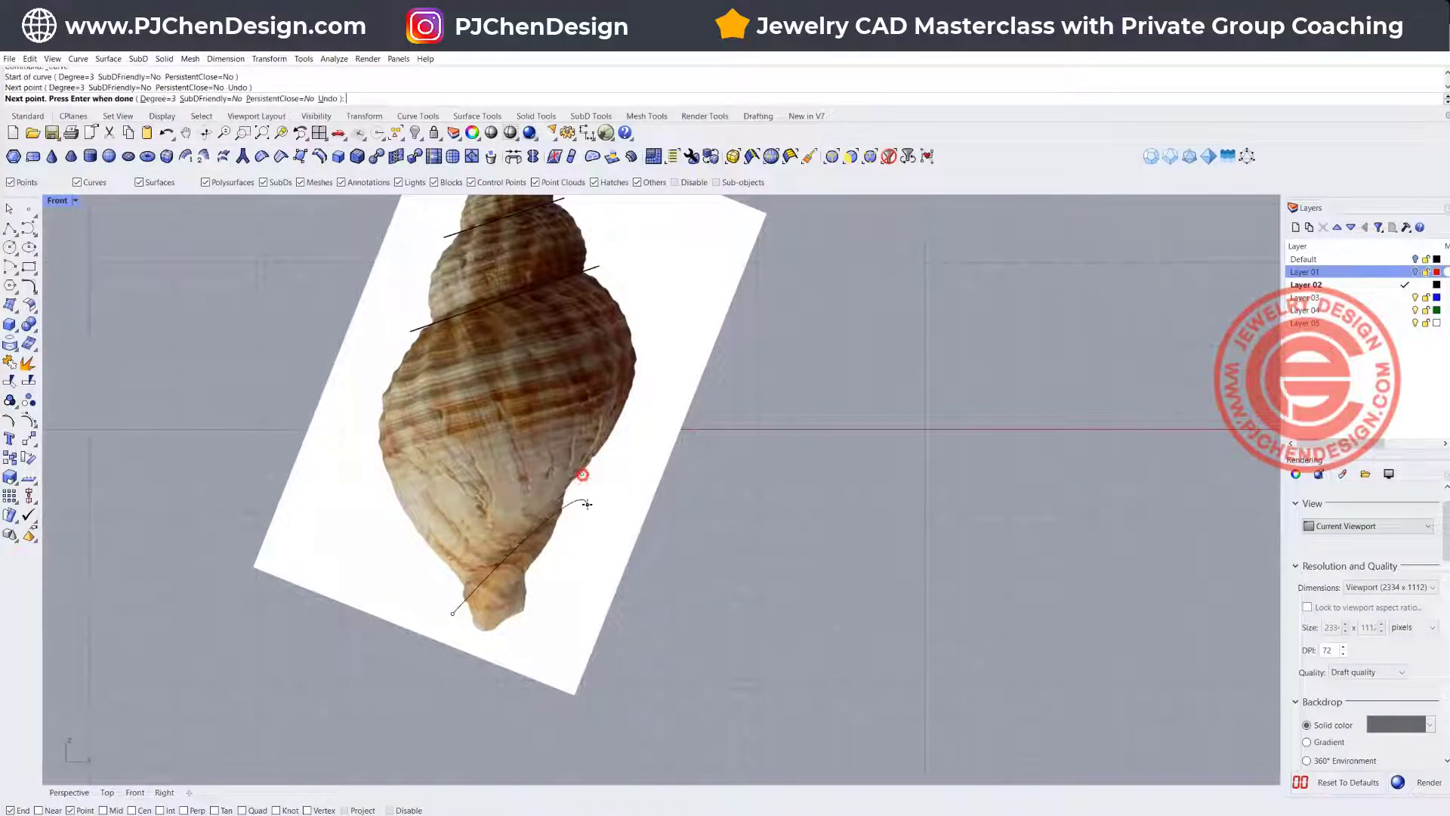
pyautogui.press('Return')
pyautogui.scroll(-1, 580, 459)
pyautogui.scroll(-1, 580, 459)
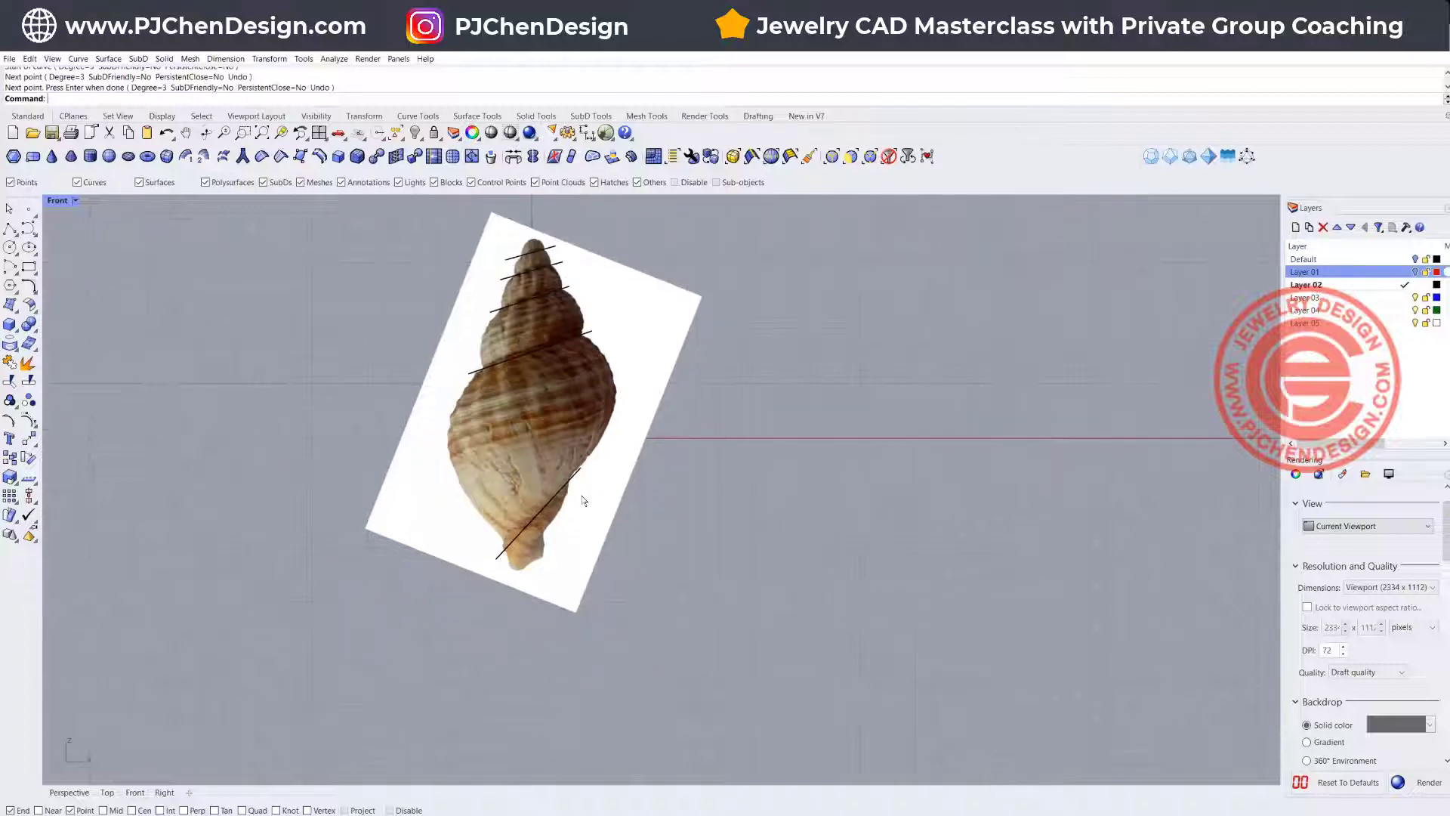
# Step: Rotate the lowest guide line slightly to a shallower slope across the shell's narrow end
pyautogui.click(535, 515)
pyautogui.moveTo(503, 556); pyautogui.dragTo(517, 536)
pyautogui.press('Escape')
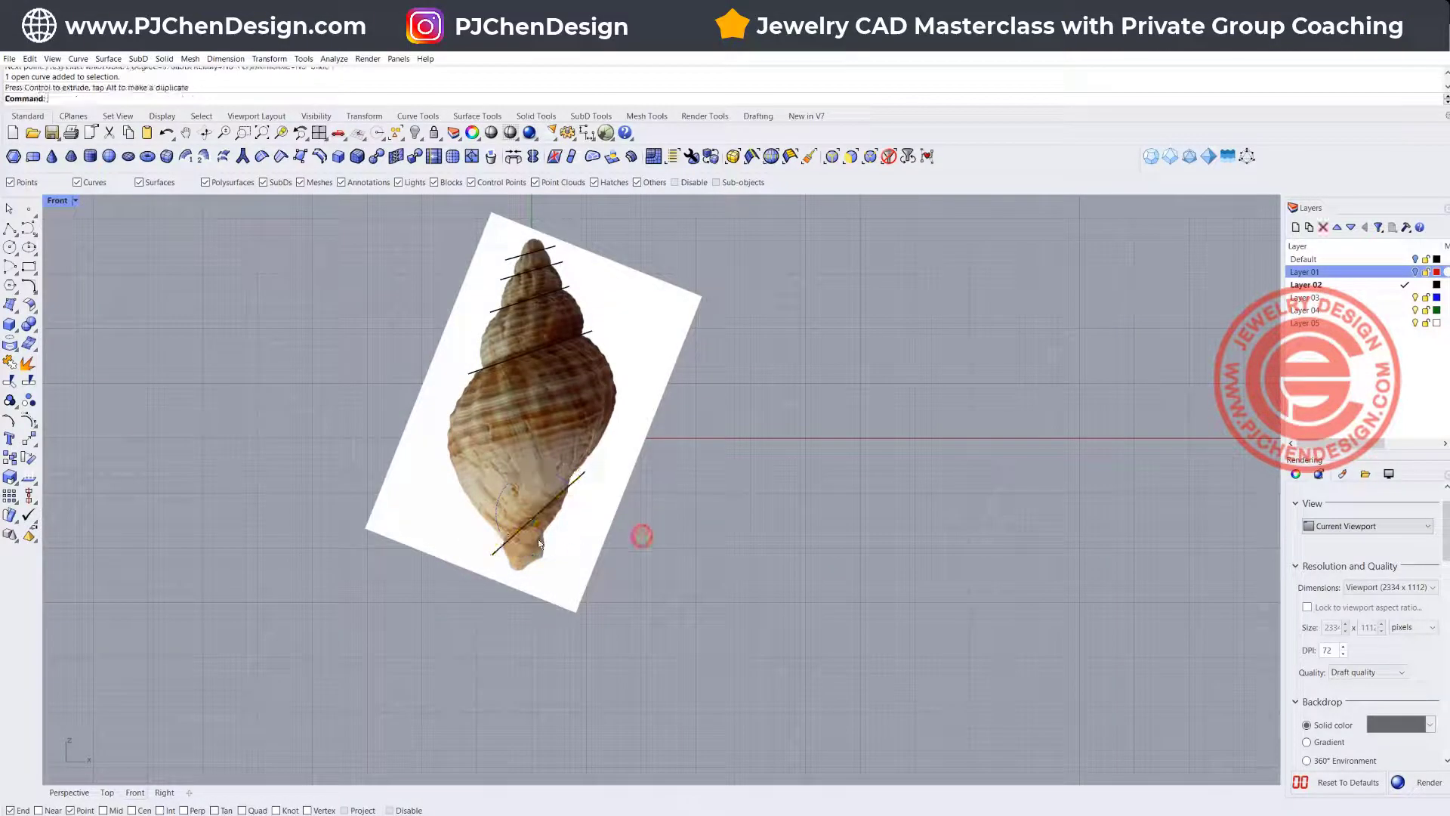
# Step: Trace the shell's rounded top tip with a control point curve, starting and ending on the first guide line
pyautogui.scroll(-2, 520, 423)
pyautogui.moveTo(517, 411); pyautogui.dragTo(466, 443, button='right')
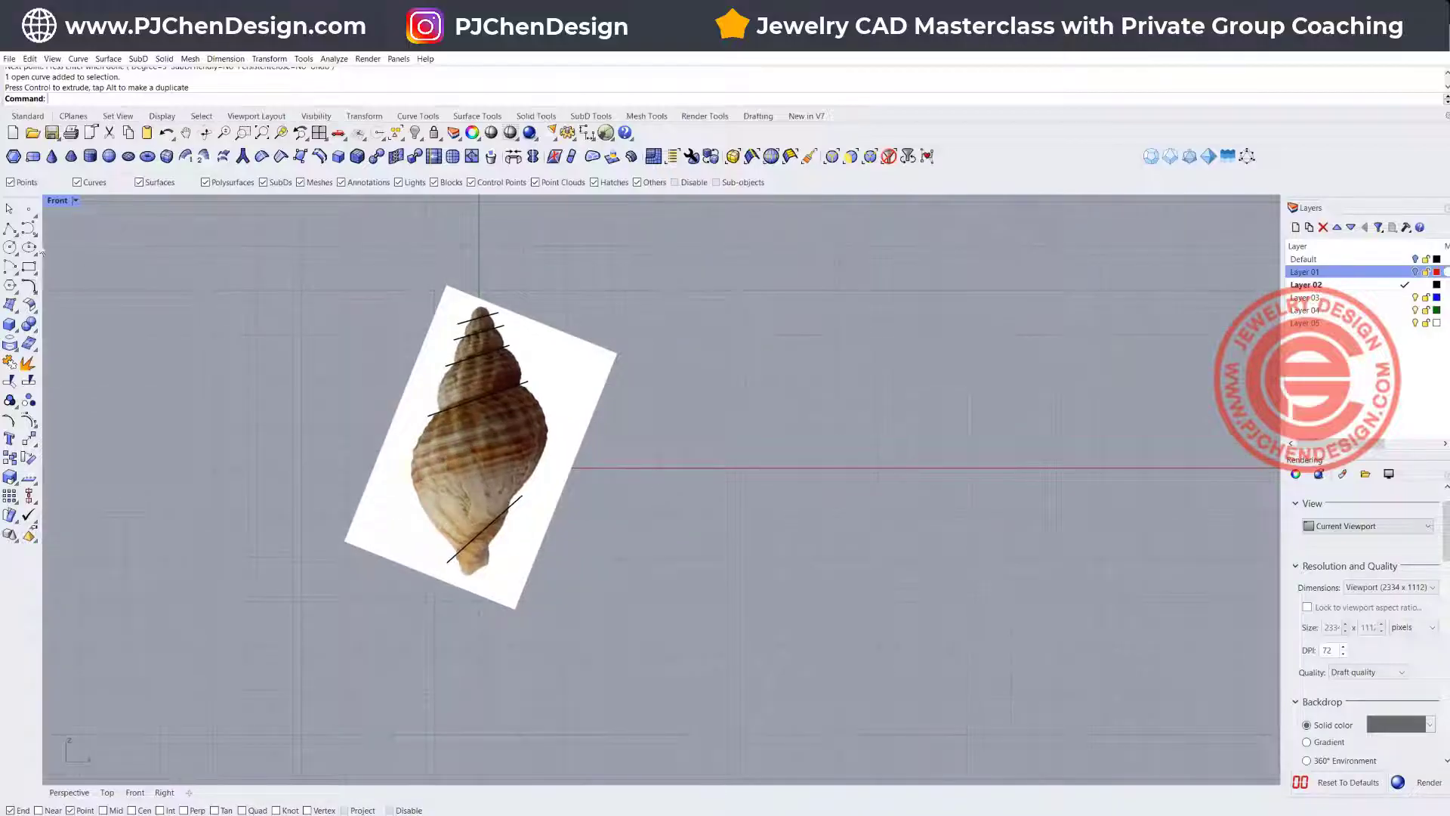
pyautogui.click(30, 230)
pyautogui.scroll(5, 423, 306)
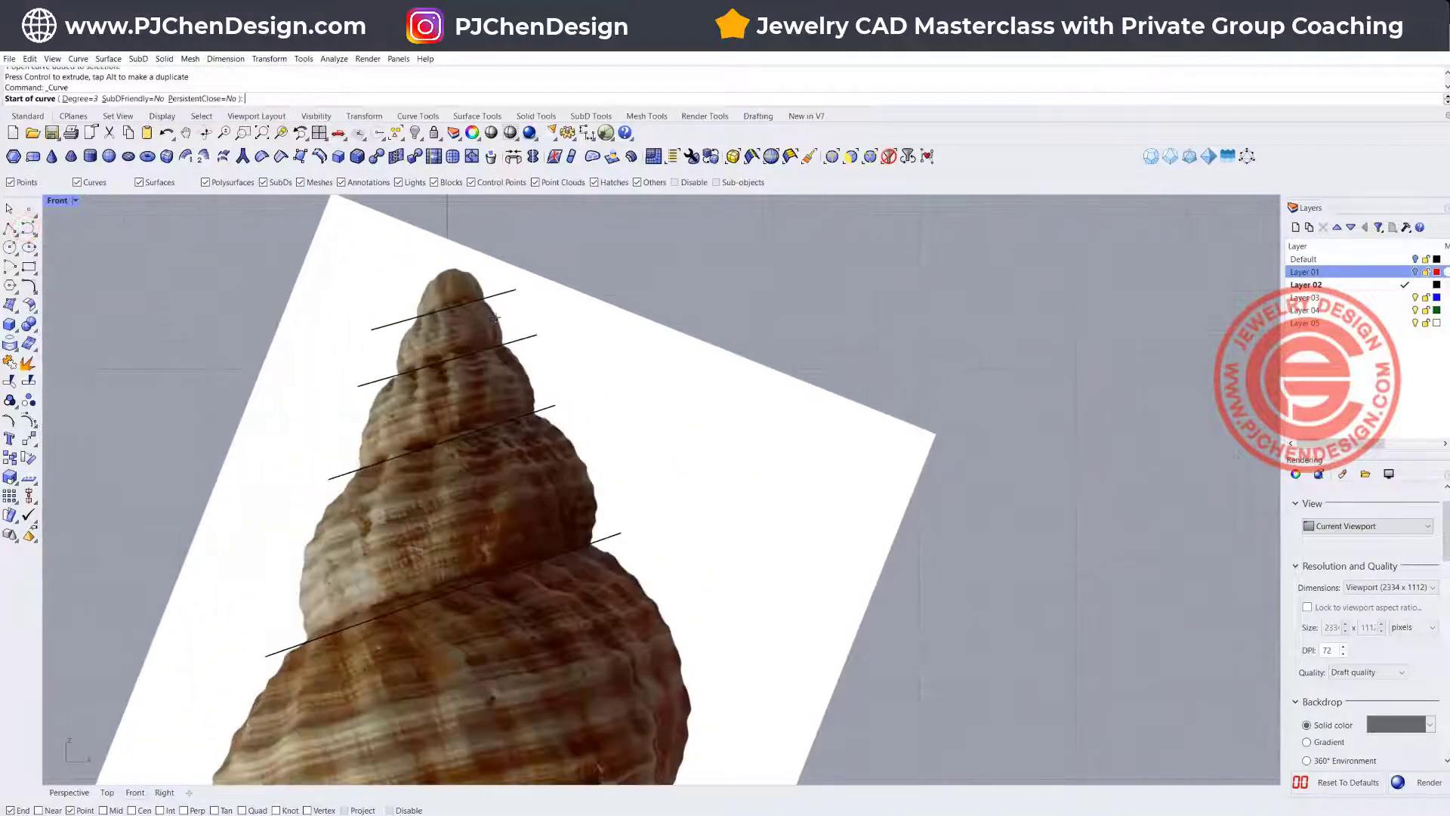
pyautogui.scroll(2, 423, 306)
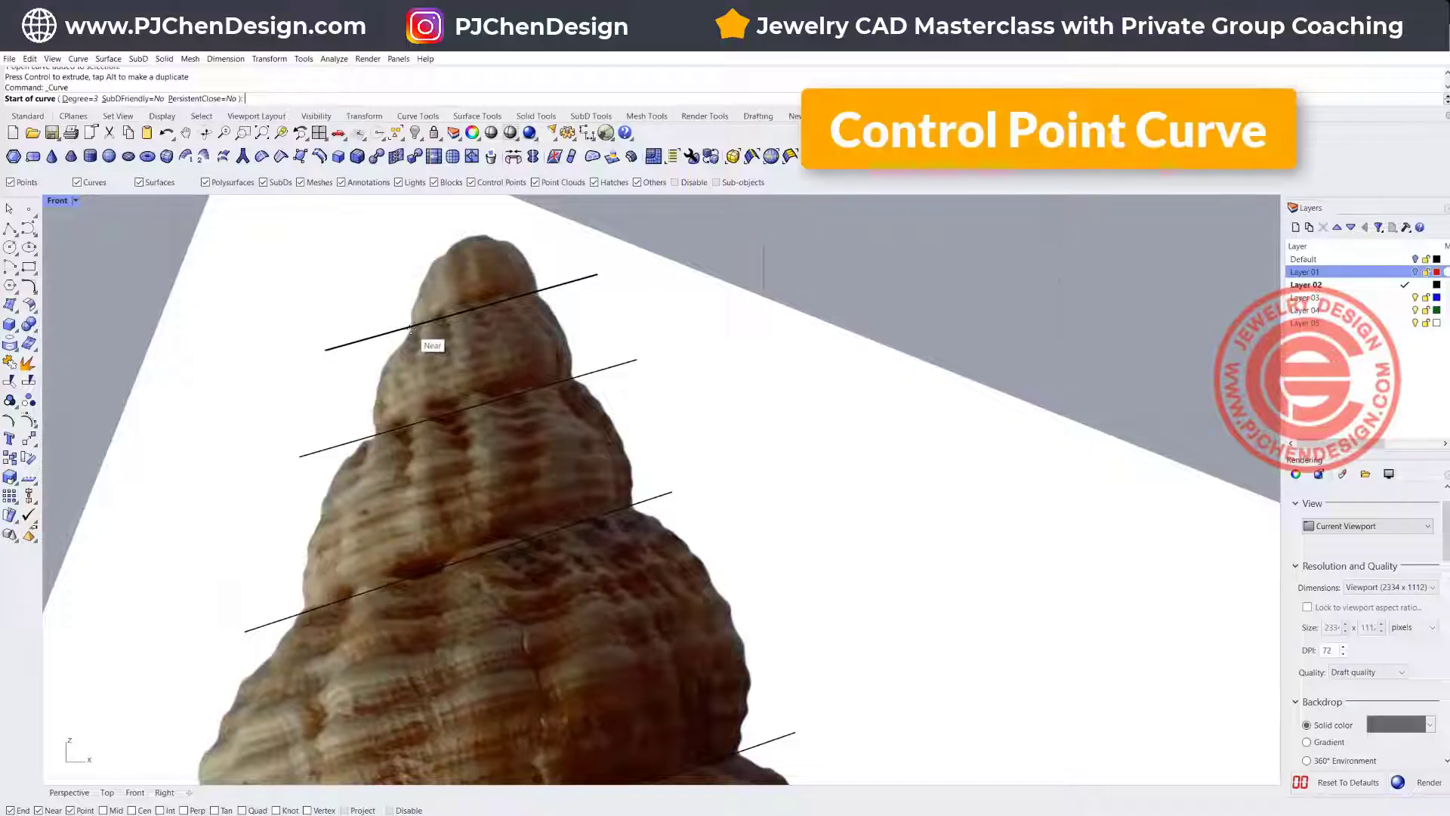
pyautogui.click(407, 327)
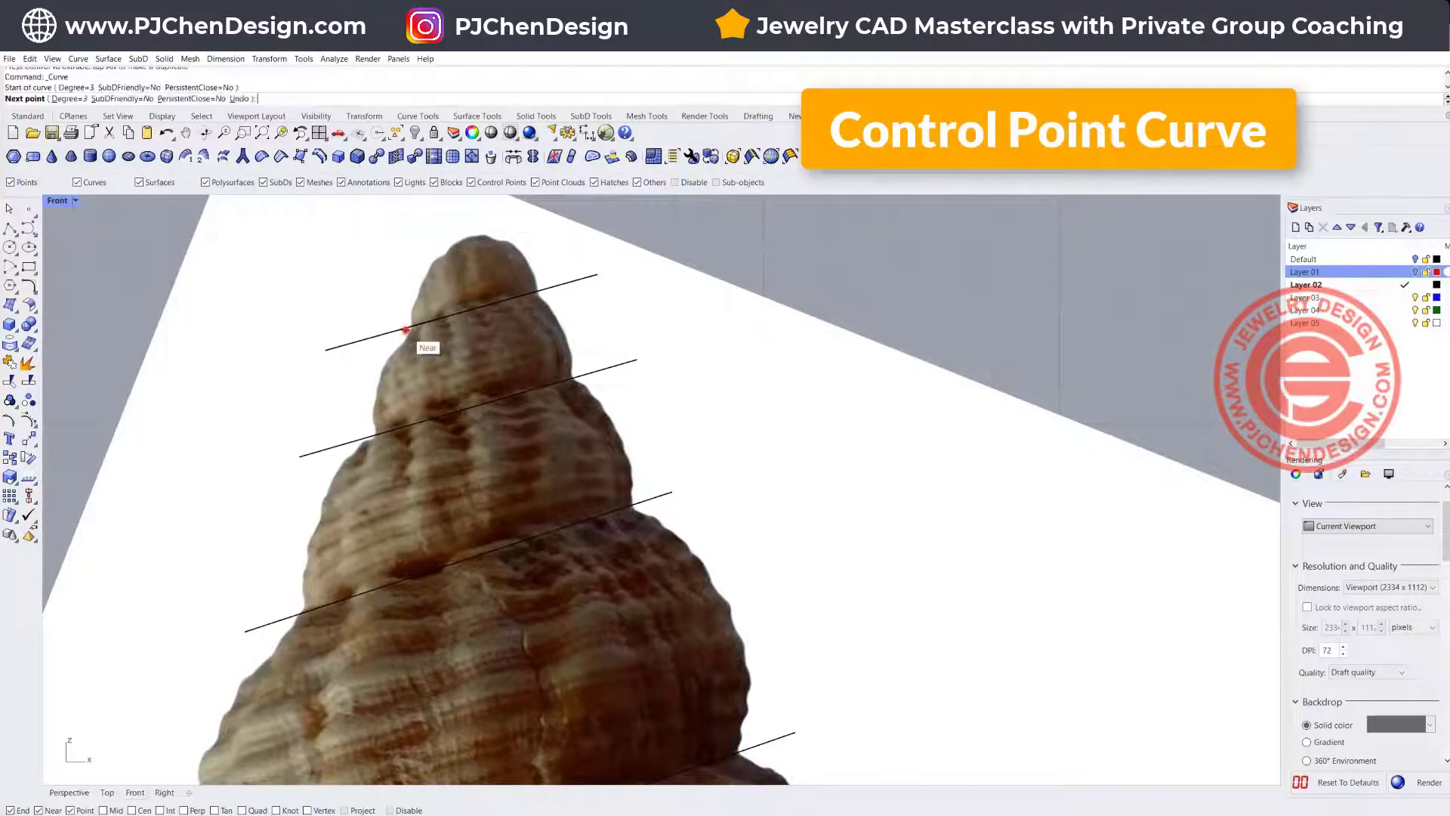
pyautogui.click(438, 251)
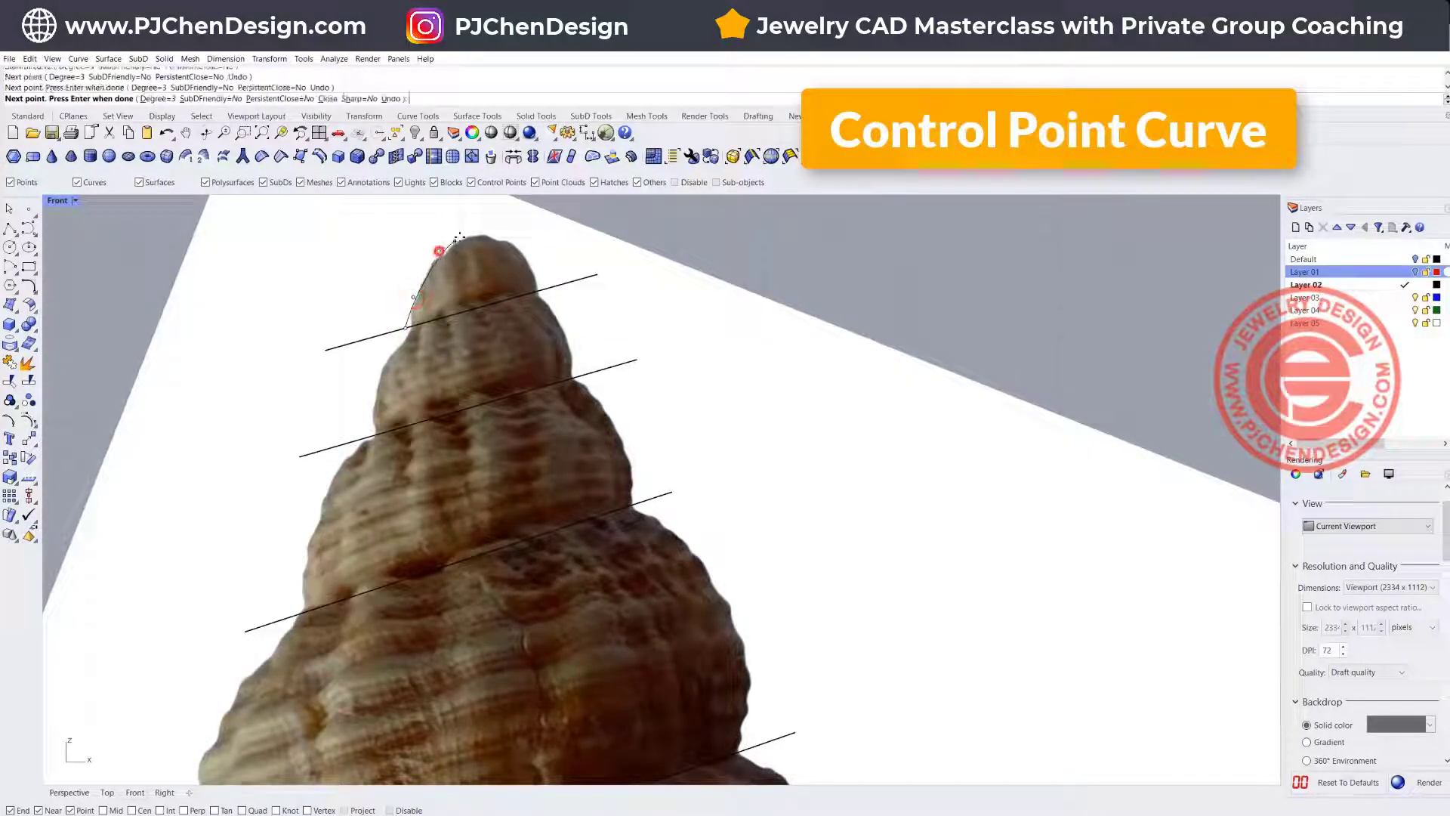
pyautogui.click(465, 235)
pyautogui.click(494, 235)
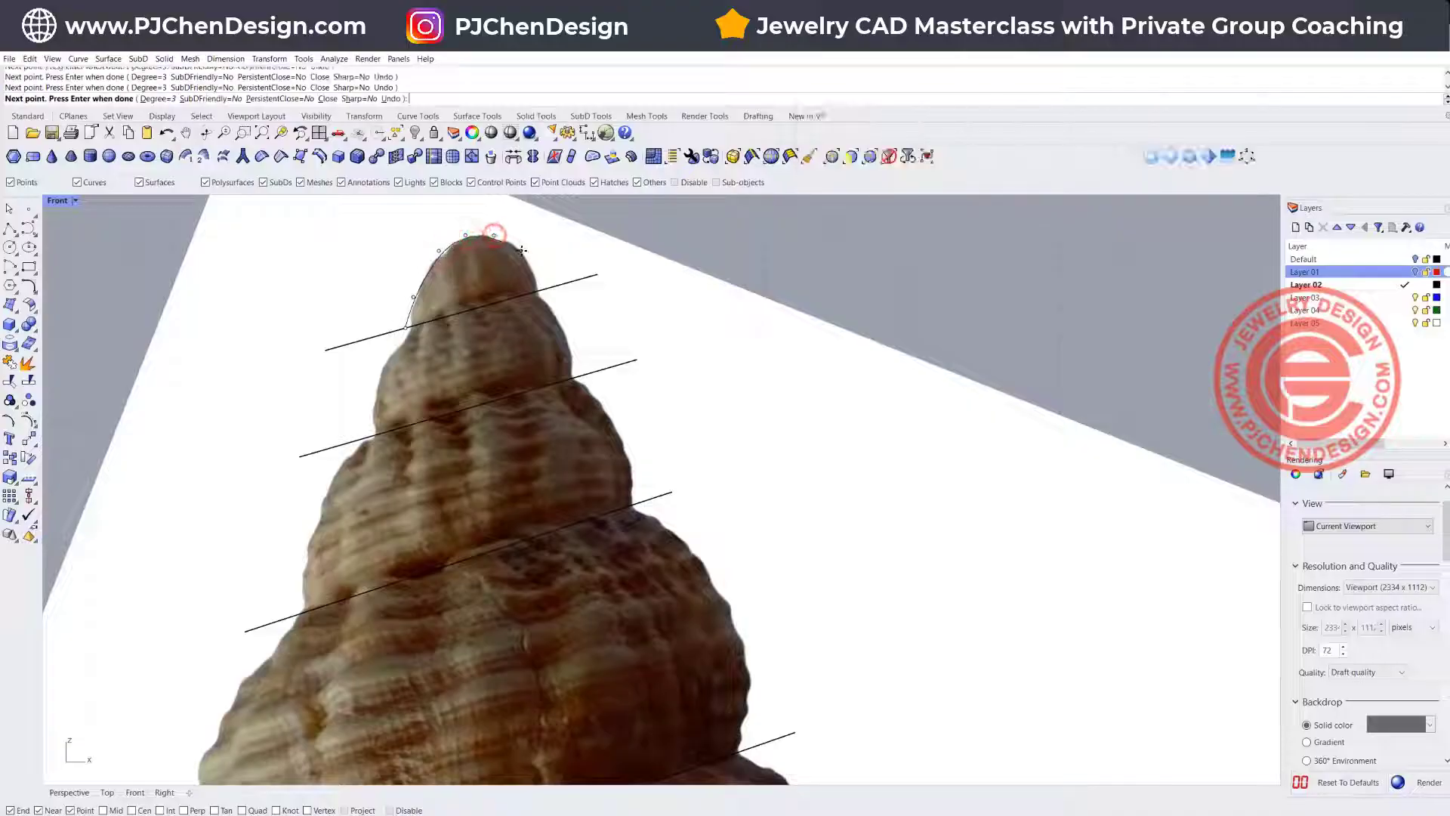
pyautogui.click(522, 251)
pyautogui.click(537, 276)
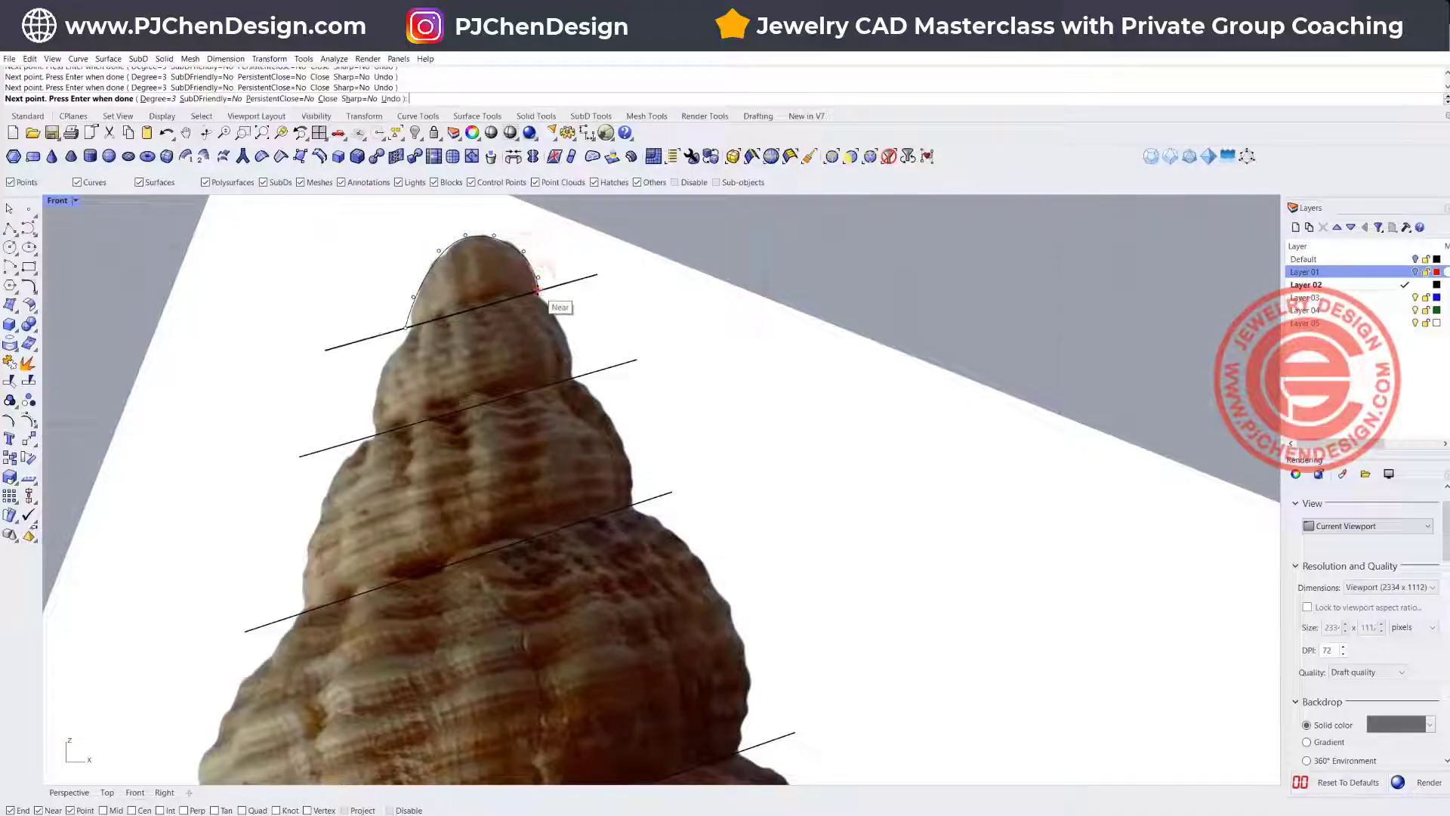
pyautogui.press('Return')
# Step: Move the left end point of the tip curve along the first guide line to fit the shell's edge
pyautogui.scroll(3, 405, 327)
pyautogui.click(405, 327)
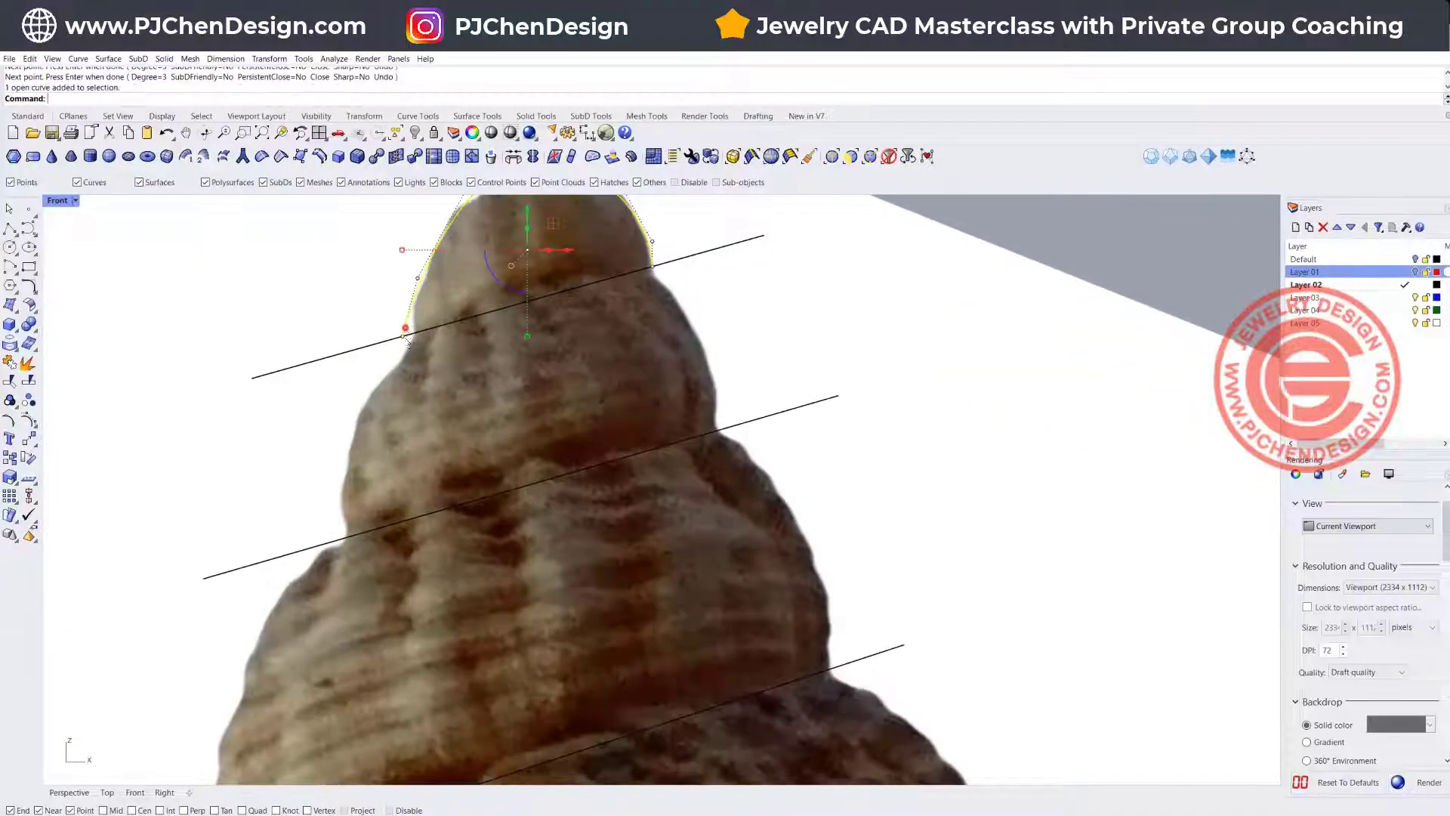
pyautogui.scroll(2, 406, 336)
pyautogui.click(404, 337)
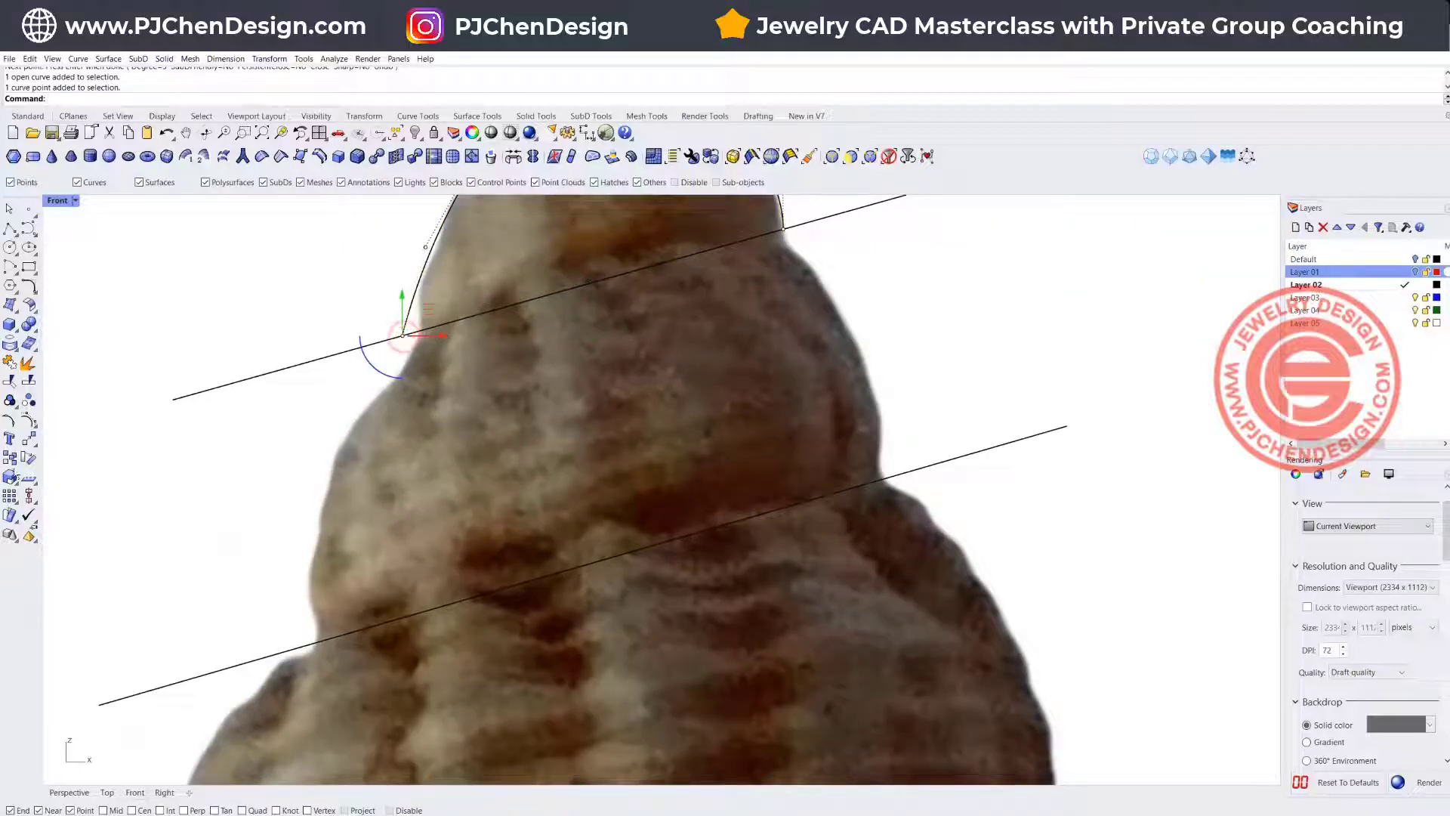
pyautogui.click(30, 440)
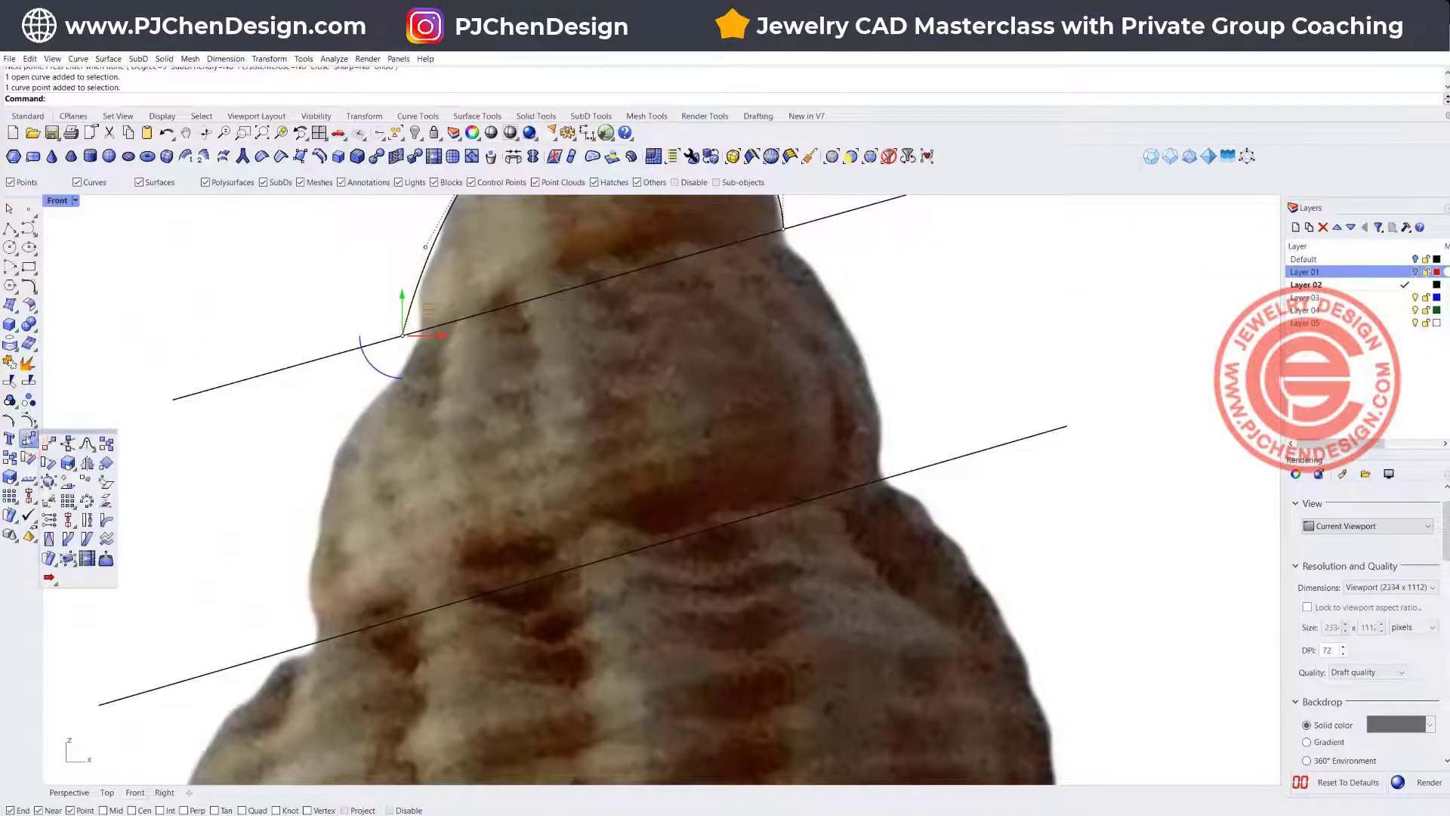
pyautogui.click(49, 443)
pyautogui.click(404, 335)
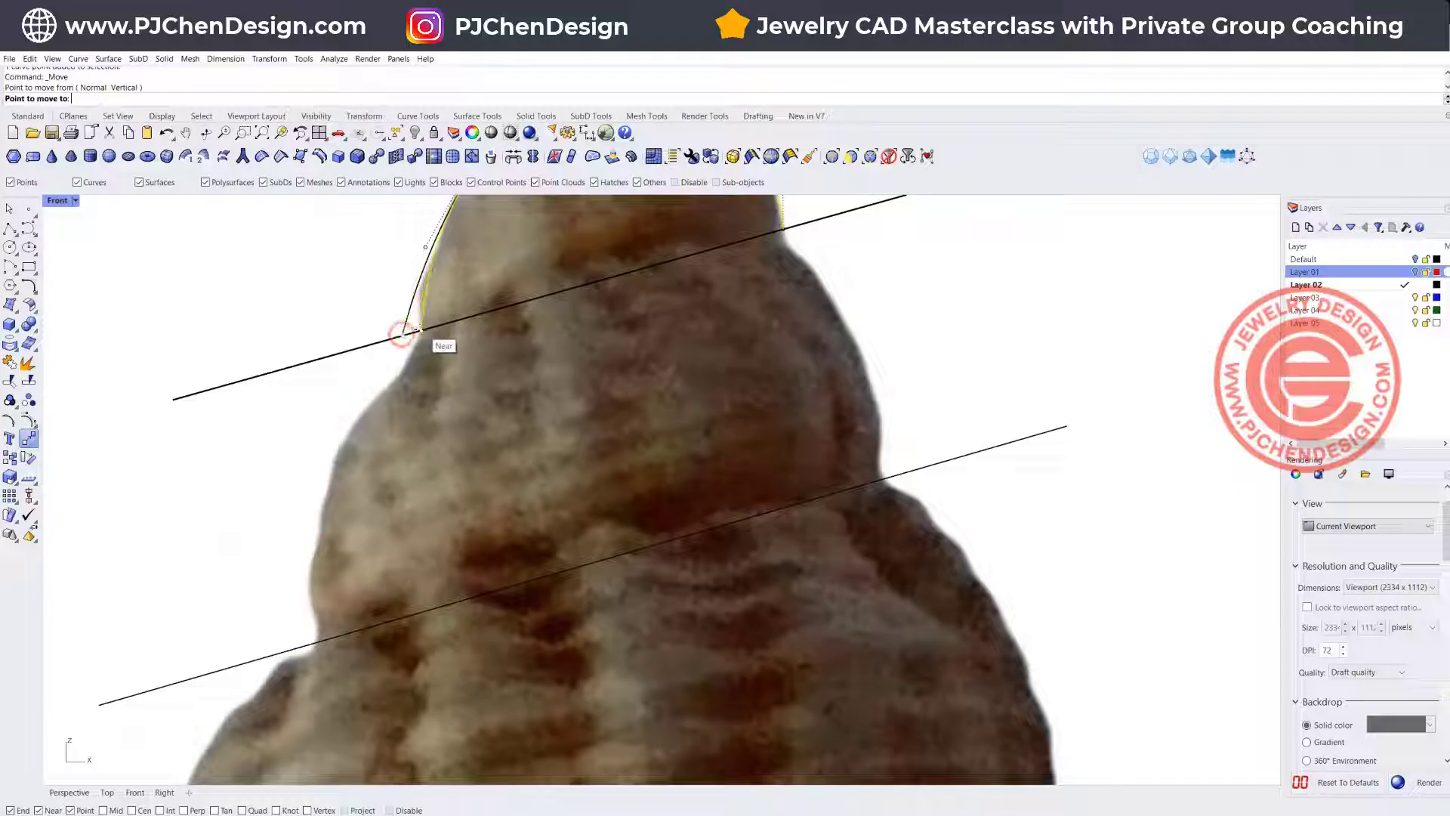
pyautogui.click(421, 330)
pyautogui.scroll(-6, 470, 326)
pyautogui.rightClick(526, 381)
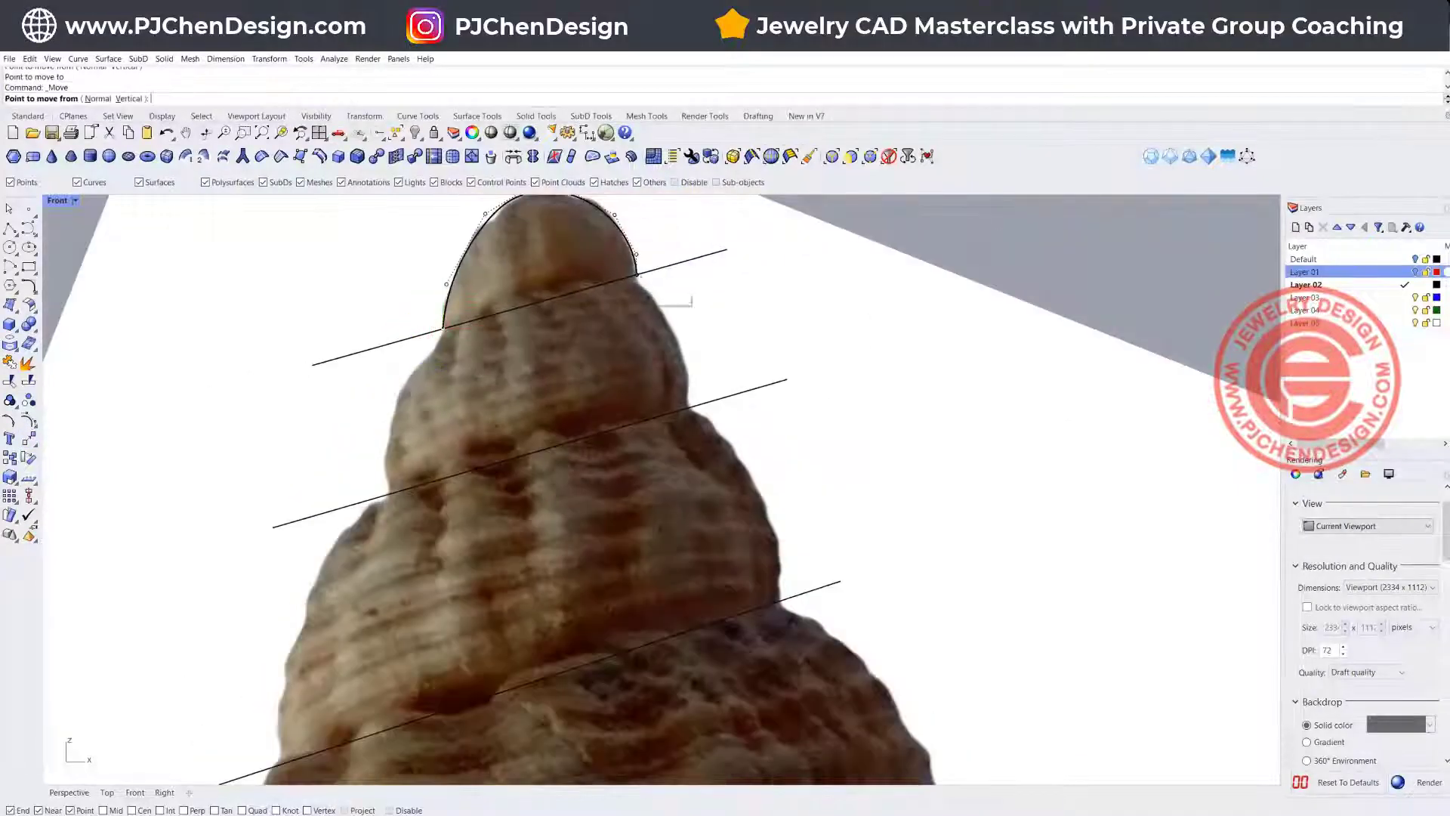
# Step: Draw an arc along the shell's right edge between the first and second guide lines, starting at the tip curve's end
pyautogui.click(9, 268)
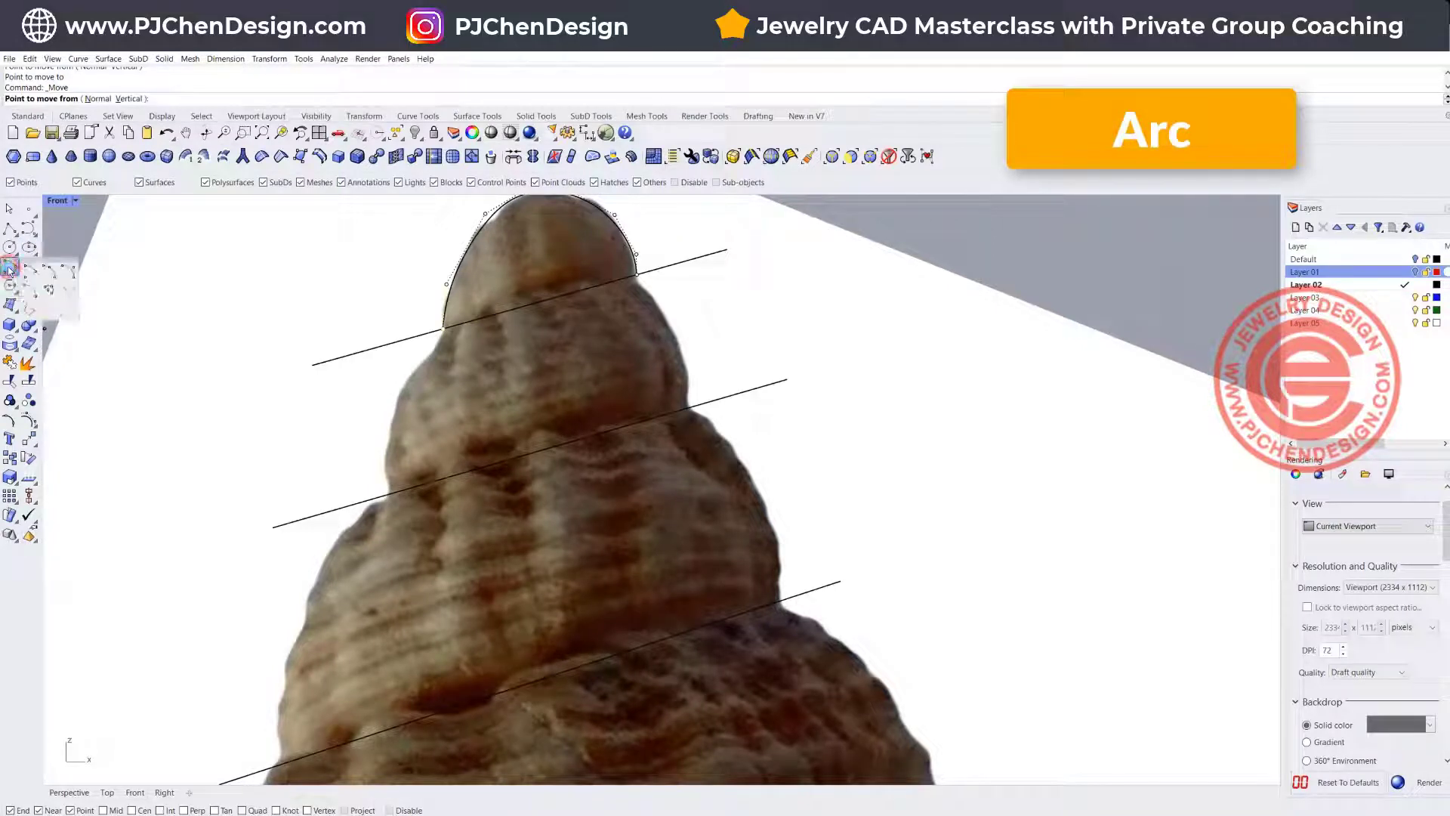
pyautogui.click(48, 270)
pyautogui.click(637, 273)
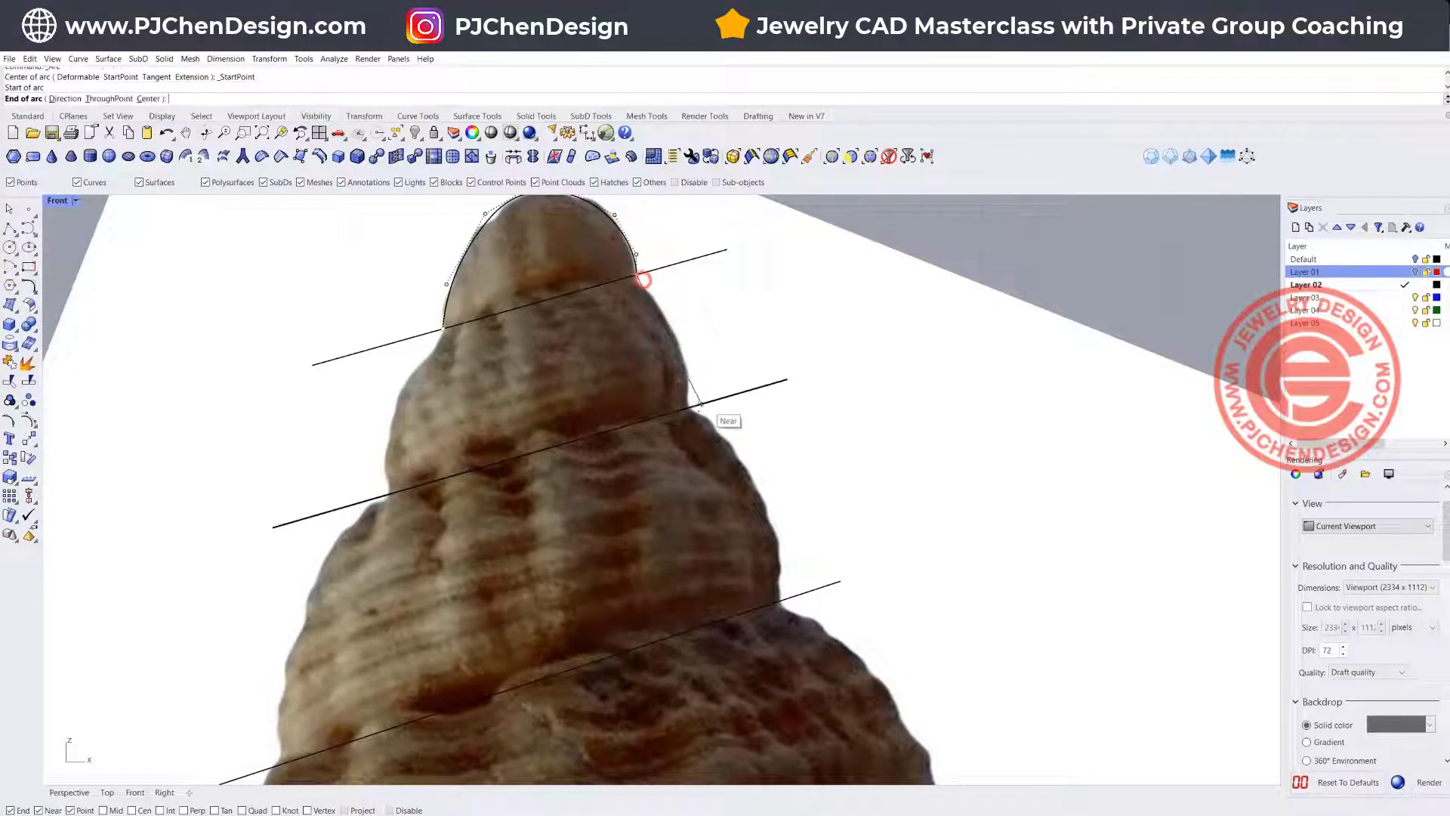
pyautogui.click(690, 407)
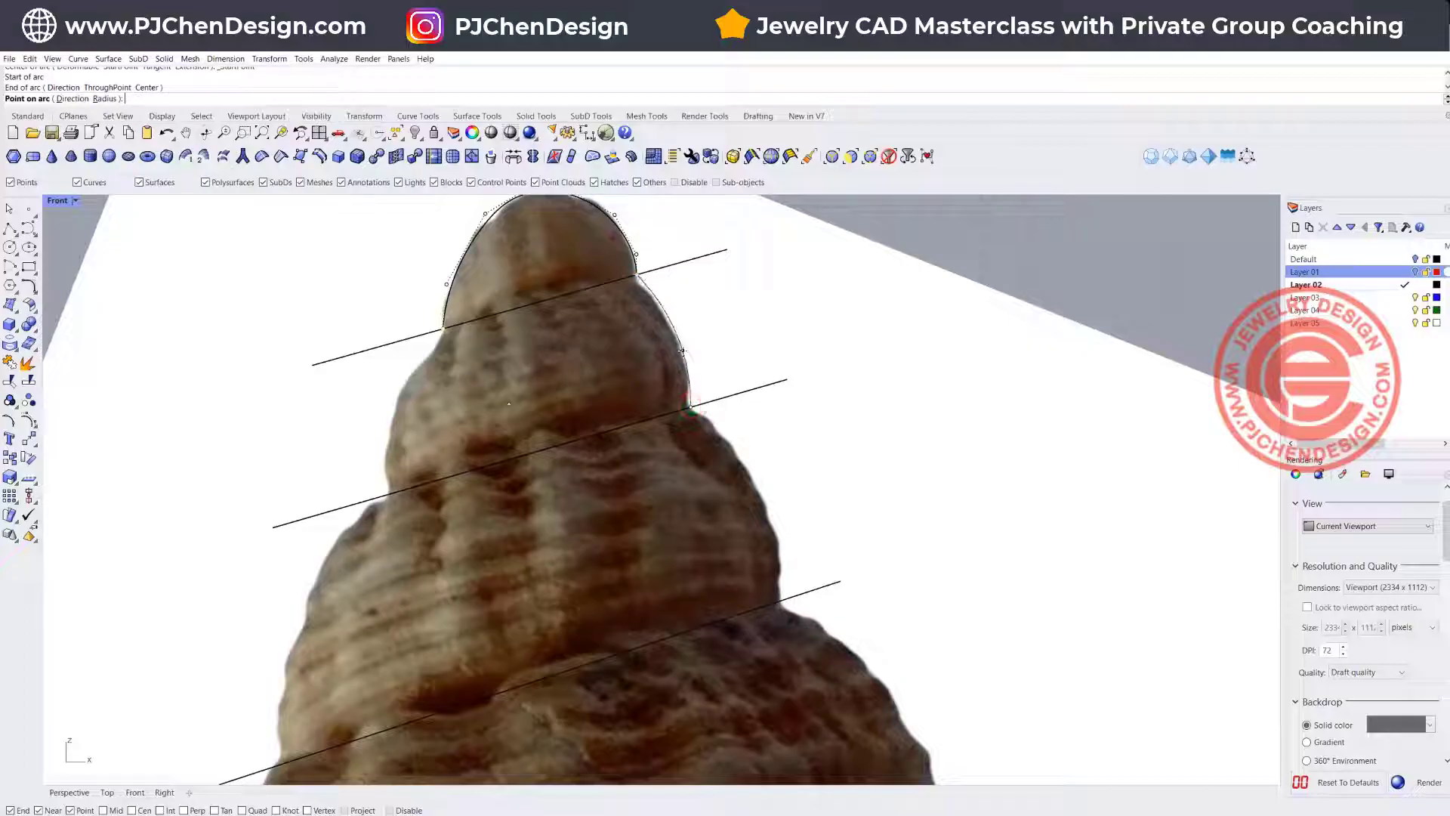
pyautogui.click(683, 350)
# Step: Draw an arc along the shell's right edge from the previous arc's end on the second guide line to the third
pyautogui.rightClick(697, 406)
pyautogui.click(691, 407)
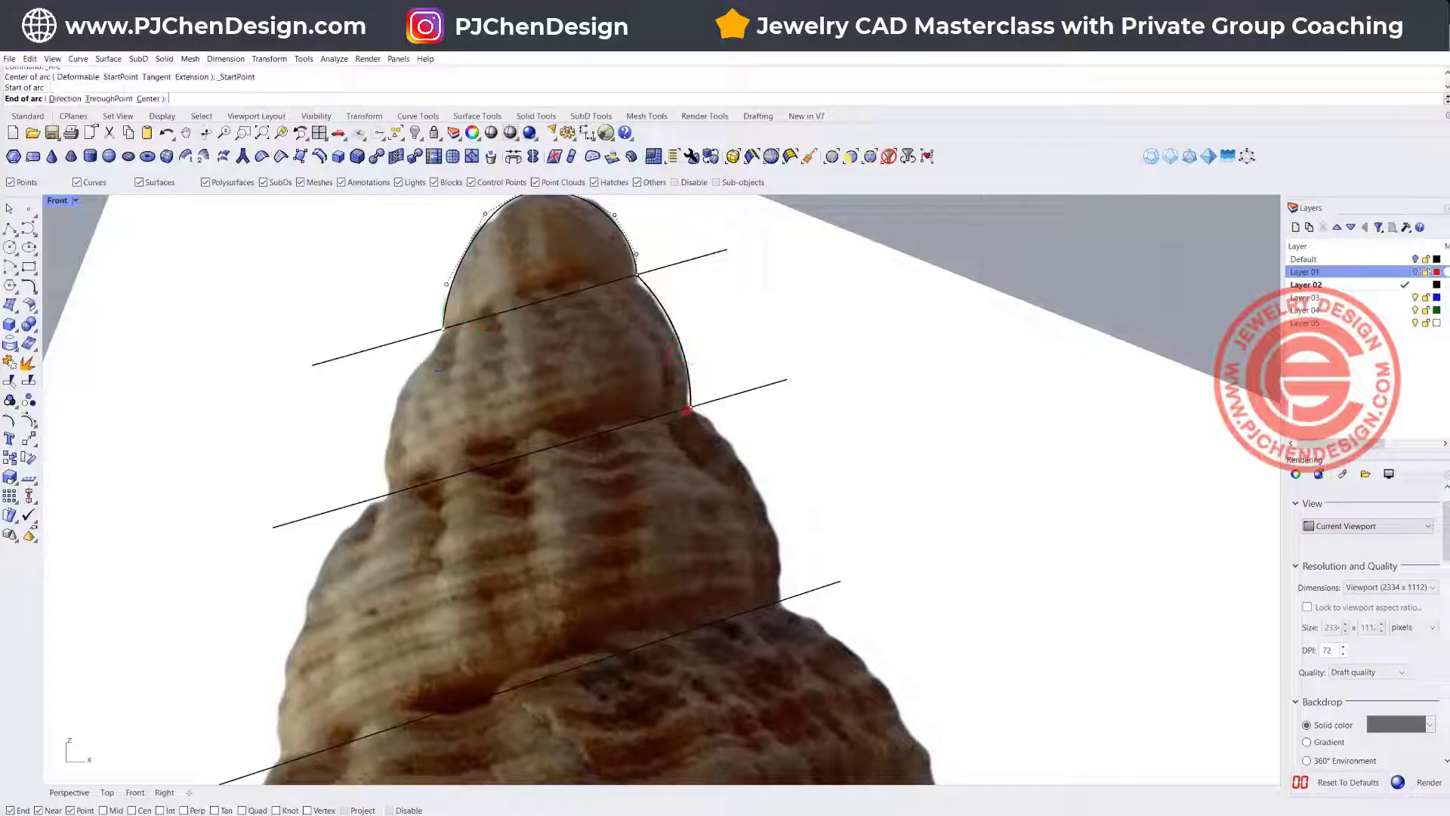
pyautogui.click(780, 602)
pyautogui.click(780, 602)
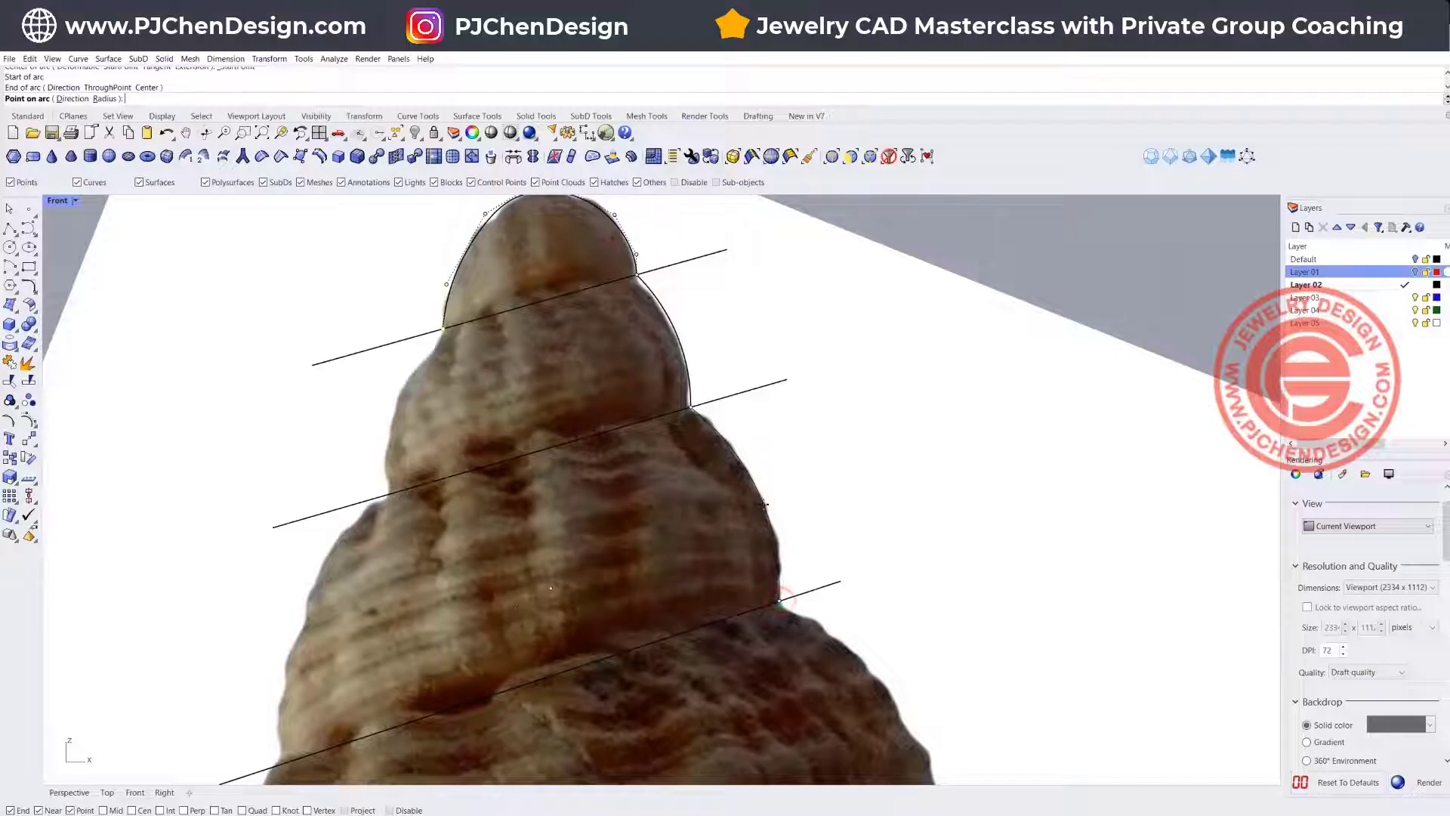
pyautogui.click(764, 504)
# Step: Draw an arc along the shell's right edge from the third guide line to the fourth, bulging to match the whorl
pyautogui.scroll(-6, 861, 569)
pyautogui.moveTo(888, 595); pyautogui.dragTo(750, 452, button='right')
pyautogui.rightClick(682, 480)
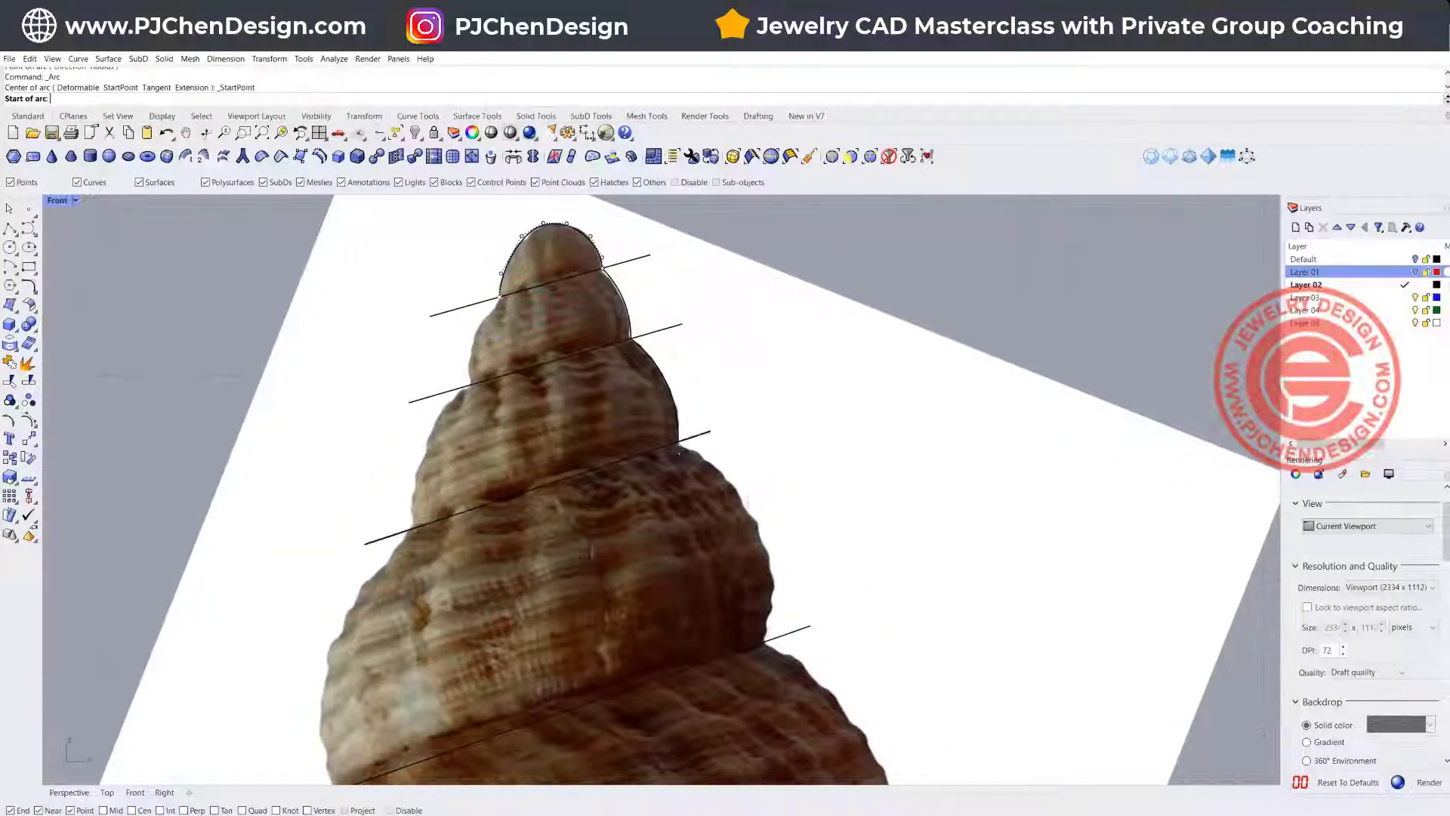
pyautogui.click(679, 441)
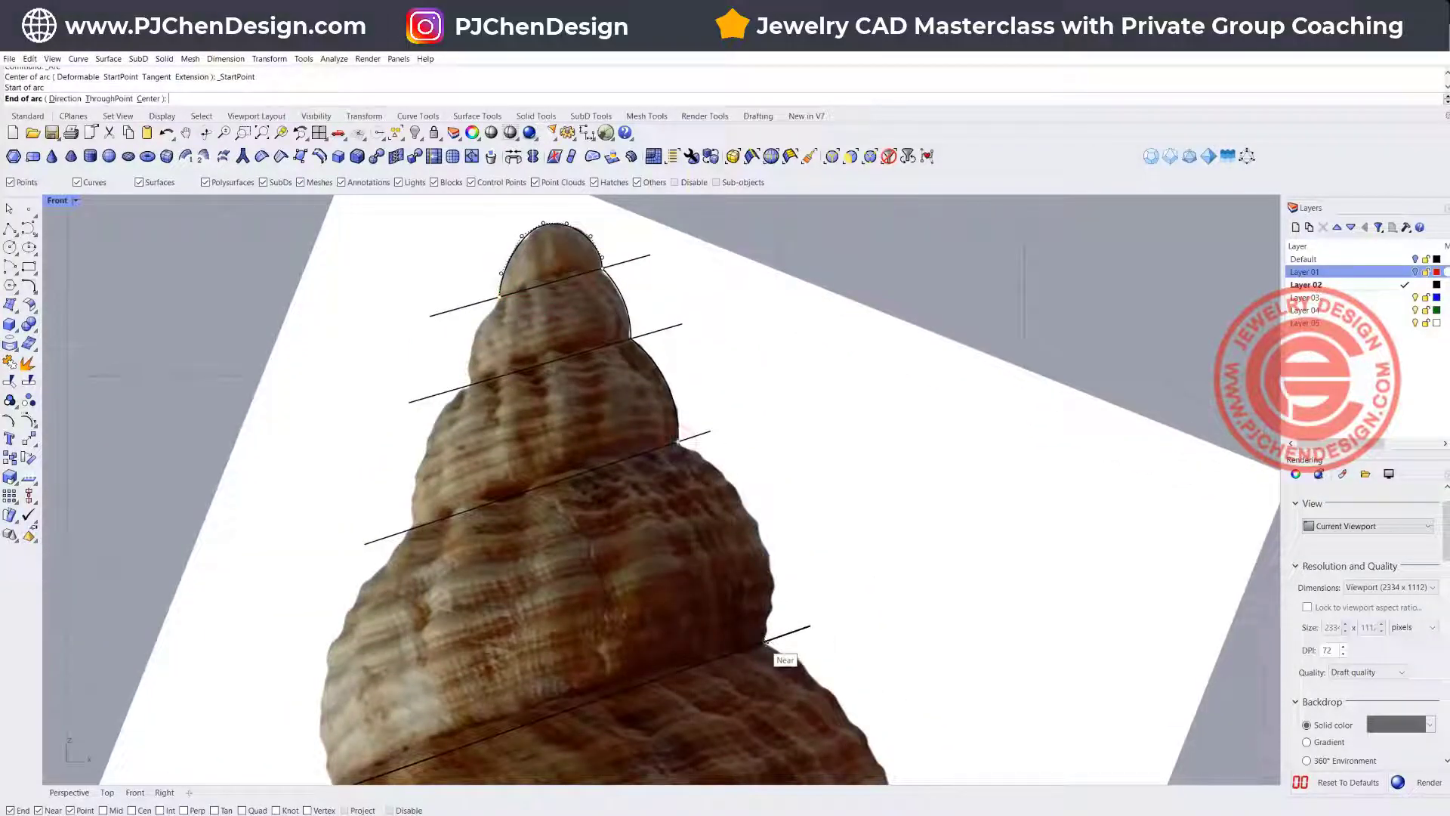
pyautogui.click(764, 642)
pyautogui.click(756, 525)
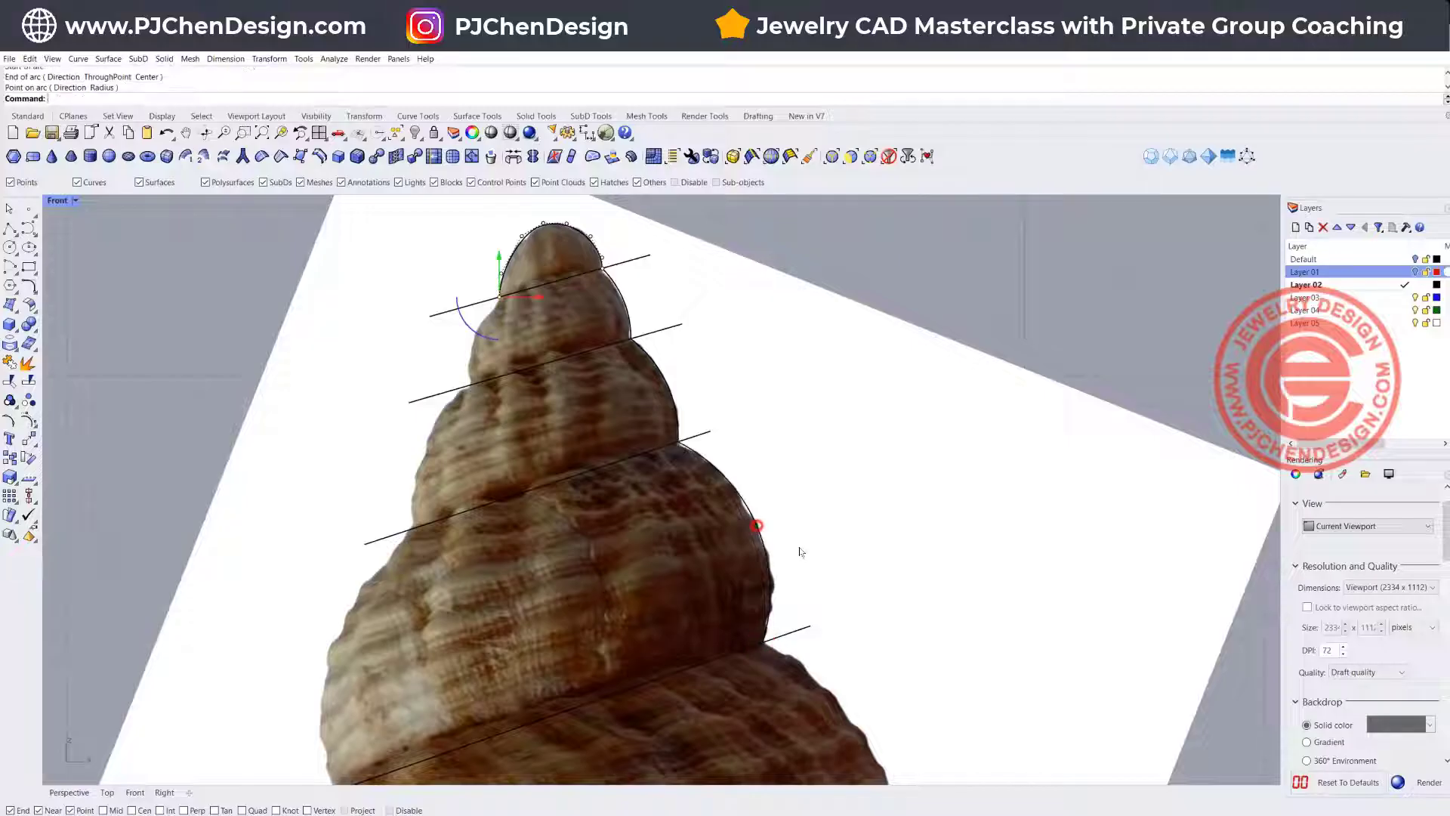
# Step: Trace the right edge of the shell's large body with a control point curve from the fourth guide line to the lowest one
pyautogui.scroll(-8, 799, 546)
pyautogui.moveTo(799, 547); pyautogui.dragTo(702, 396, button='right')
pyautogui.scroll(4, 691, 472)
pyautogui.scroll(-2, 670, 463)
pyautogui.moveTo(670, 463); pyautogui.dragTo(651, 416, button='right')
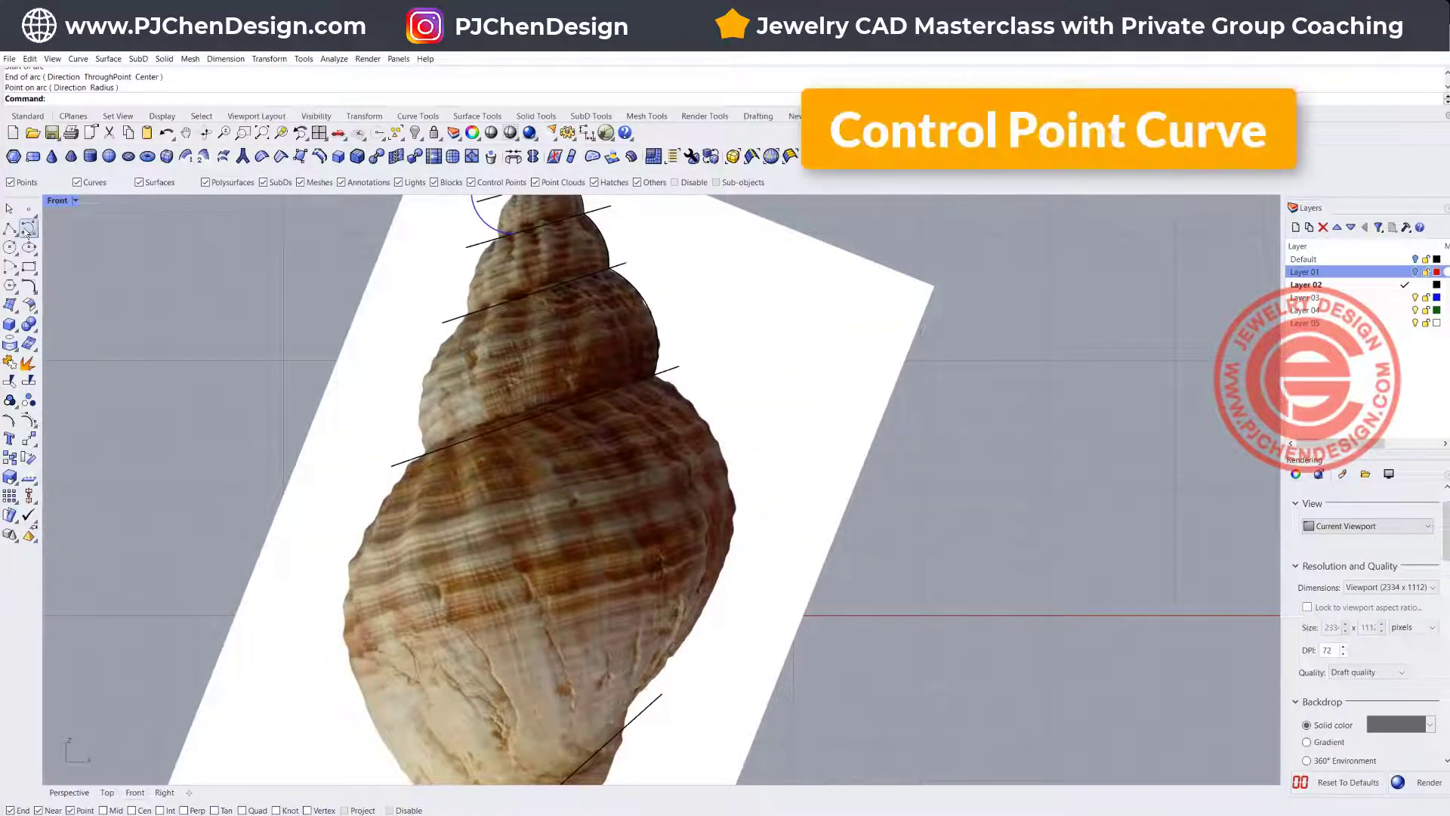
pyautogui.click(25, 227)
pyautogui.click(665, 389)
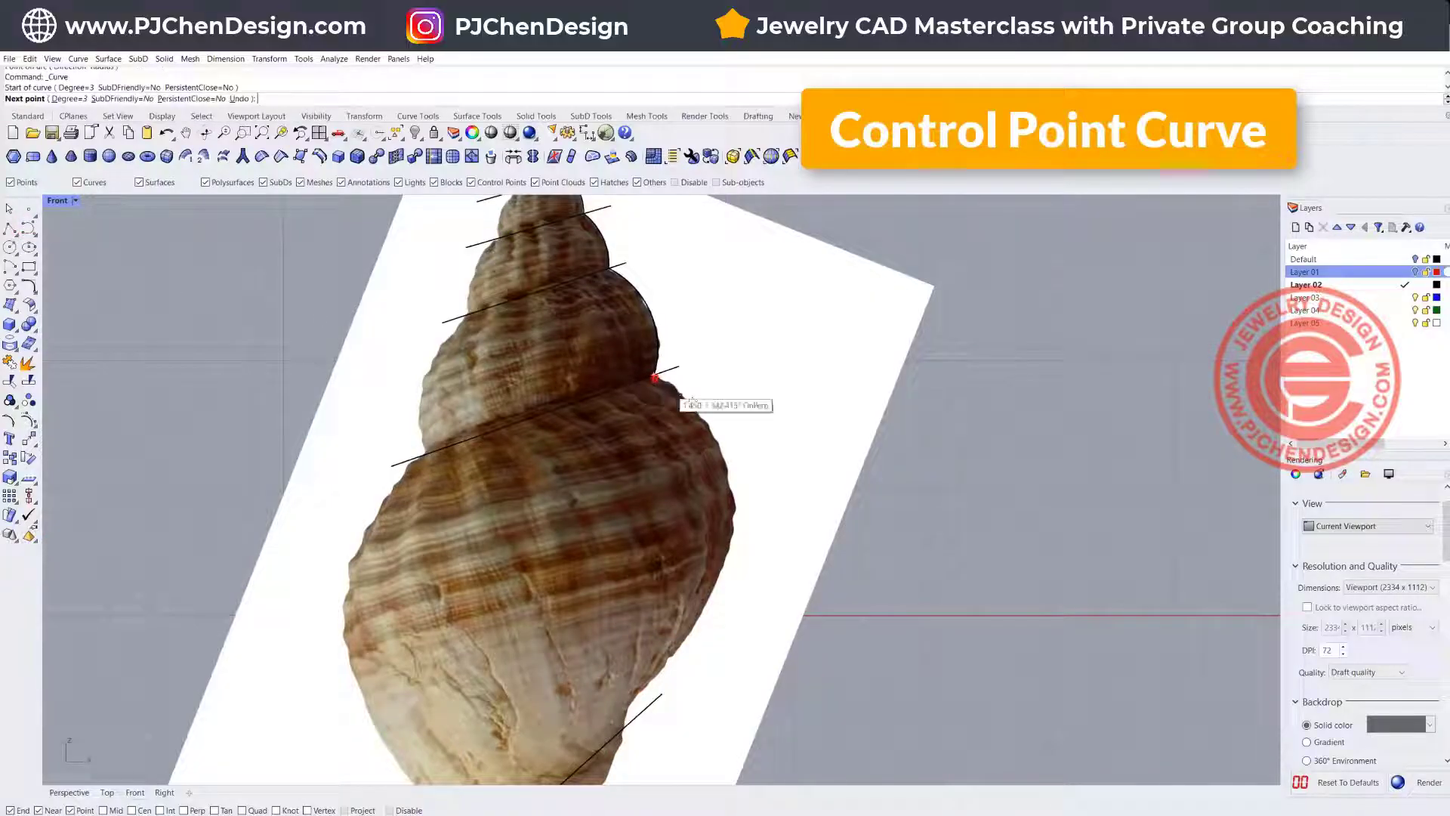
pyautogui.click(654, 376)
pyautogui.click(690, 403)
pyautogui.click(721, 448)
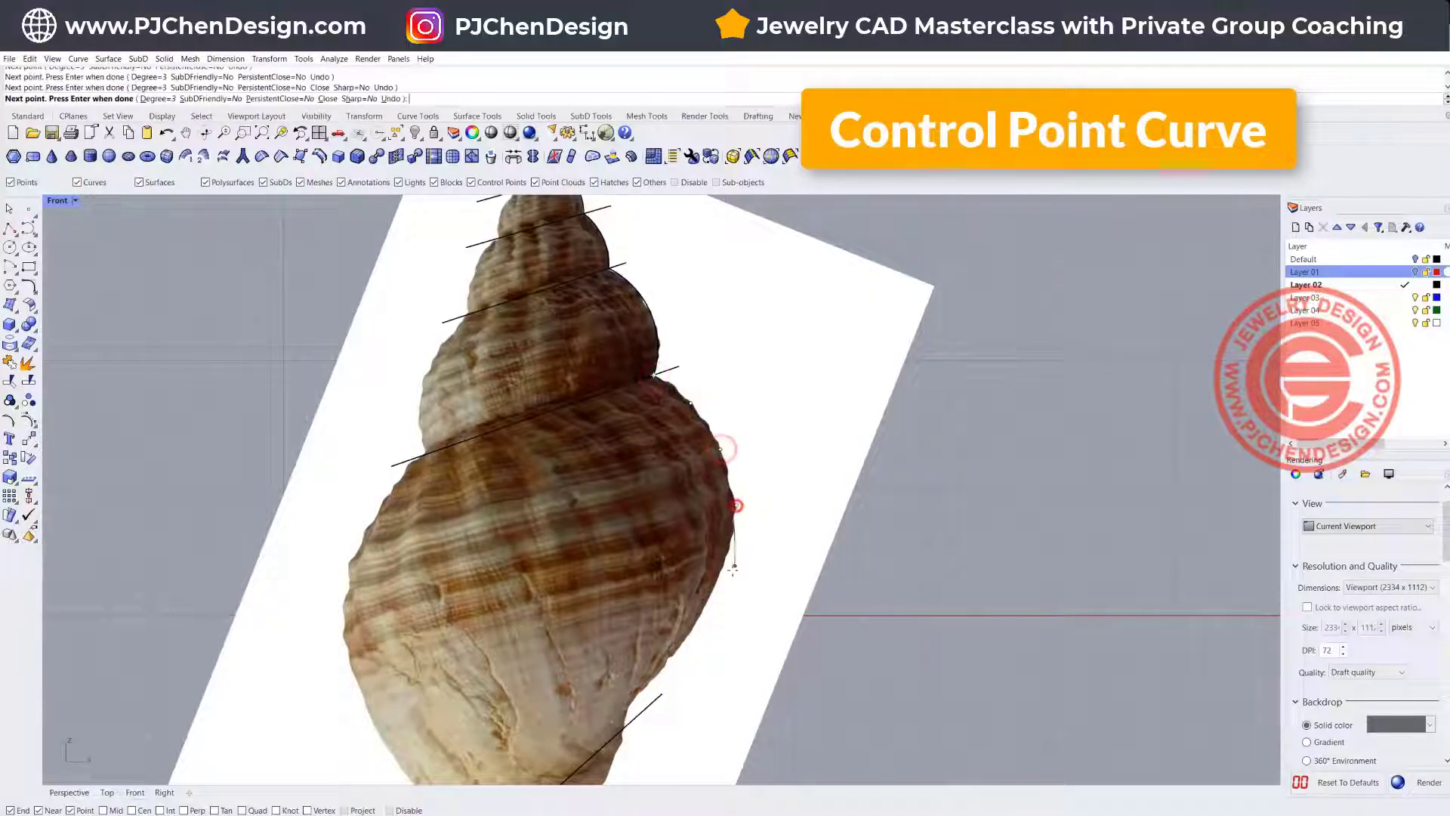
pyautogui.click(735, 505)
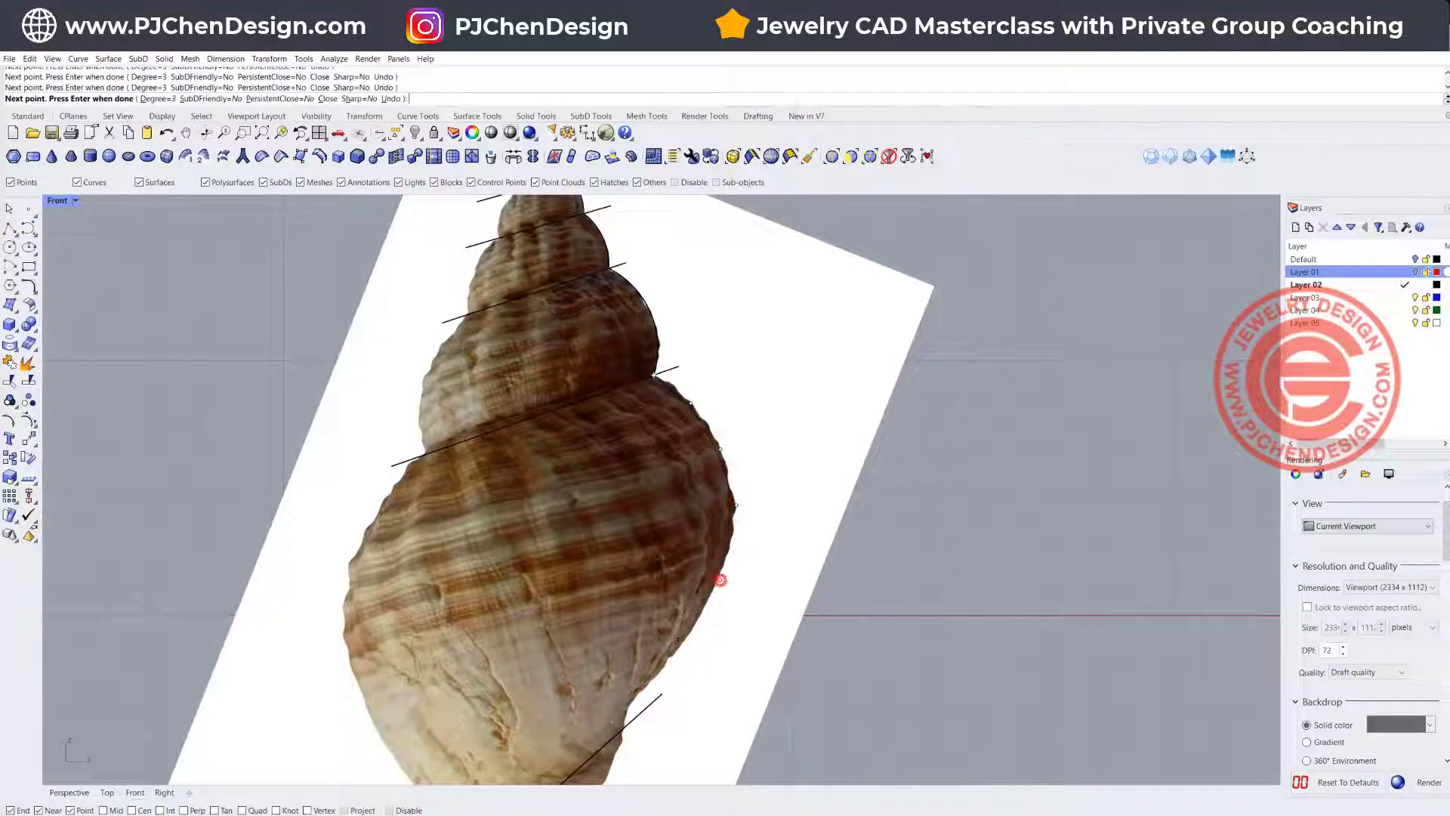
pyautogui.click(666, 665)
pyautogui.moveTo(635, 683); pyautogui.dragTo(625, 619, button='right')
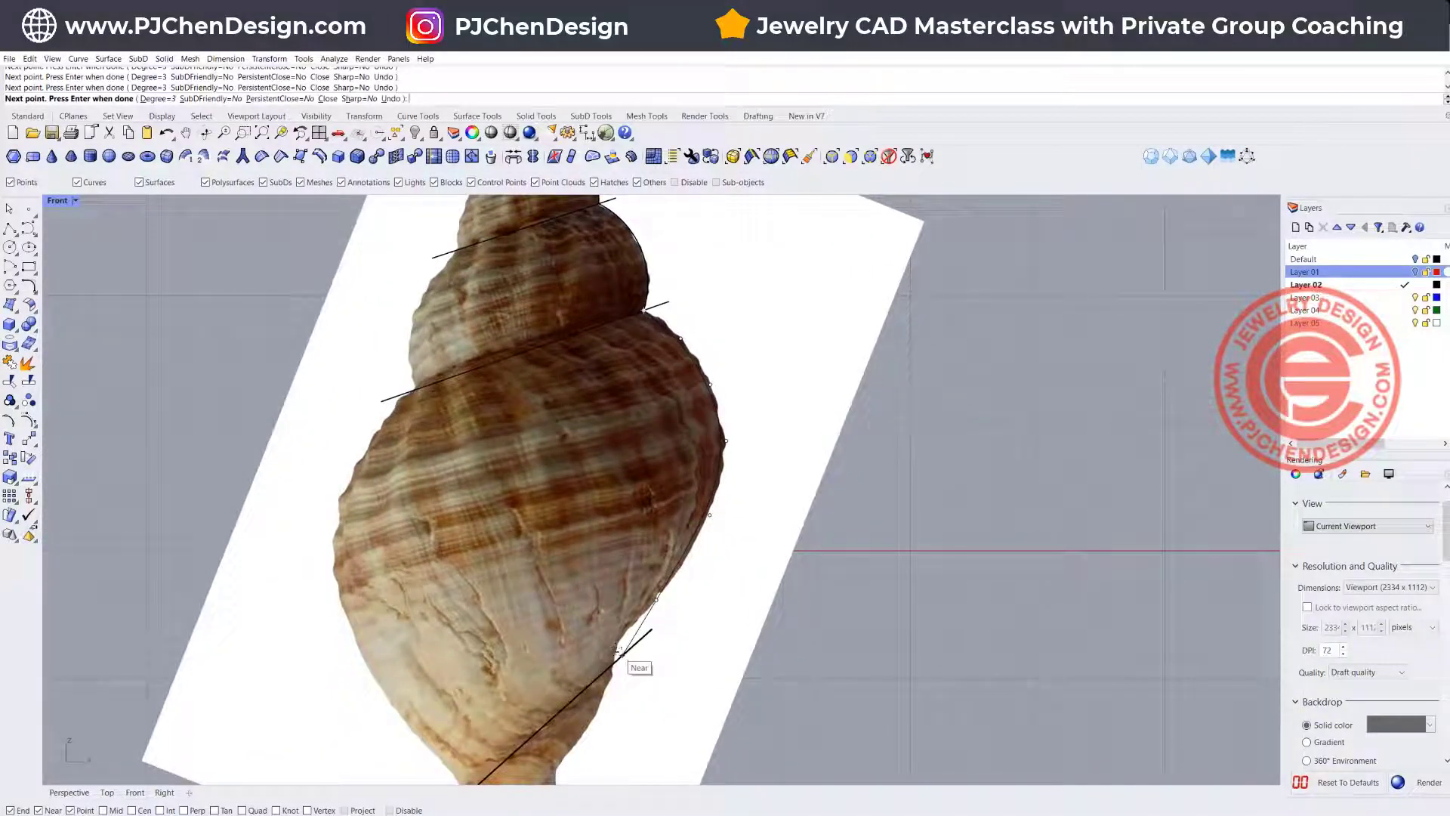
pyautogui.click(630, 649)
pyautogui.rightClick(631, 651)
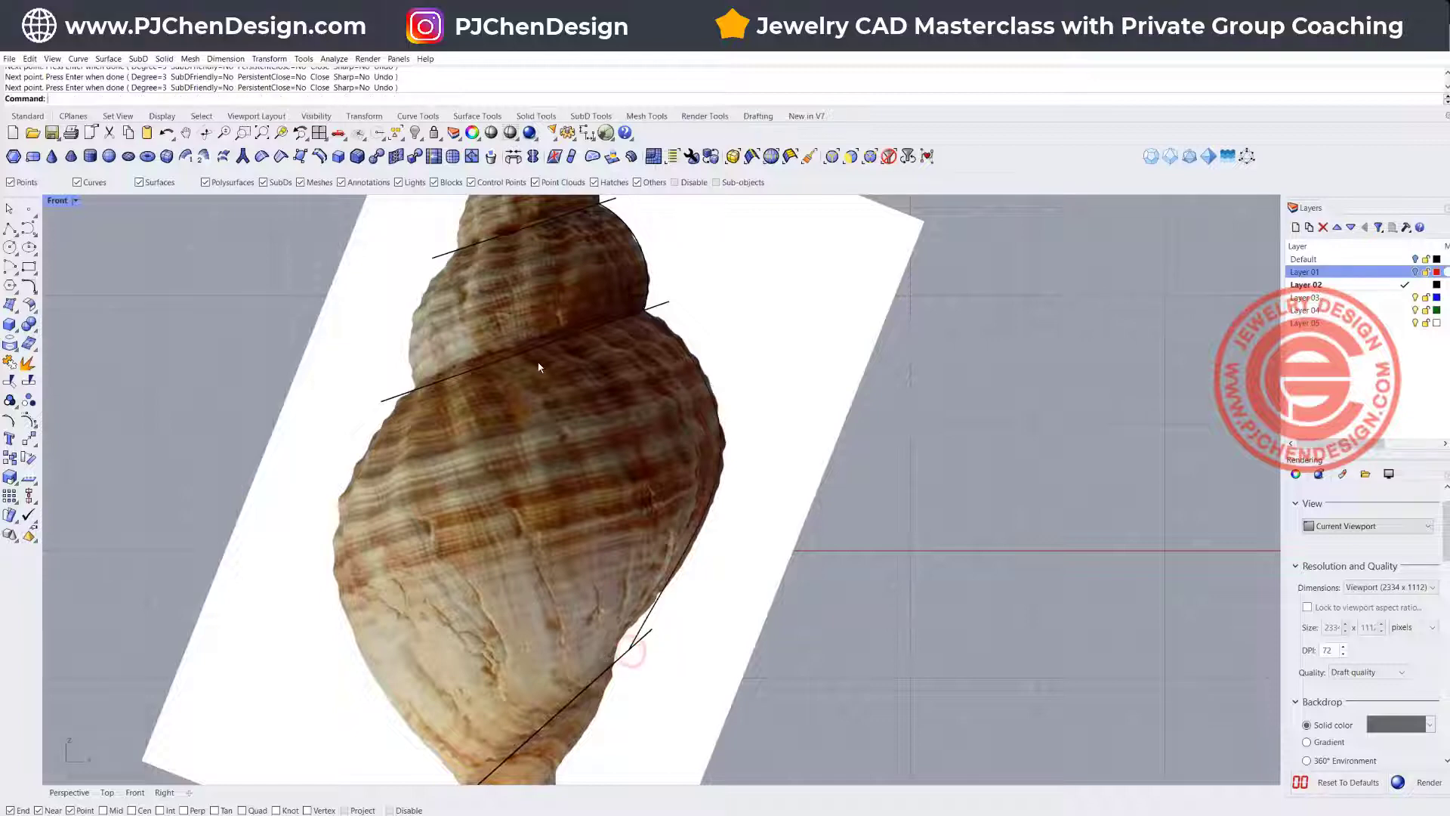
# Step: Draw an arc along the shell's left edge from the tip curve's end on the first guide line to the second
pyautogui.scroll(-3, 540, 367)
pyautogui.scroll(6, 596, 654)
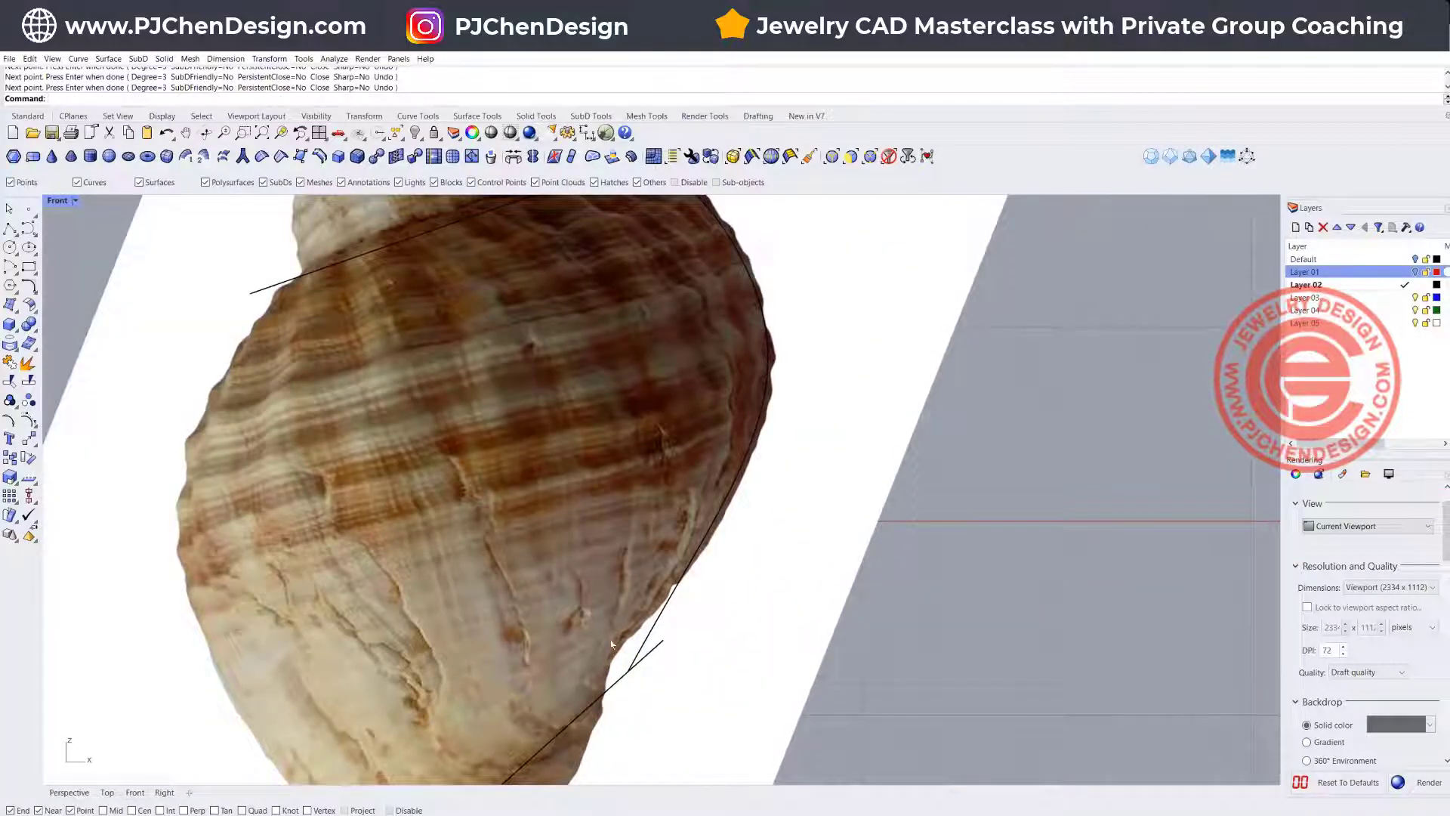
pyautogui.scroll(-4, 612, 644)
pyautogui.scroll(1, 654, 623)
pyautogui.moveTo(498, 374); pyautogui.dragTo(457, 600, button='right')
pyautogui.scroll(6, 487, 424)
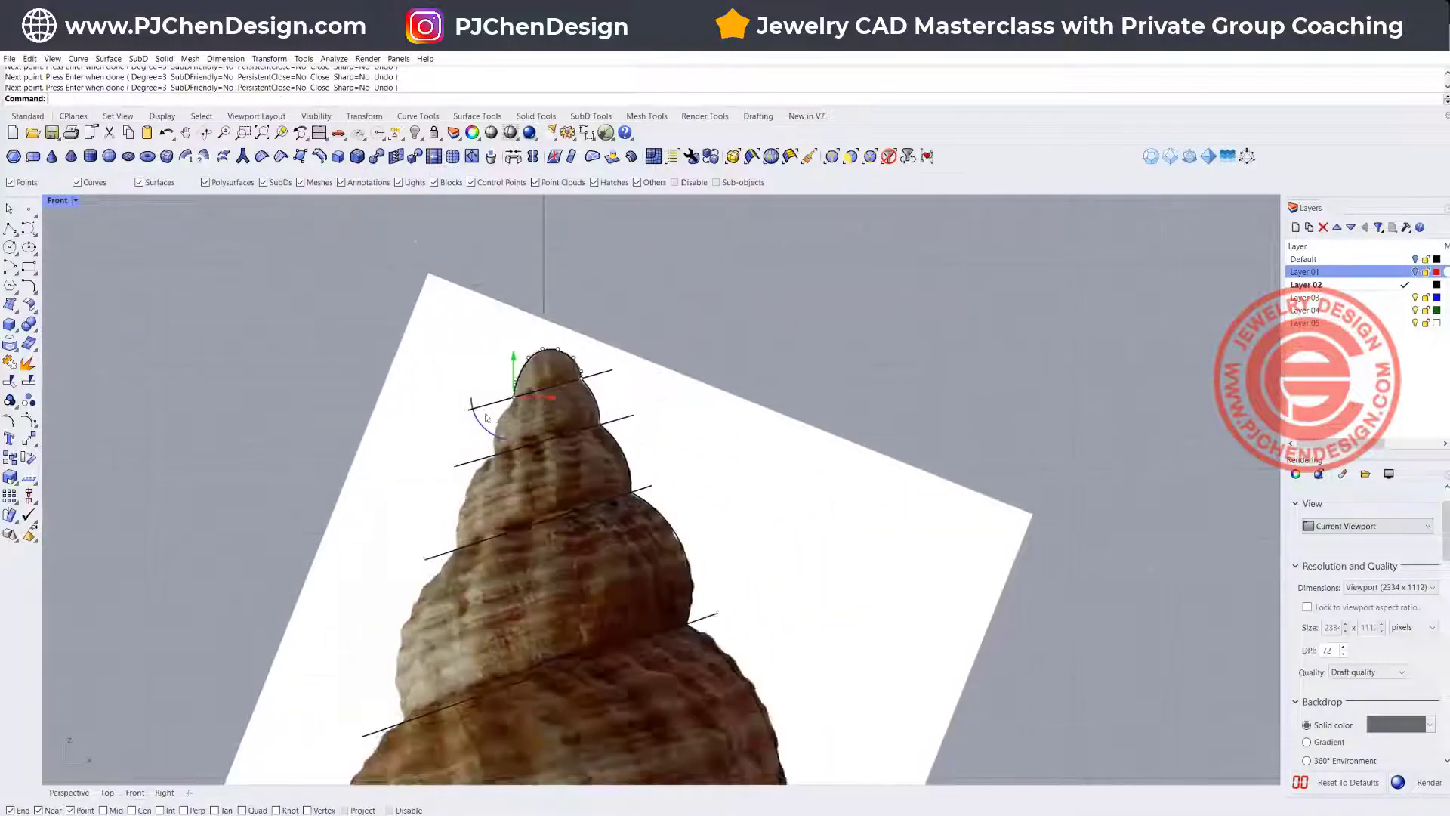
pyautogui.moveTo(378, 375); pyautogui.dragTo(373, 346, button='right')
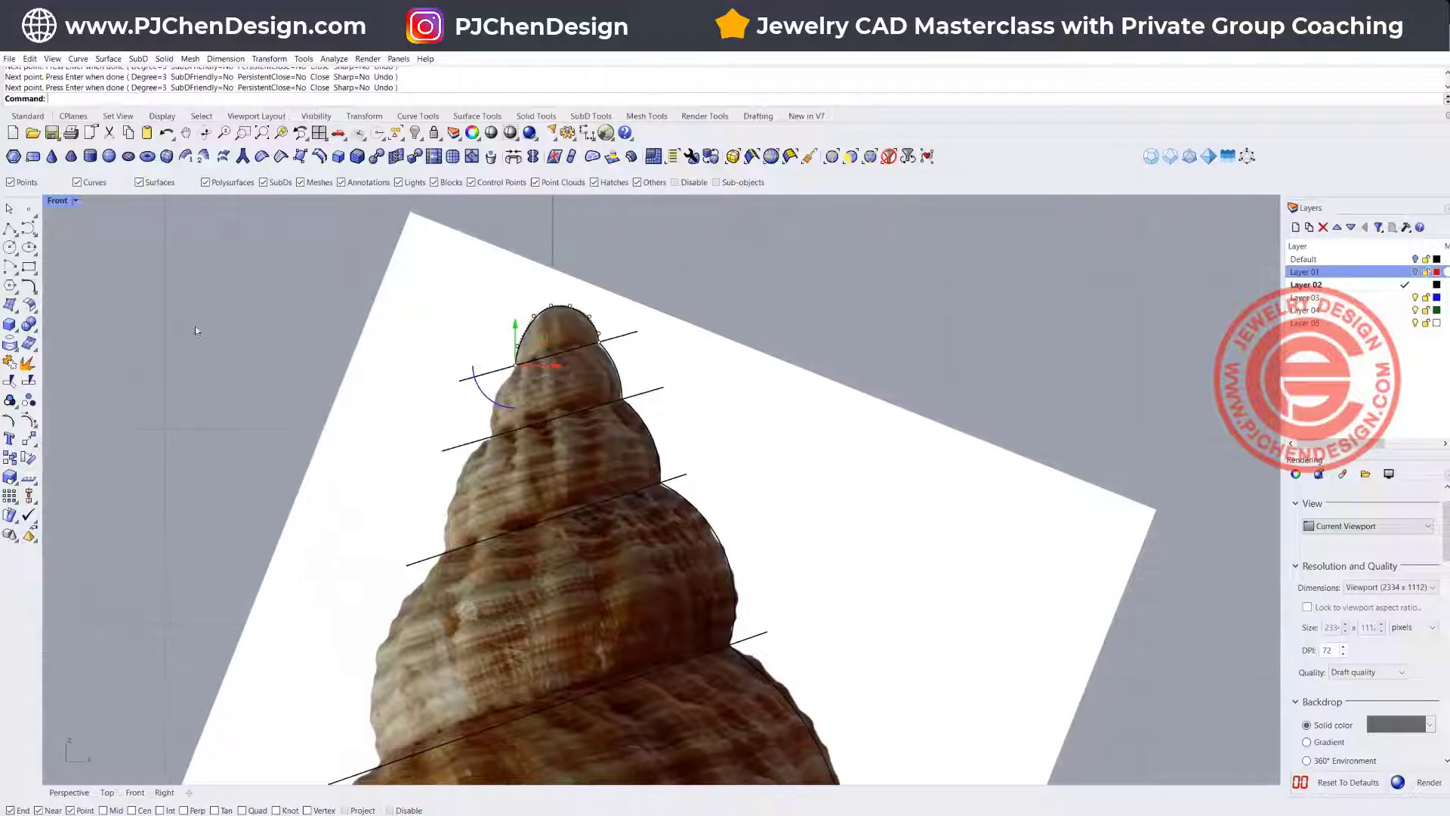
pyautogui.click(11, 262)
pyautogui.click(49, 268)
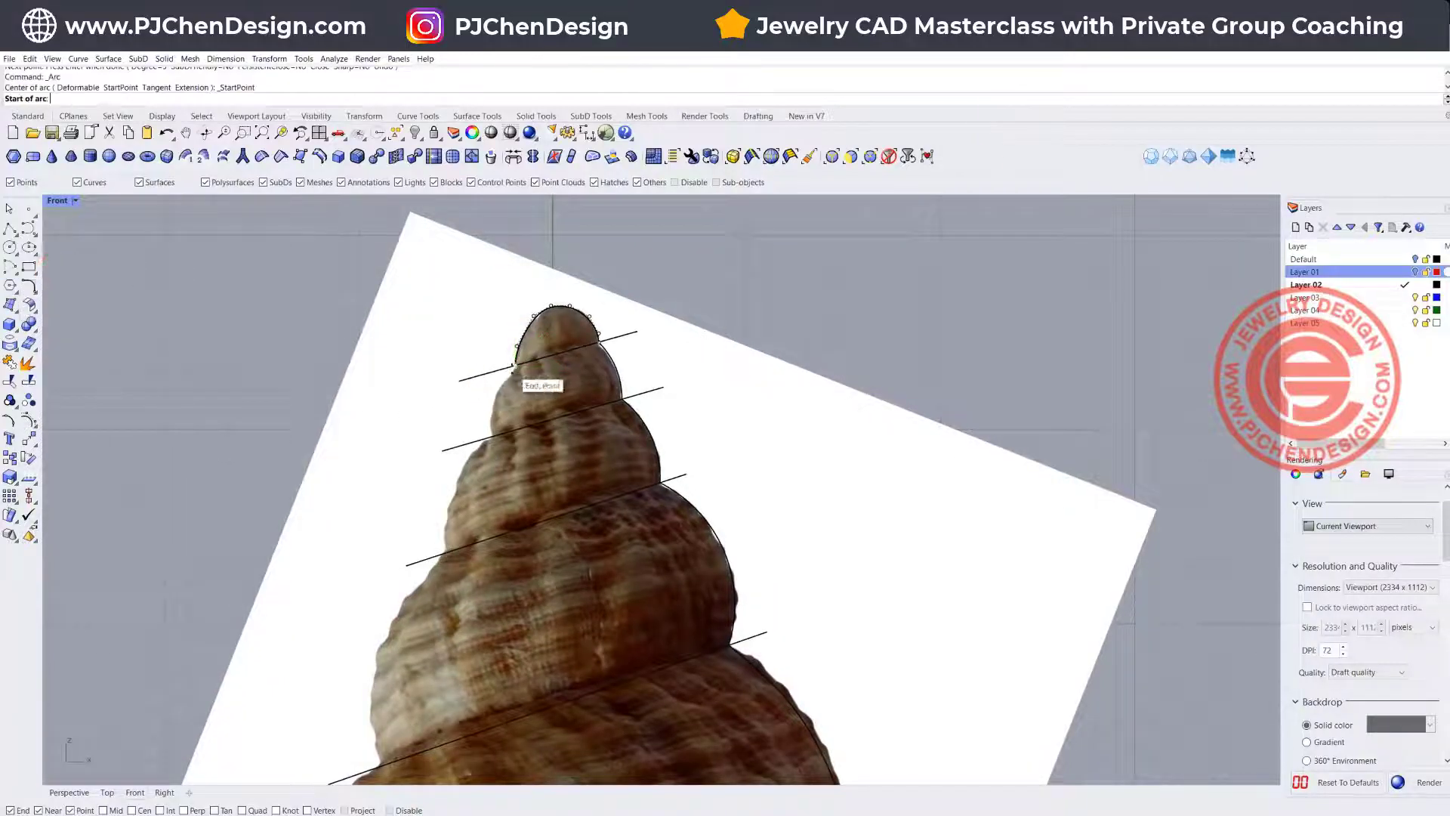
pyautogui.click(511, 367)
pyautogui.click(492, 436)
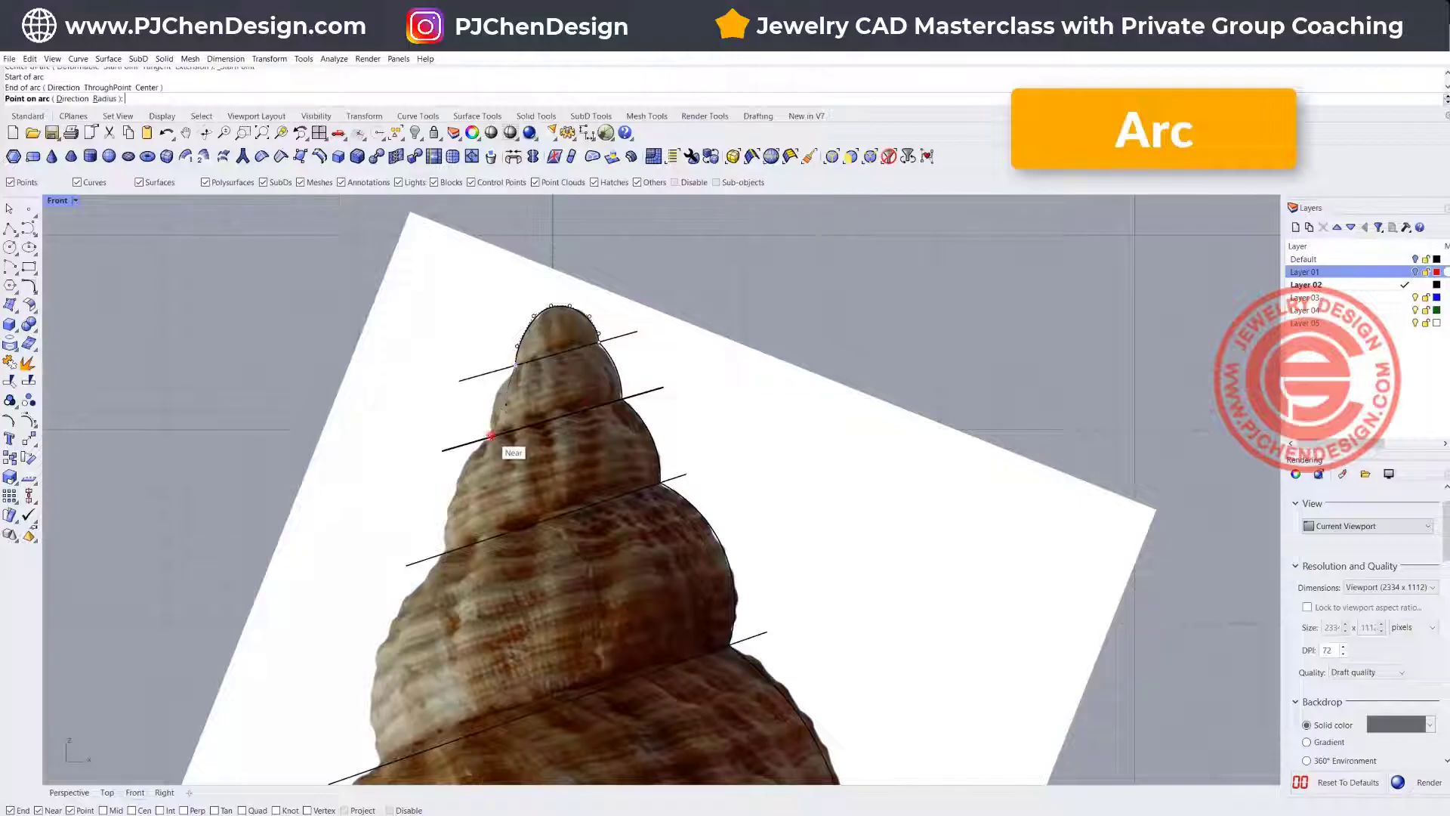
pyautogui.scroll(4, 495, 409)
pyautogui.click(485, 393)
# Step: Draw an arc along the shell's left edge from the second guide line to the third, following the whorl's outline
pyautogui.scroll(-6, 481, 430)
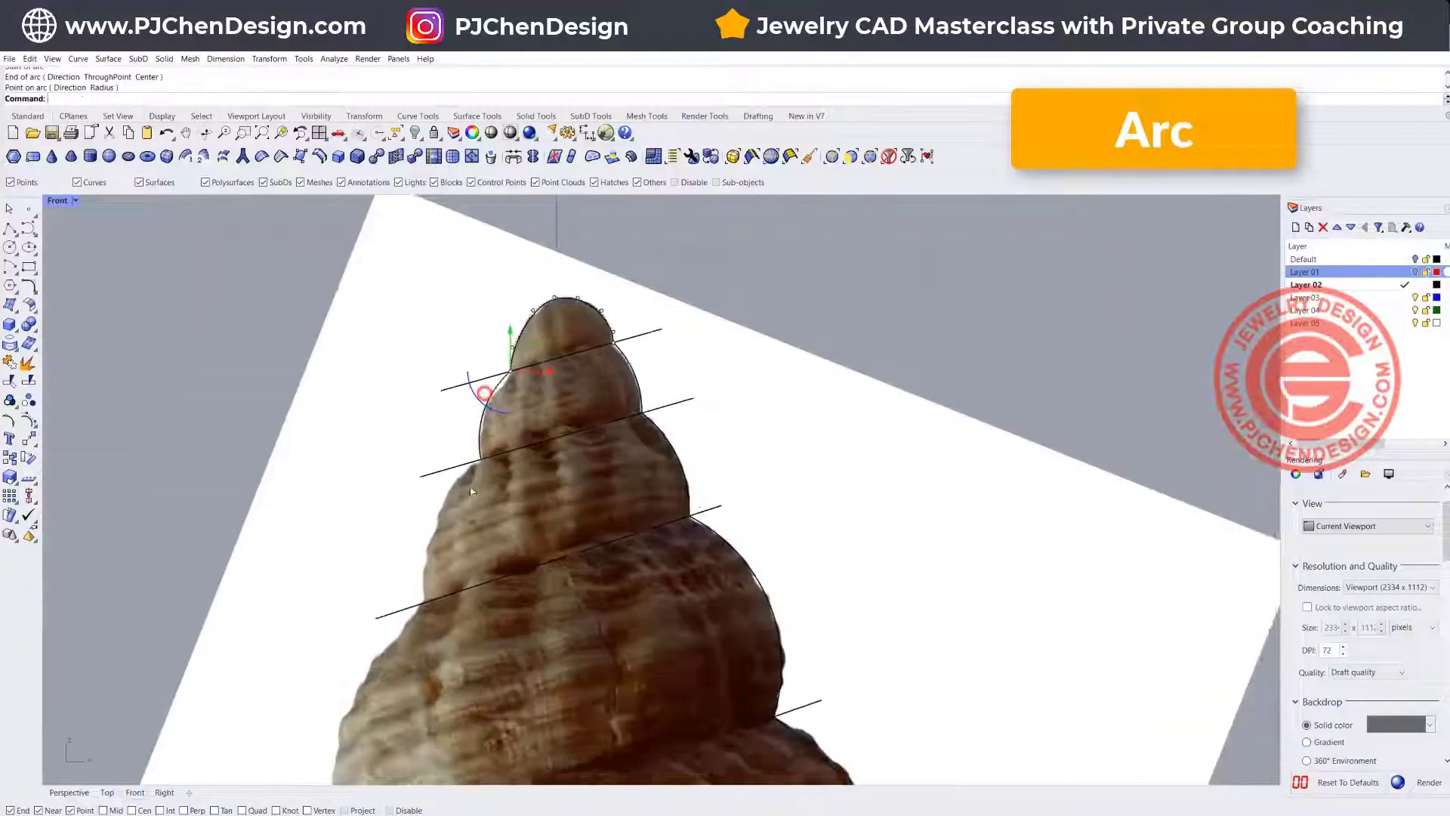
pyautogui.moveTo(469, 486); pyautogui.dragTo(483, 423, button='right')
pyautogui.scroll(4, 476, 416)
pyautogui.rightClick(484, 411)
pyautogui.click(516, 381)
pyautogui.click(517, 381)
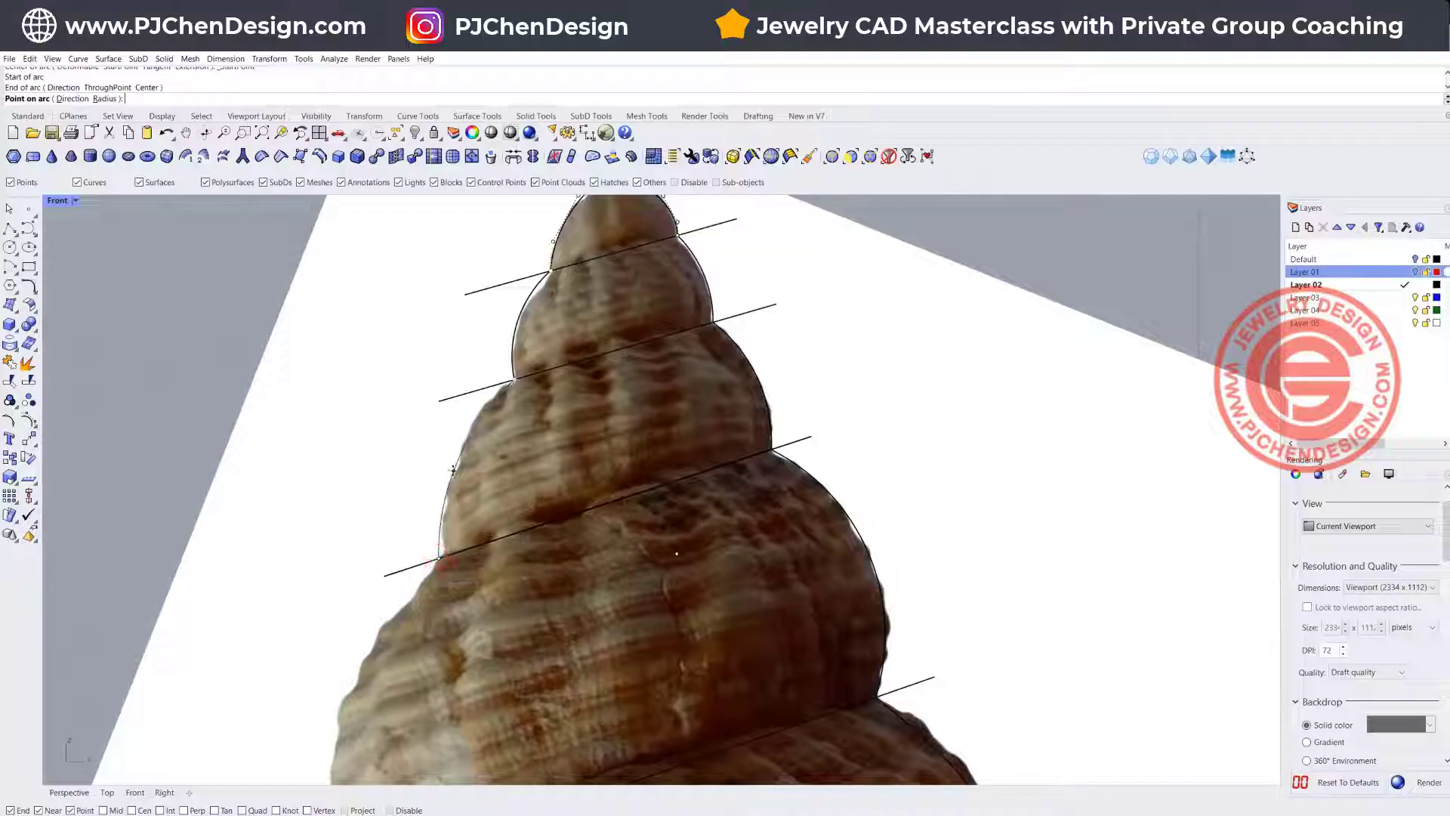
pyautogui.click(453, 473)
# Step: Draw an arc along the shell's left edge from the third guide line to the fourth, through the whorl's outermost edge
pyautogui.scroll(3, 463, 474)
pyautogui.rightClick(471, 470)
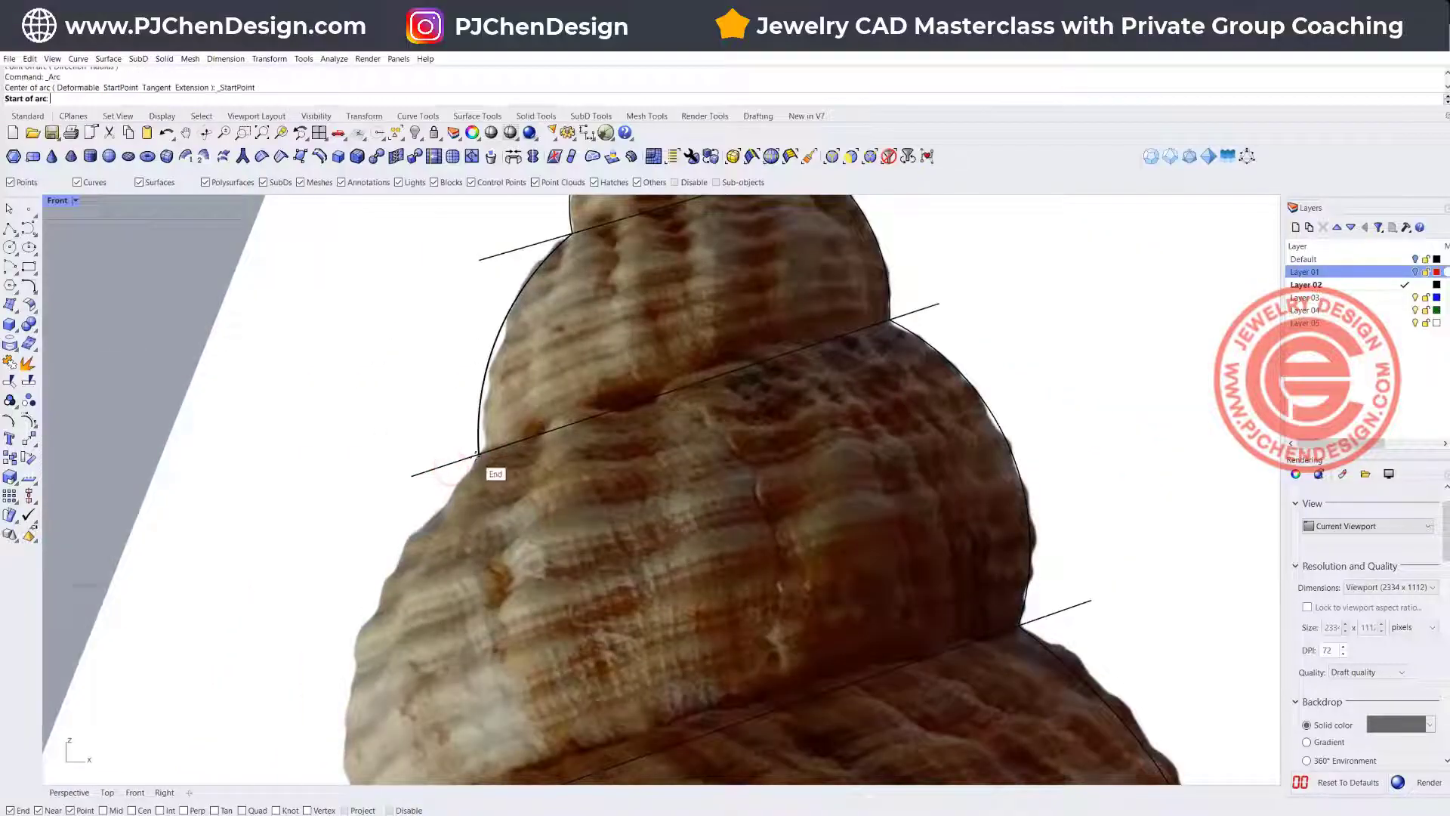
pyautogui.click(479, 453)
pyautogui.moveTo(476, 458); pyautogui.dragTo(555, 240, button='right')
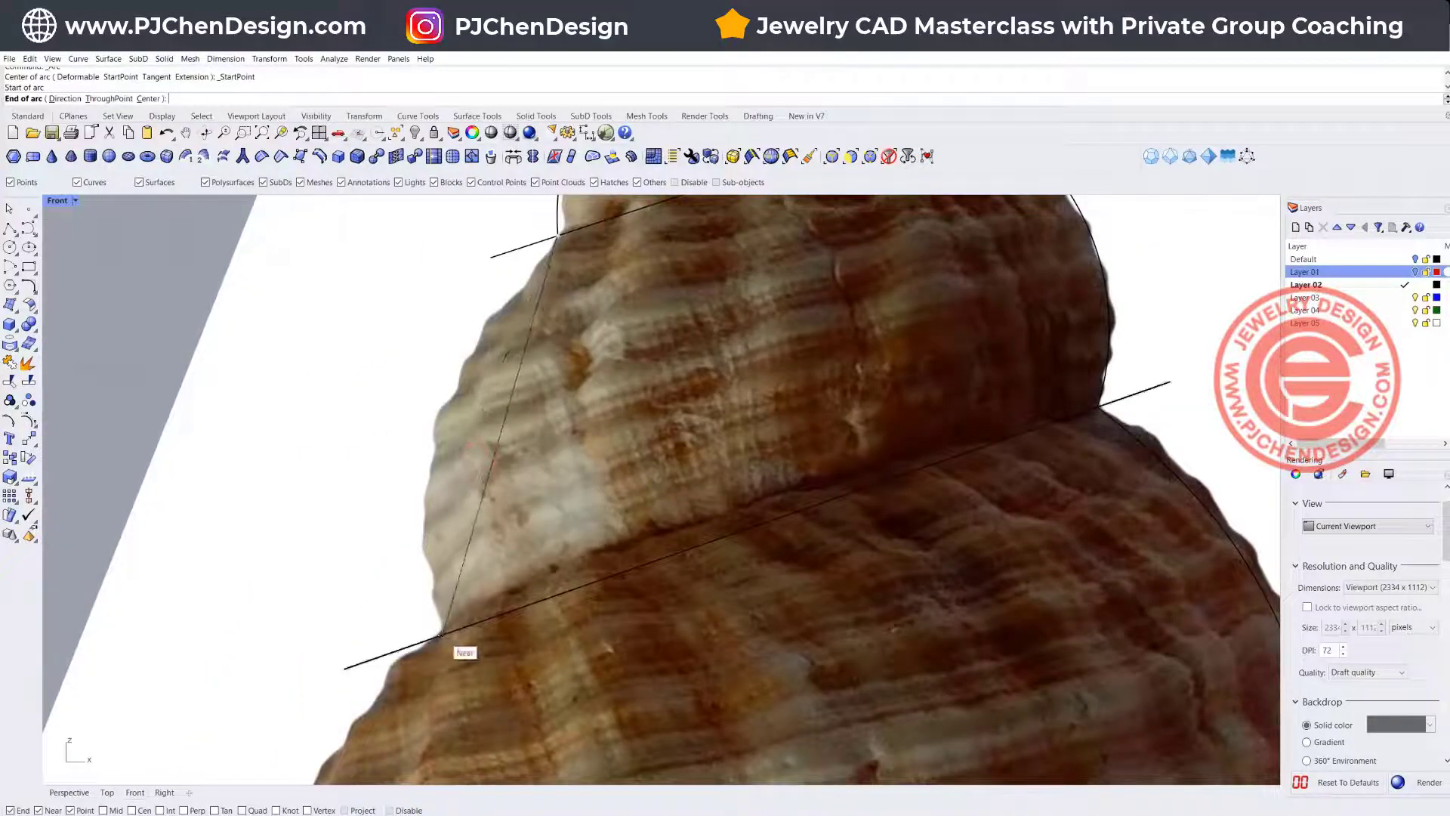
pyautogui.click(435, 635)
pyautogui.click(442, 414)
# Step: Trace the left edge of the shell's large body with a control point curve from the fourth guide line to the lowest one
pyautogui.scroll(-3, 456, 654)
pyautogui.scroll(-5, 456, 653)
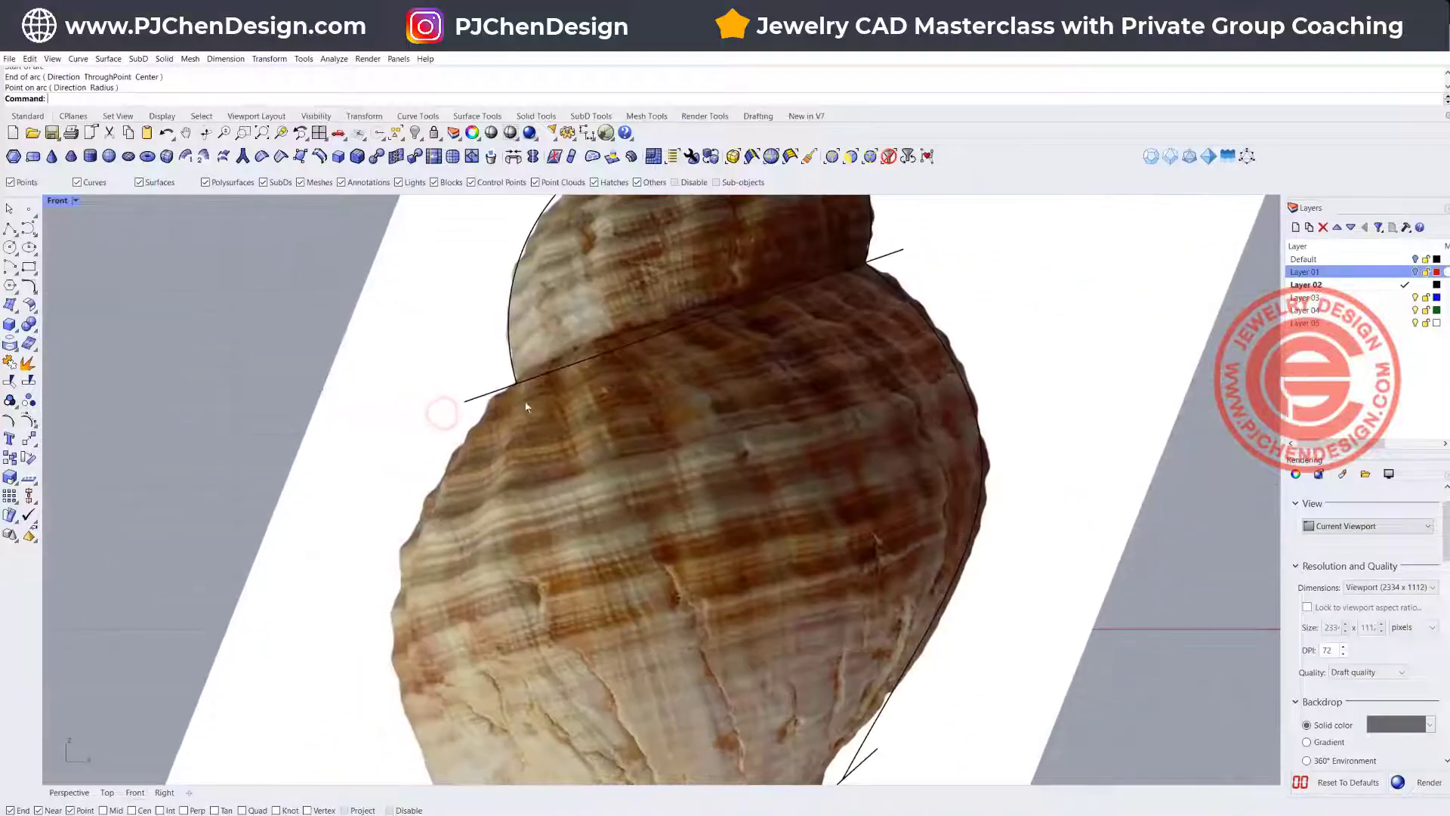
pyautogui.click(29, 227)
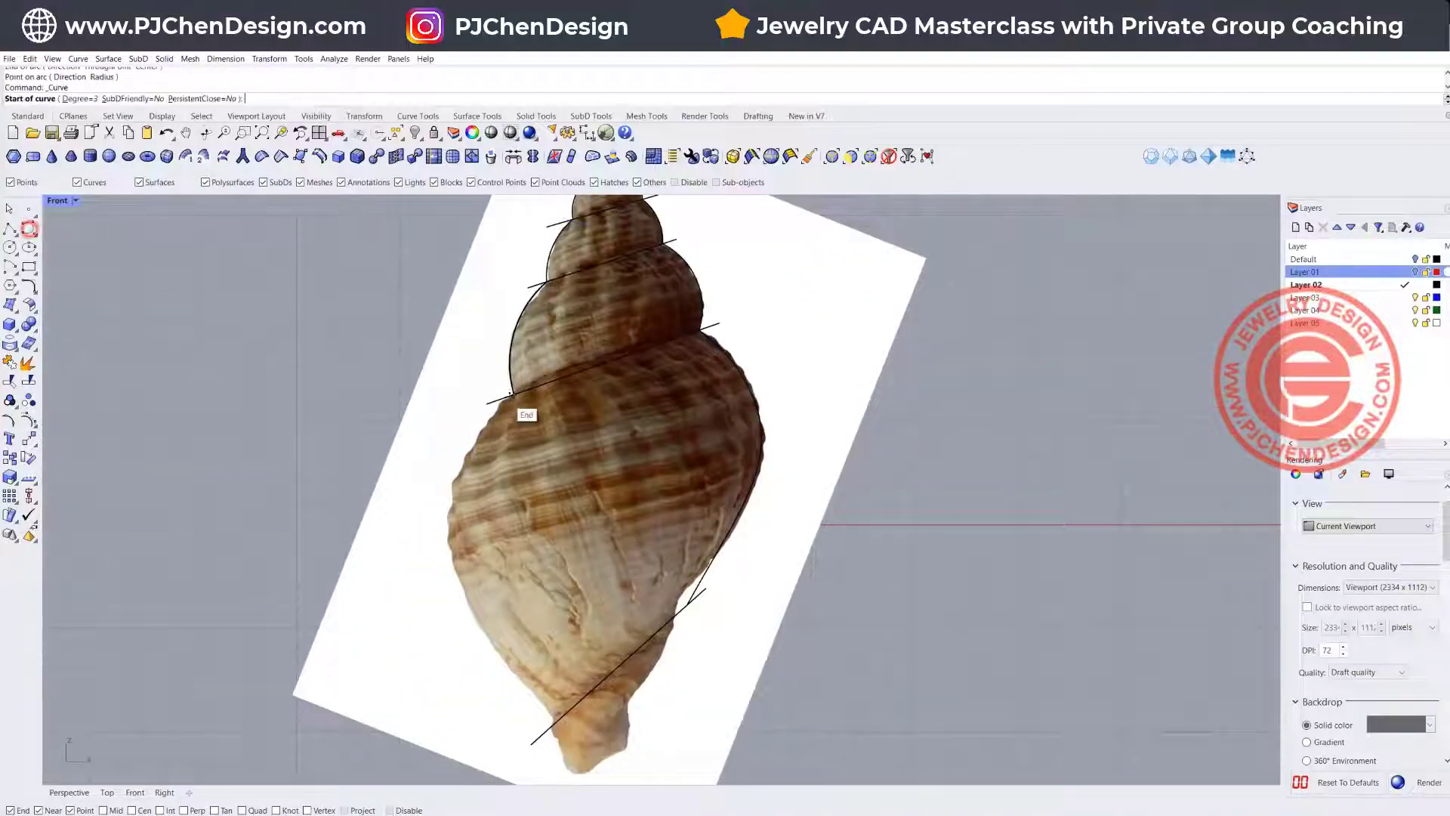
pyautogui.click(512, 394)
pyautogui.click(473, 436)
pyautogui.click(444, 494)
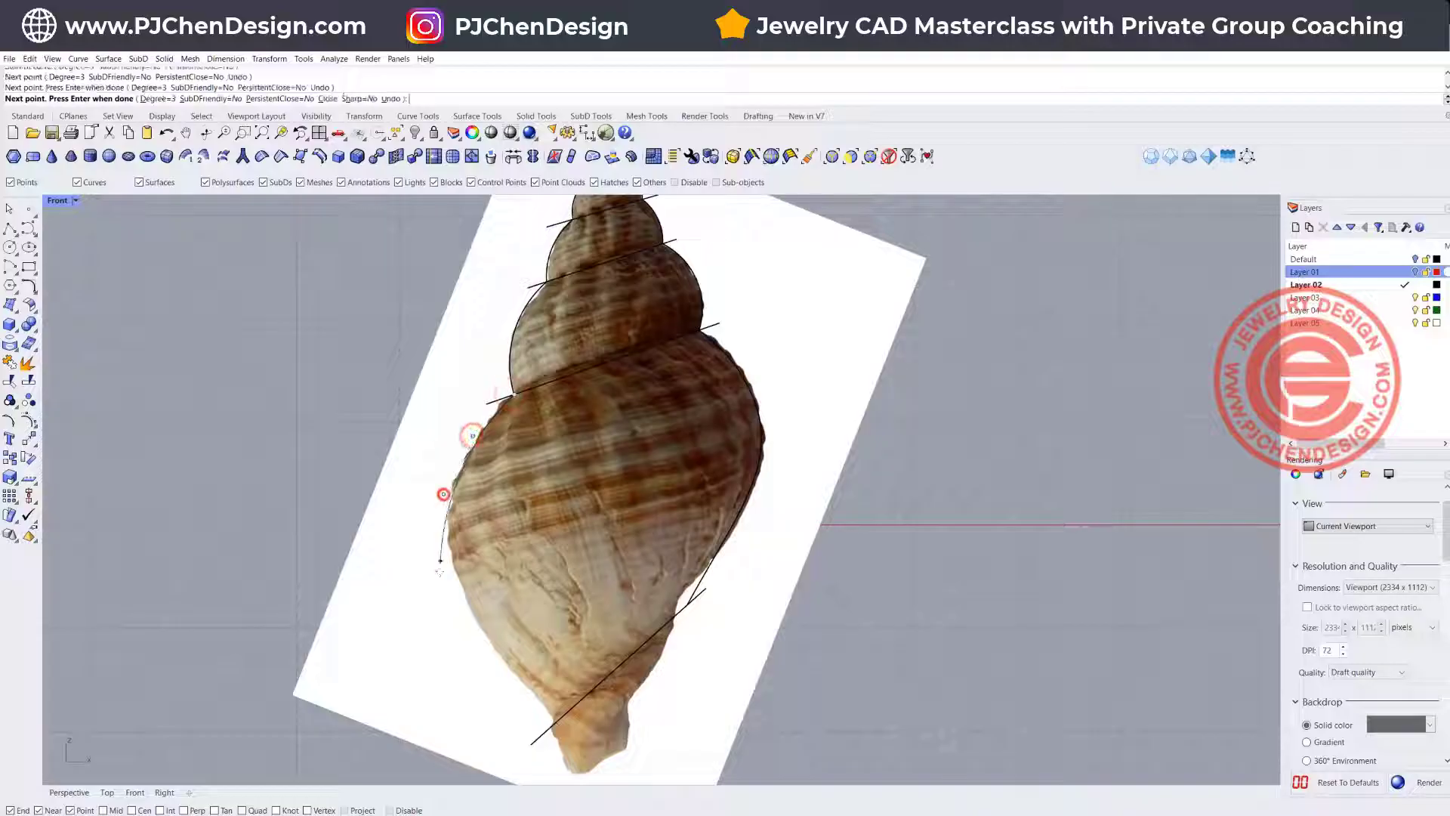
pyautogui.click(445, 572)
pyautogui.click(475, 622)
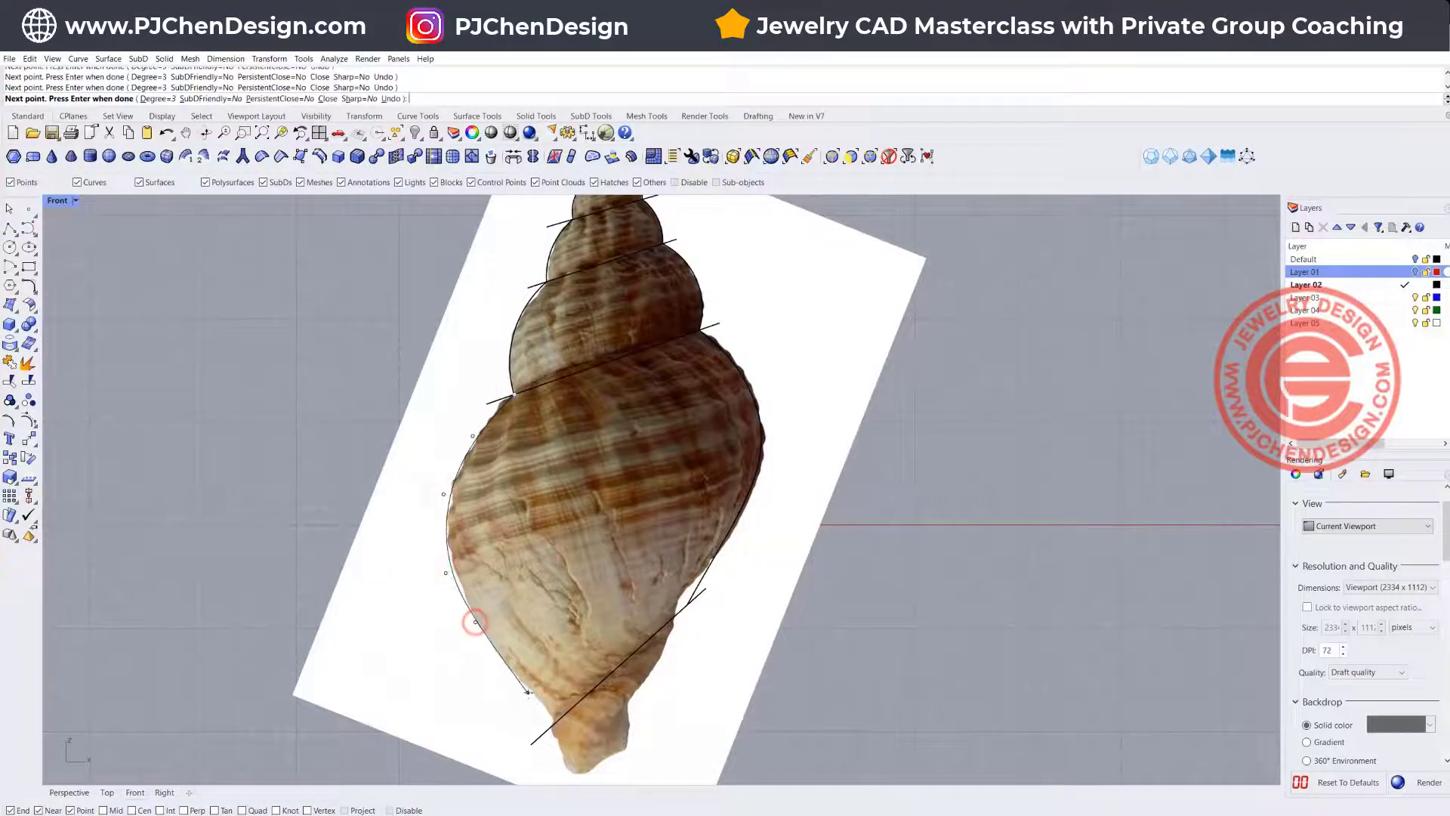
pyautogui.click(533, 692)
pyautogui.click(554, 719)
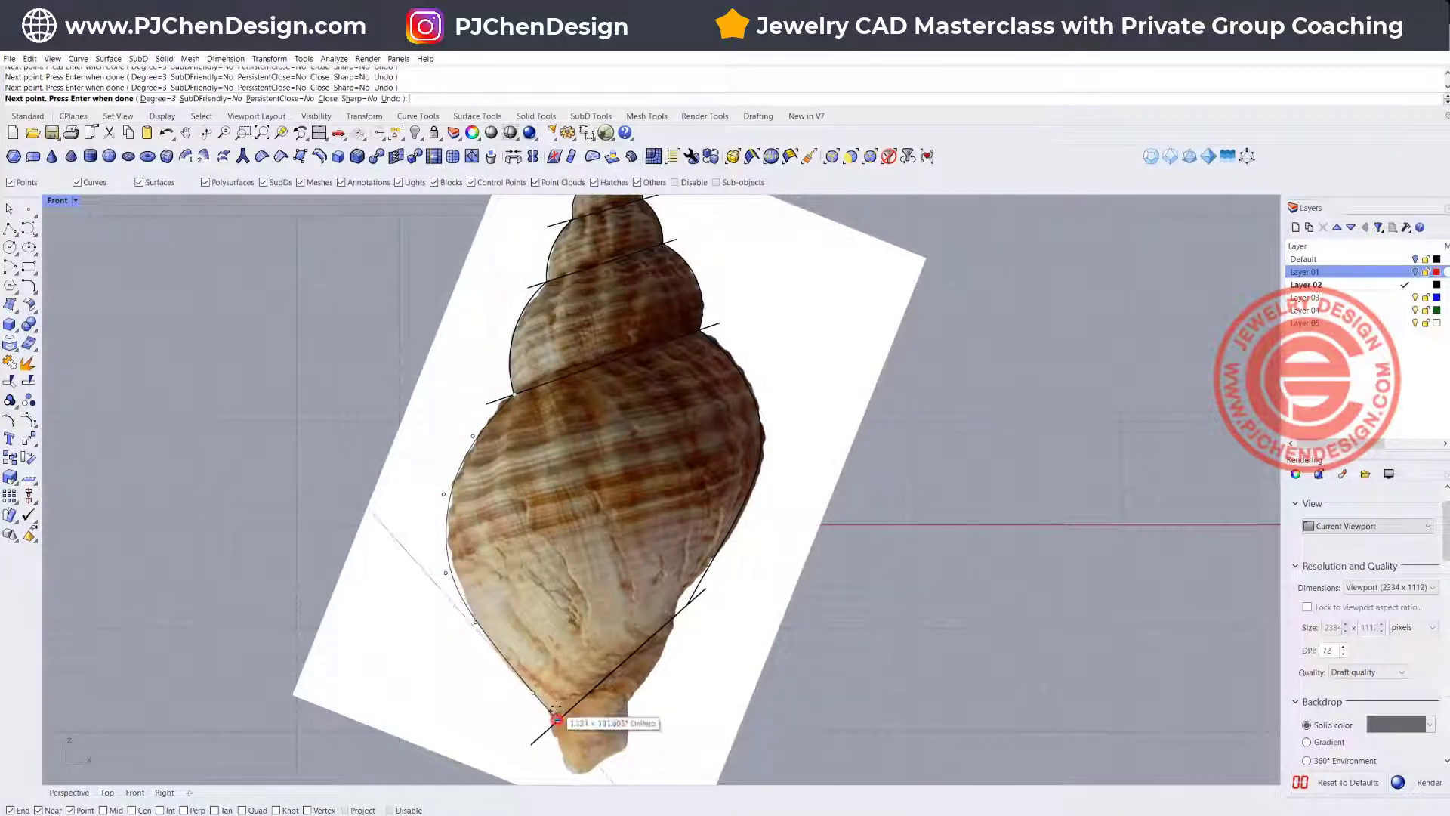
pyautogui.press('Return')
# Step: Unlock the shell reference picture and hide it so that only the traced curves are displayed
pyautogui.scroll(-3, 685, 331)
pyautogui.click(657, 388)
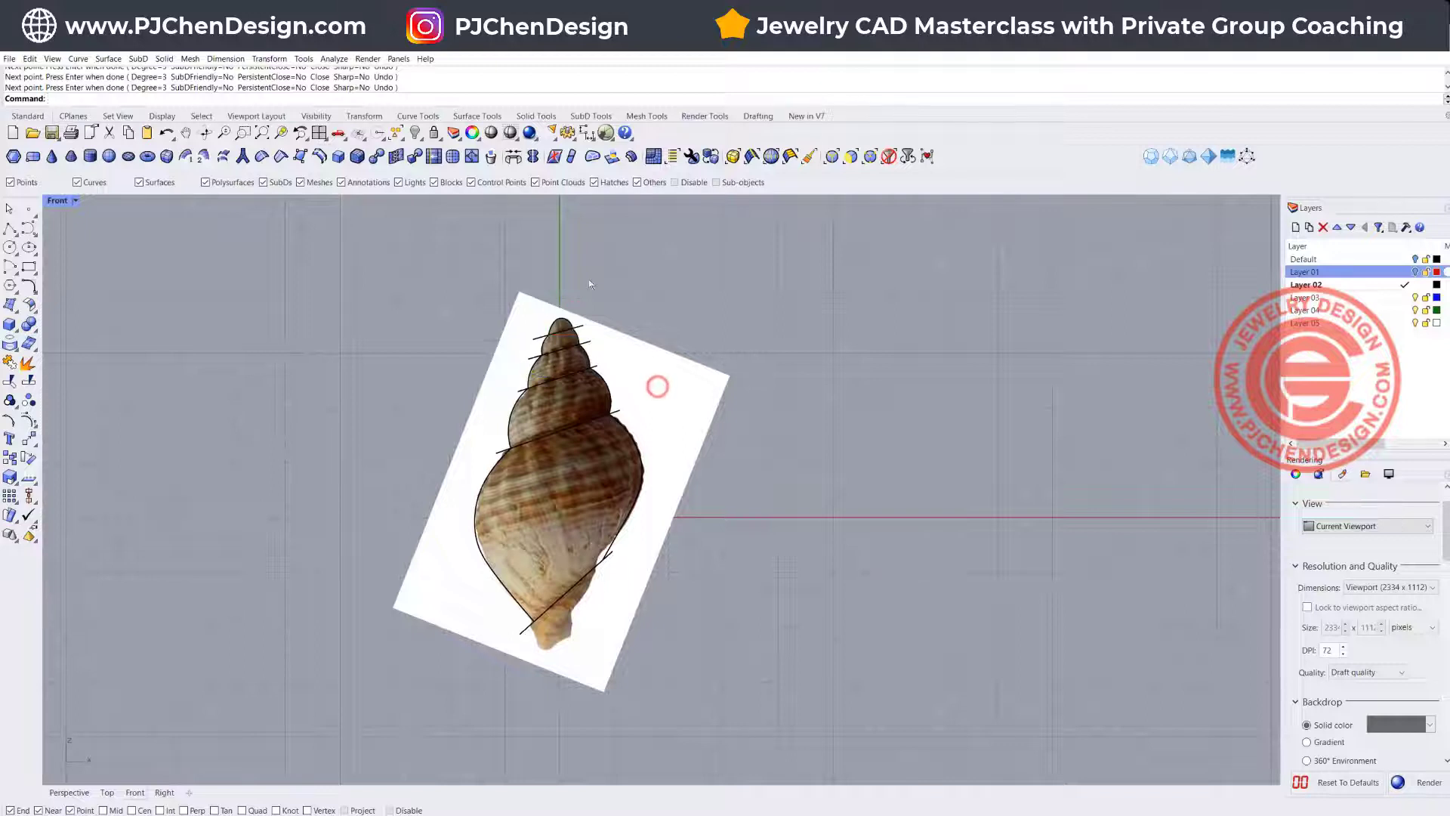
pyautogui.rightClick(434, 133)
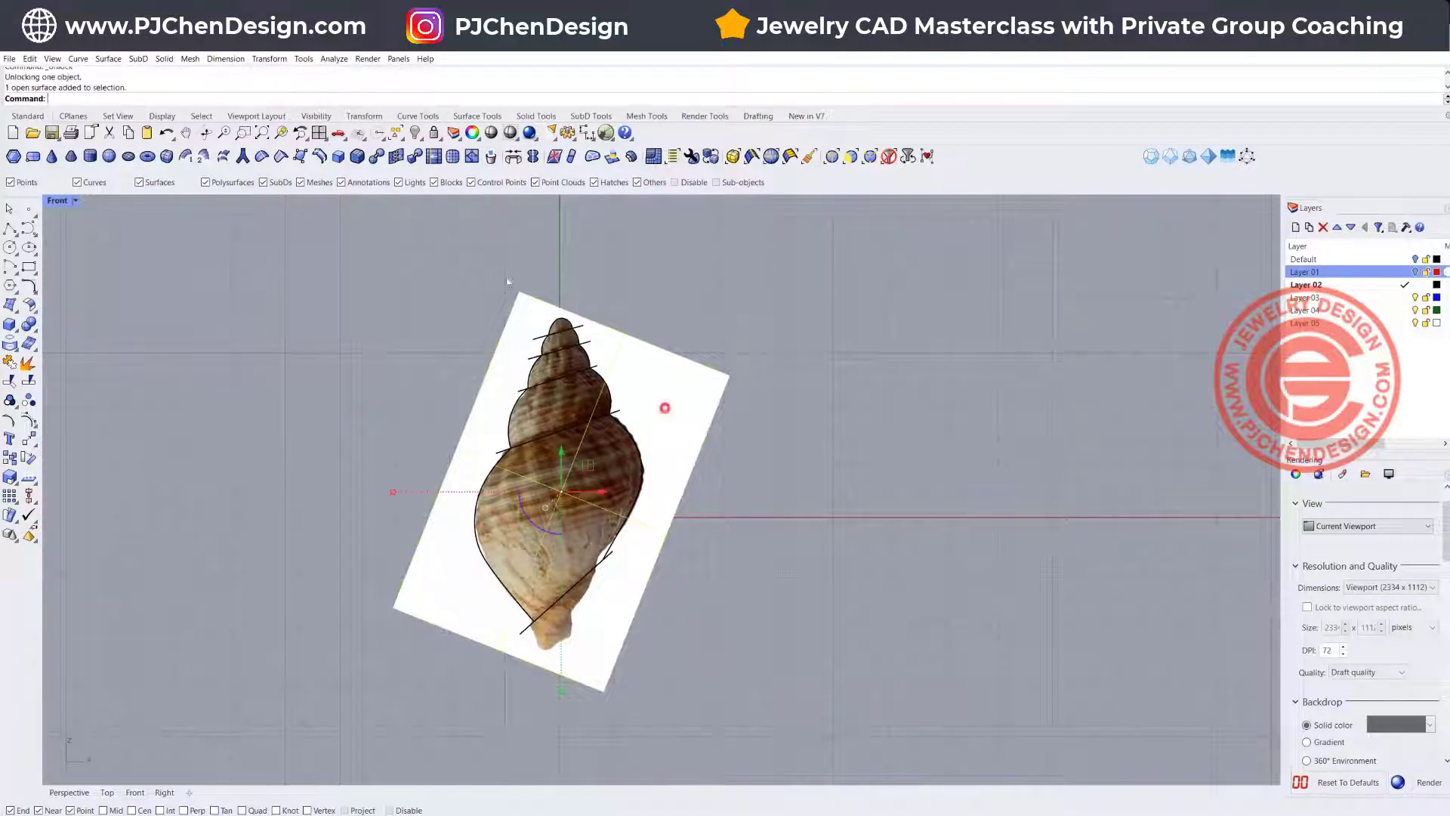
pyautogui.click(412, 133)
pyautogui.moveTo(575, 446); pyautogui.dragTo(459, 430, button='right')
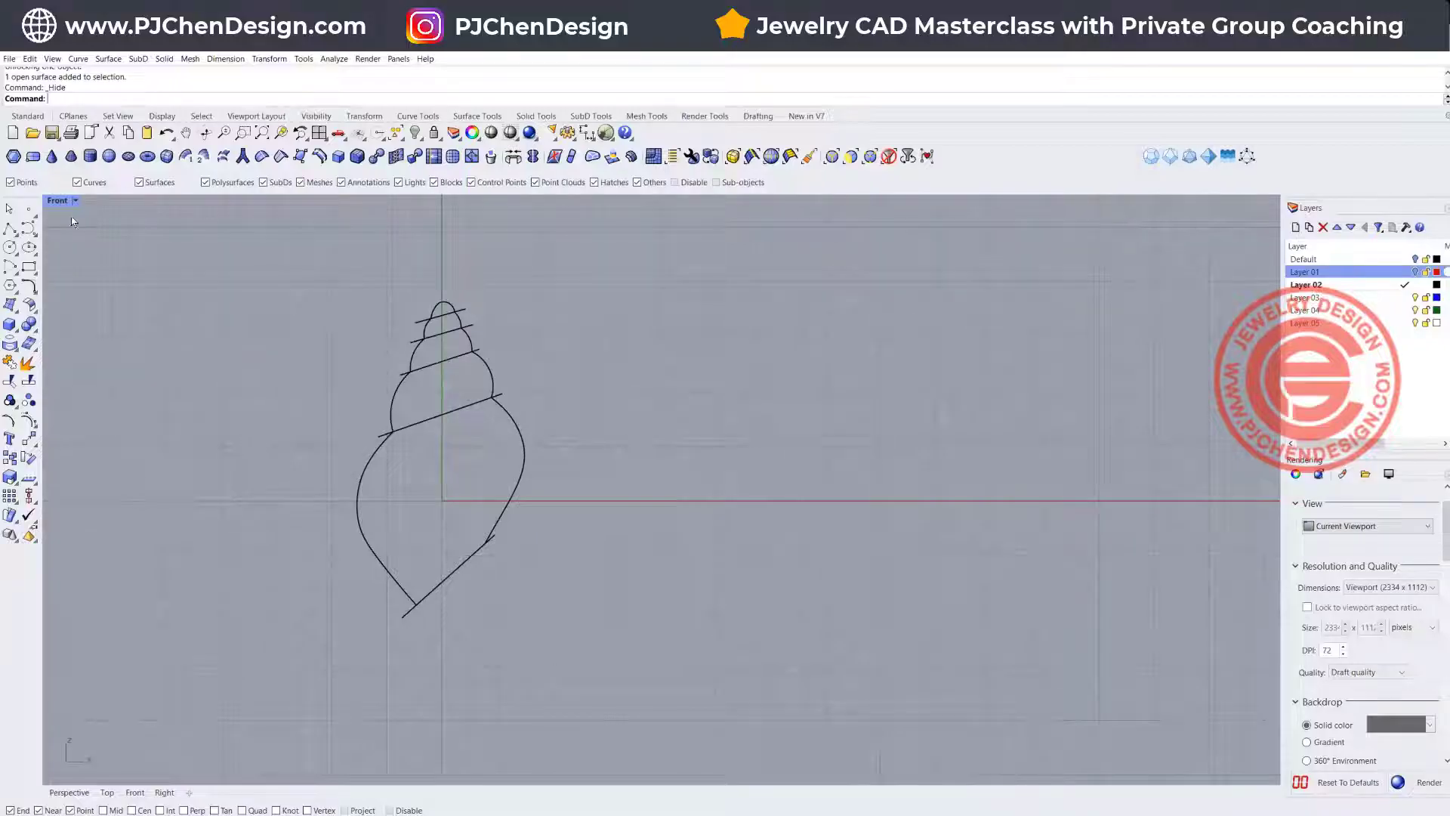
# Step: Examine the traced shell curves in a maximized Perspective view and return to the four-viewport layout with the Top view reframed
pyautogui.doubleClick(53, 202)
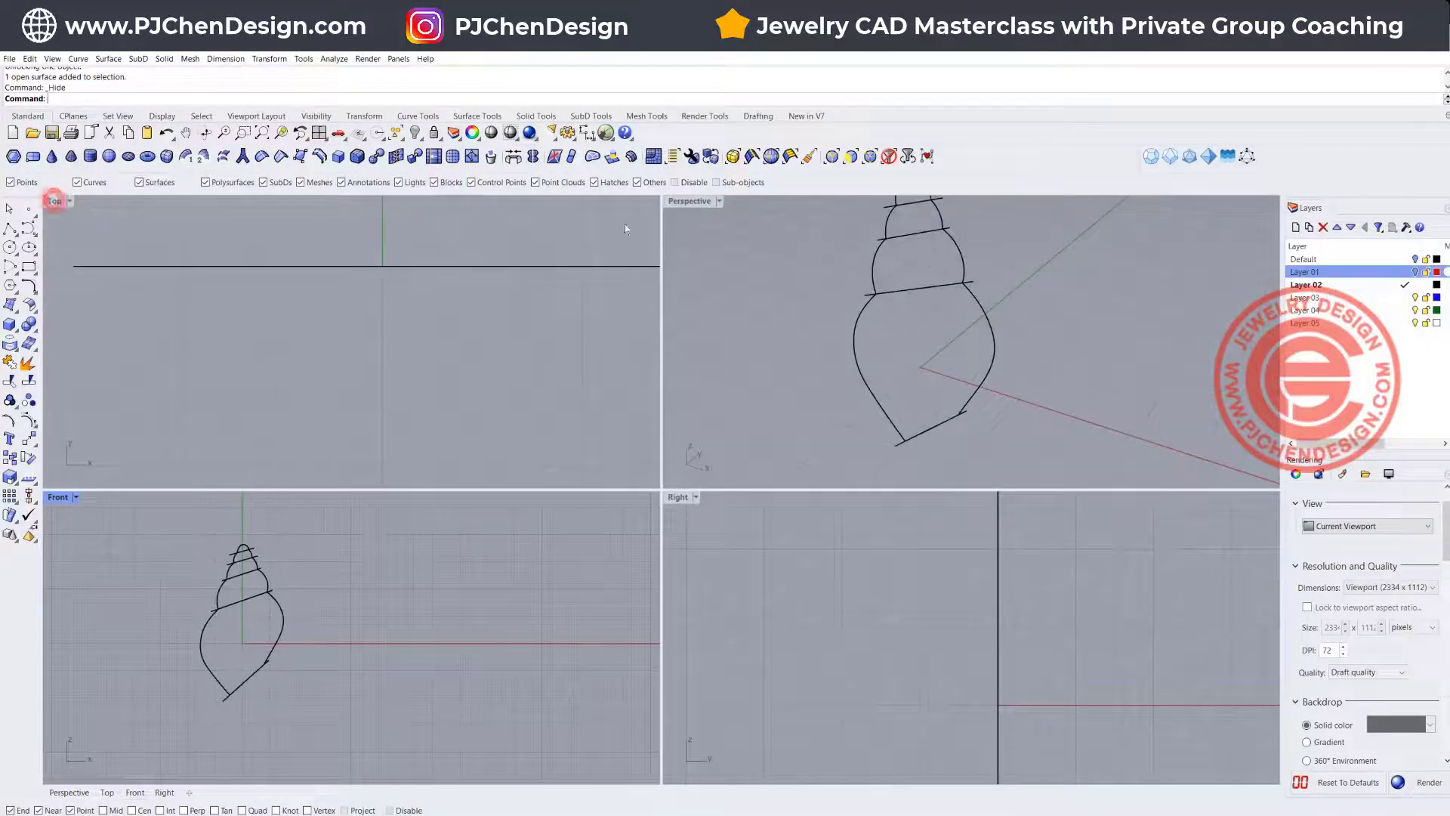
pyautogui.click(688, 200)
pyautogui.doubleClick(691, 201)
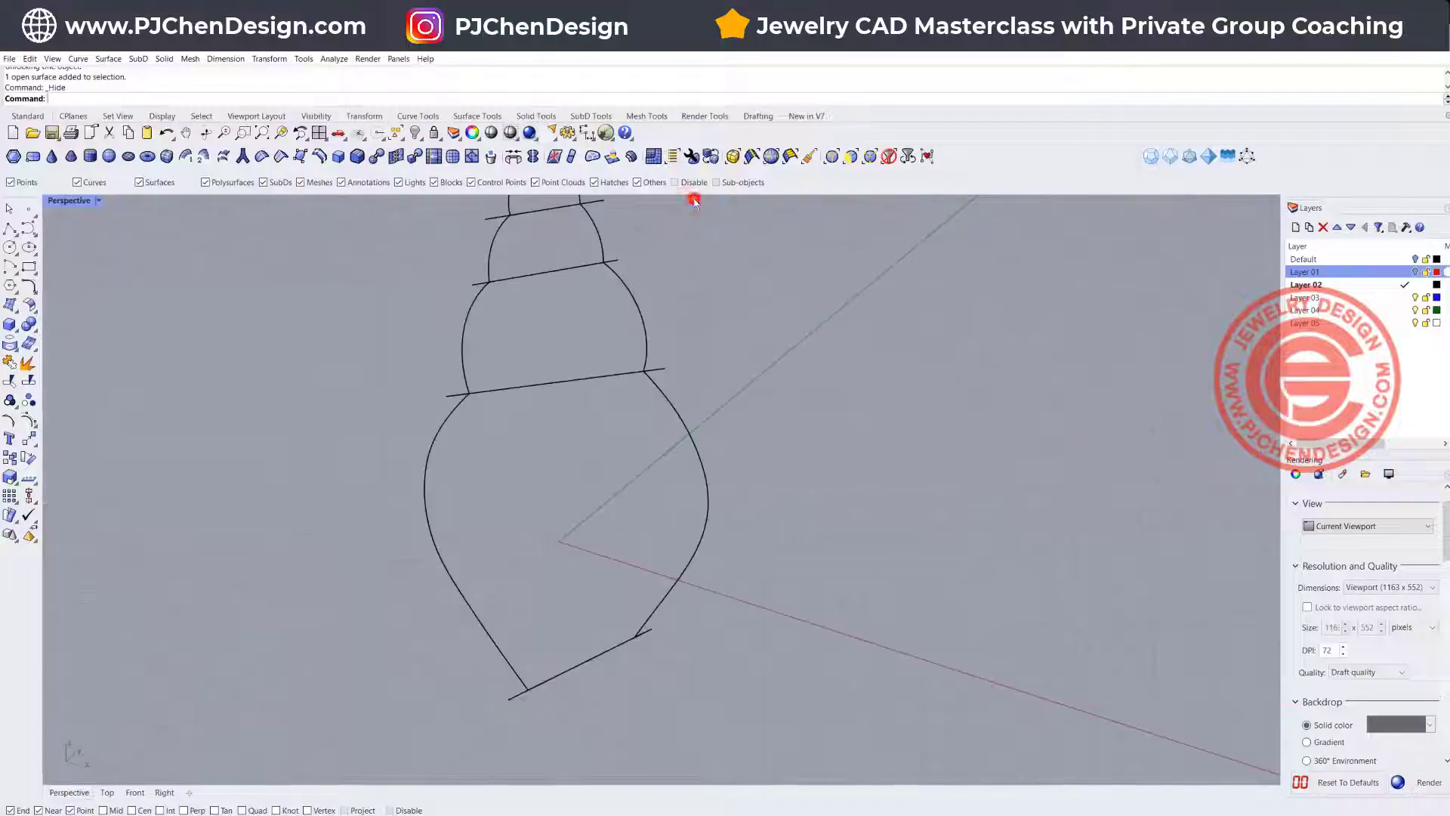
pyautogui.scroll(-7, 680, 380)
pyautogui.moveTo(679, 380); pyautogui.dragTo(287, 231, button='right')
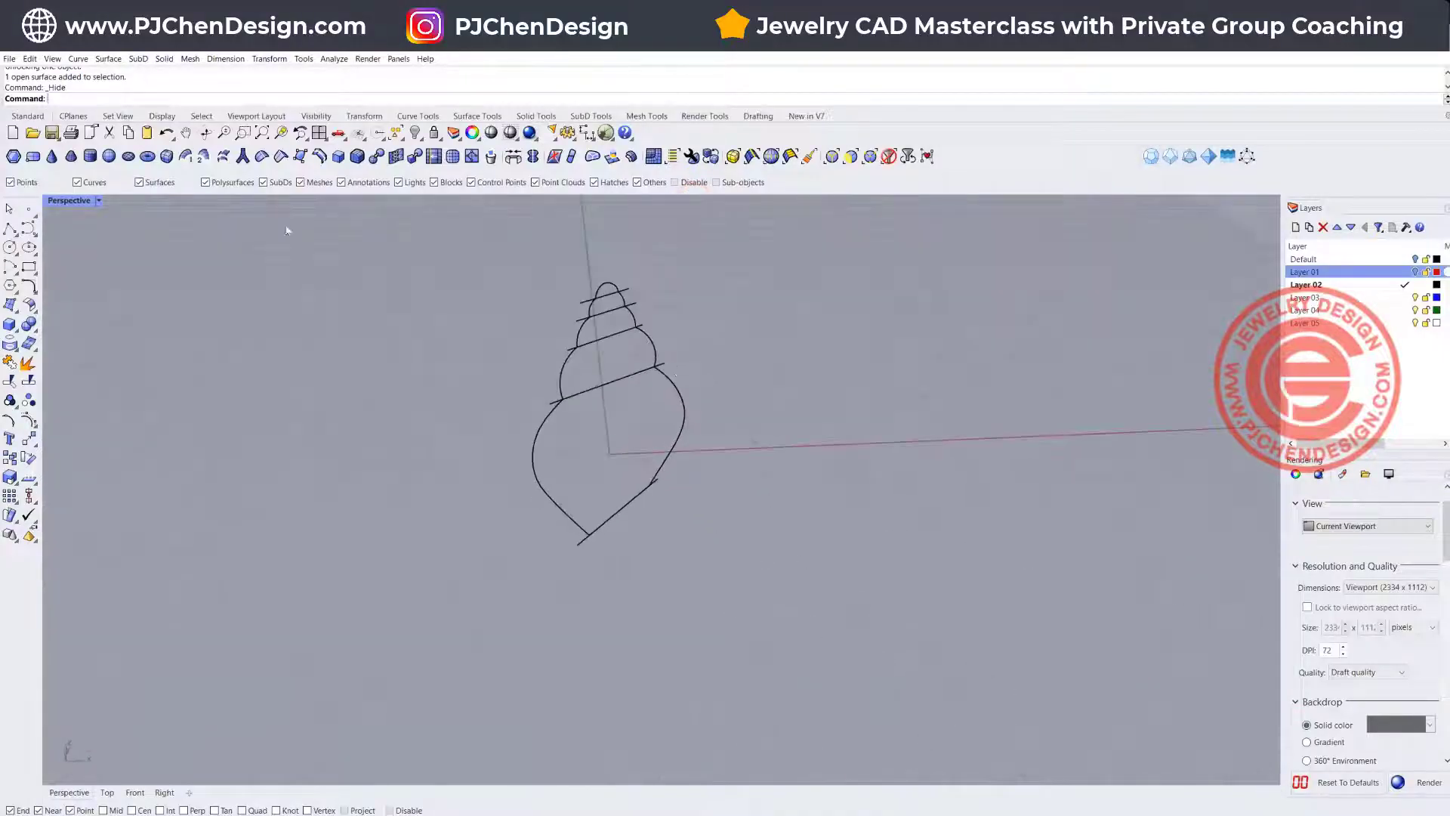
pyautogui.click(69, 203)
pyautogui.doubleClick(72, 202)
pyautogui.scroll(-10, 362, 349)
pyautogui.moveTo(492, 348); pyautogui.dragTo(359, 355, button='right')
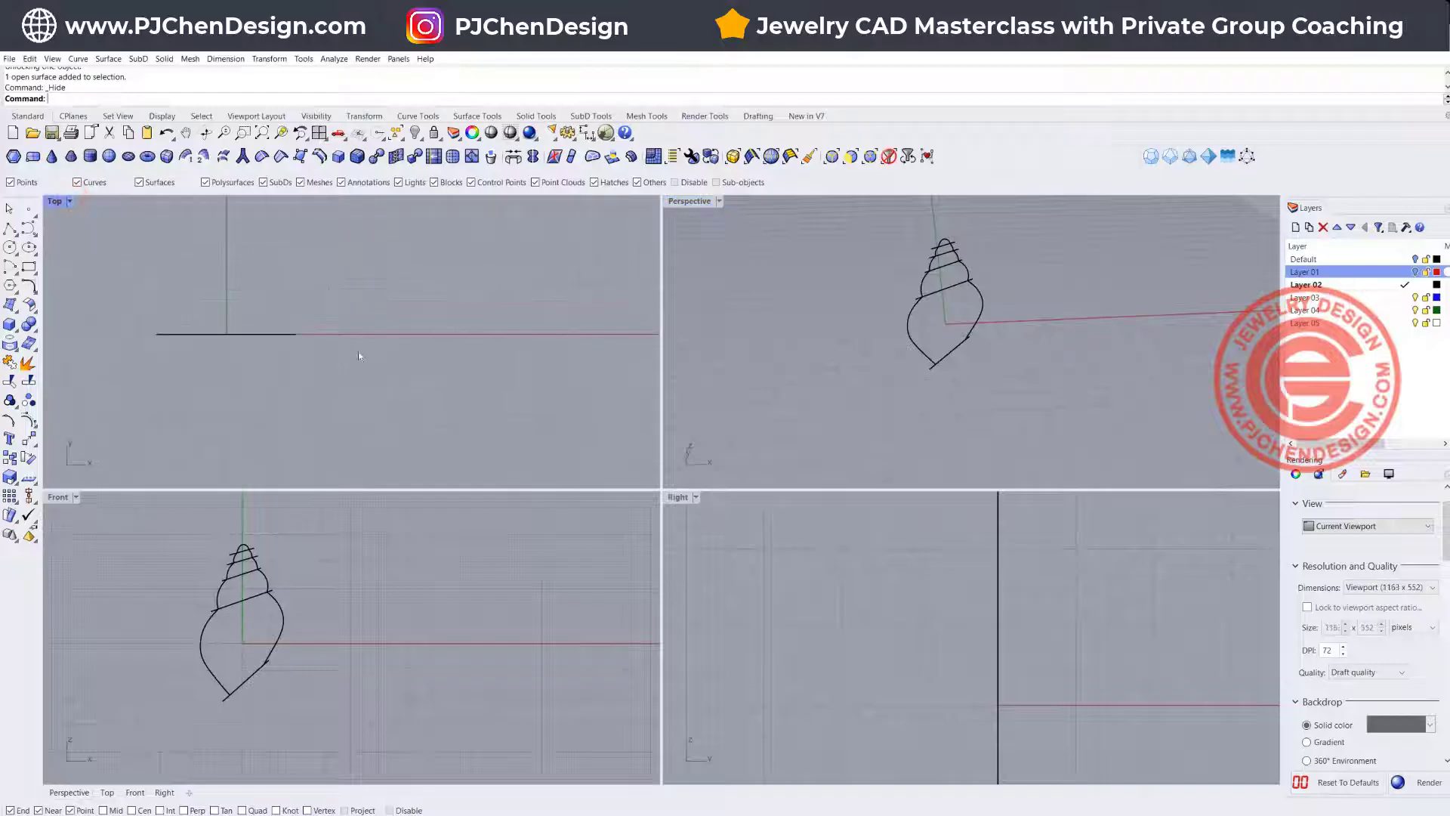
# Step: Draw a shallow arc in the Top view beside the shell curves, with level endpoints and the bulge facing away from the X axis
pyautogui.moveTo(291, 306); pyautogui.dragTo(201, 254, button='right')
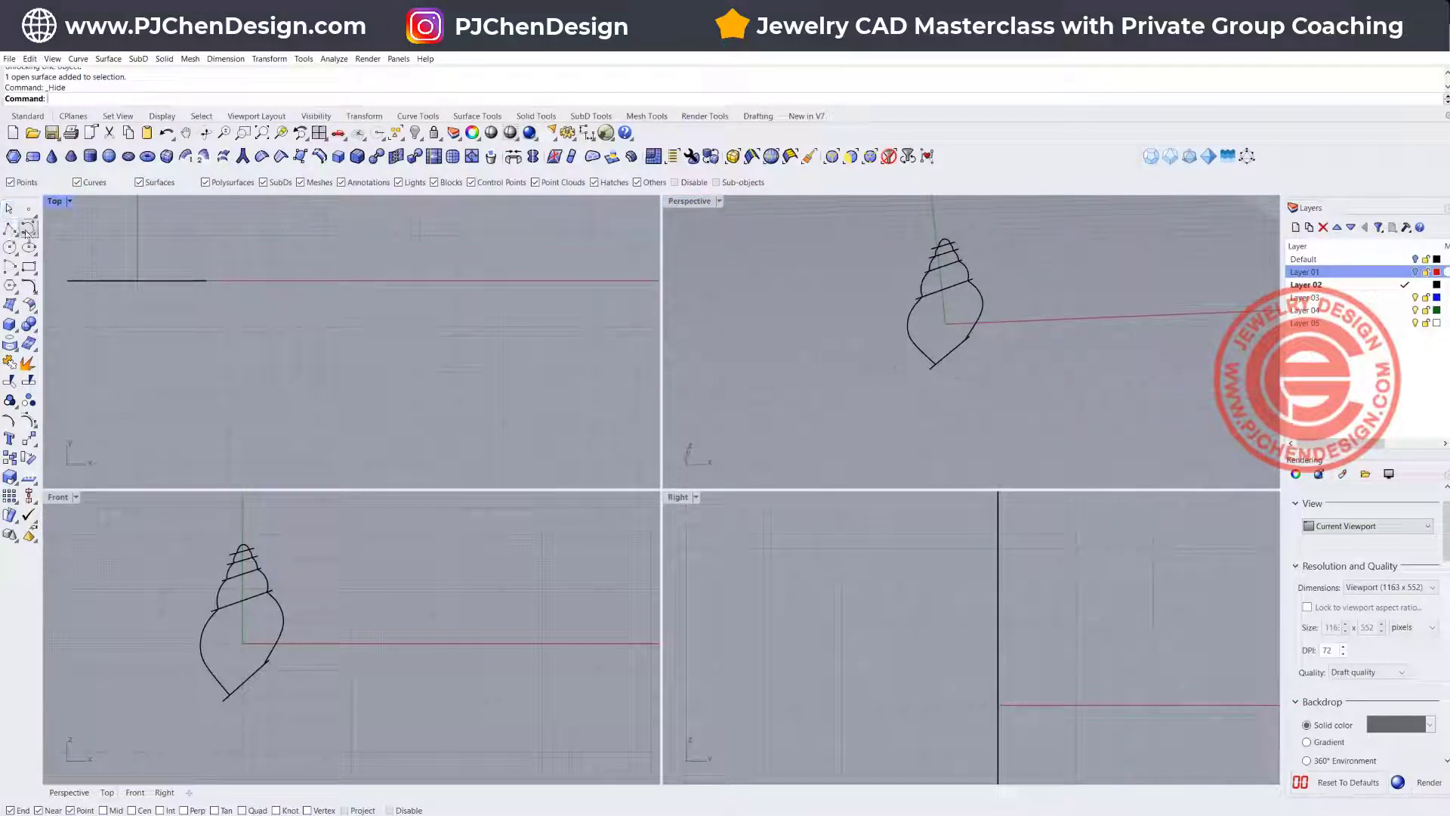
pyautogui.click(9, 266)
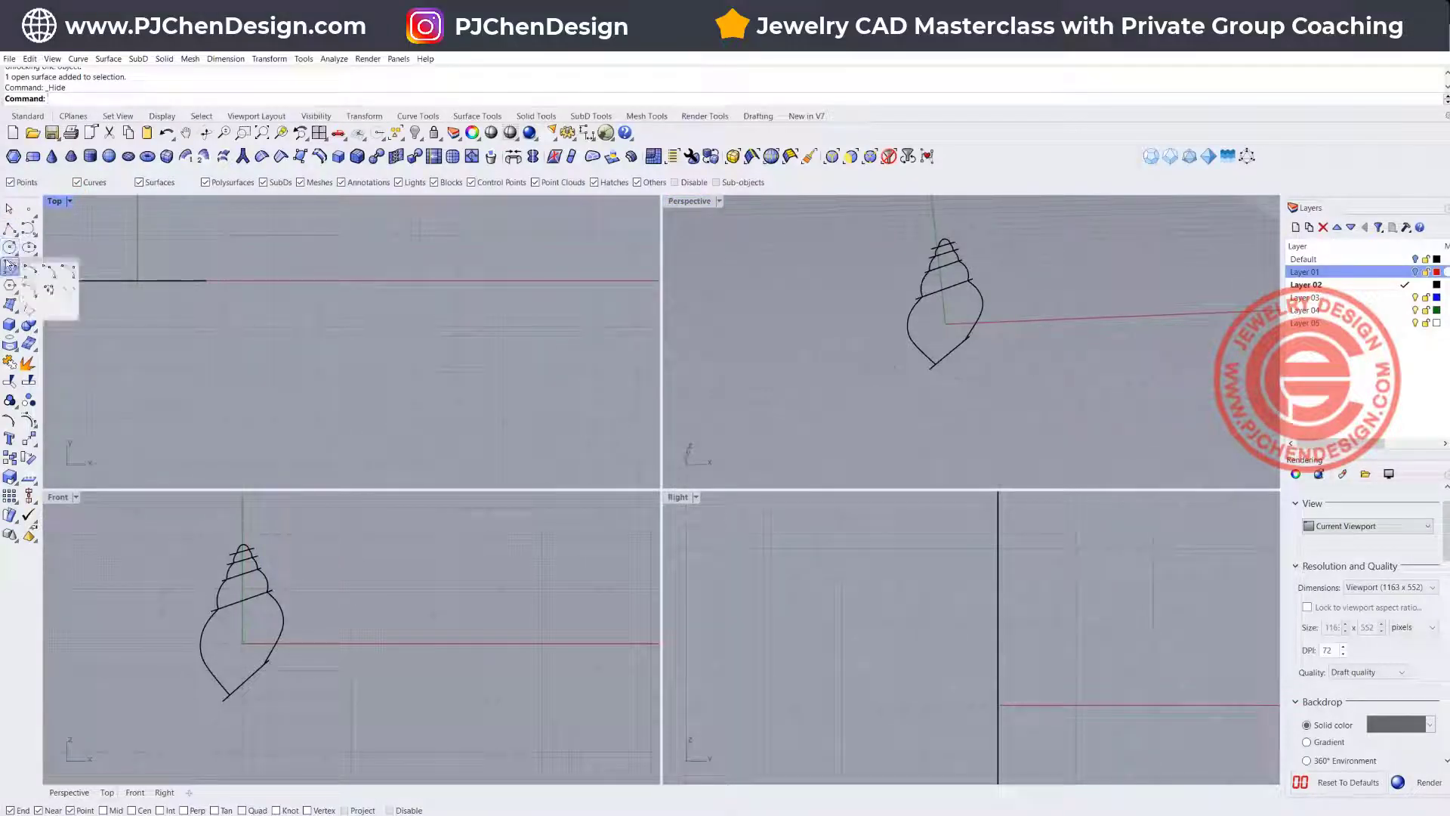
pyautogui.click(50, 272)
pyautogui.click(311, 297)
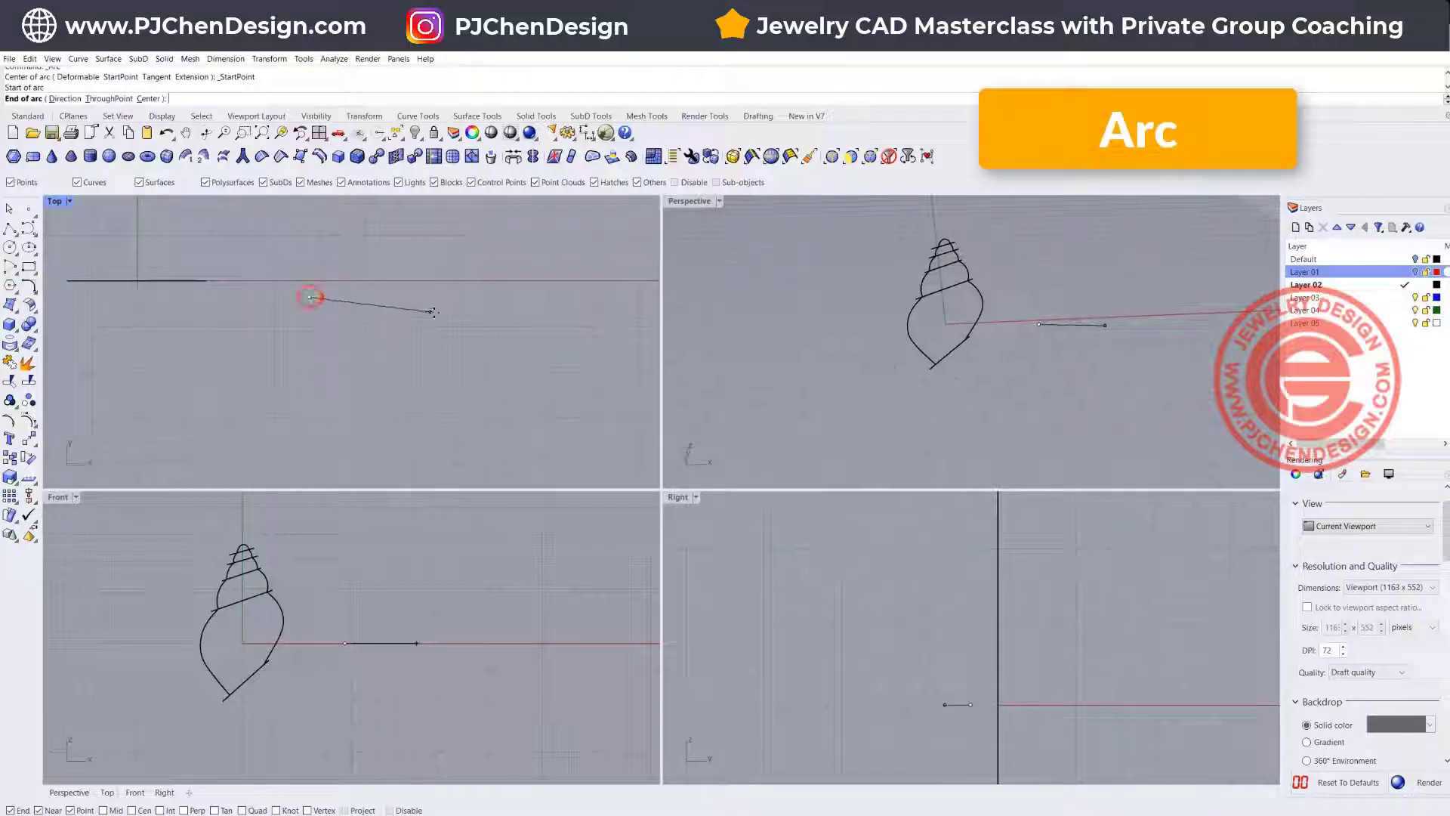
pyautogui.click(446, 297)
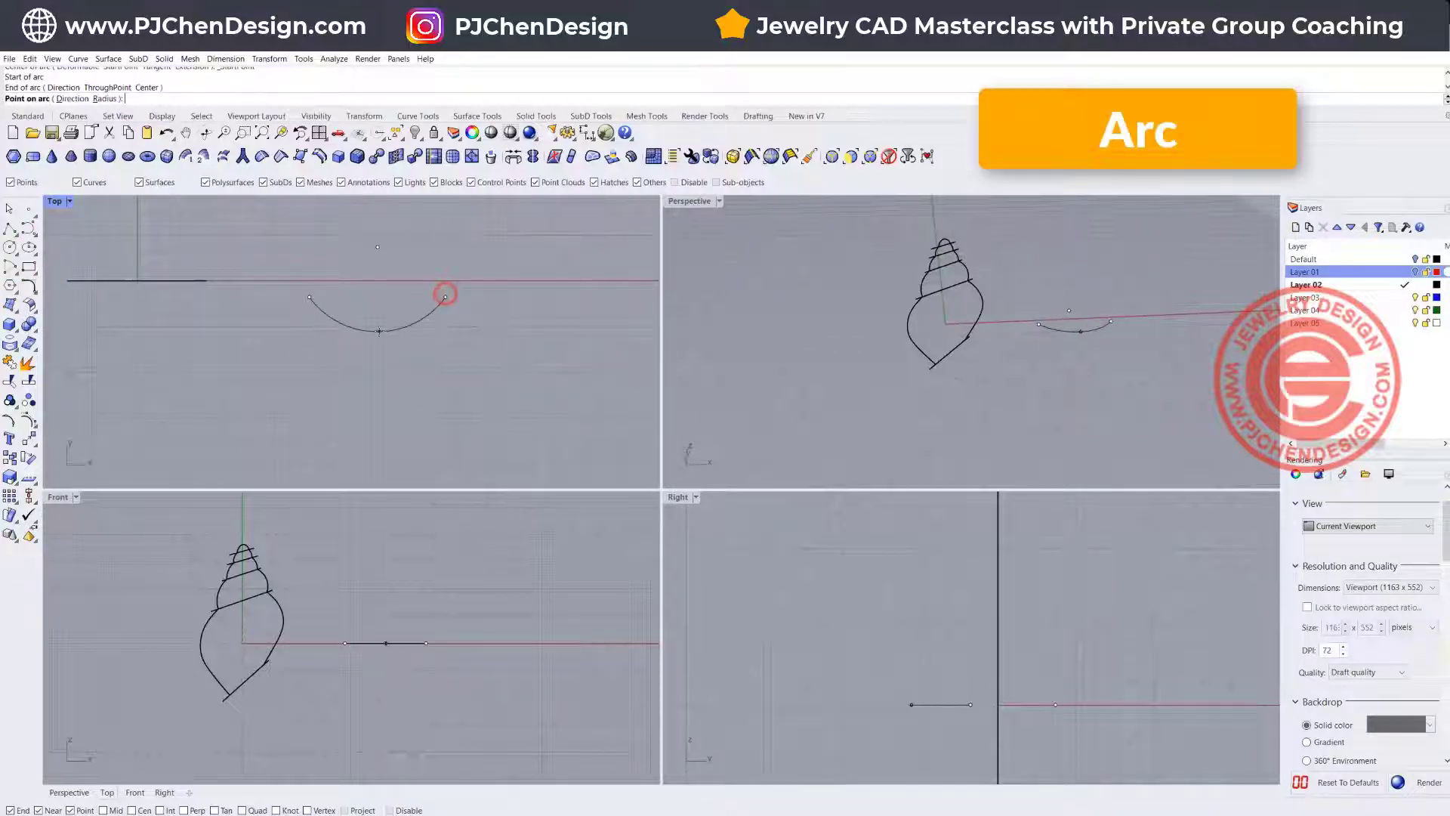
pyautogui.click(371, 339)
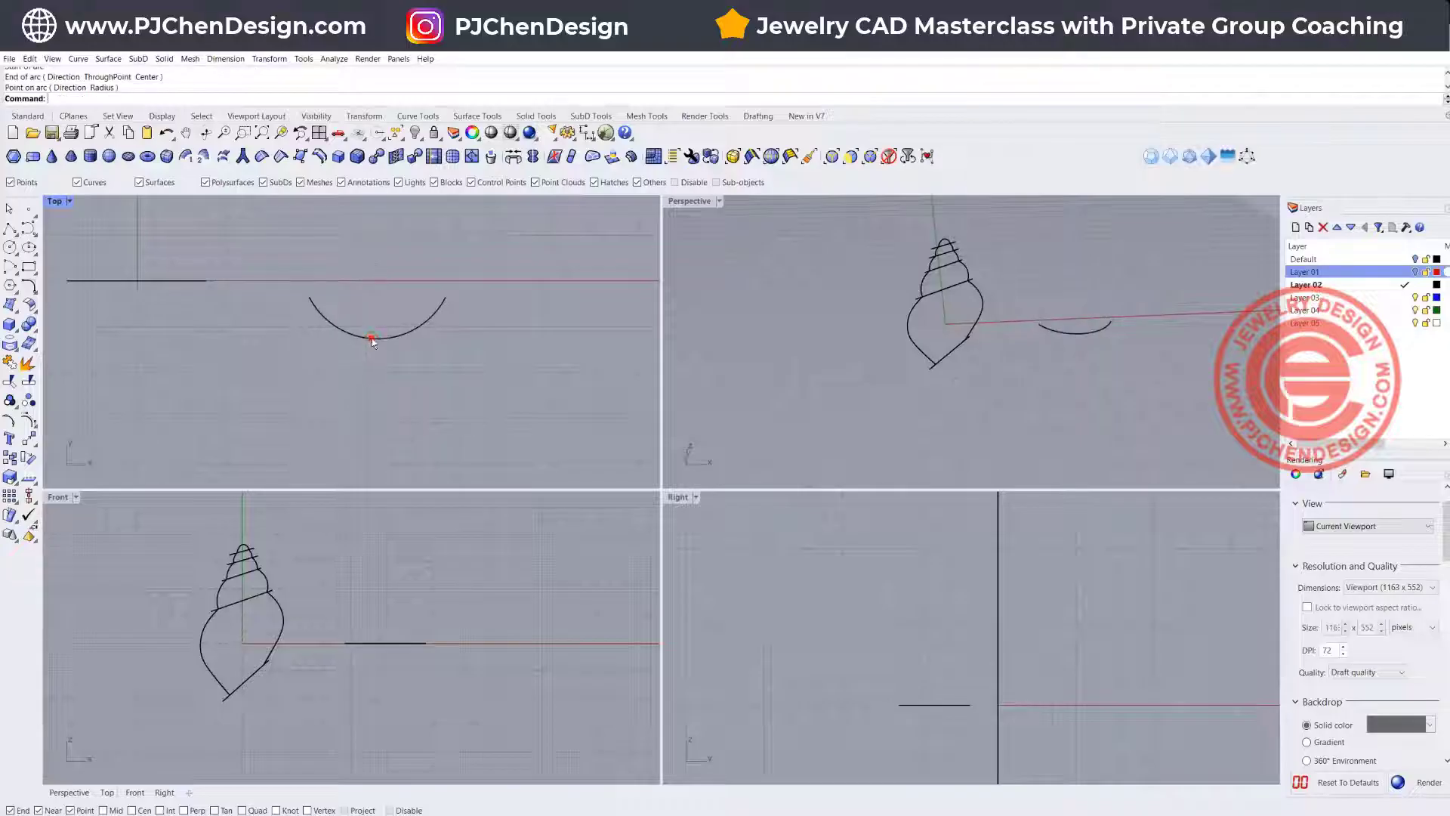
# Step: Maximize the Perspective view and examine the shell outline, its guide lines and the separate arc
pyautogui.moveTo(1032, 357); pyautogui.dragTo(915, 337, button='right')
pyautogui.doubleClick(692, 201)
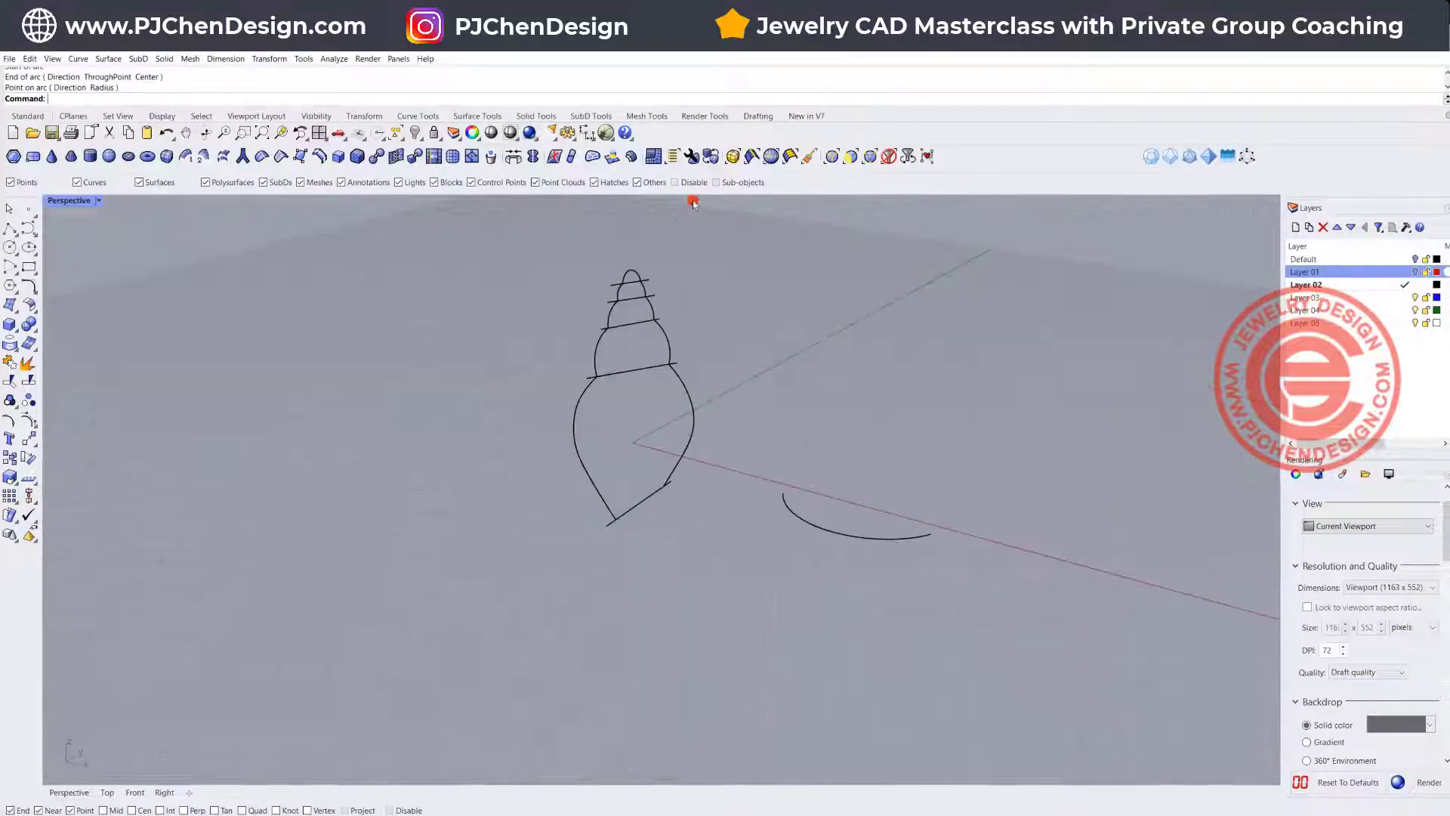
pyautogui.moveTo(744, 532); pyautogui.dragTo(844, 488, button='right')
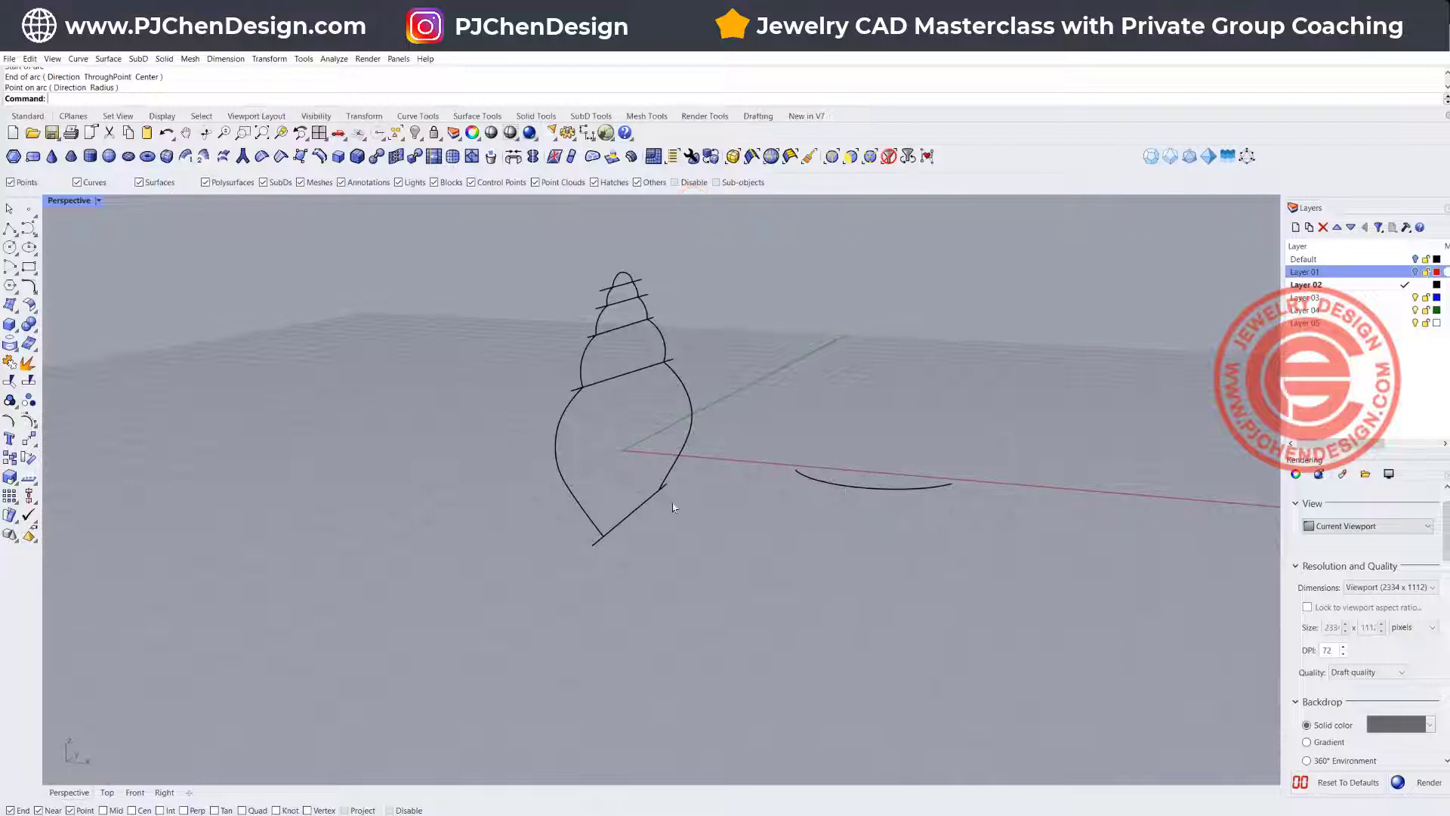
pyautogui.click(653, 500)
pyautogui.click(628, 371)
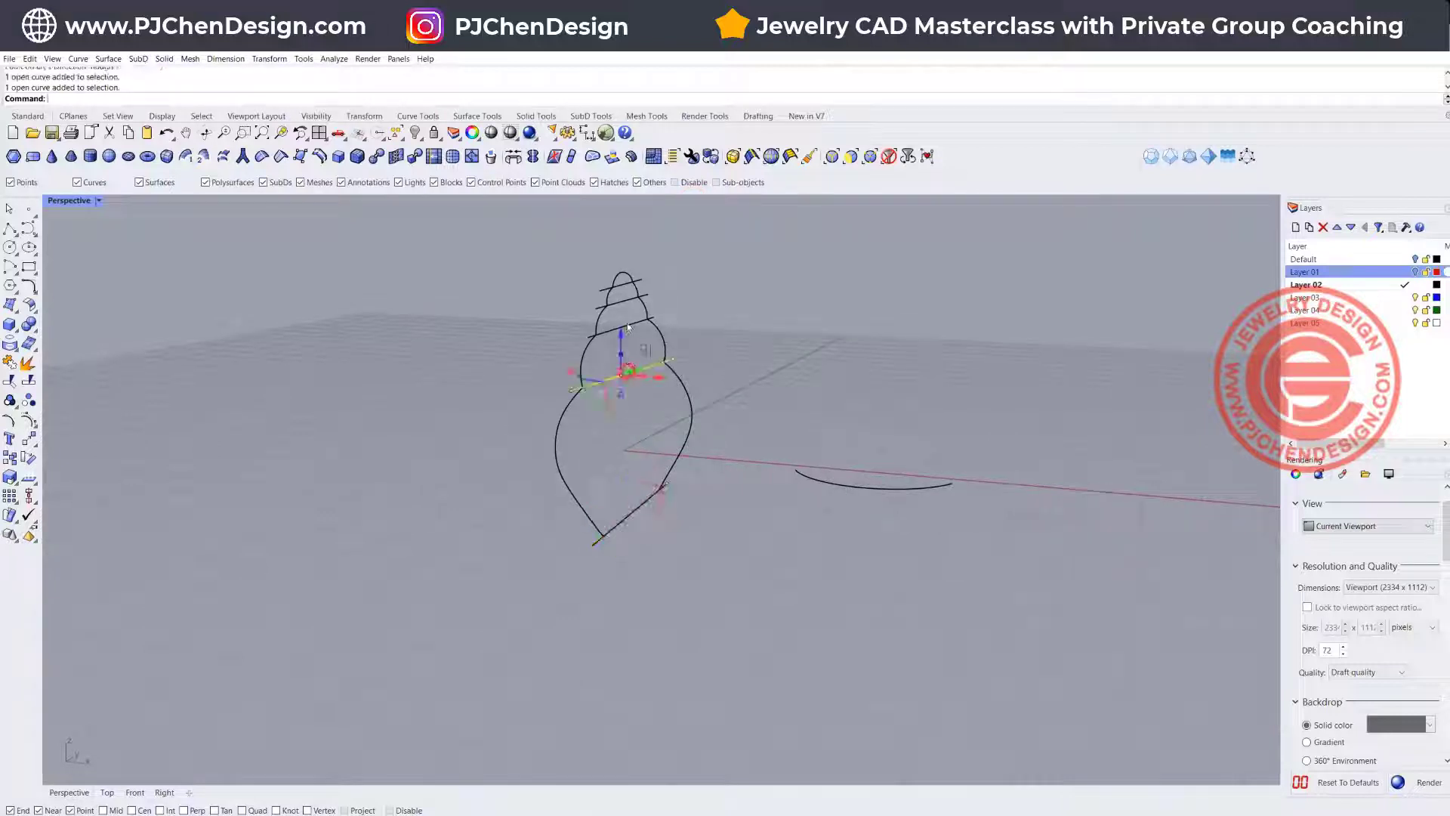
pyautogui.moveTo(611, 284); pyautogui.dragTo(813, 464, button='right')
pyautogui.click(286, 270)
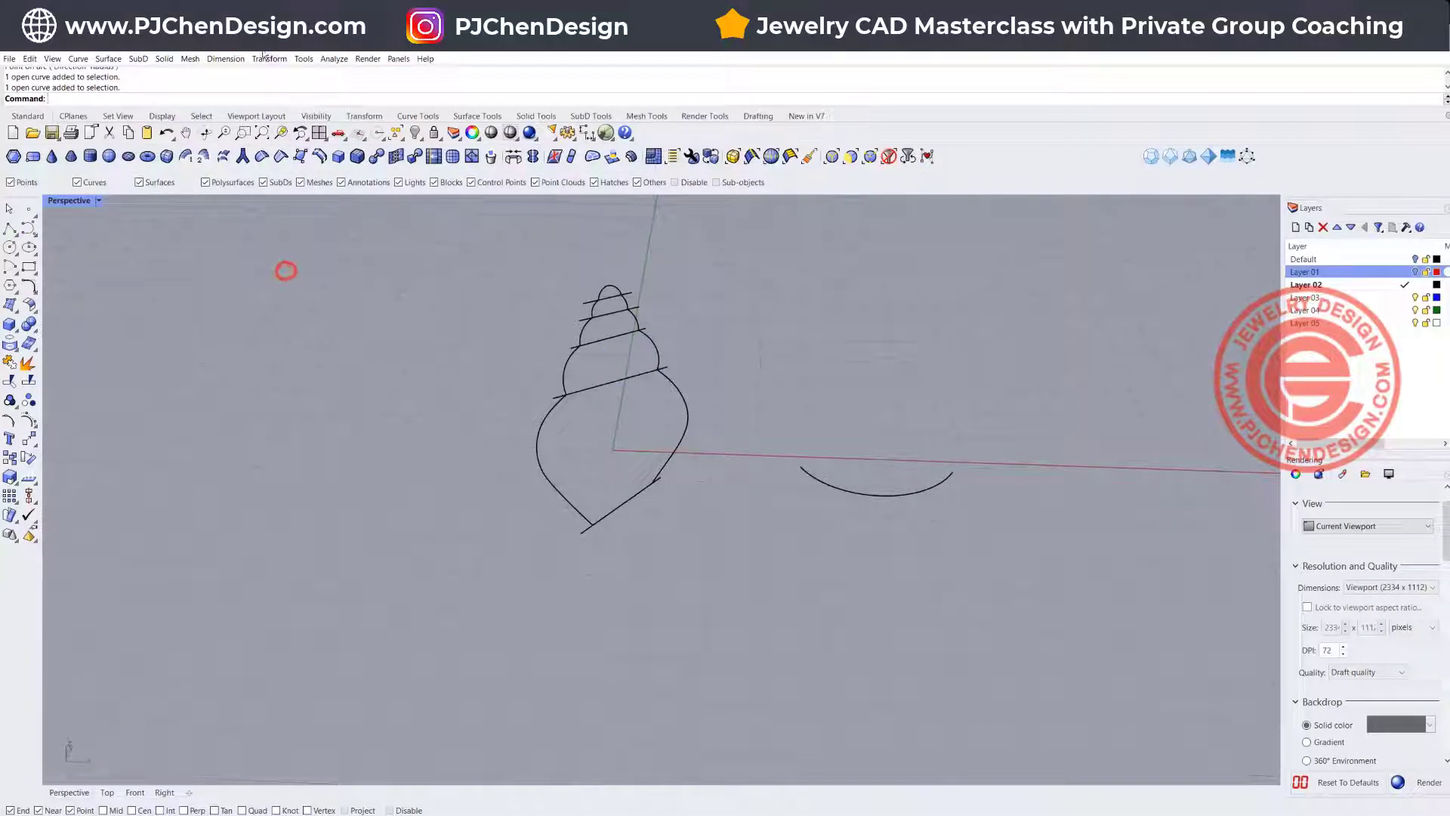
# Step: Orient a copy of the arc by two points with 3D scaling, spanning the lower ends of the two body curves
pyautogui.click(265, 58)
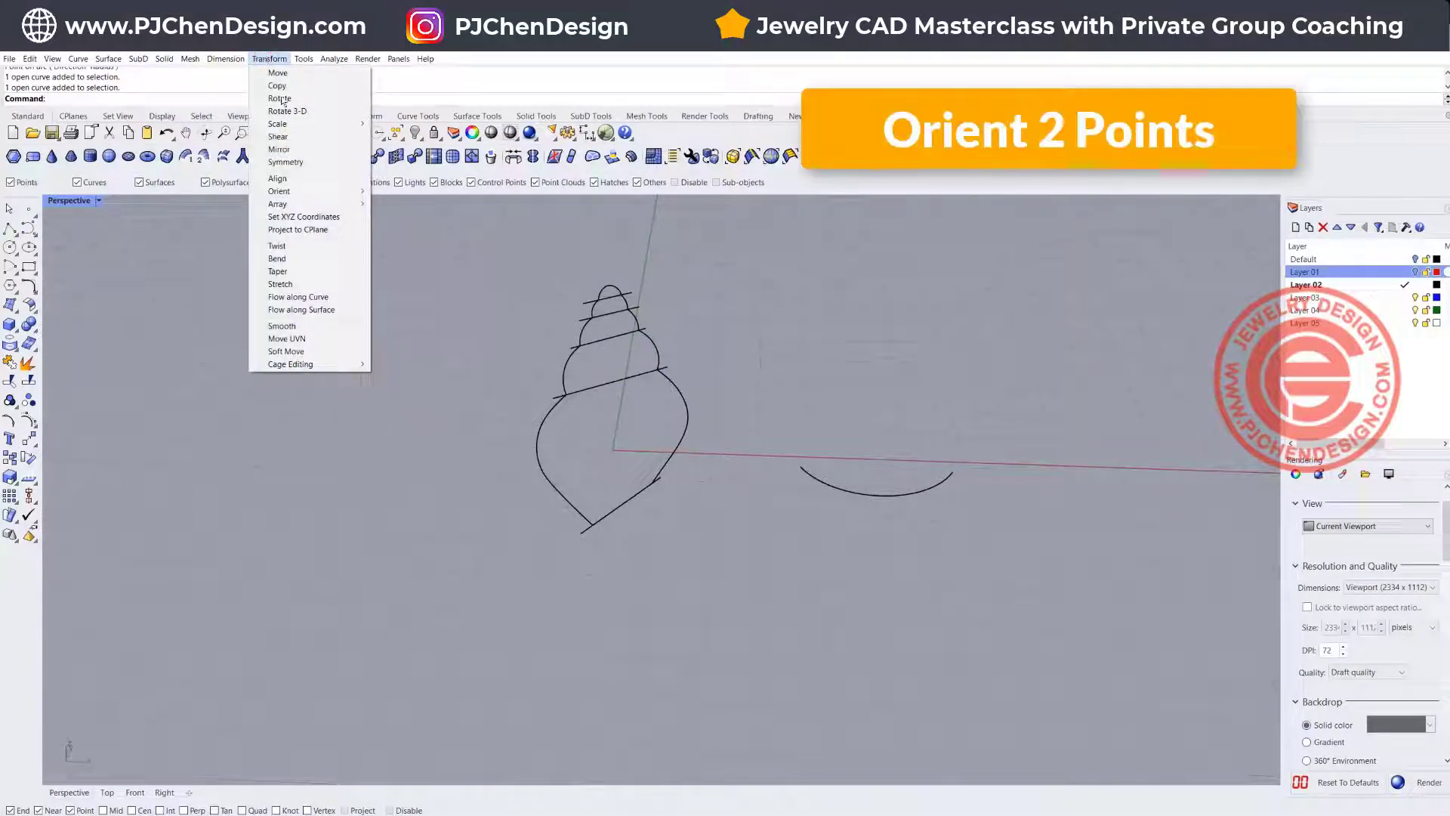
pyautogui.moveTo(325, 191)
pyautogui.click(392, 189)
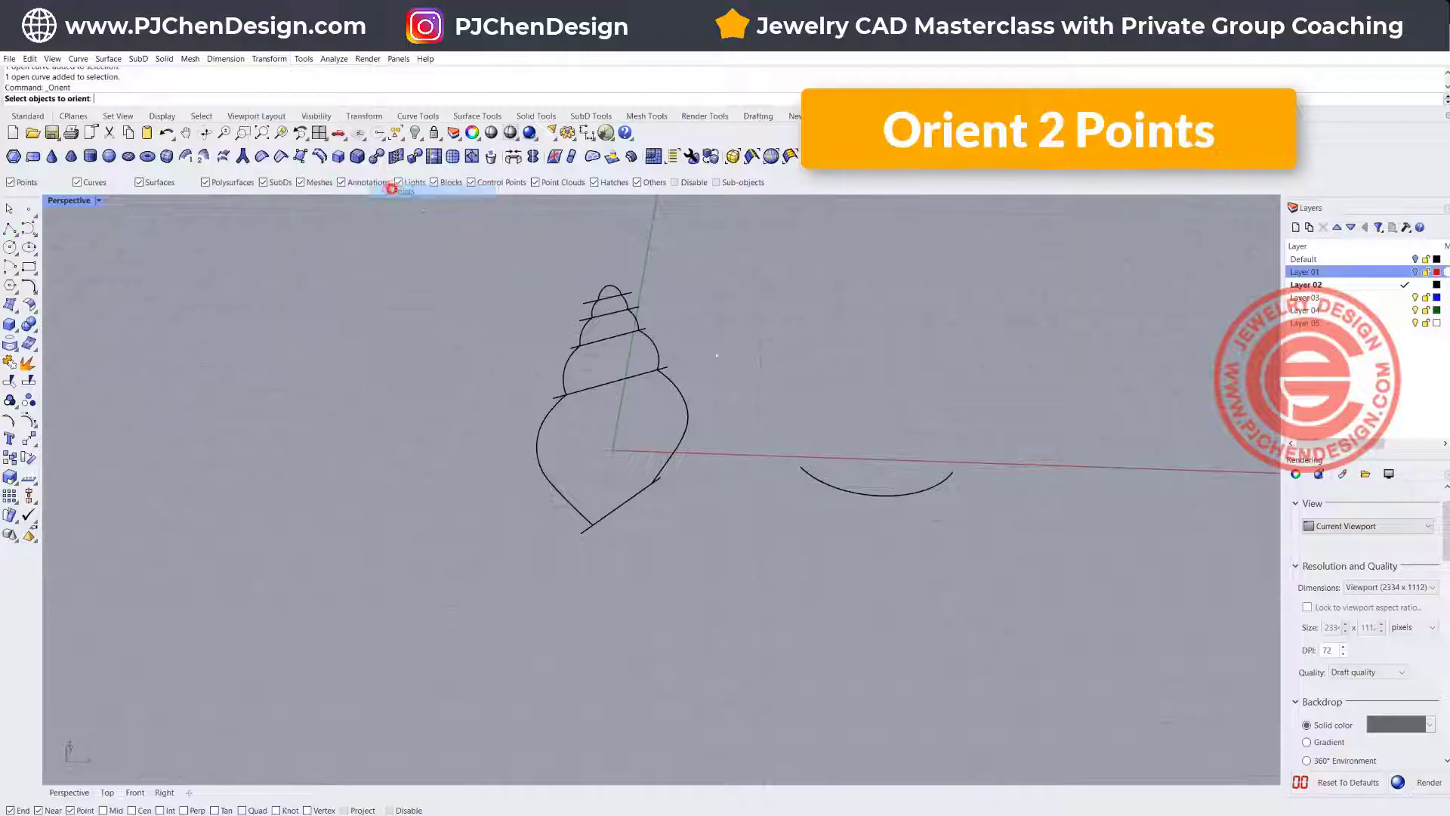
pyautogui.click(835, 488)
pyautogui.press('Return')
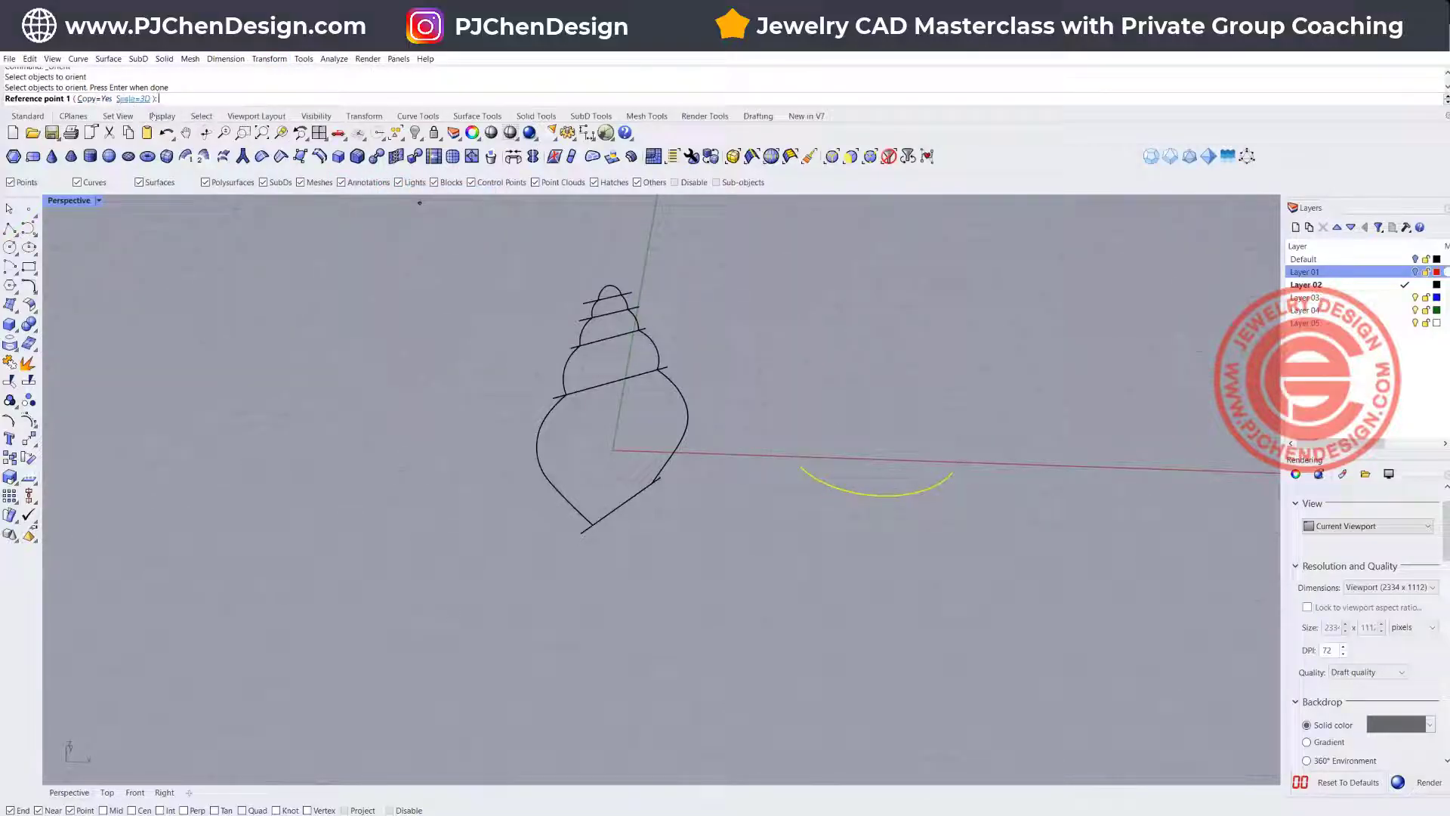
pyautogui.click(802, 466)
pyautogui.click(956, 471)
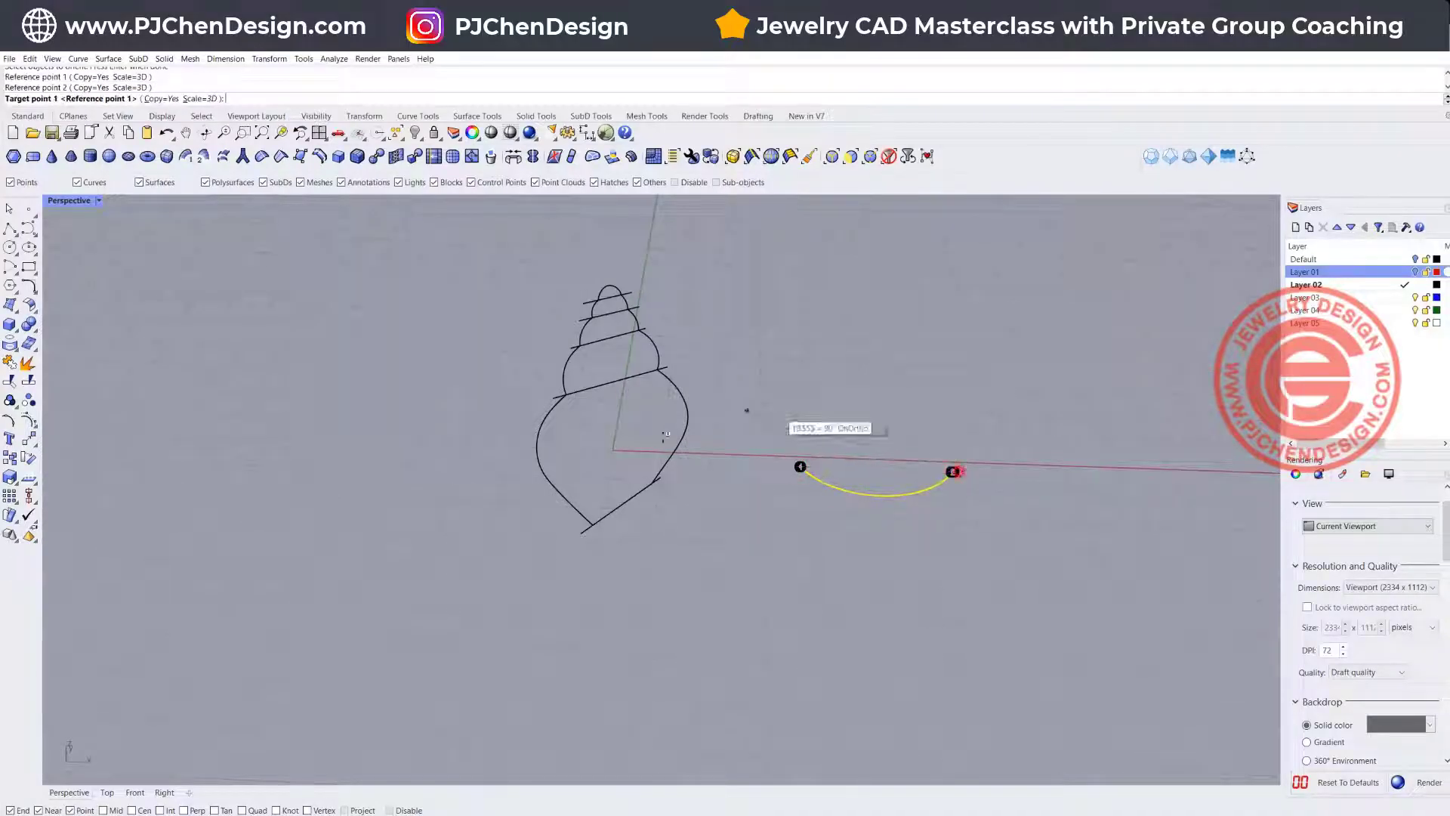
pyautogui.click(593, 525)
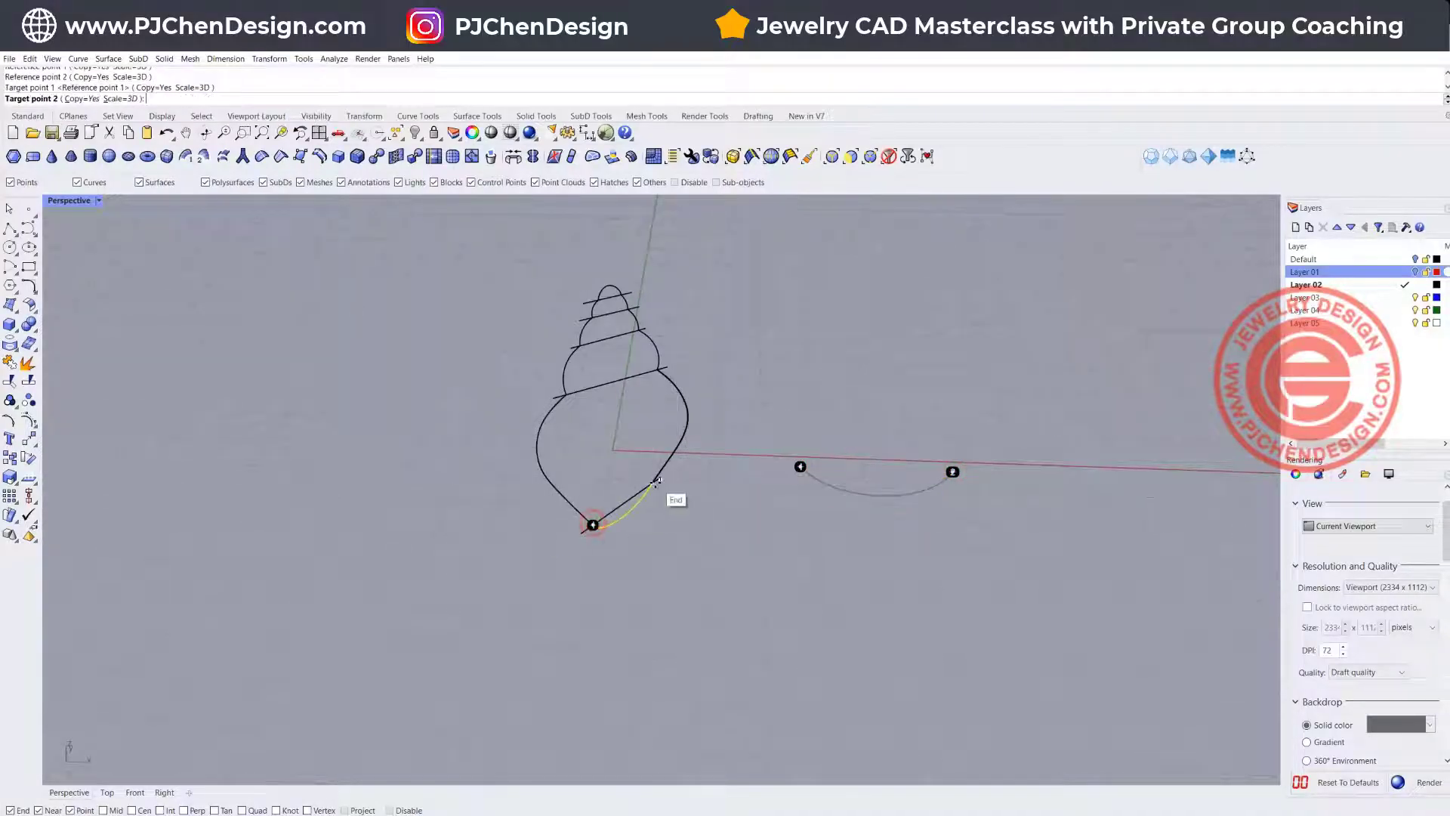
pyautogui.click(656, 480)
# Step: Place further scaled copies of the arc between the outline's endpoints at the fourth, third, second and first guide lines
pyautogui.click(566, 394)
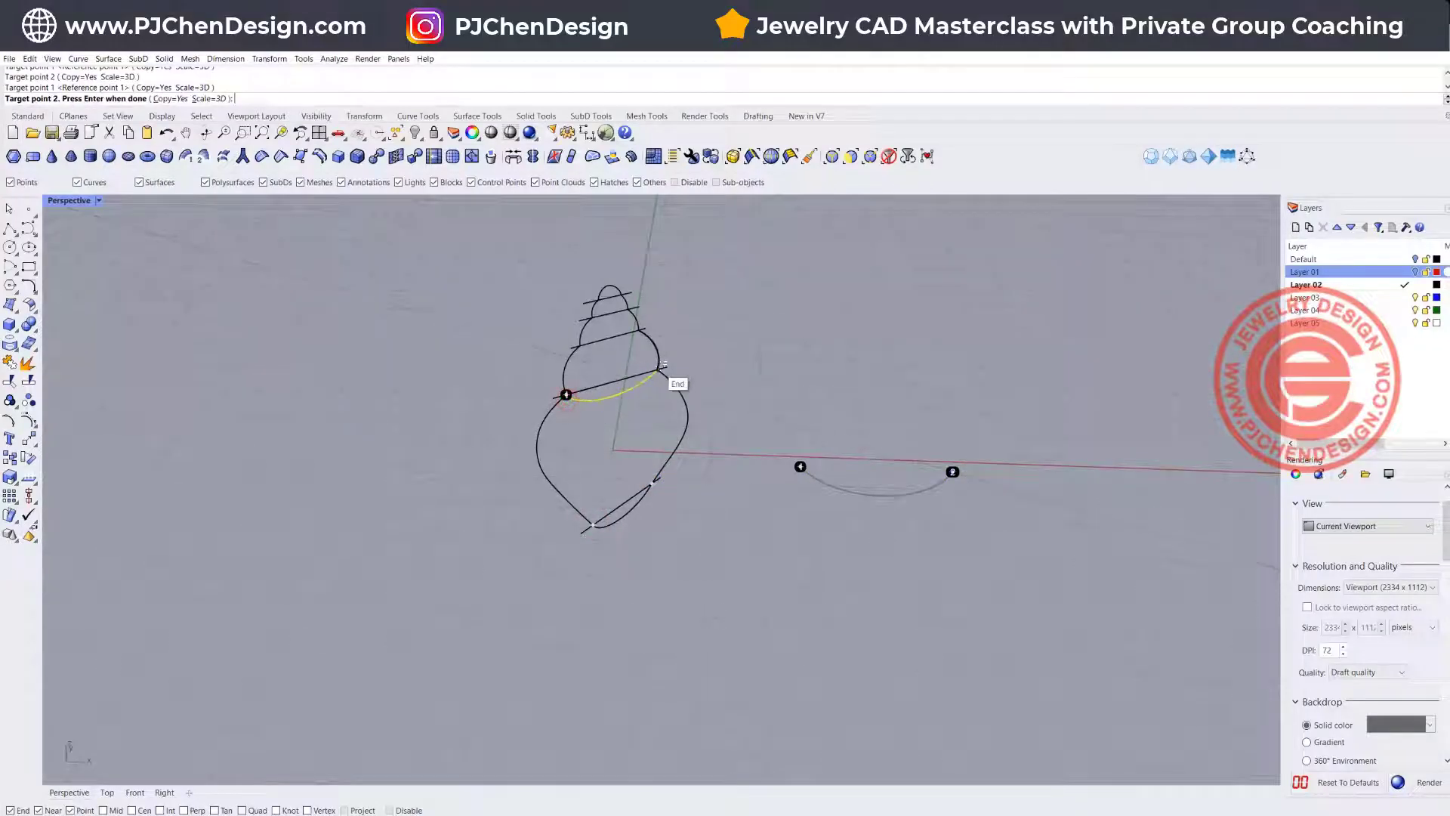
pyautogui.click(662, 366)
pyautogui.click(579, 345)
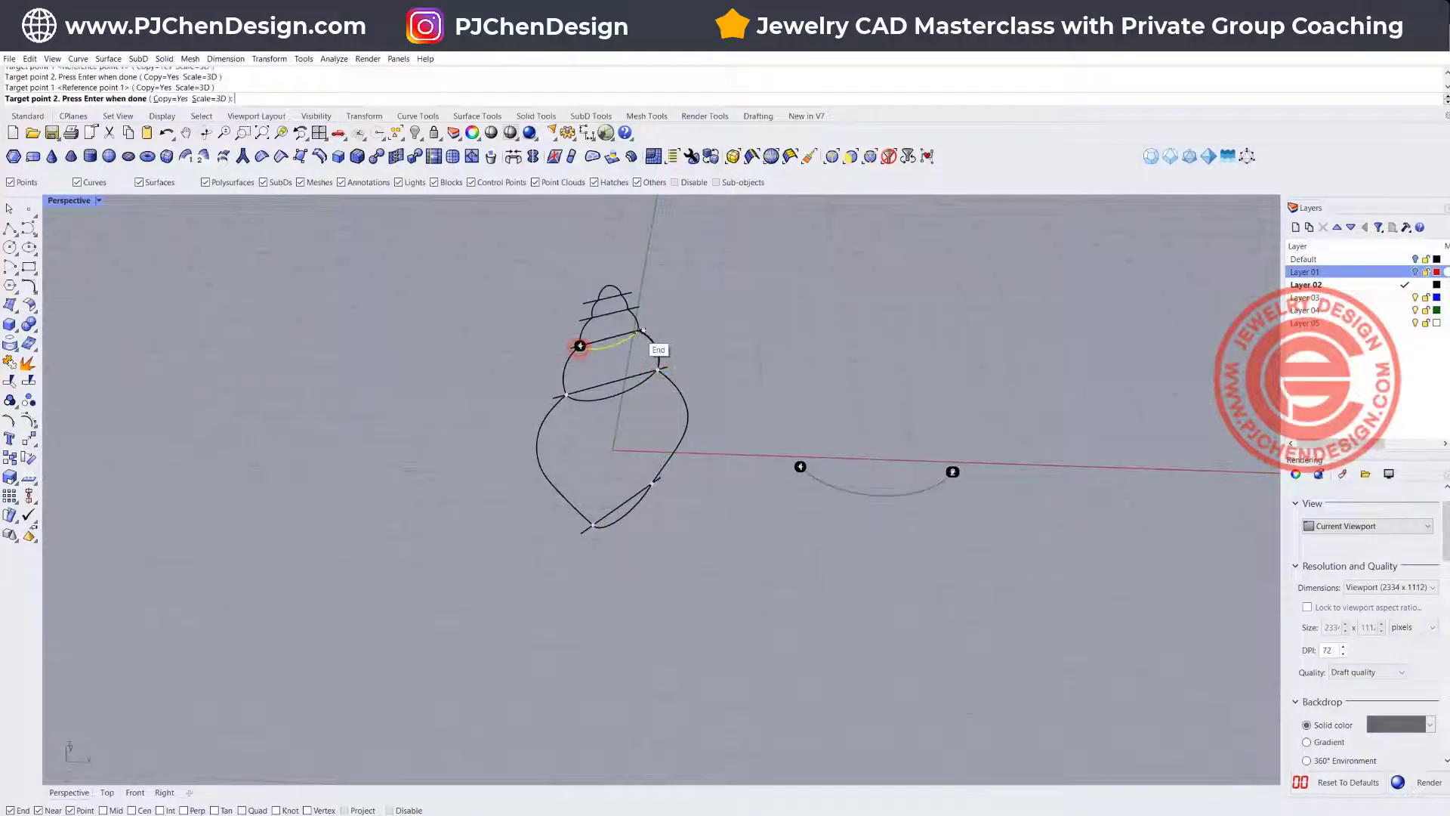
pyautogui.click(641, 331)
pyautogui.click(592, 317)
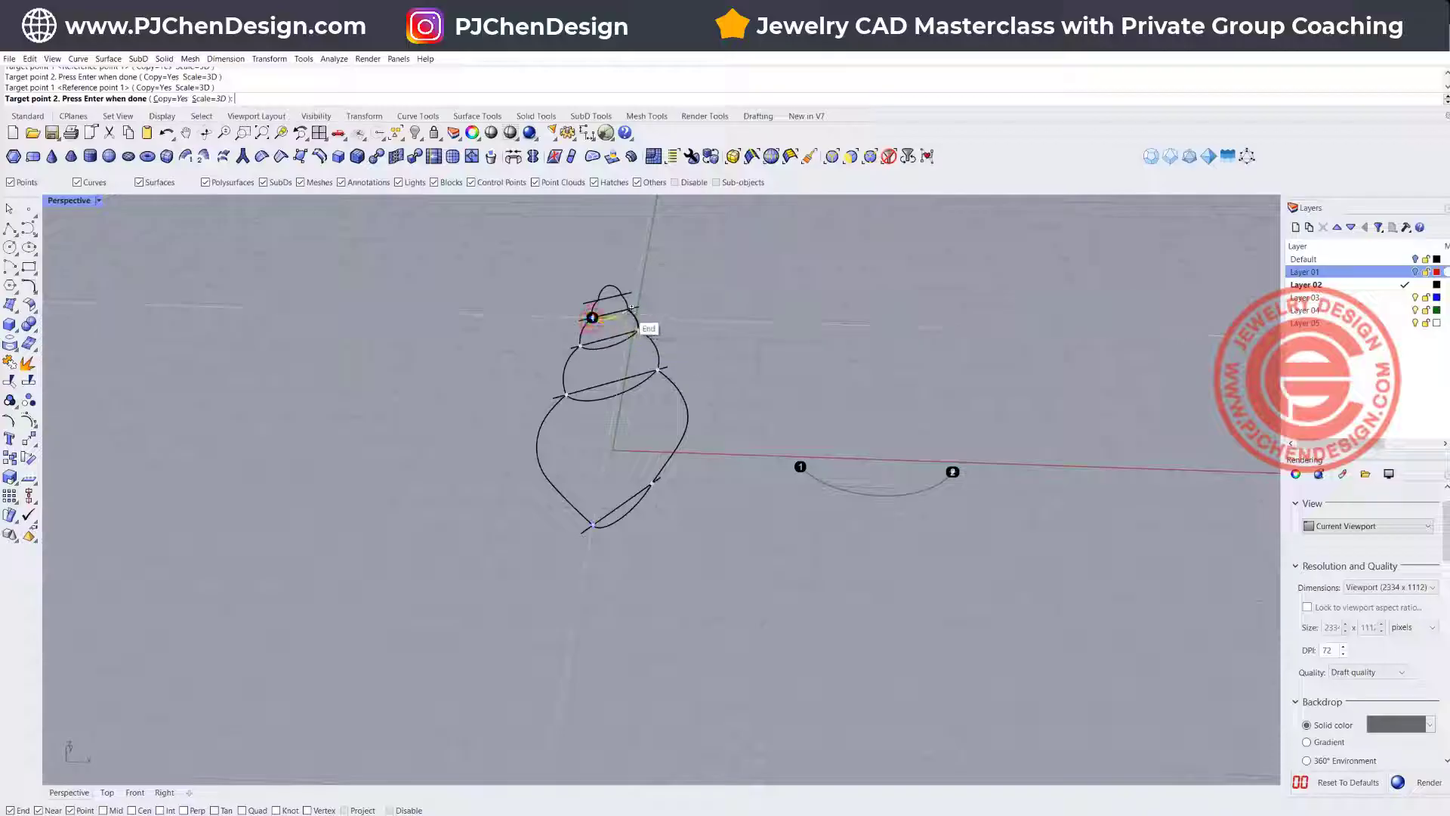
pyautogui.click(633, 309)
pyautogui.click(598, 301)
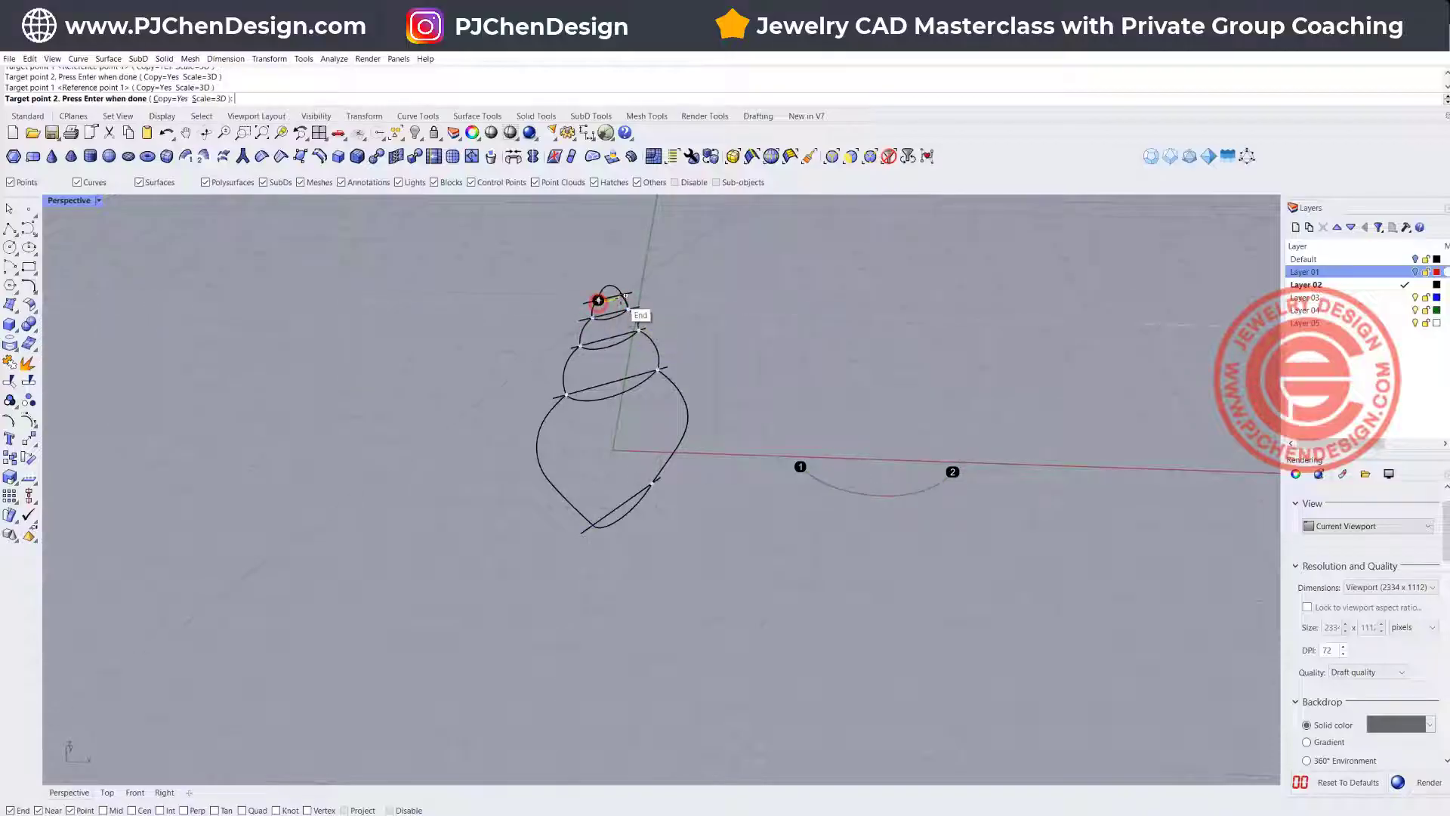
pyautogui.press('Return')
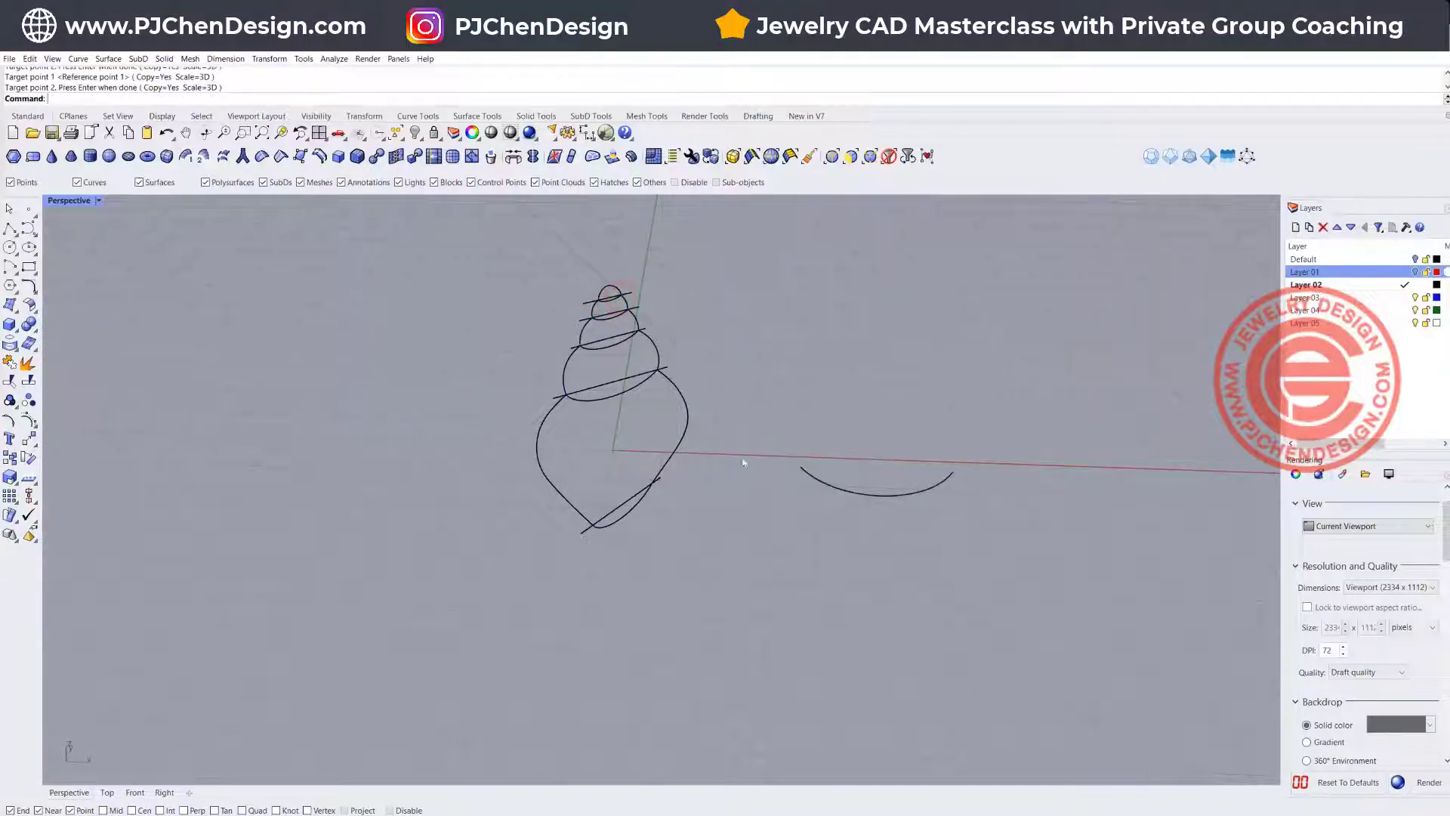
# Step: Reshape the arc at the fourth guide line by moving its inner control points slightly outward
pyautogui.moveTo(708, 481)
pyautogui.mouseDown(button='right')
pyautogui.moveTo(529, 423)
pyautogui.moveTo(543, 476)
pyautogui.moveTo(717, 499)
pyautogui.moveTo(551, 514)
pyautogui.moveTo(756, 529)
pyautogui.moveTo(846, 587)
pyautogui.moveTo(692, 500)
pyautogui.mouseUp(button='right')
pyautogui.scroll(4, 693, 500)
pyautogui.click(638, 447)
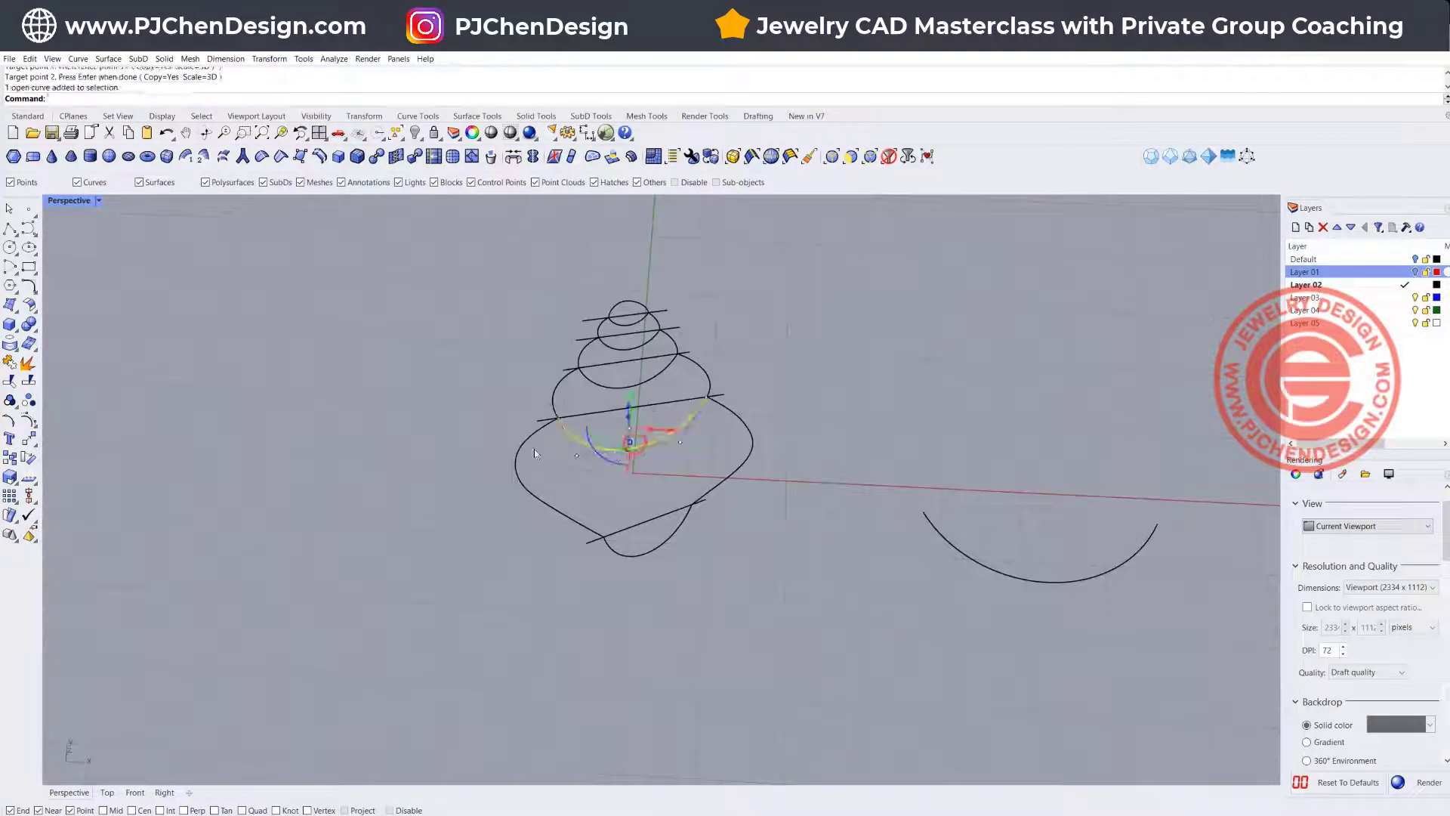
pyautogui.moveTo(721, 476); pyautogui.dragTo(721, 476)
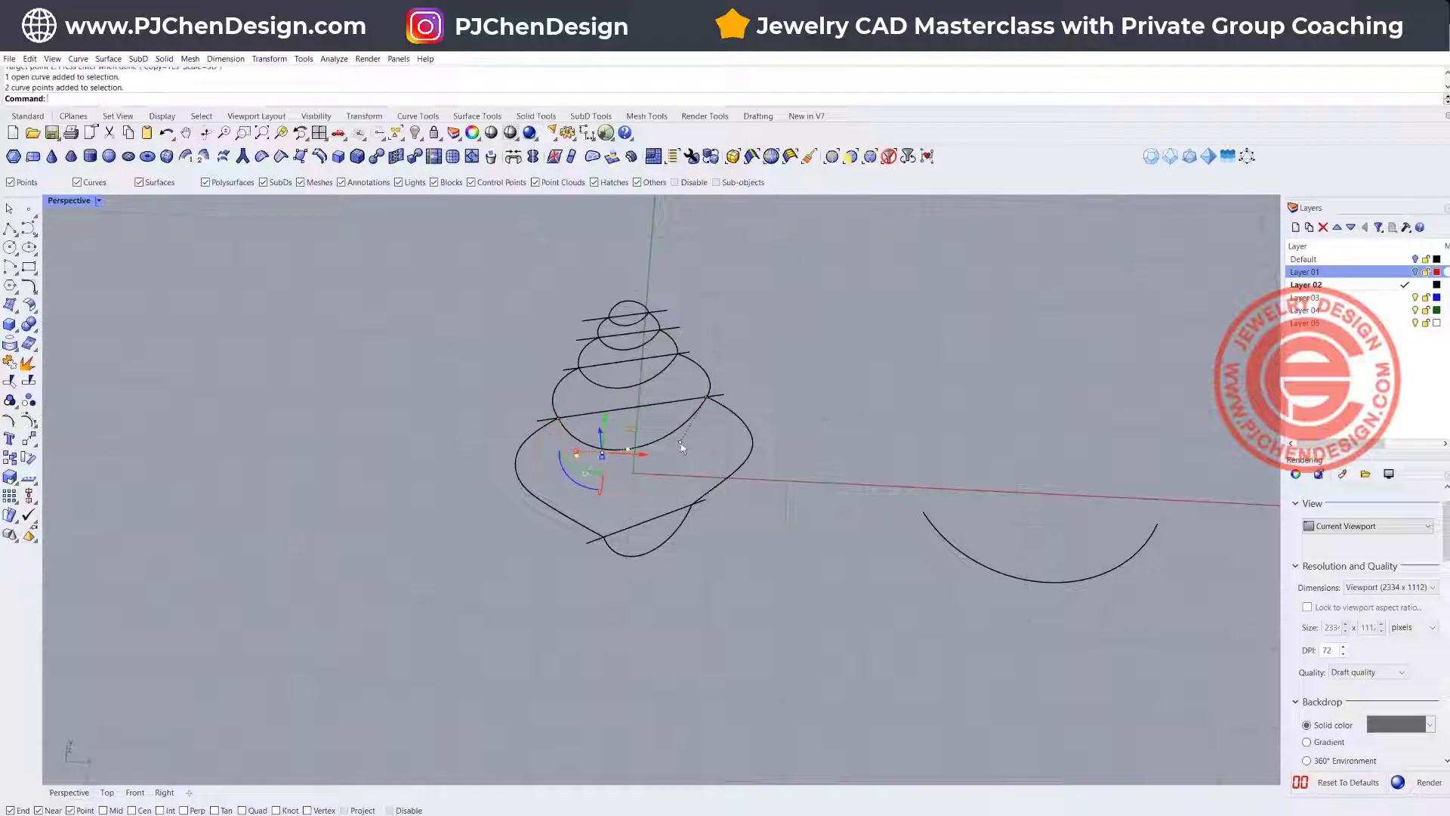
pyautogui.click(681, 444)
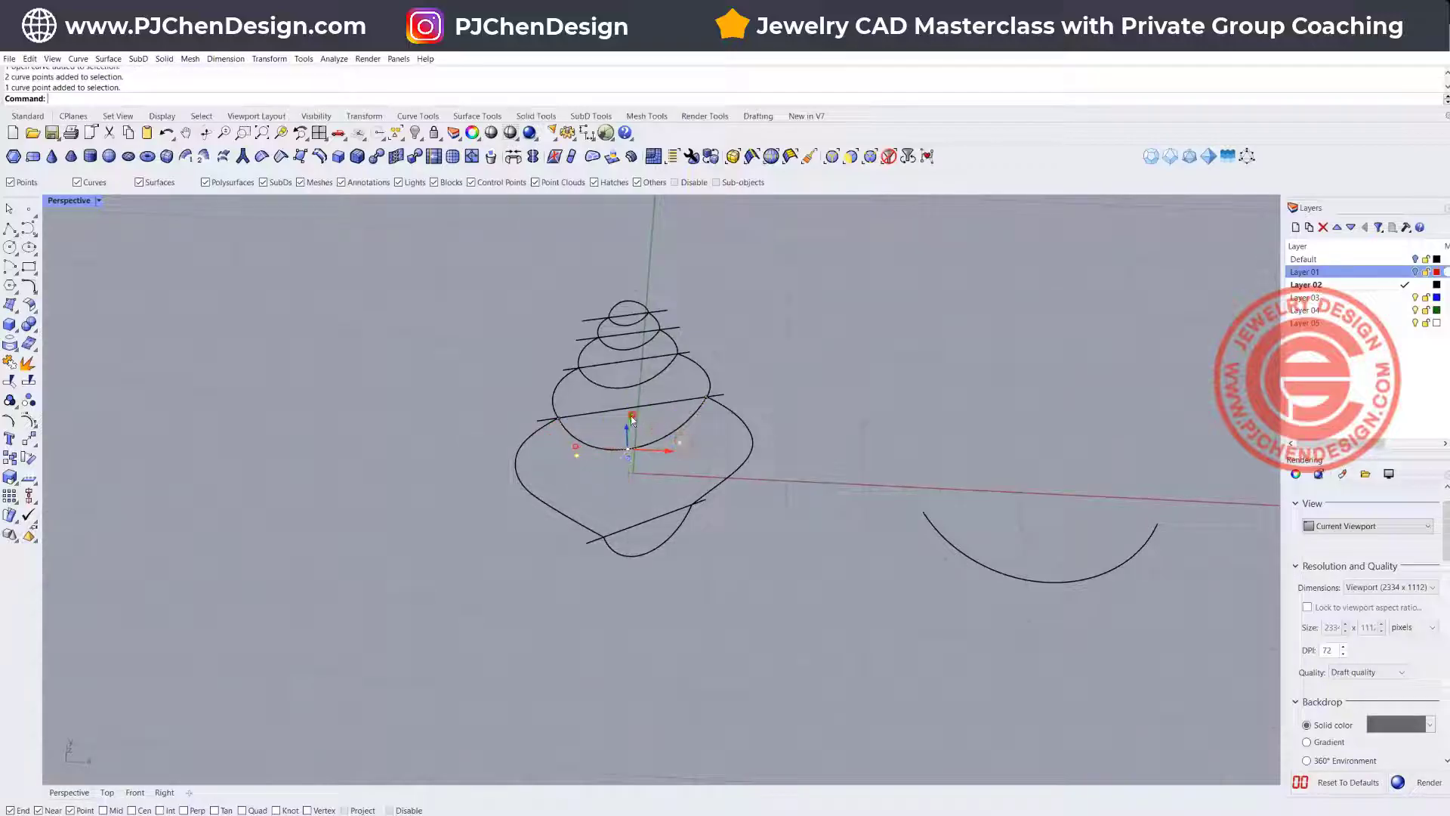
pyautogui.moveTo(631, 419); pyautogui.dragTo(633, 432)
pyautogui.click(881, 460)
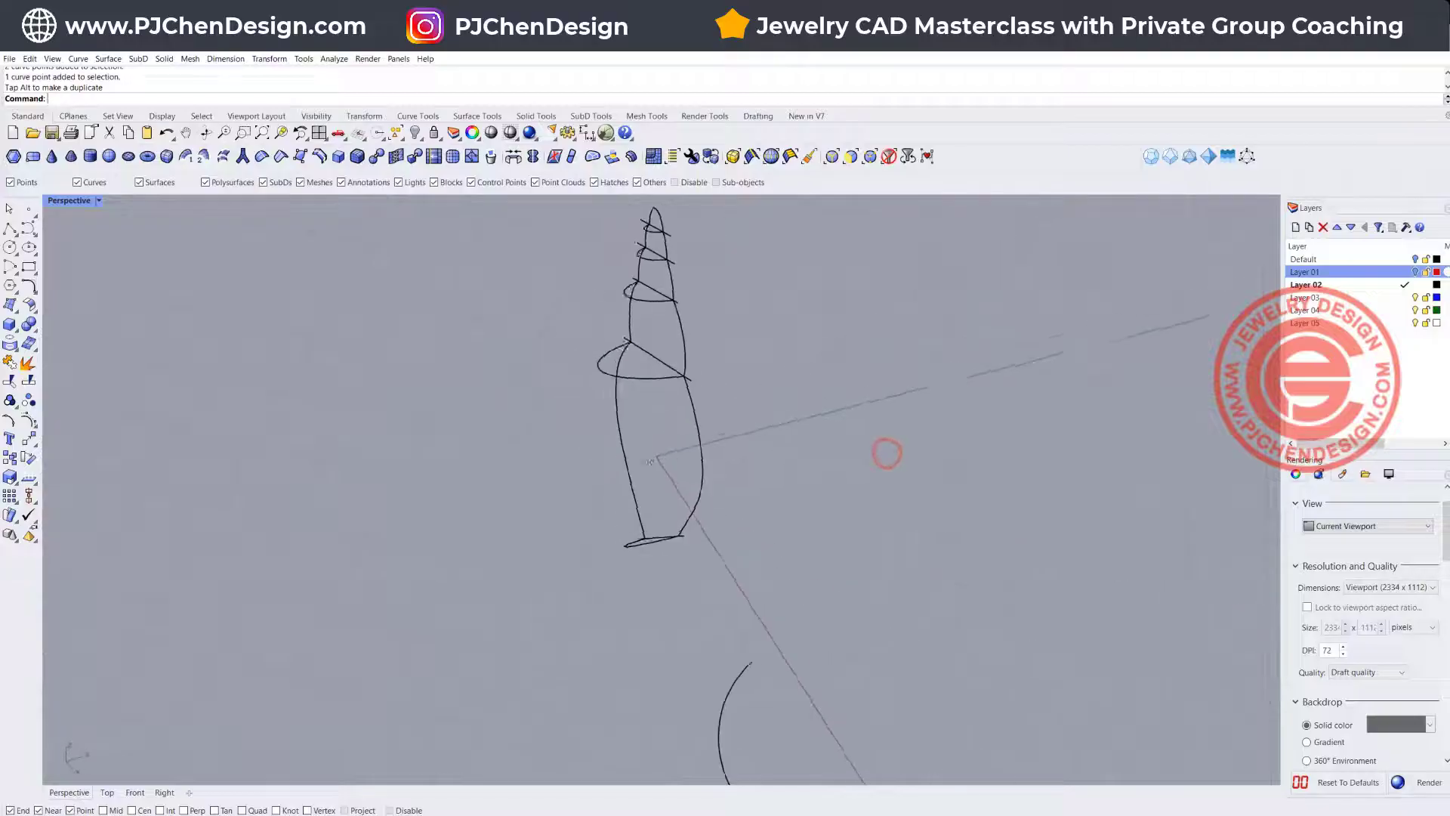
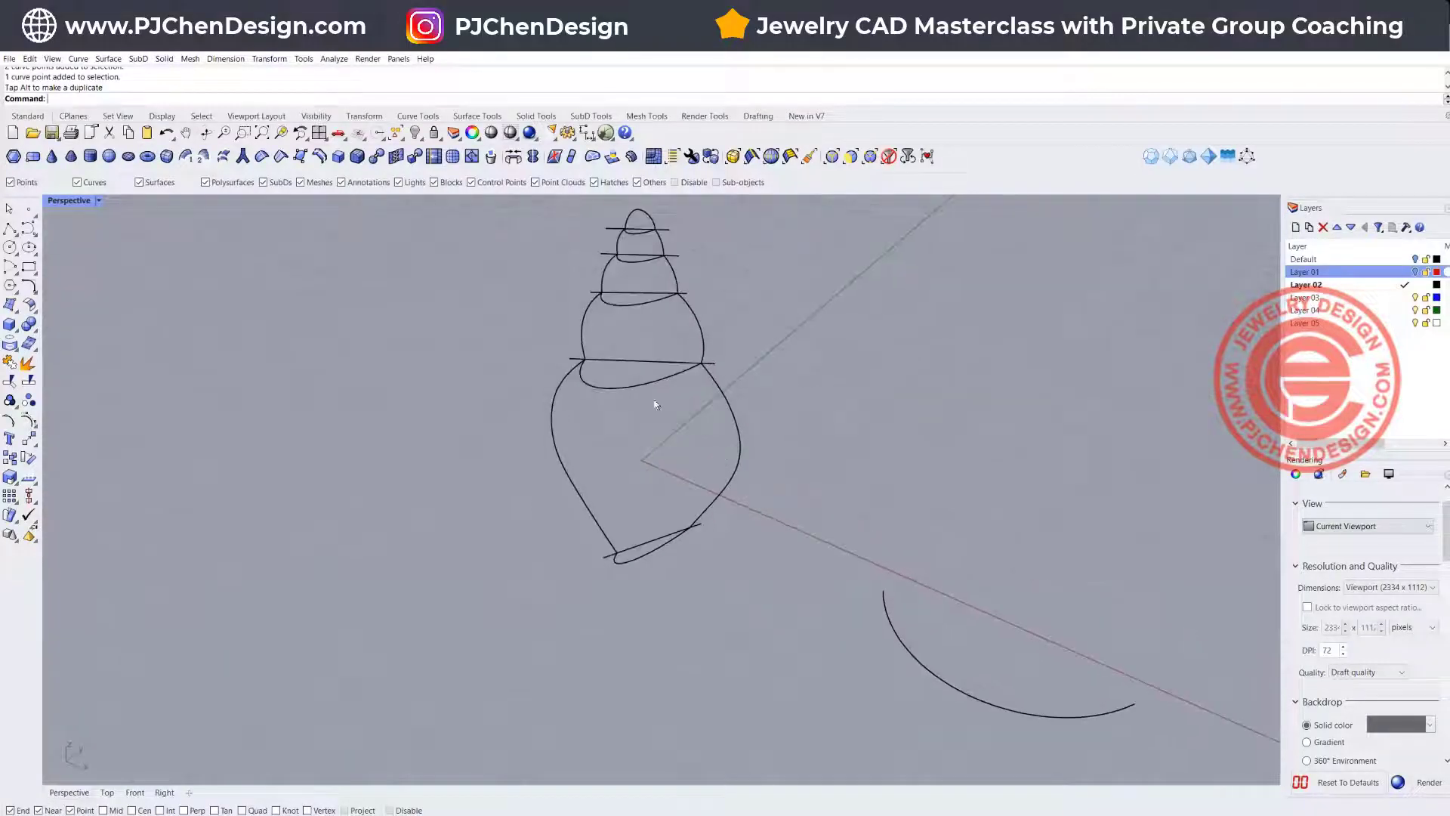
# Step: Create the large body surface with Sweep 2 Rails, using its two side curves as rails and the lowest and fourth-line arcs as sections
pyautogui.click(655, 555)
pyautogui.click(708, 507)
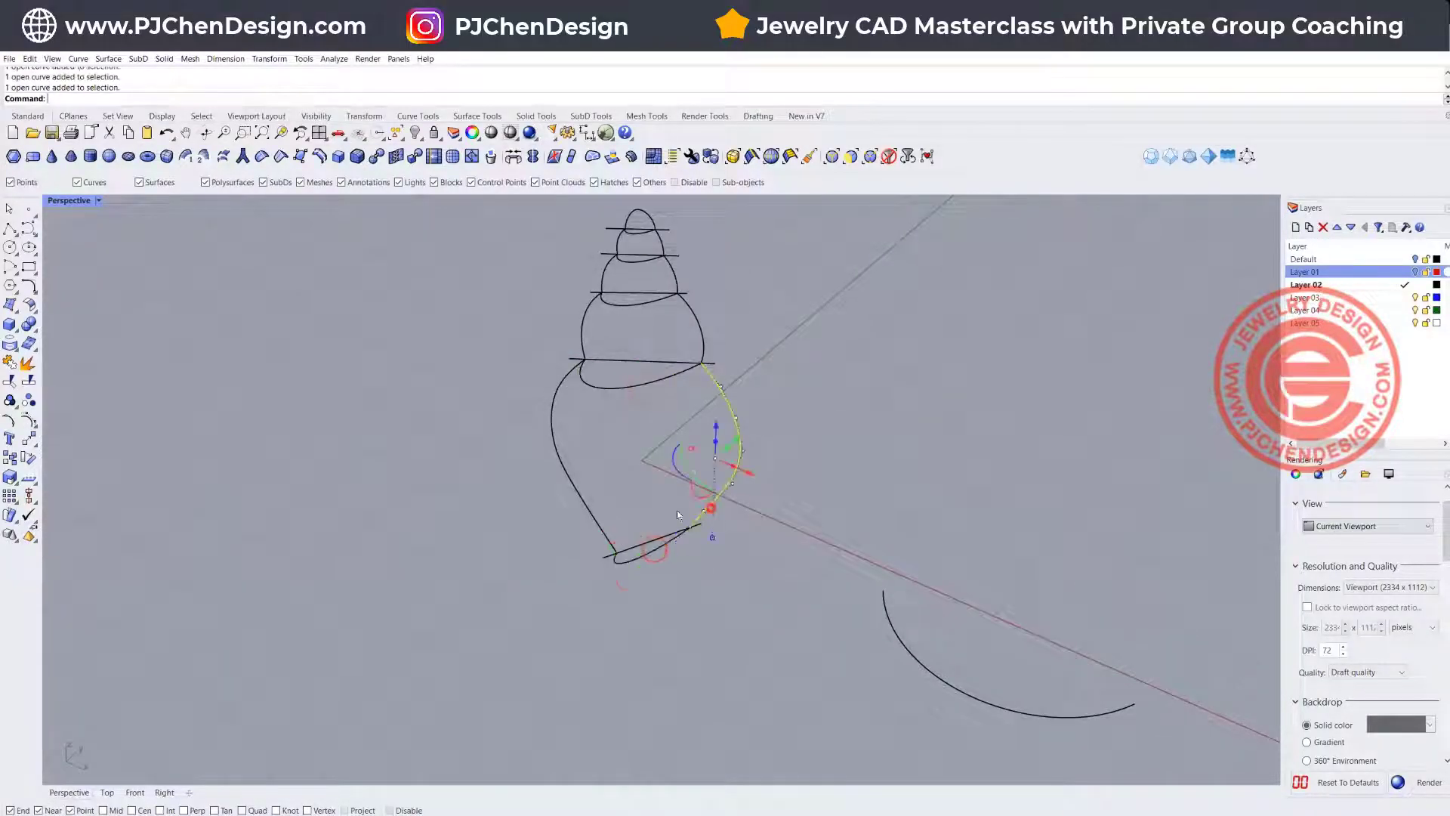
pyautogui.click(584, 499)
pyautogui.click(800, 476)
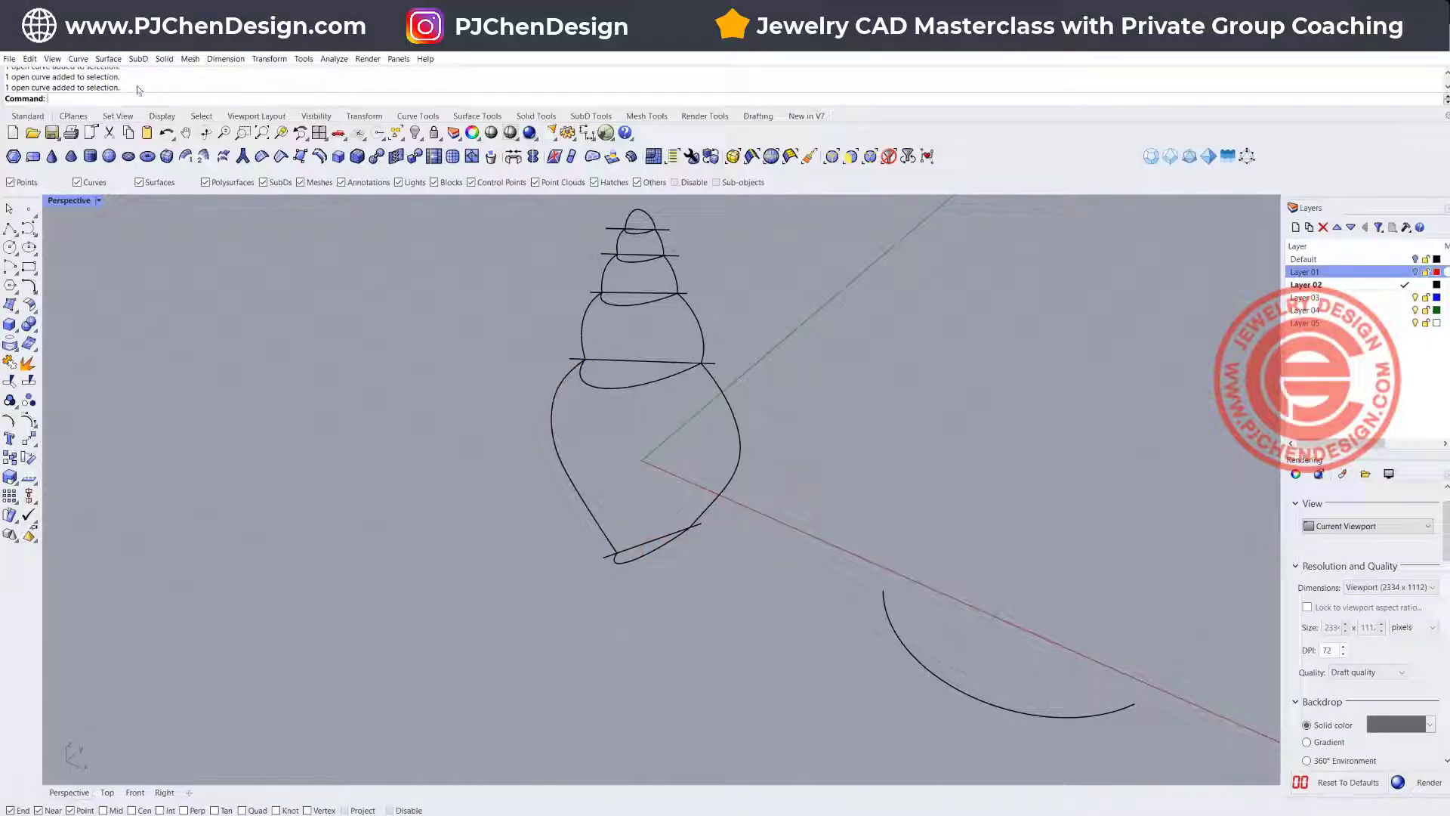
pyautogui.click(108, 58)
pyautogui.click(121, 106)
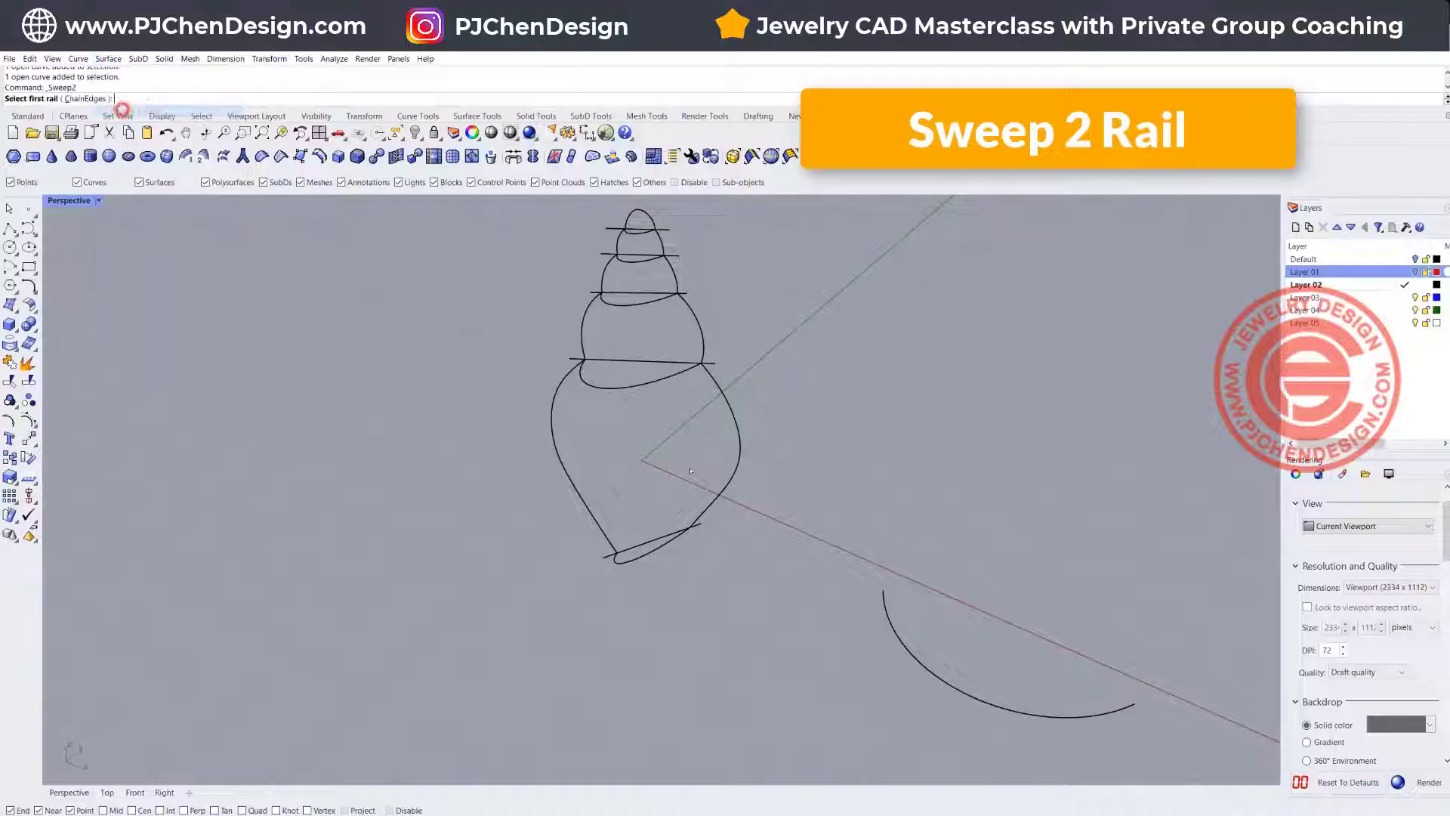
pyautogui.click(575, 491)
pyautogui.click(719, 493)
pyautogui.click(662, 549)
pyautogui.click(632, 386)
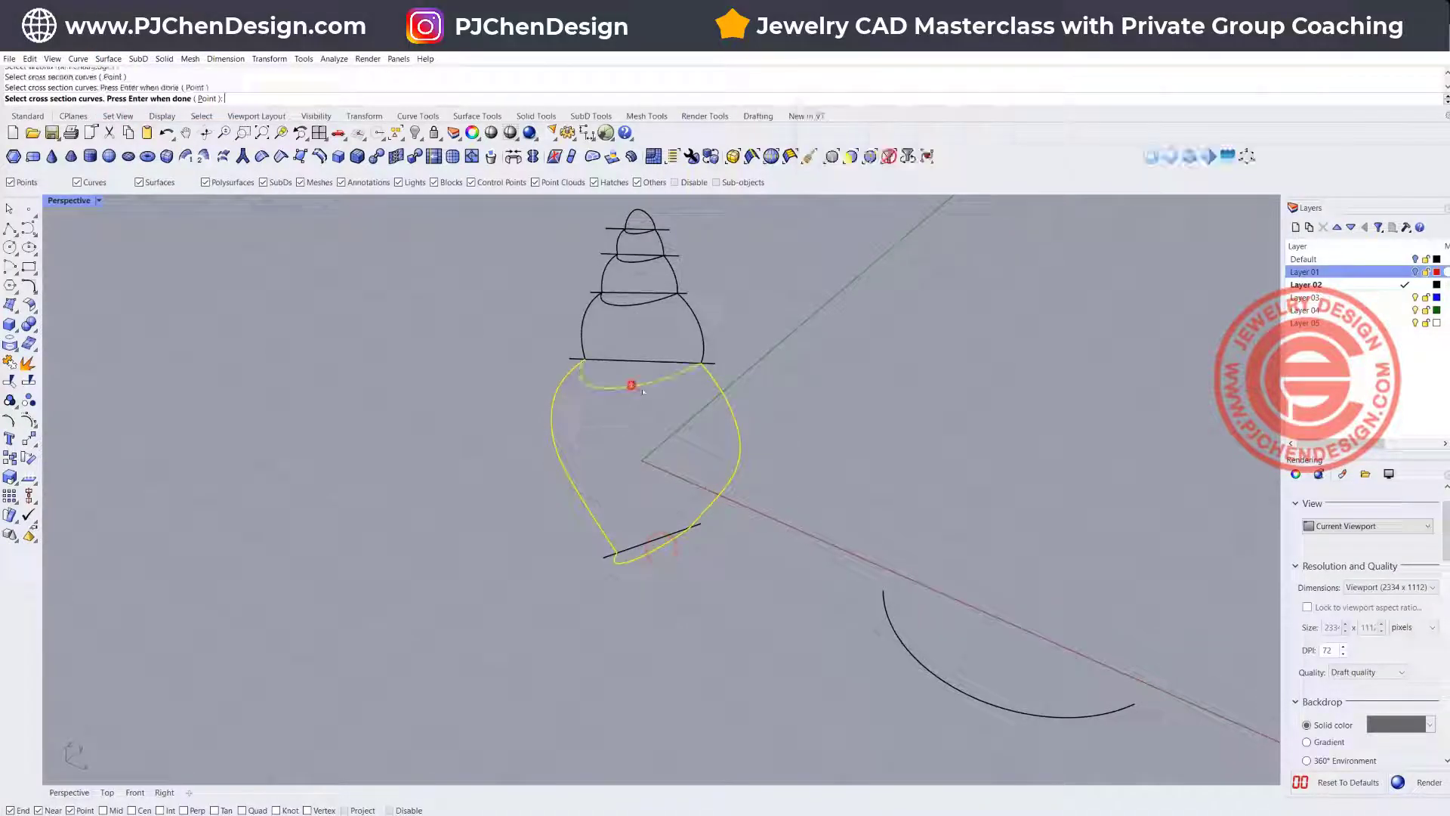
pyautogui.press('Return')
pyautogui.click(1099, 623)
# Step: Sweep the whorl above the body along its two side arcs, using the arcs at the fourth and third guide lines as sections
pyautogui.moveTo(730, 454); pyautogui.dragTo(787, 357, button='right')
pyautogui.press('Return')
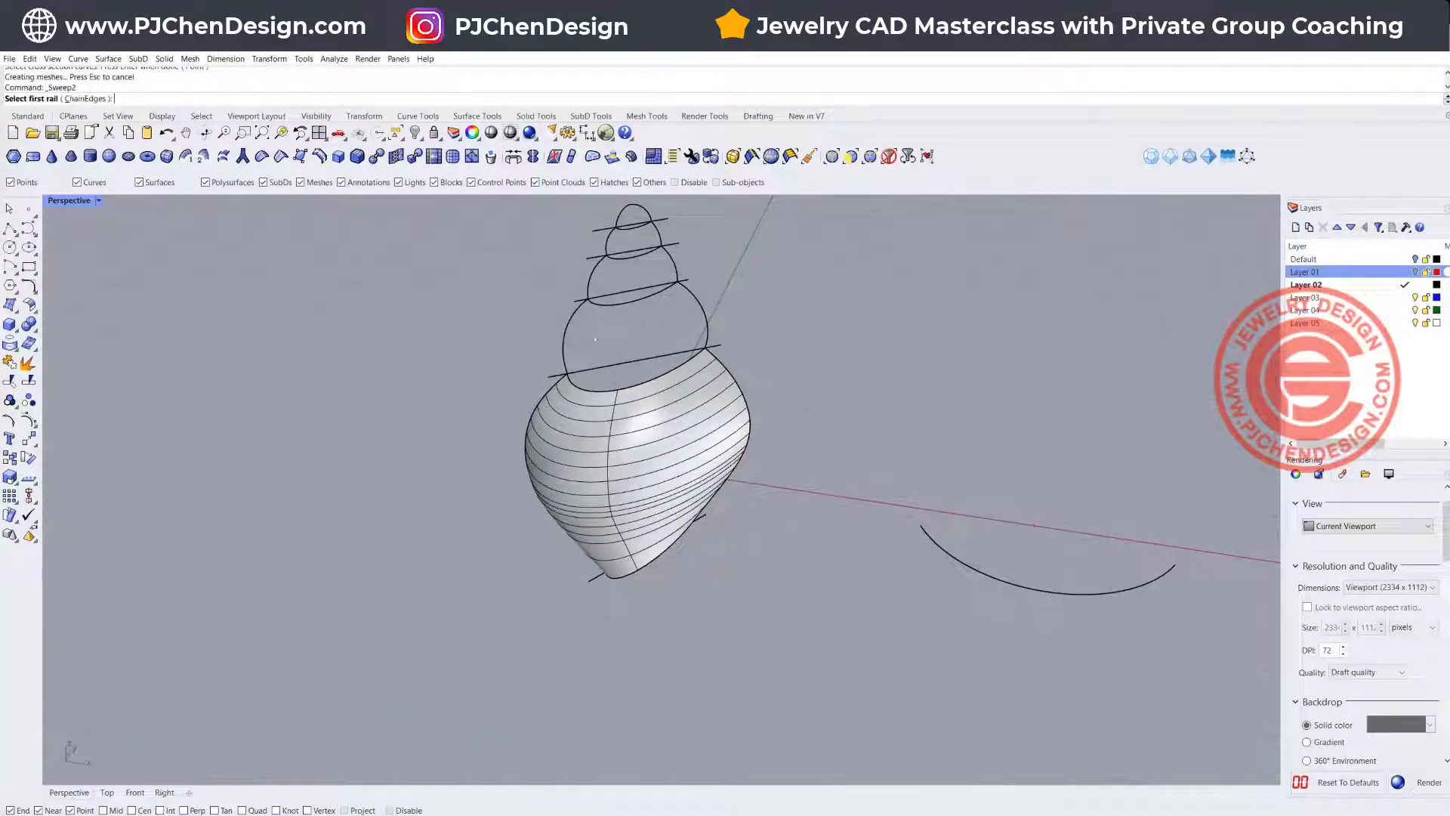
pyautogui.click(566, 342)
pyautogui.click(706, 326)
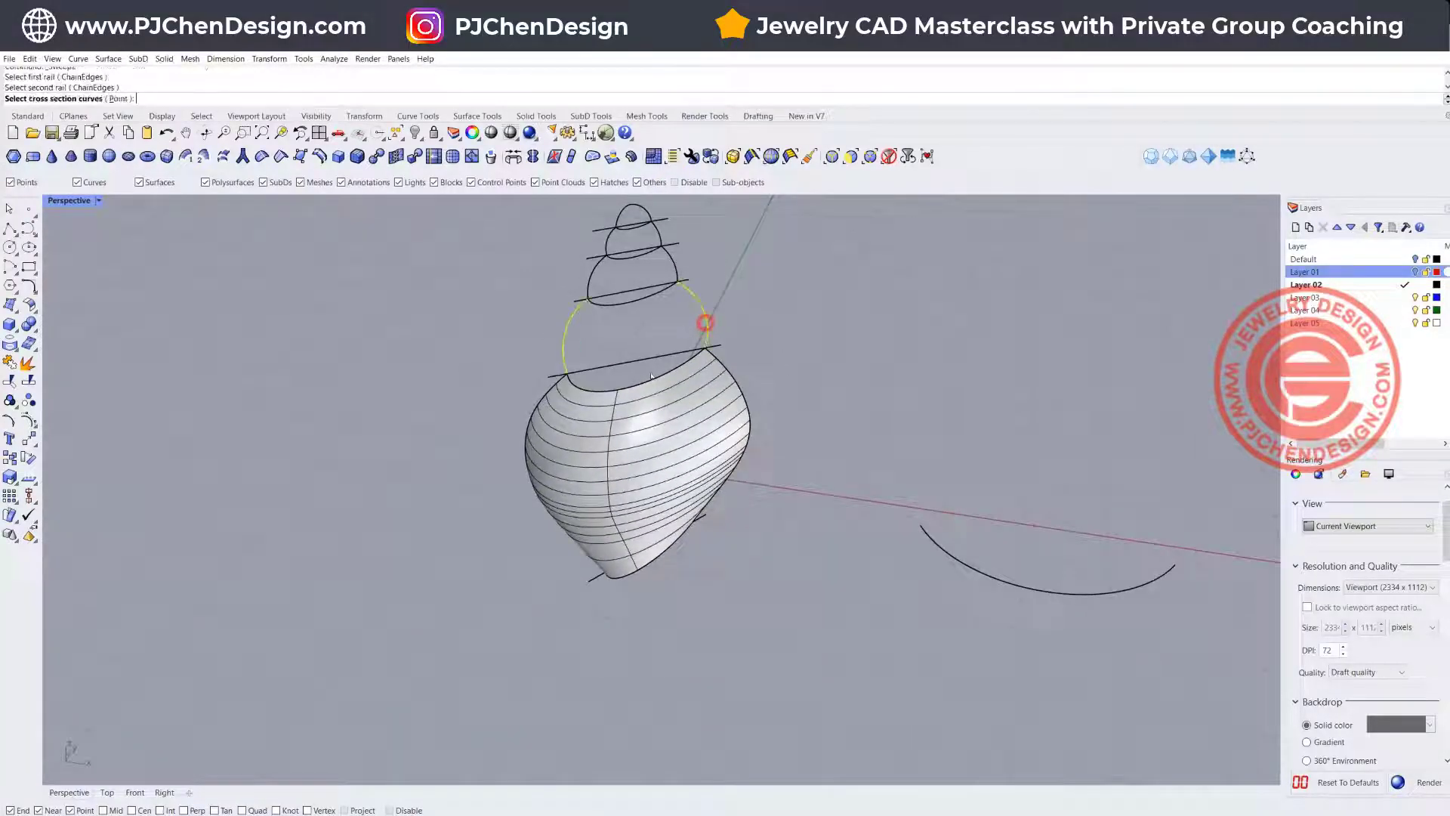
pyautogui.click(644, 380)
pyautogui.click(705, 417)
pyautogui.click(646, 296)
pyautogui.press('Return')
pyautogui.press('Return')
# Step: Sweep the whorl between the third and second guide lines along its side arcs, using the cross-section curves rather than the surface edge
pyautogui.press('Return')
pyautogui.click(593, 274)
pyautogui.click(657, 299)
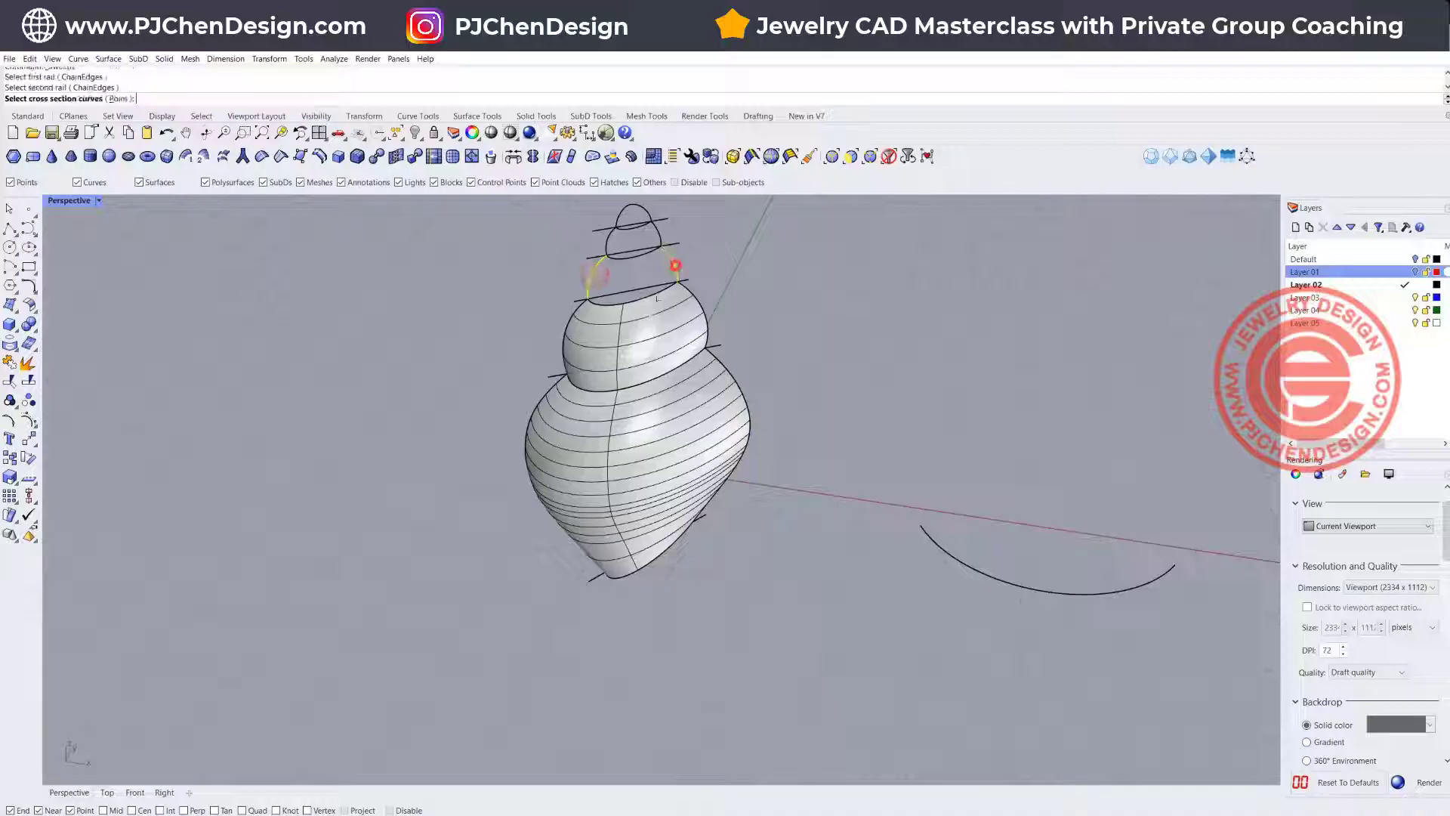
pyautogui.click(645, 298)
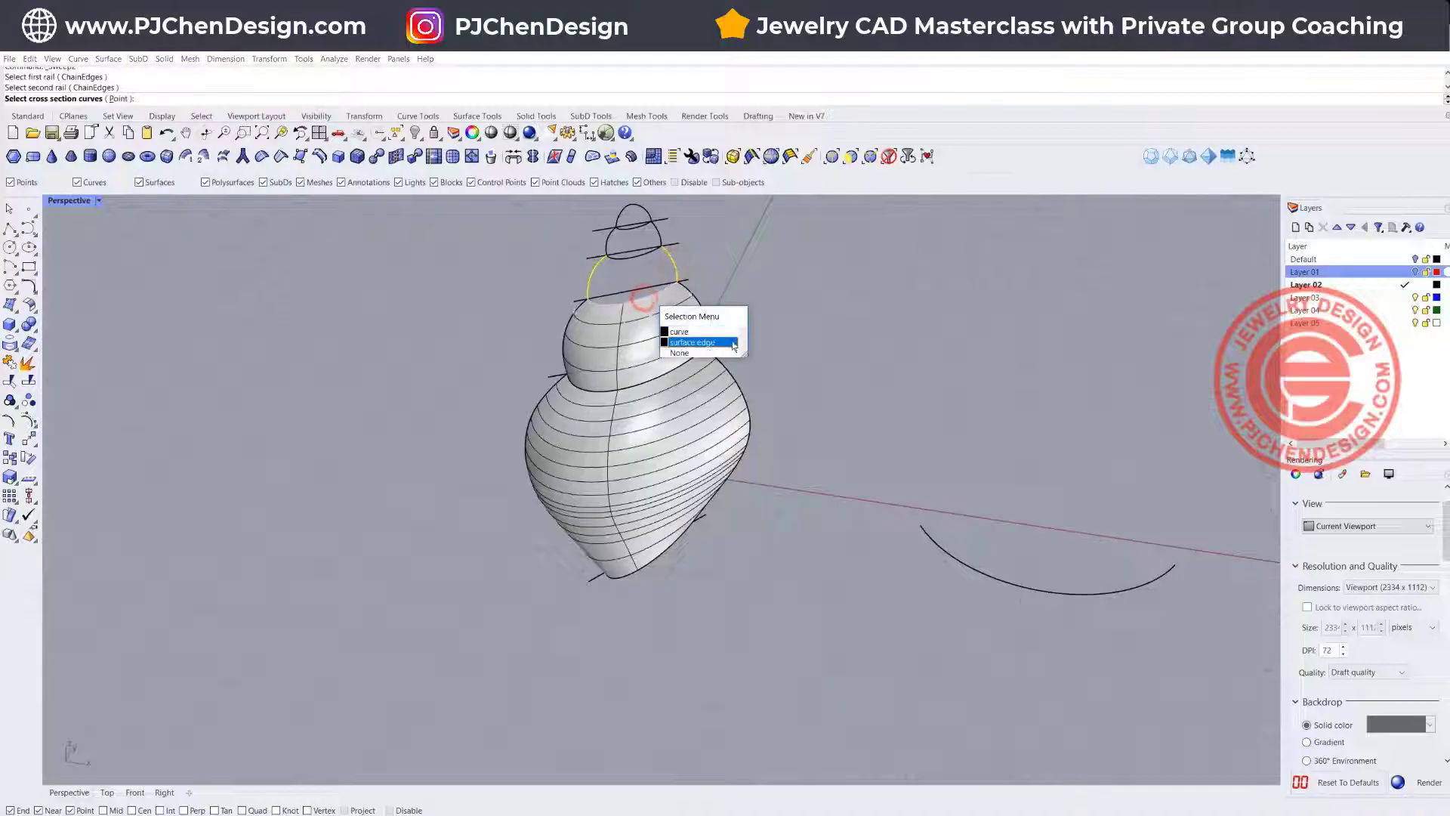
pyautogui.click(722, 330)
pyautogui.press('Return')
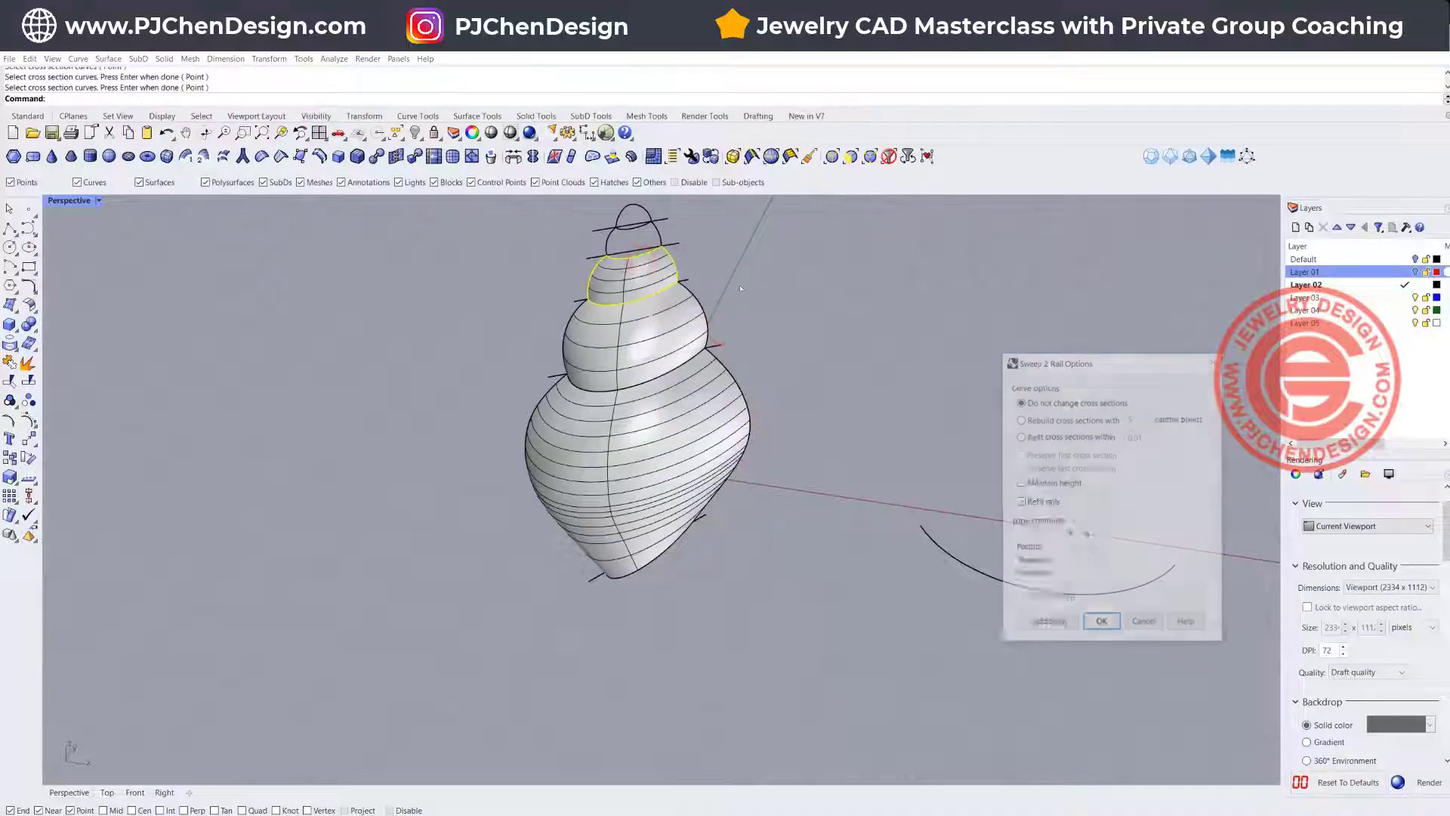
pyautogui.press('Return')
pyautogui.scroll(-2, 643, 229)
pyautogui.scroll(6, 579, 356)
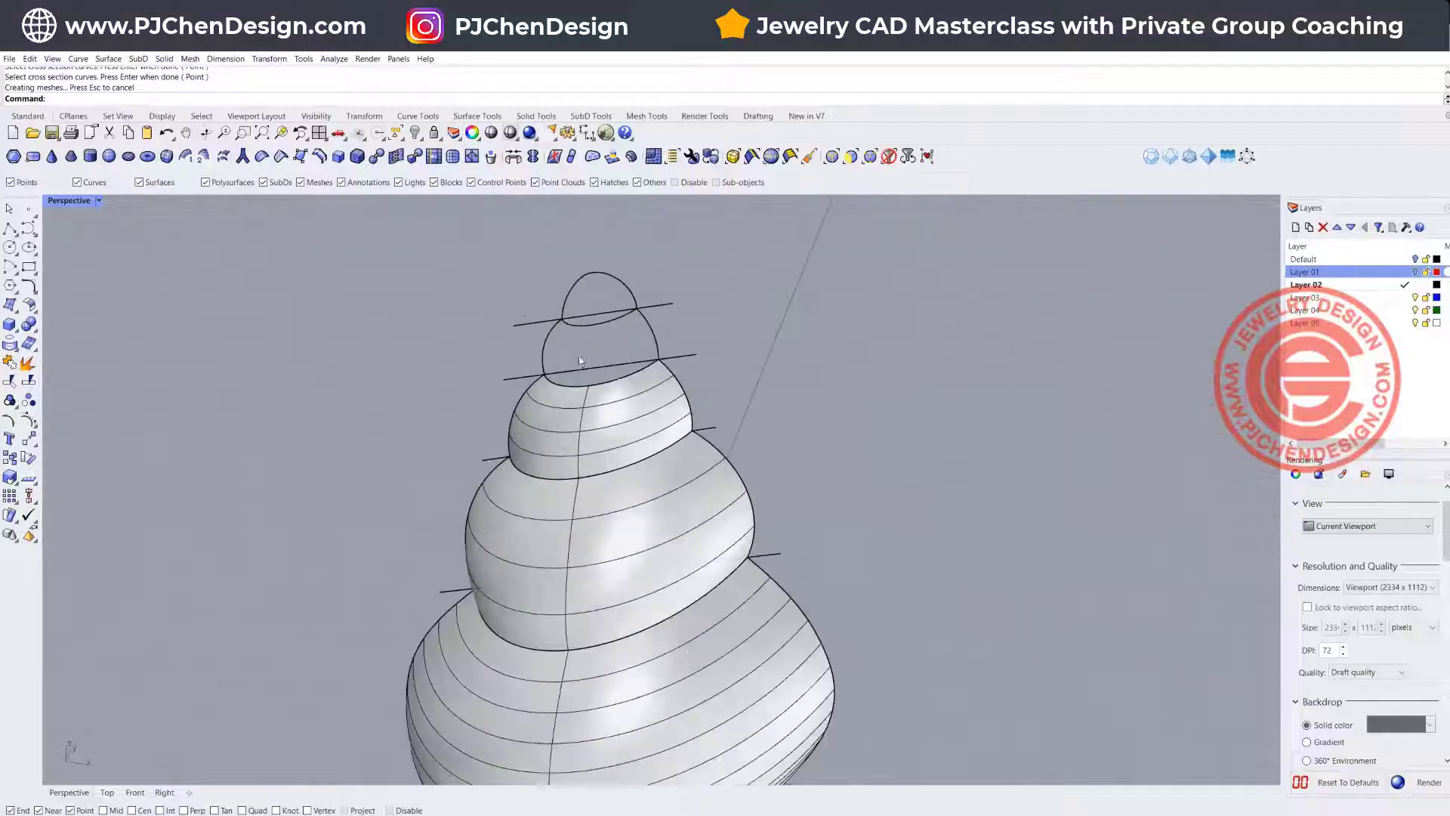
pyautogui.moveTo(562, 335); pyautogui.dragTo(563, 329, button='right')
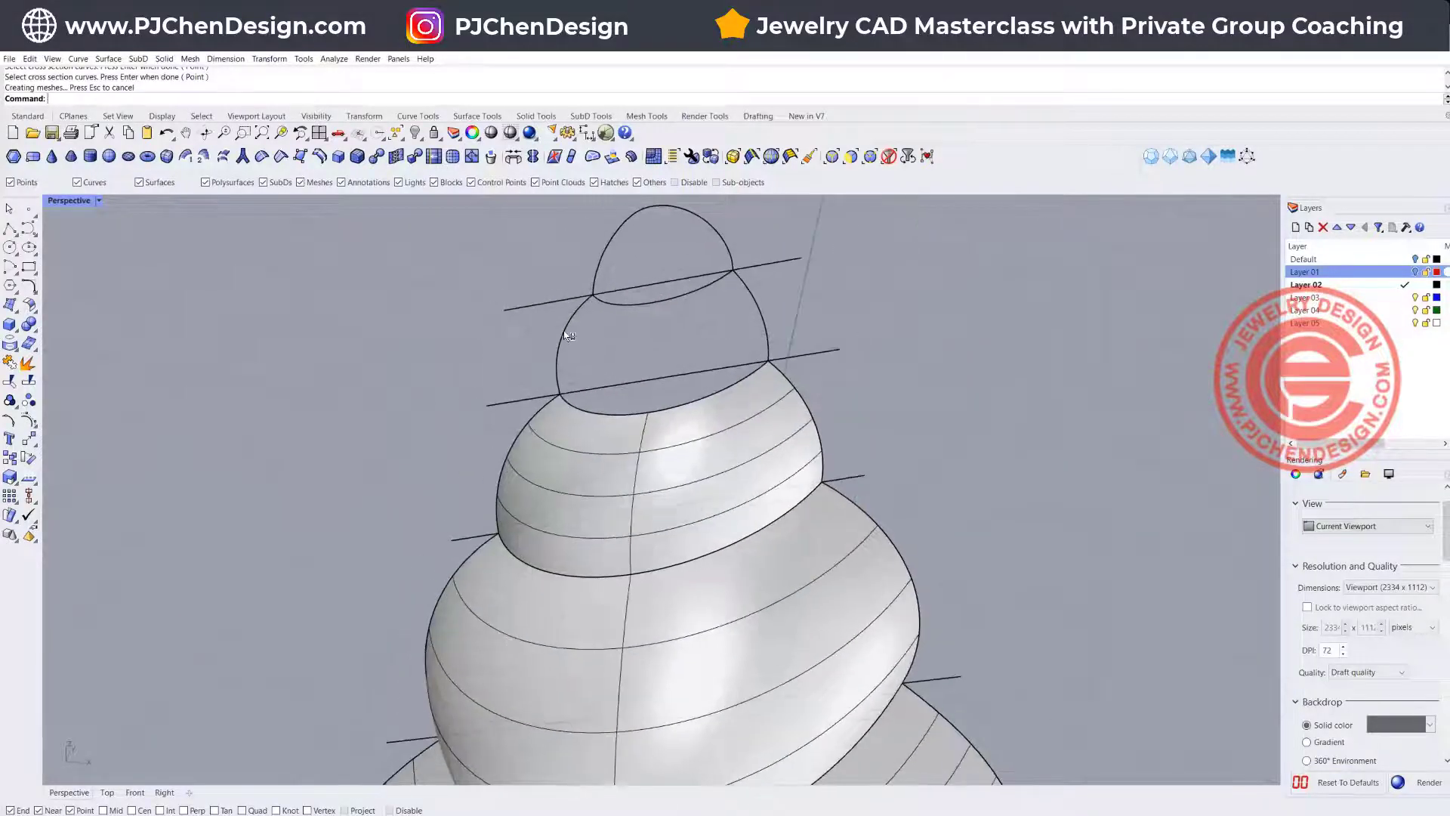
# Step: Sweep the whorl between the second and first guide lines along its two side arcs, using the cross-section curves at both guide lines
pyautogui.press('Return')
pyautogui.click(563, 329)
pyautogui.click(760, 311)
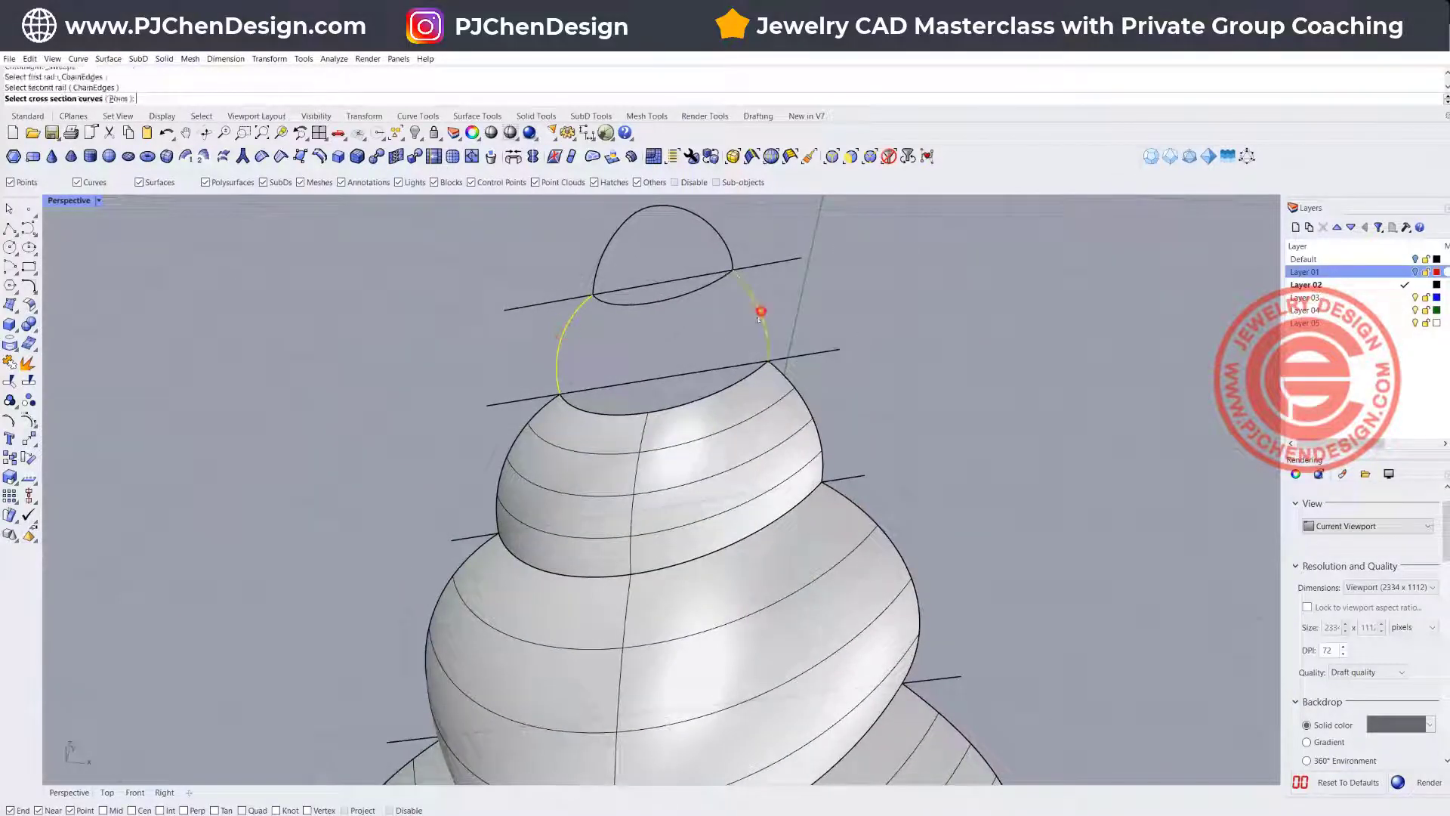
pyautogui.click(704, 397)
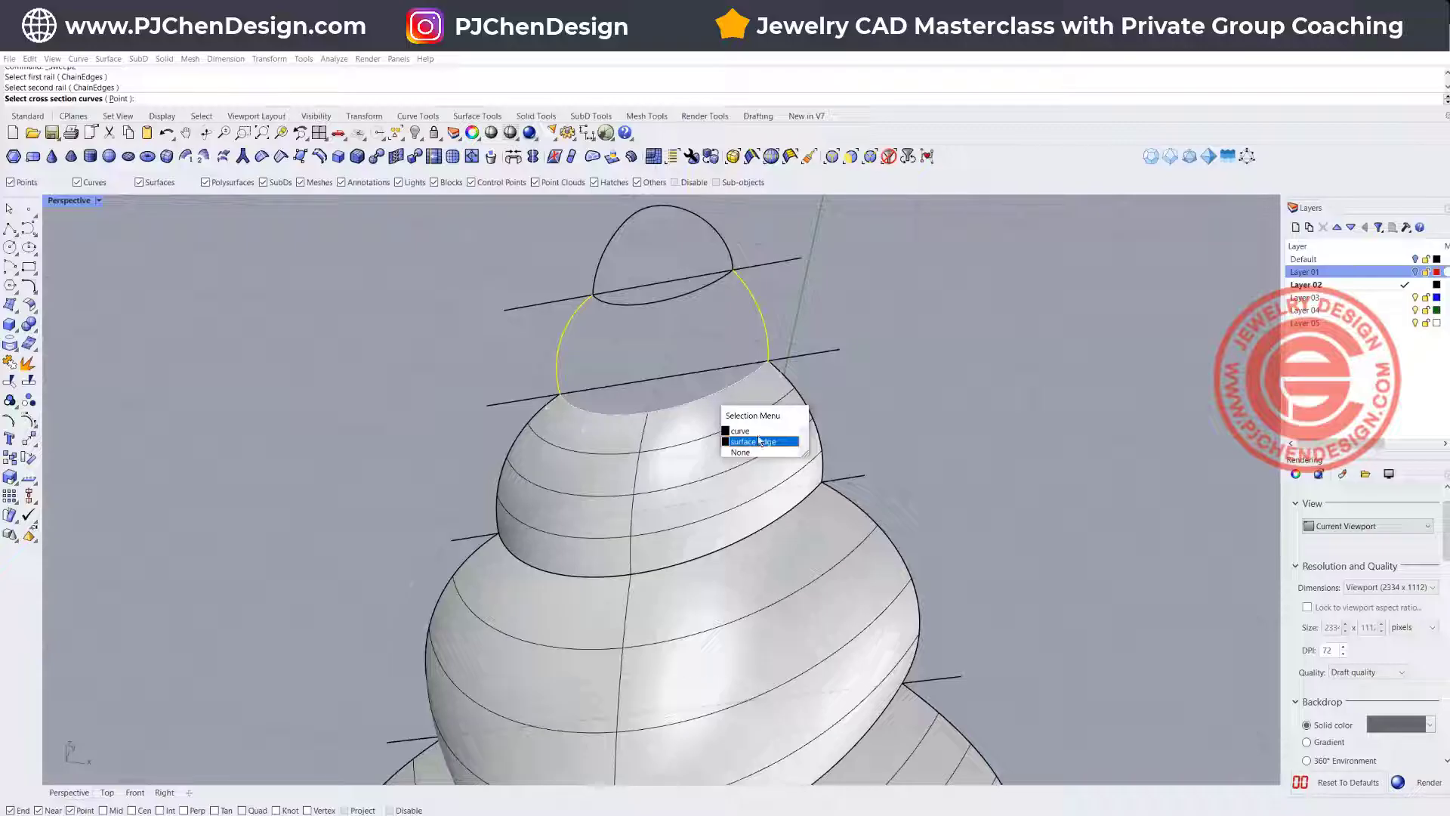
pyautogui.click(758, 432)
pyautogui.click(657, 302)
pyautogui.press('Return')
pyautogui.press('Return')
# Step: Split the shell tip's outline curve into two halves at the point at its apex
pyautogui.moveTo(702, 318); pyautogui.dragTo(676, 293, button='right')
pyautogui.click(660, 292)
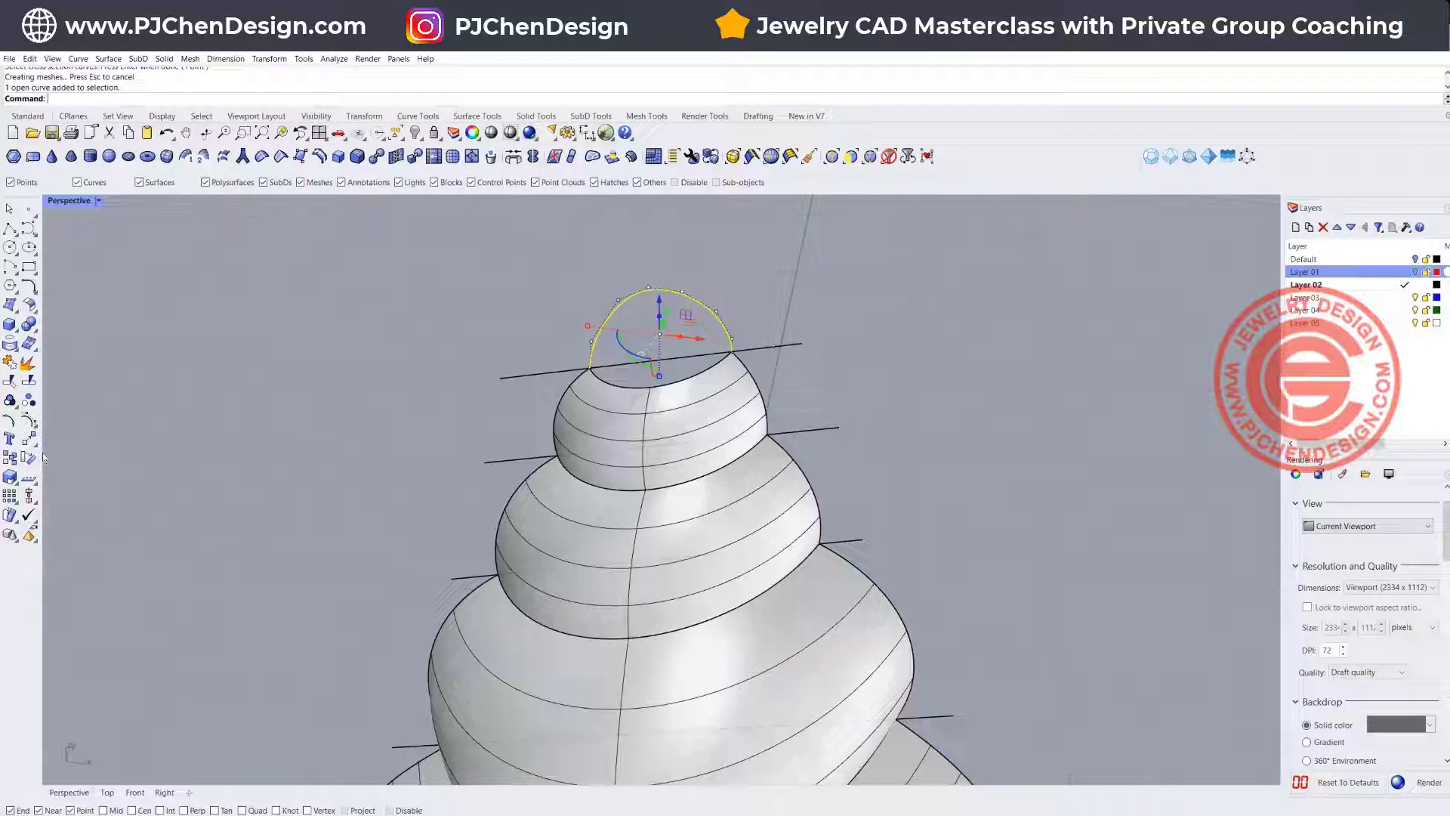
pyautogui.click(28, 380)
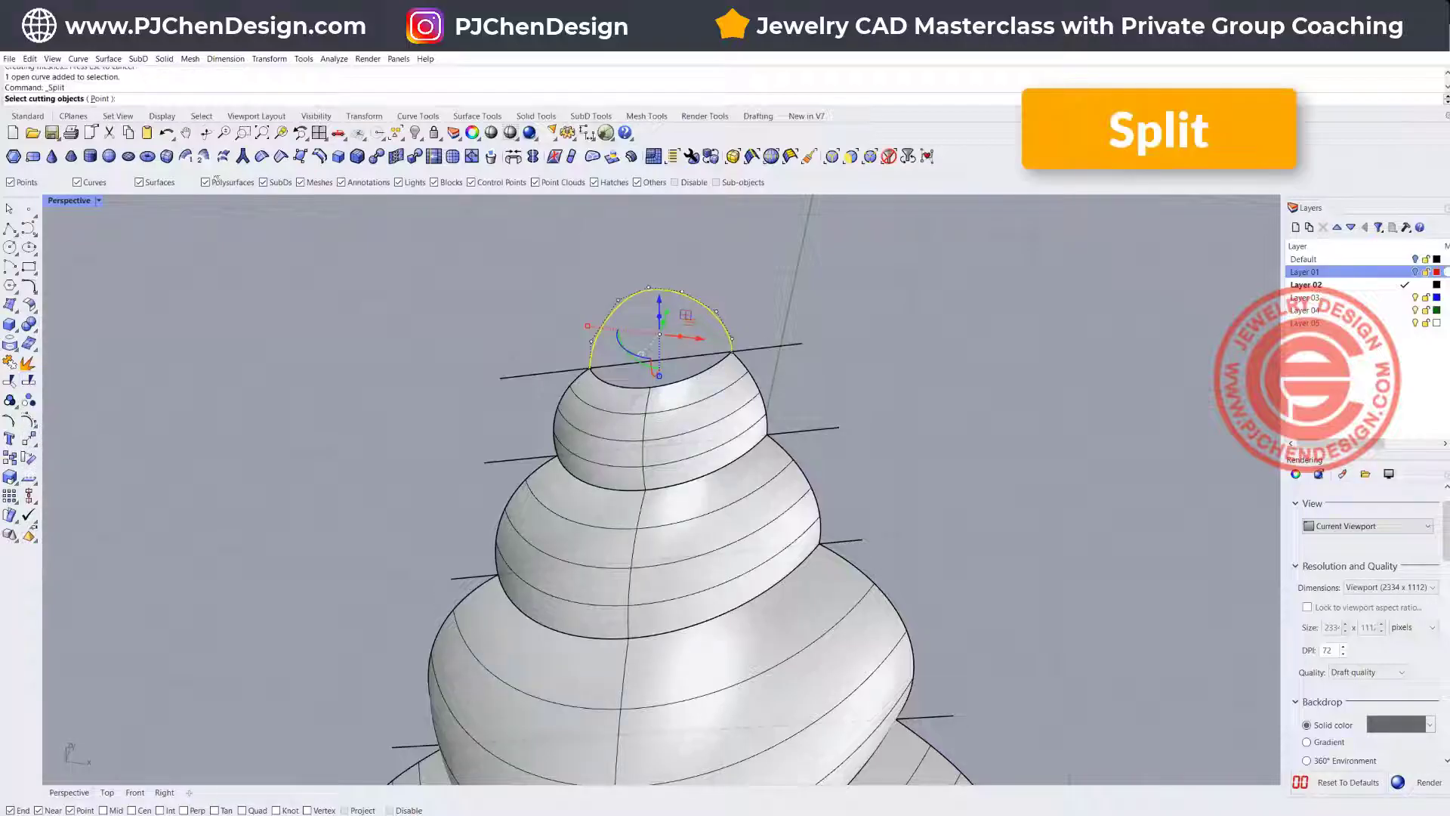
pyautogui.click(100, 98)
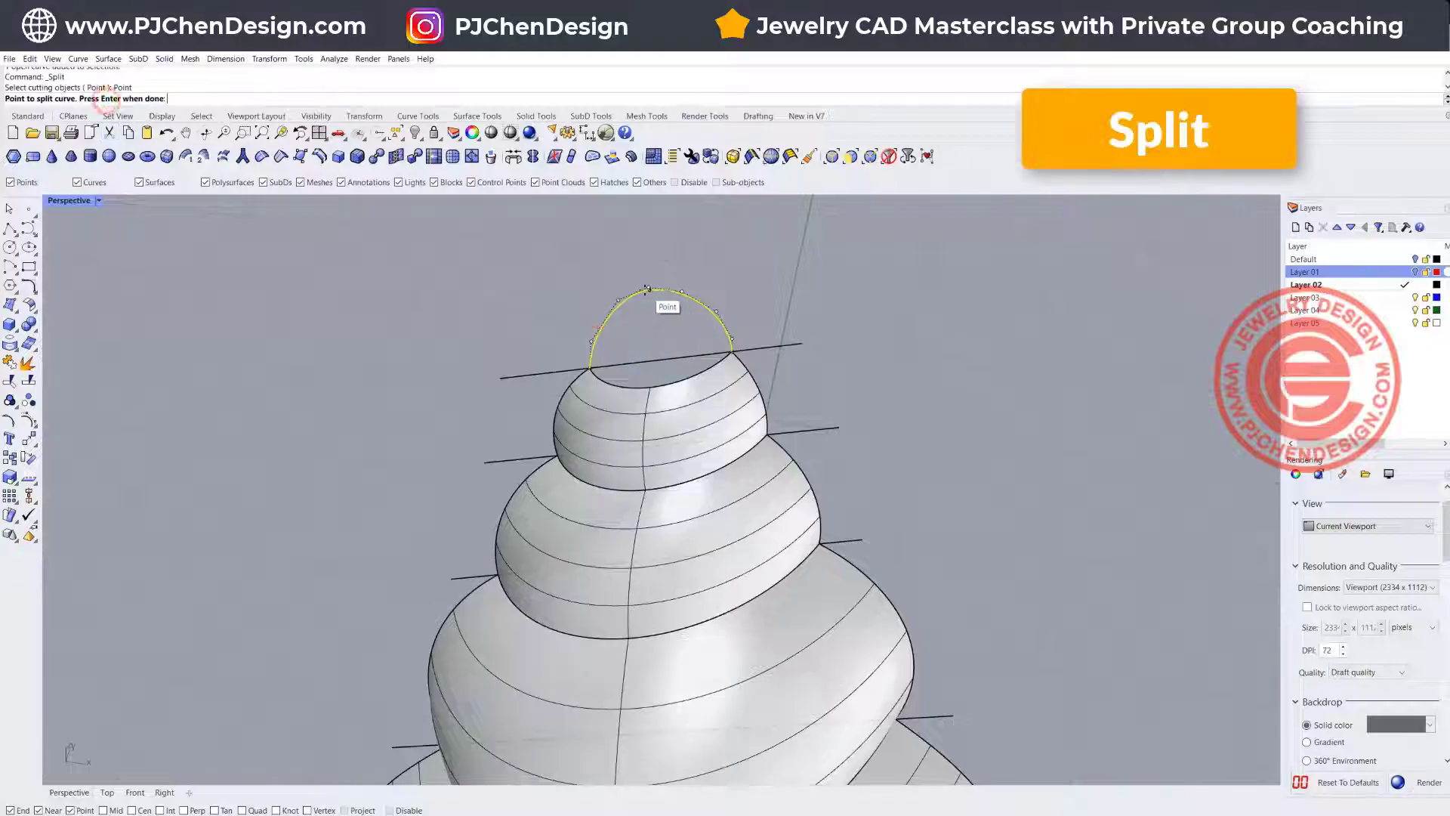
pyautogui.click(646, 289)
pyautogui.rightClick(824, 310)
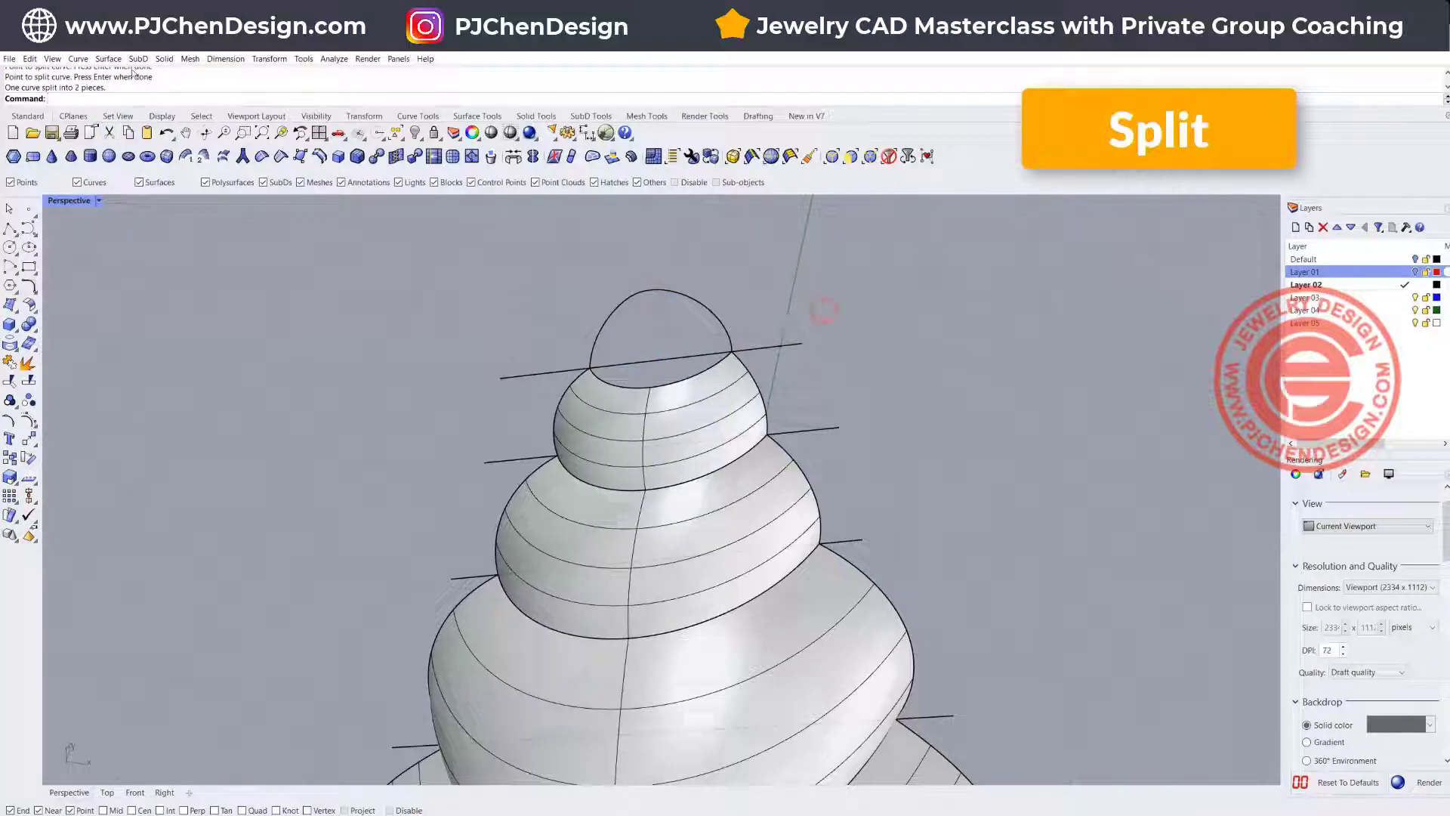
# Step: Create the tip surface with Sweep 2 Rails, using the two tip halves as rails and the arc at the first guide line as section
pyautogui.click(109, 59)
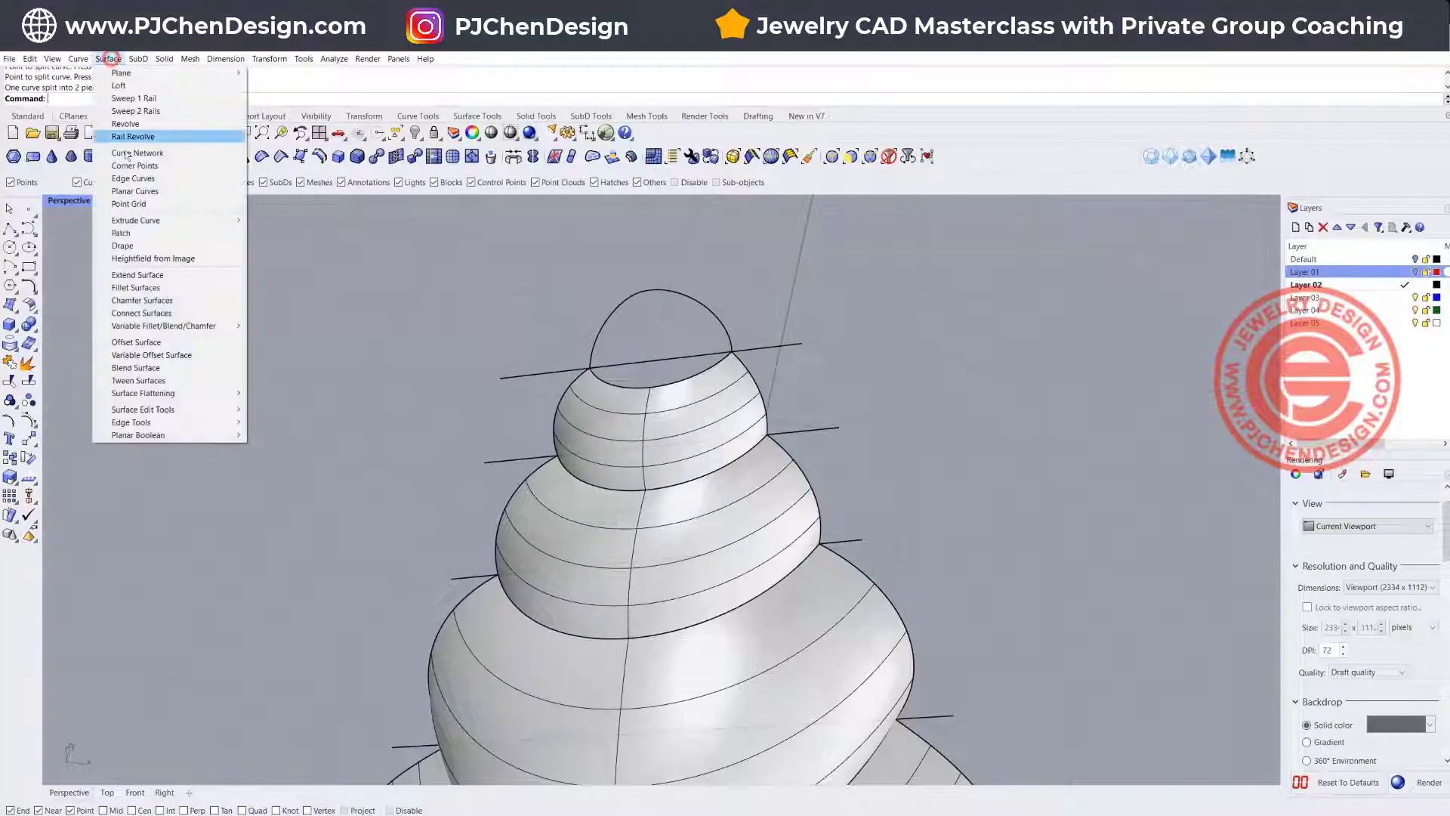
pyautogui.click(142, 108)
pyautogui.click(605, 330)
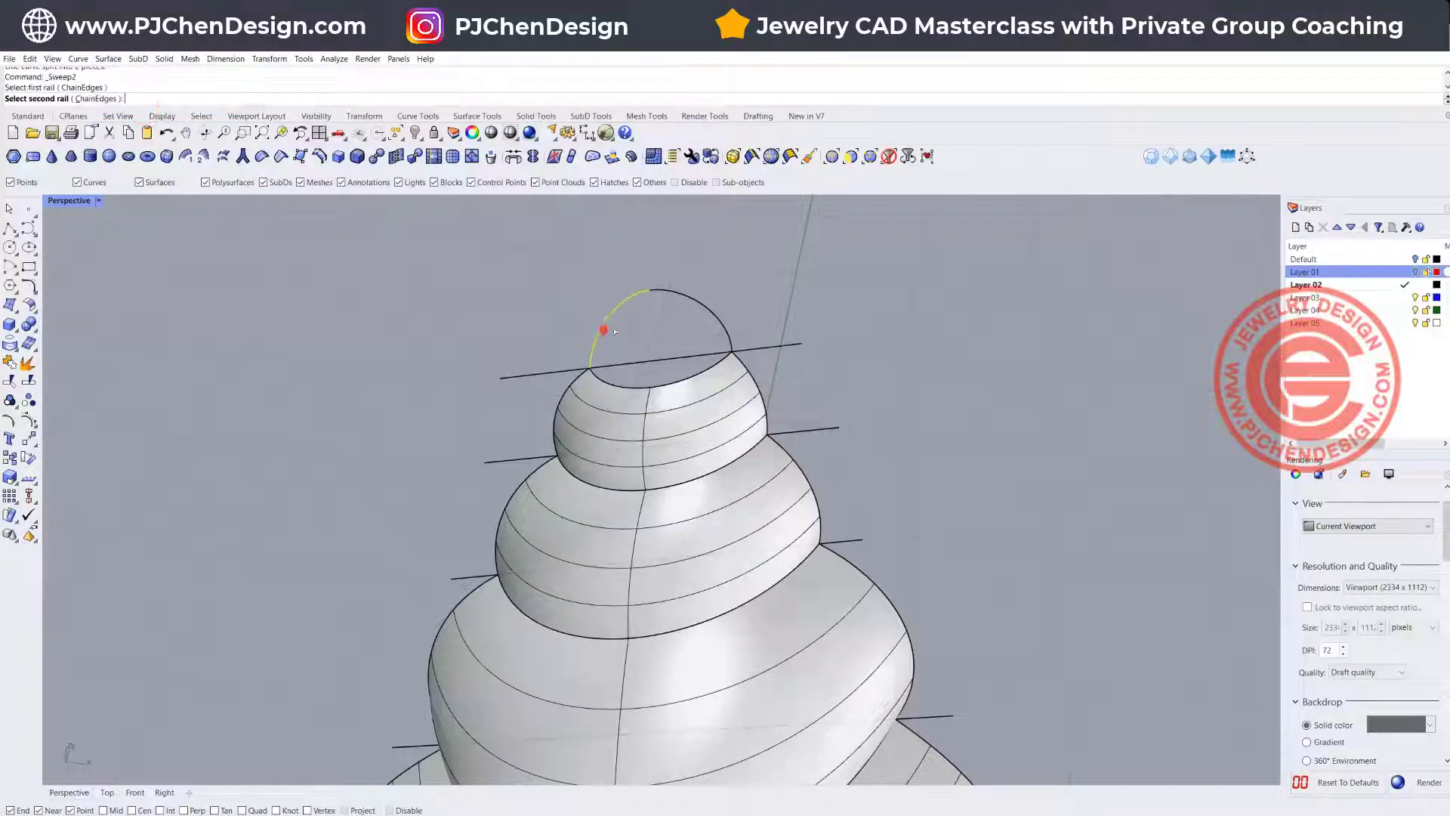
pyautogui.click(719, 317)
pyautogui.click(704, 373)
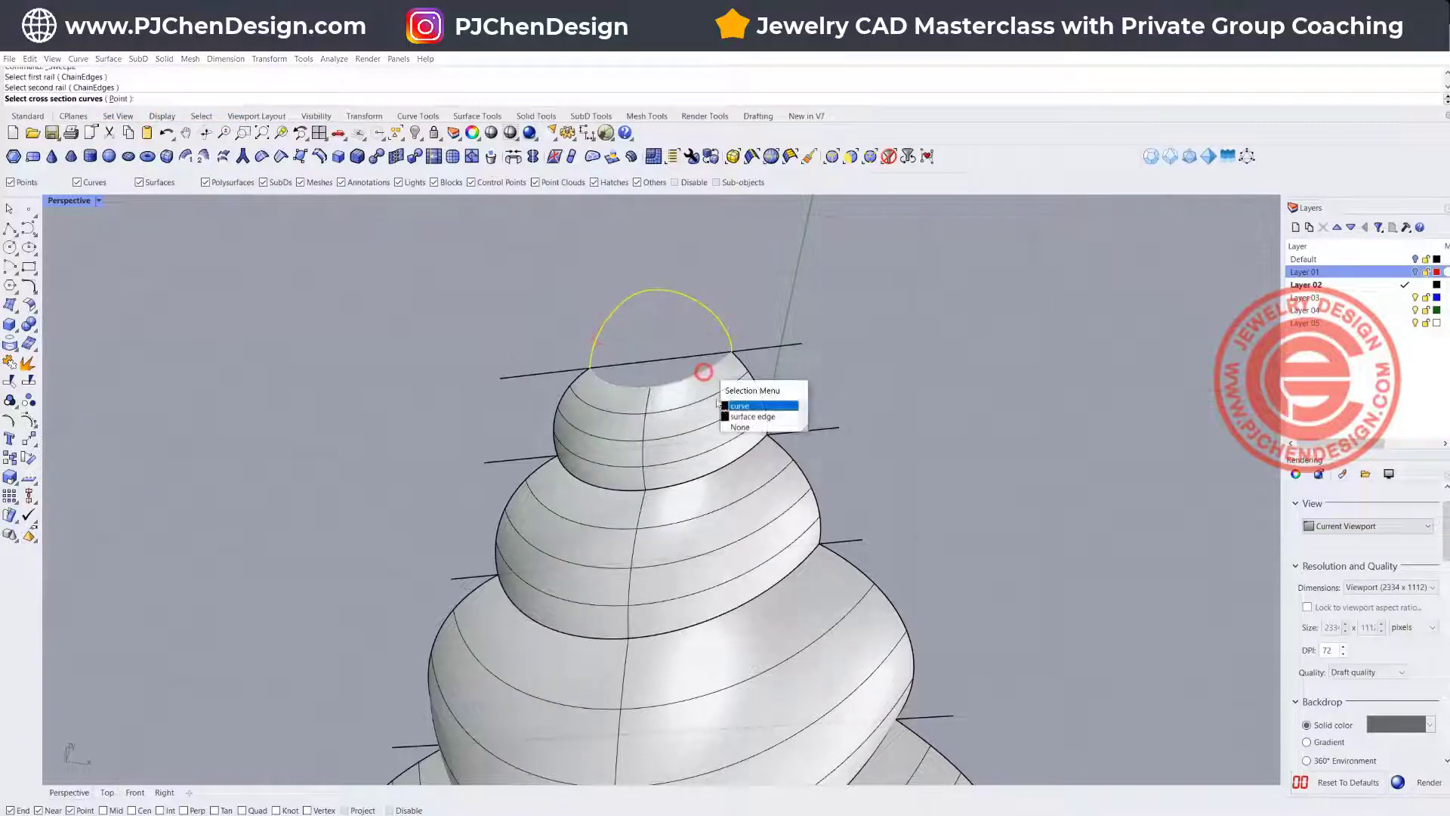
pyautogui.click(735, 417)
pyautogui.press('Return')
pyautogui.press('Return')
# Step: Join the body, the whorls and the tip surface into one polysurface
pyautogui.moveTo(740, 391); pyautogui.dragTo(745, 552, button='right')
pyautogui.scroll(-6, 754, 385)
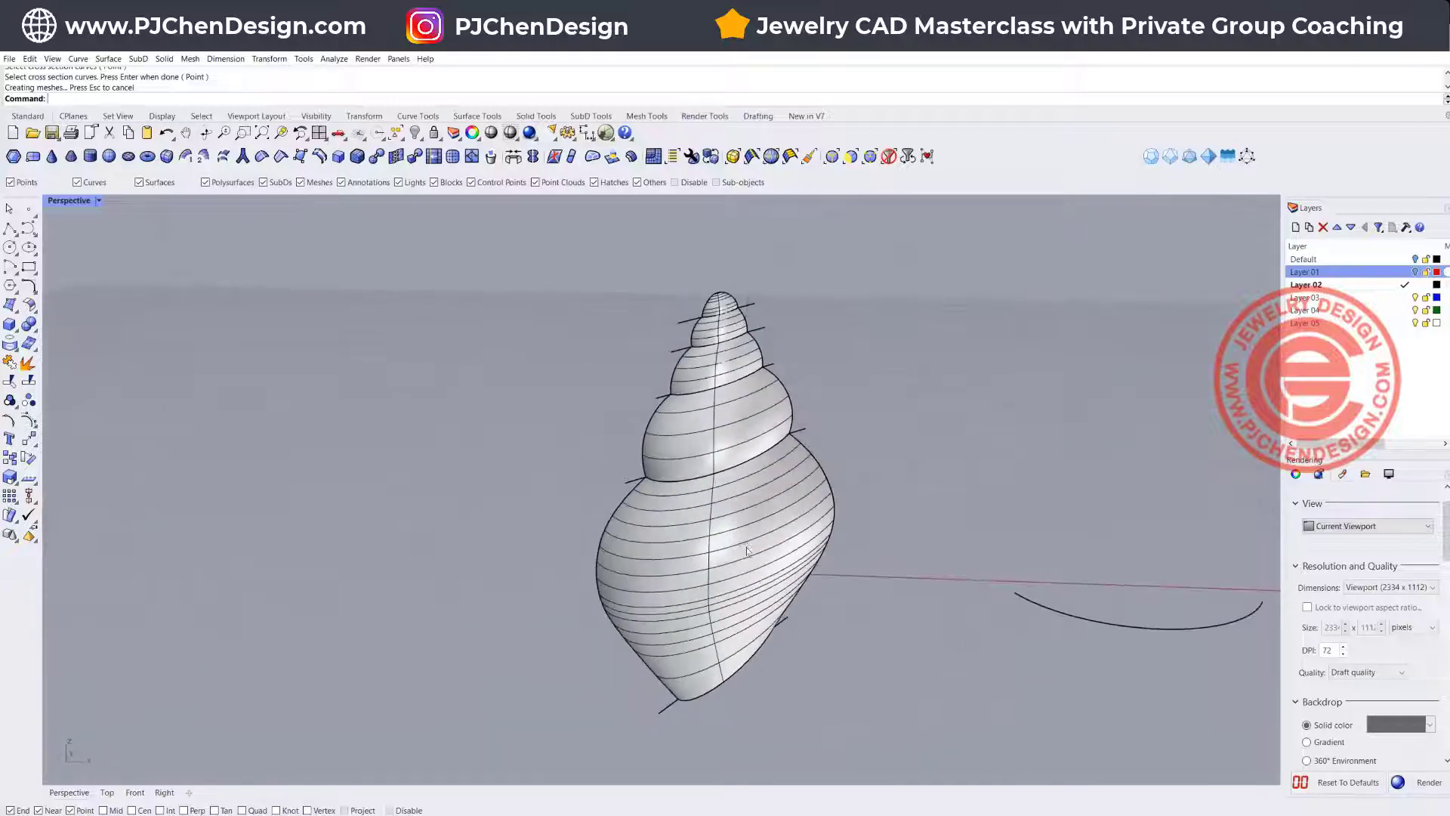
pyautogui.click(772, 517)
pyautogui.keyDown('shift'); pyautogui.click(747, 410); pyautogui.keyUp('shift')
pyautogui.keyDown('shift'); pyautogui.click(737, 357); pyautogui.keyUp('shift')
pyautogui.keyDown('shift'); pyautogui.click(728, 323); pyautogui.keyUp('shift')
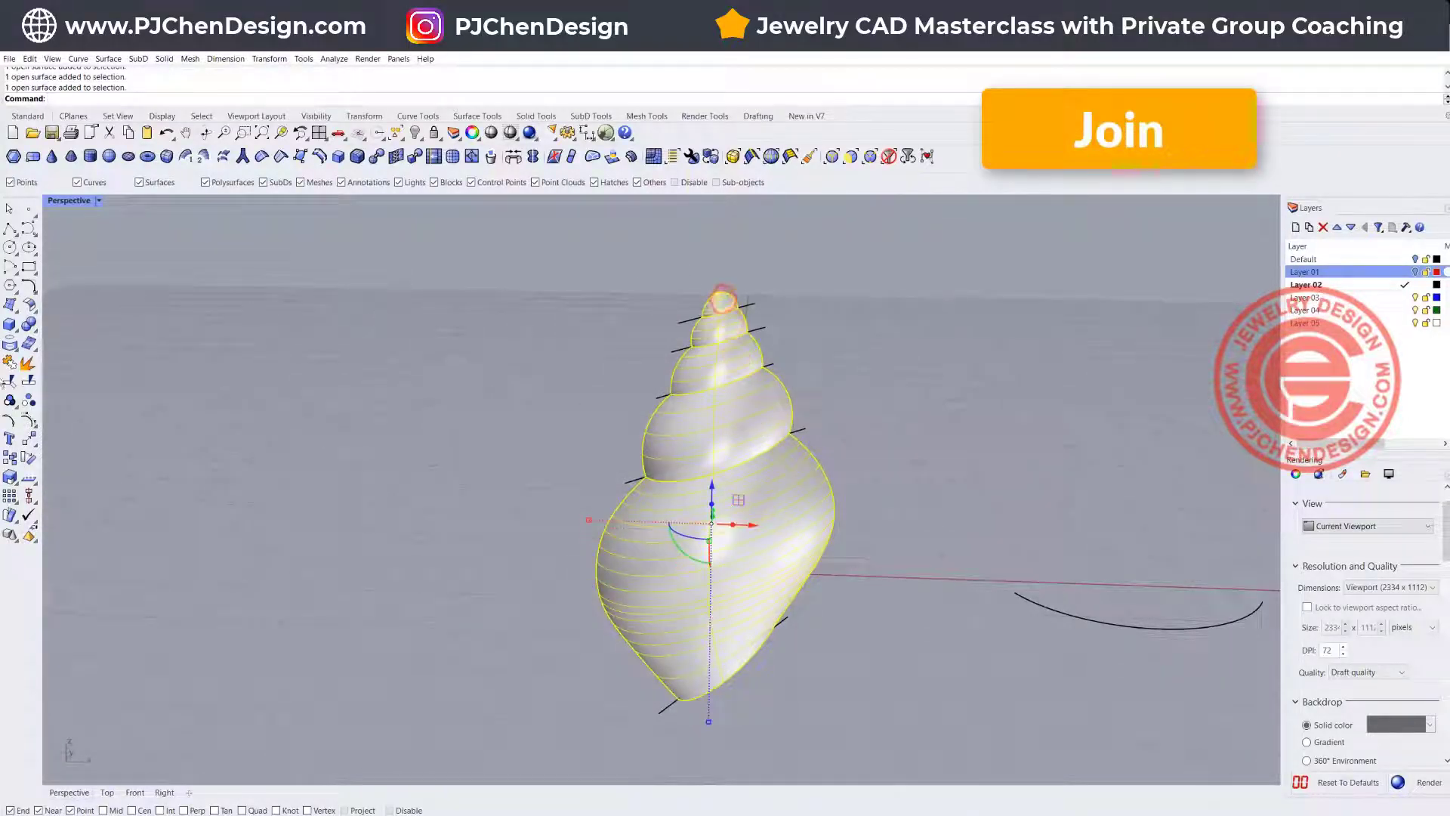
pyautogui.click(9, 380)
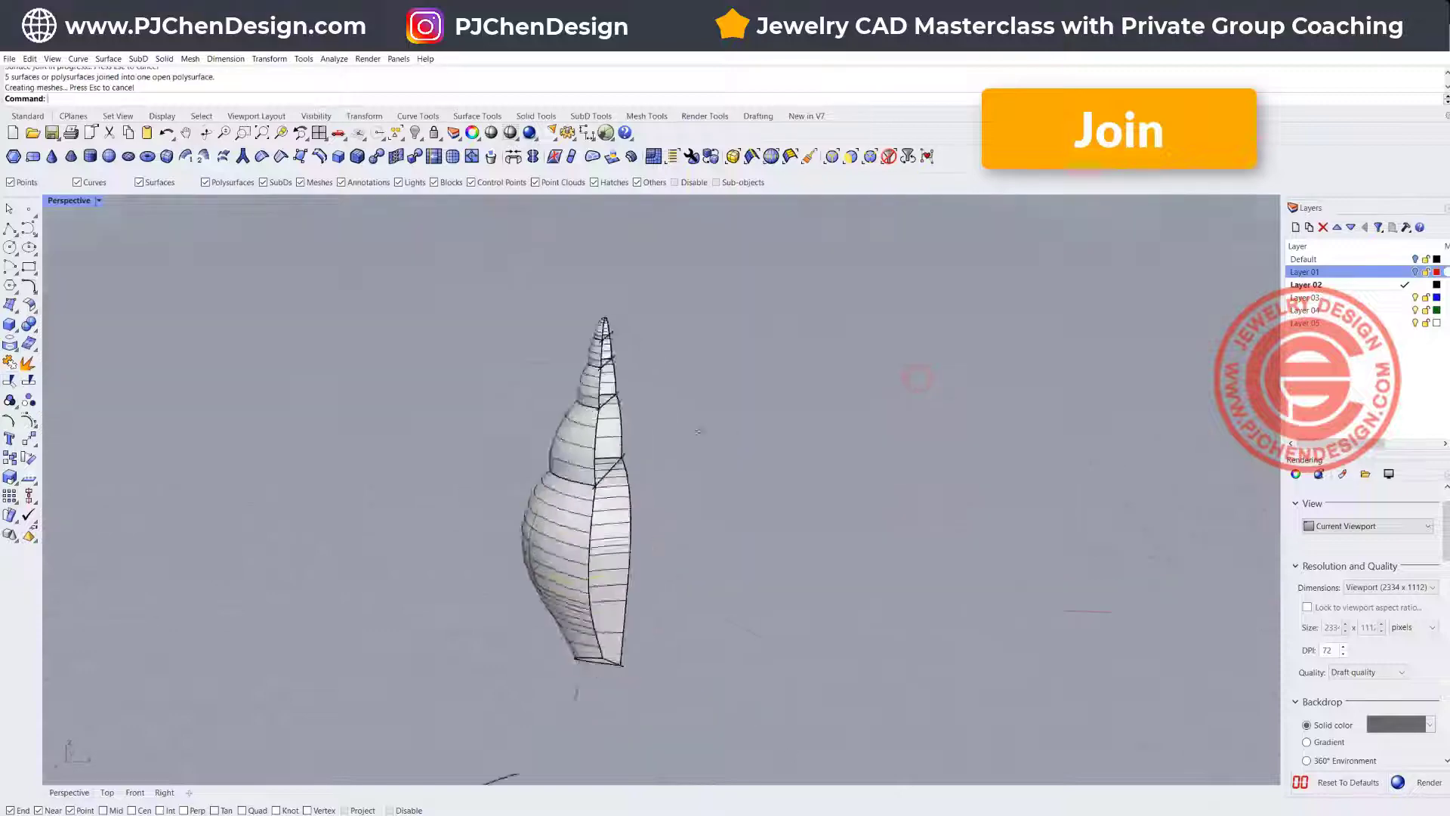
# Step: Draw a straight polyline between the two ends of the lowest arc, across the shell's bottom opening
pyautogui.moveTo(698, 432); pyautogui.dragTo(622, 519, button='right')
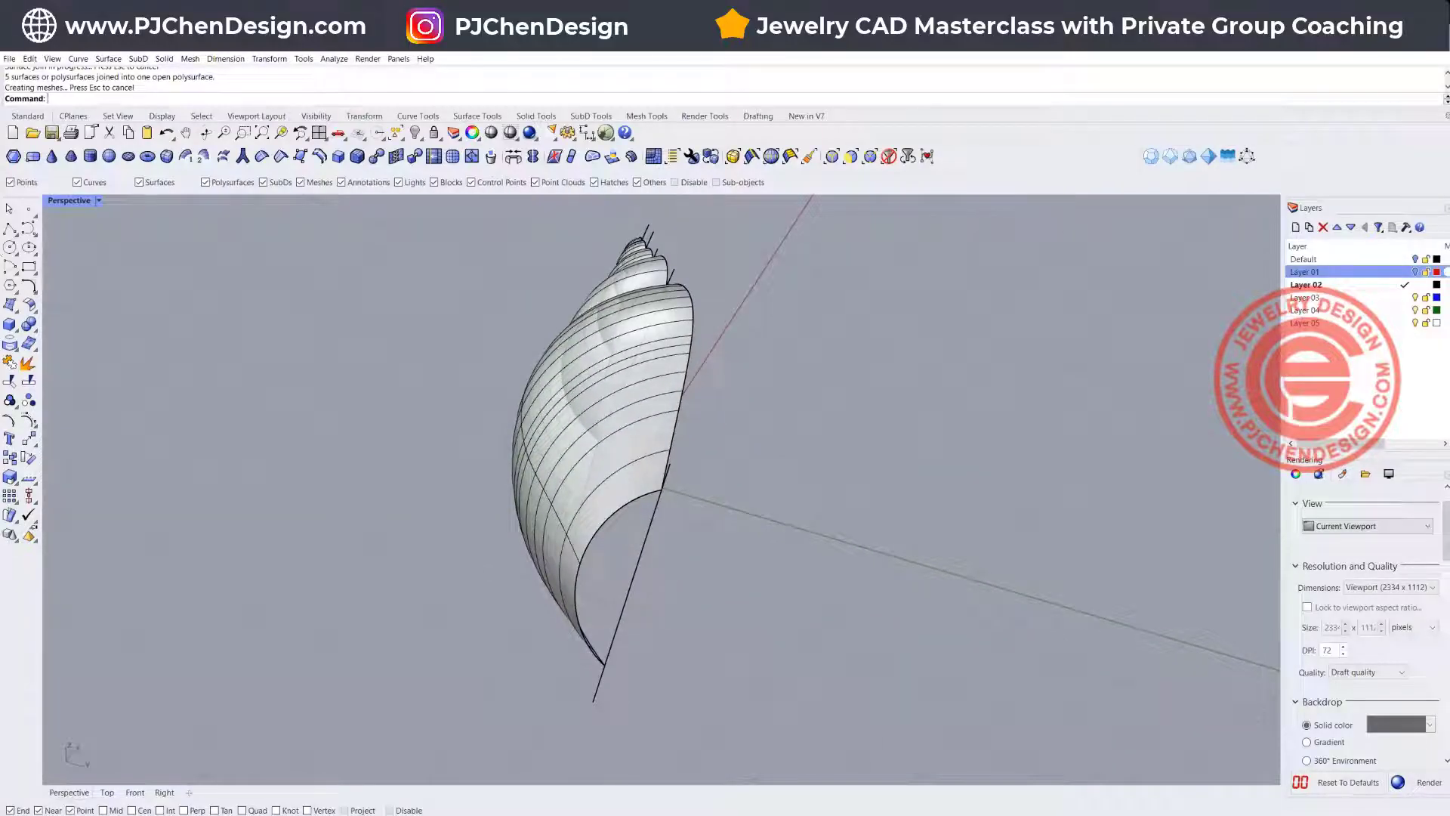
pyautogui.click(9, 229)
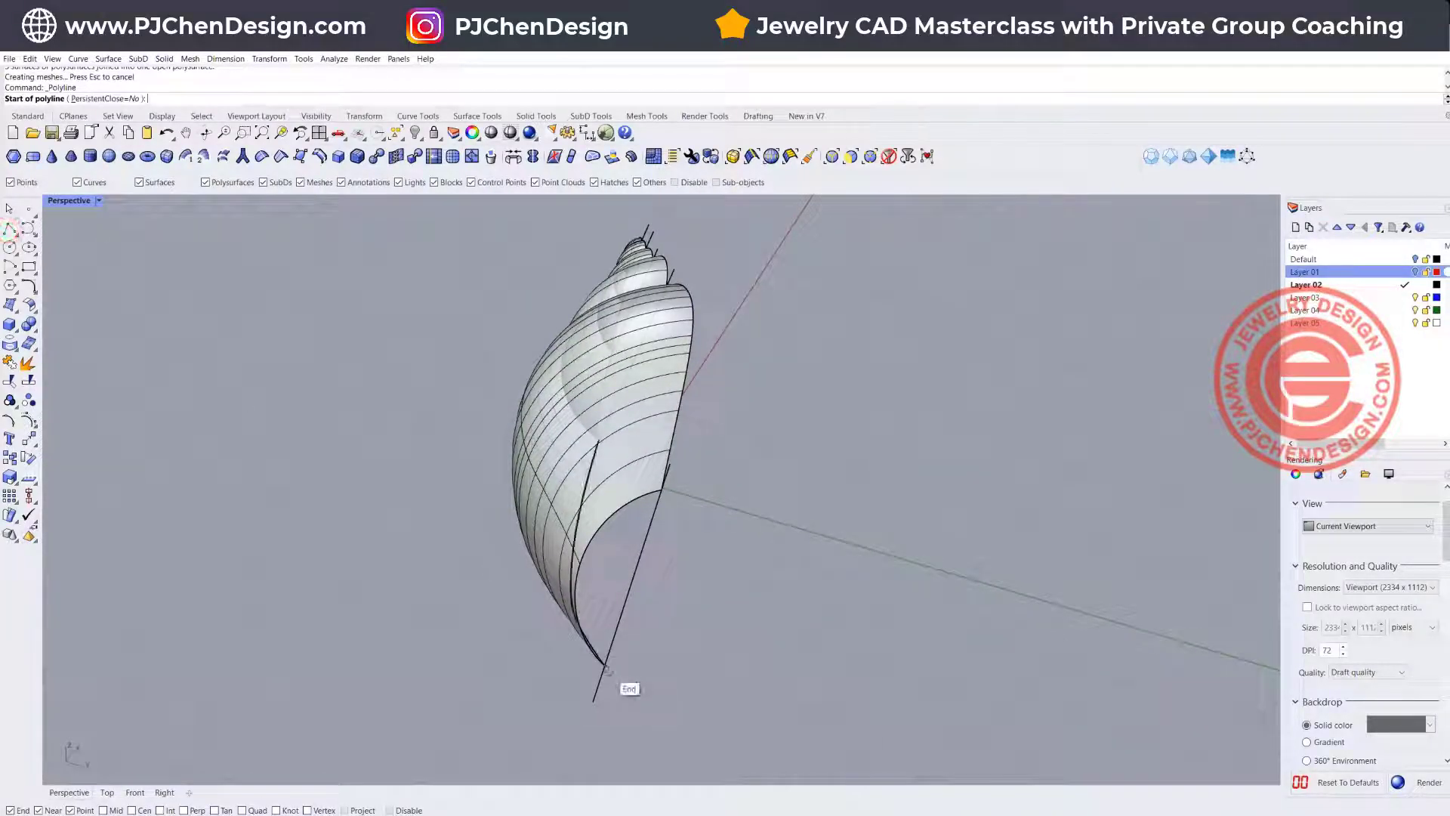
pyautogui.click(605, 664)
pyautogui.click(663, 490)
pyautogui.press('Return')
# Step: Fill the shell's bottom opening with a surface from edge curves, using the lowest arc and the new straight line
pyautogui.click(11, 305)
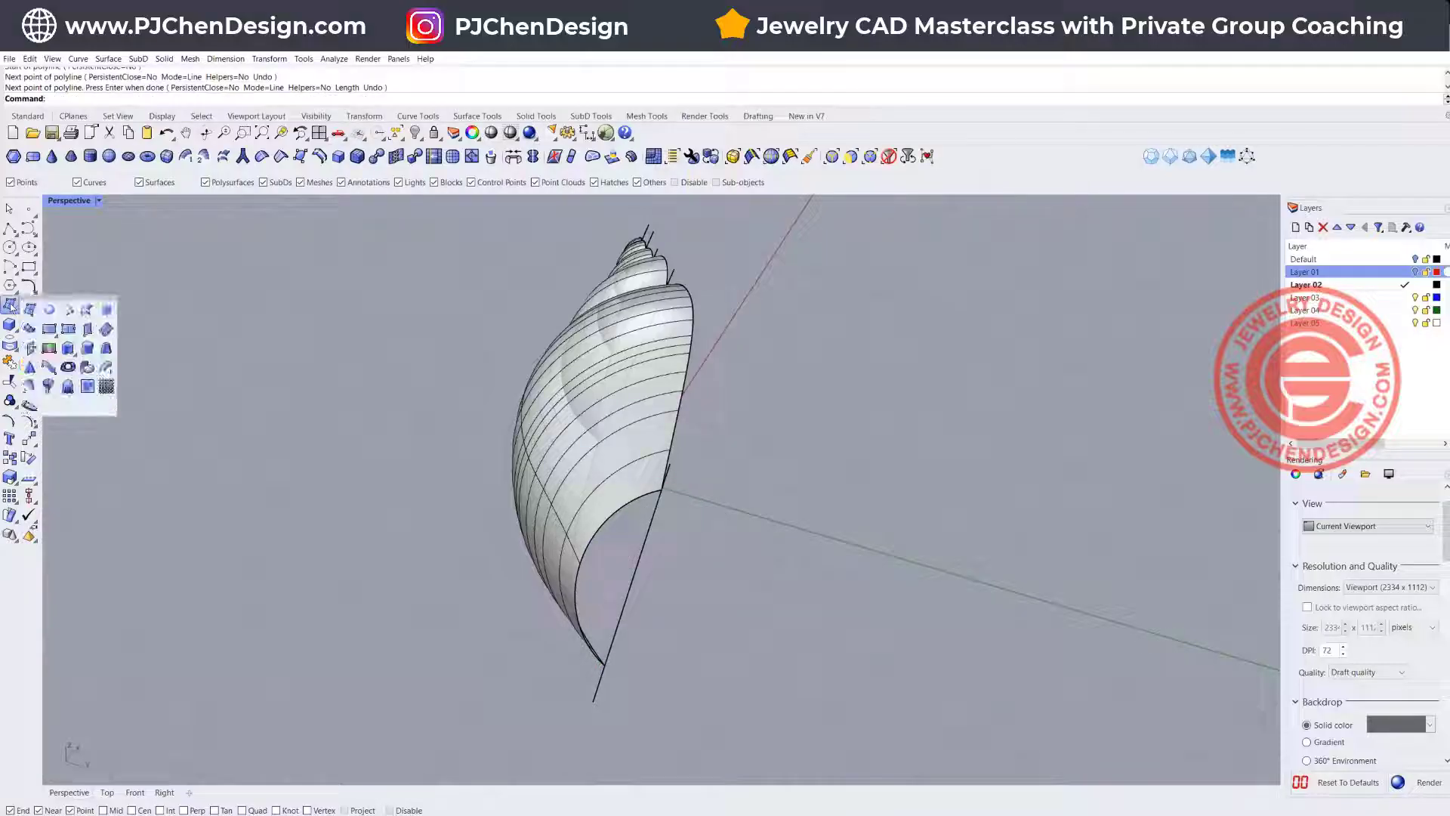
pyautogui.click(107, 310)
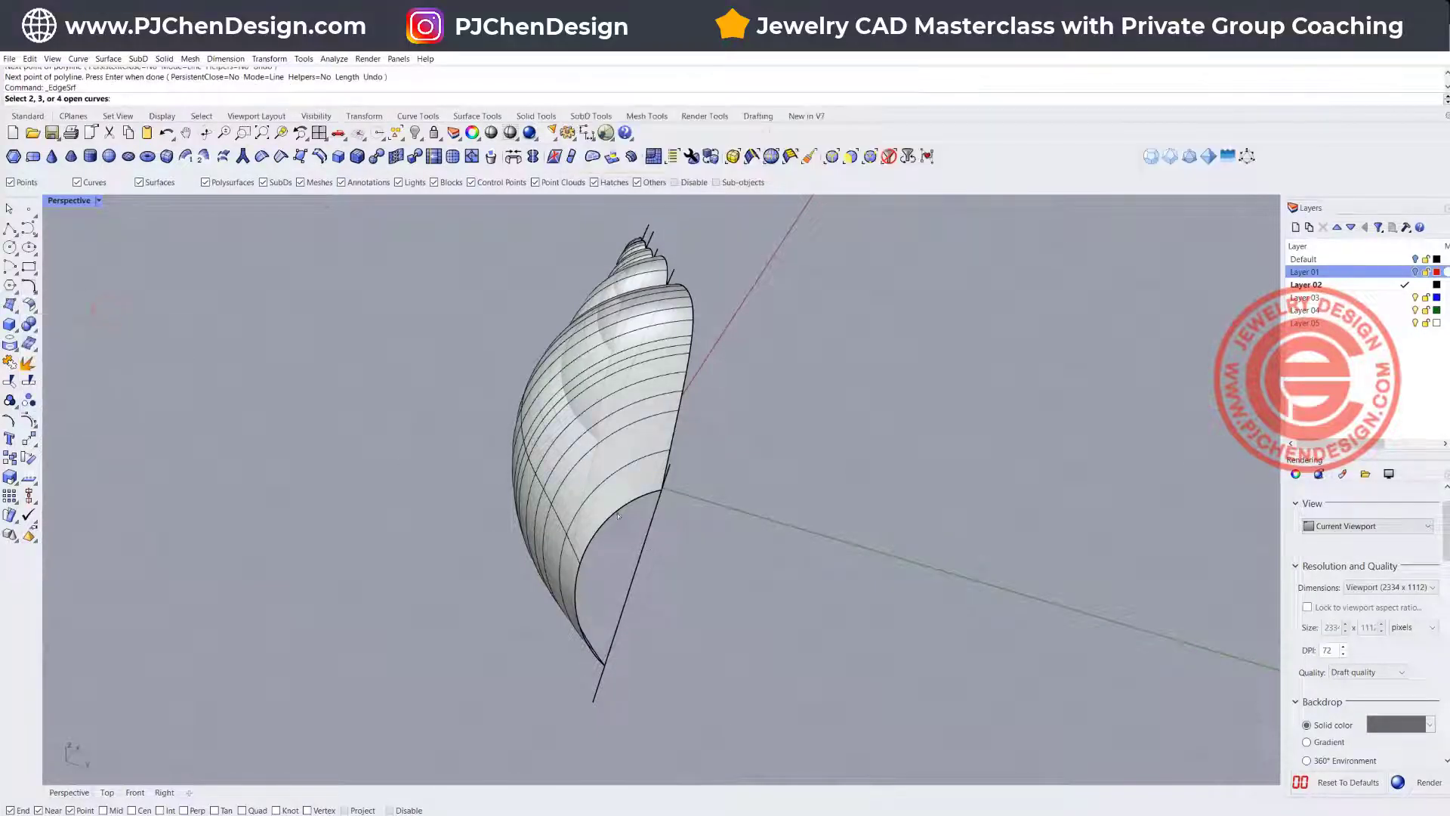
pyautogui.click(618, 516)
pyautogui.click(651, 541)
pyautogui.click(641, 546)
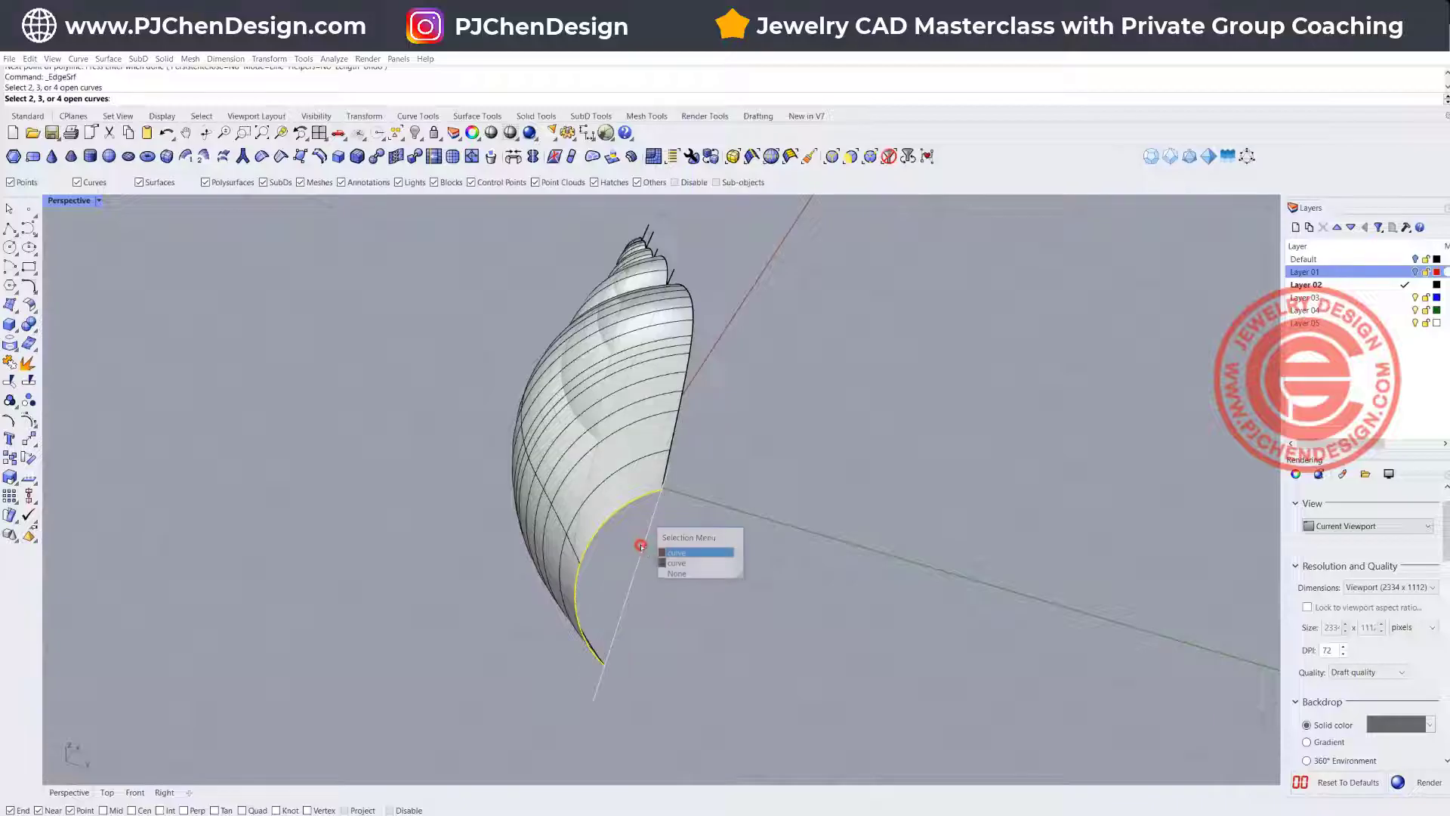
pyautogui.click(673, 563)
pyautogui.press('Return')
pyautogui.press('Return')
# Step: Join the bottom end surface to the shell polysurface
pyautogui.click(765, 552)
pyautogui.moveTo(755, 560); pyautogui.dragTo(776, 607, button='right')
pyautogui.press('Escape')
pyautogui.click(693, 610)
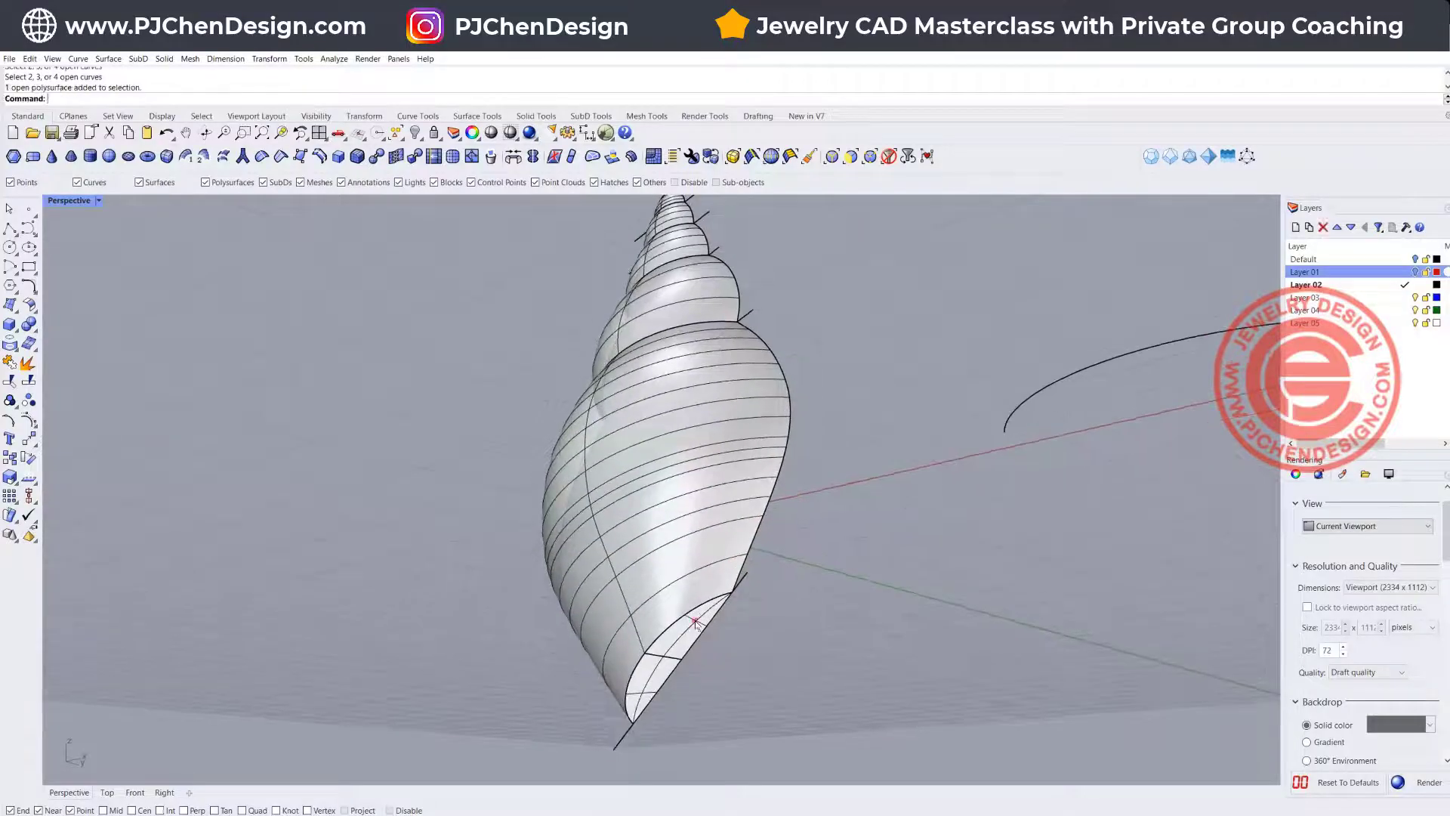
pyautogui.keyDown('shift'); pyautogui.click(682, 550); pyautogui.keyUp('shift')
pyautogui.click(9, 363)
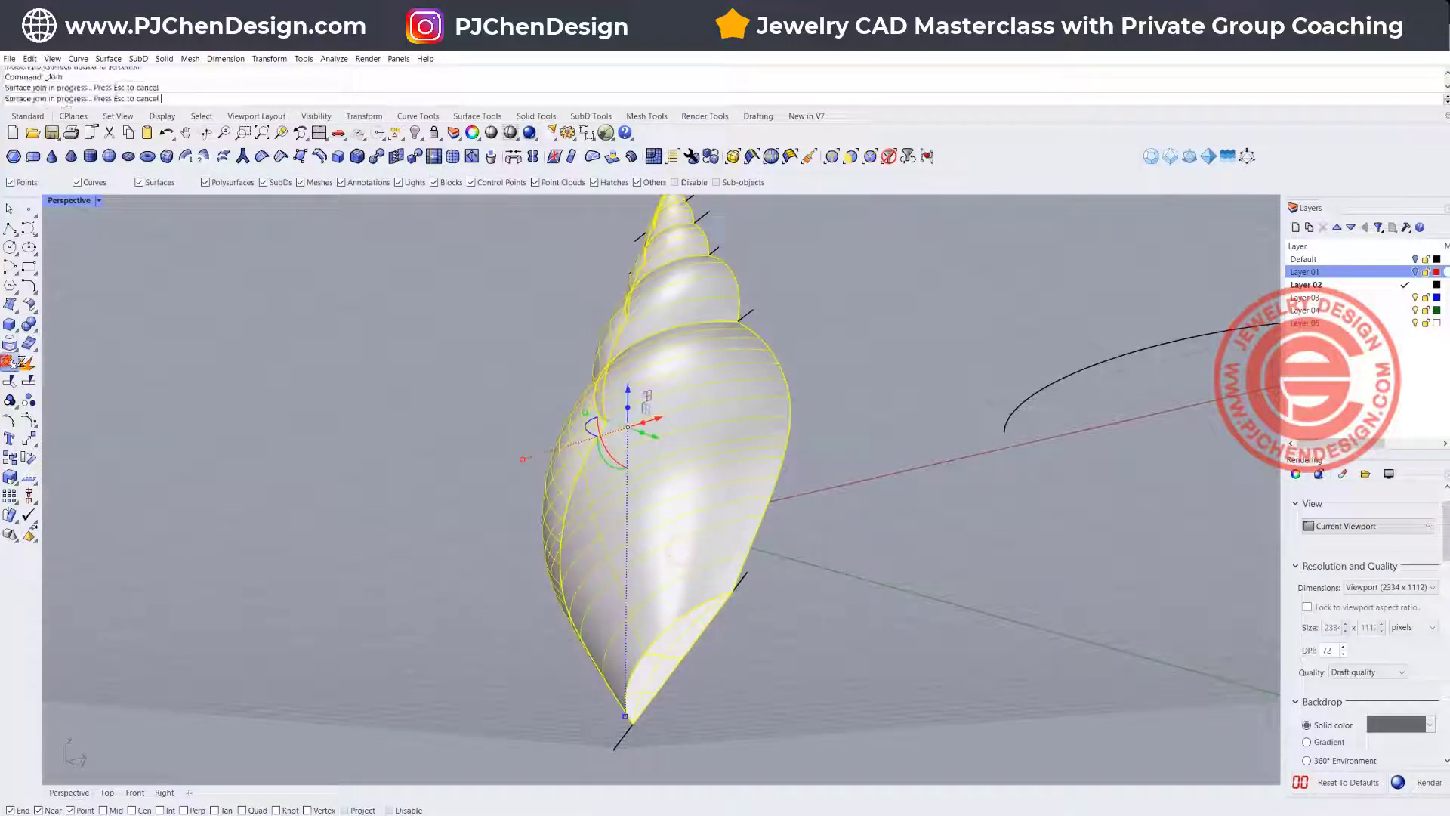
# Step: Try offsetting the shell polysurface inward by 0.4 as a solid with round corners, inspect its wall, and undo the offset
pyautogui.scroll(-6, 587, 400)
pyautogui.moveTo(748, 351); pyautogui.dragTo(695, 442, button='right')
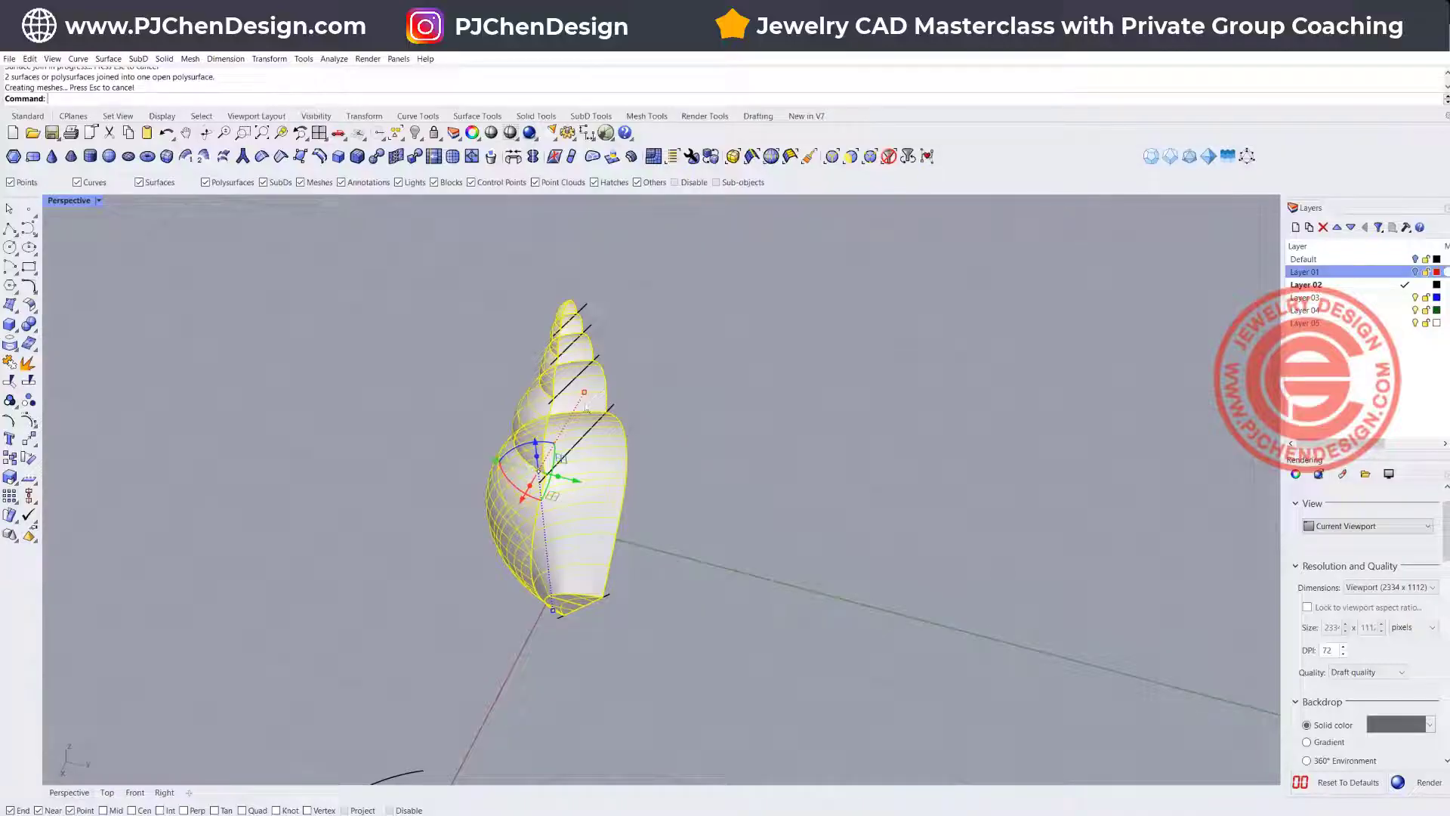
pyautogui.click(33, 308)
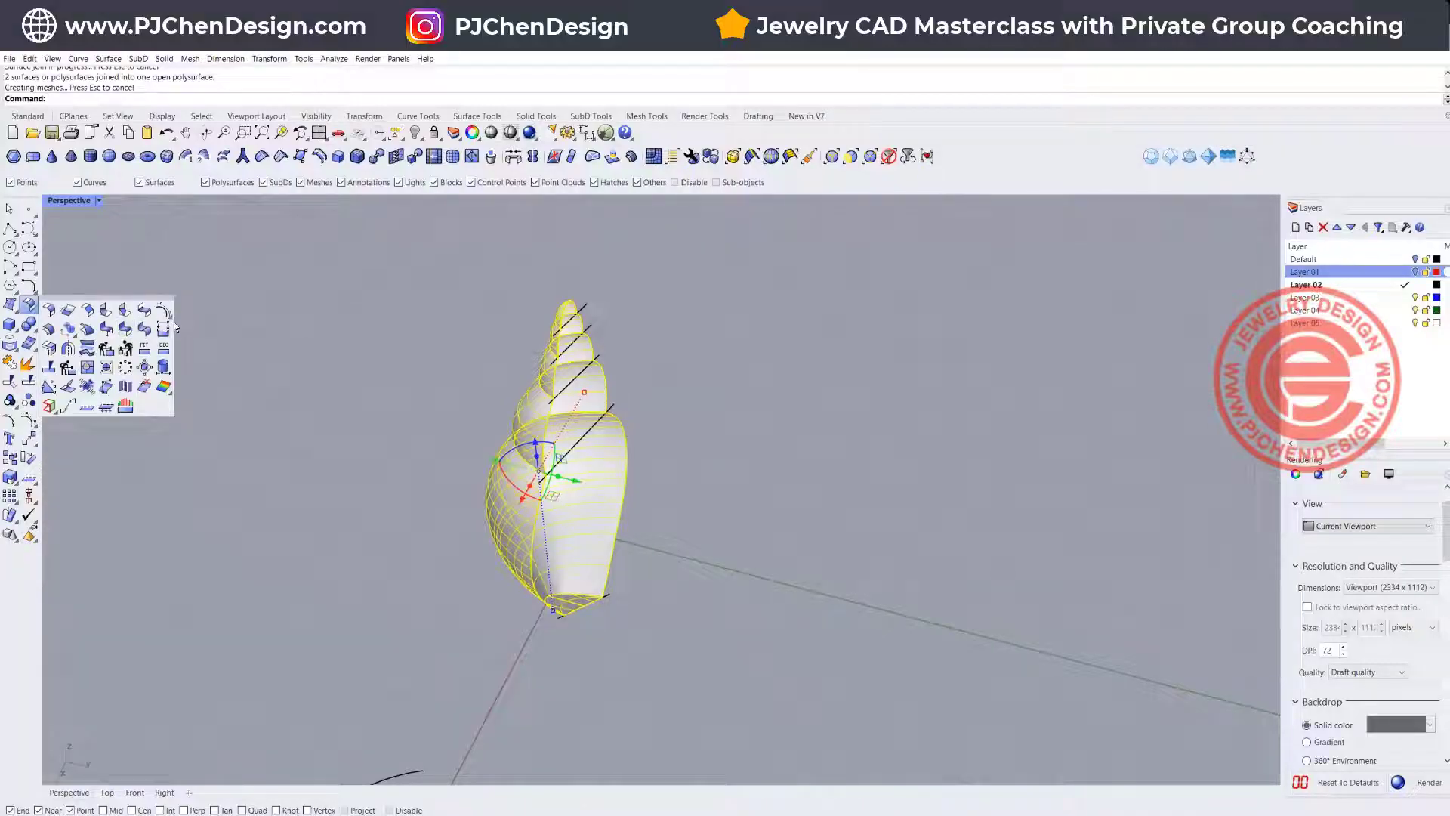
pyautogui.click(49, 329)
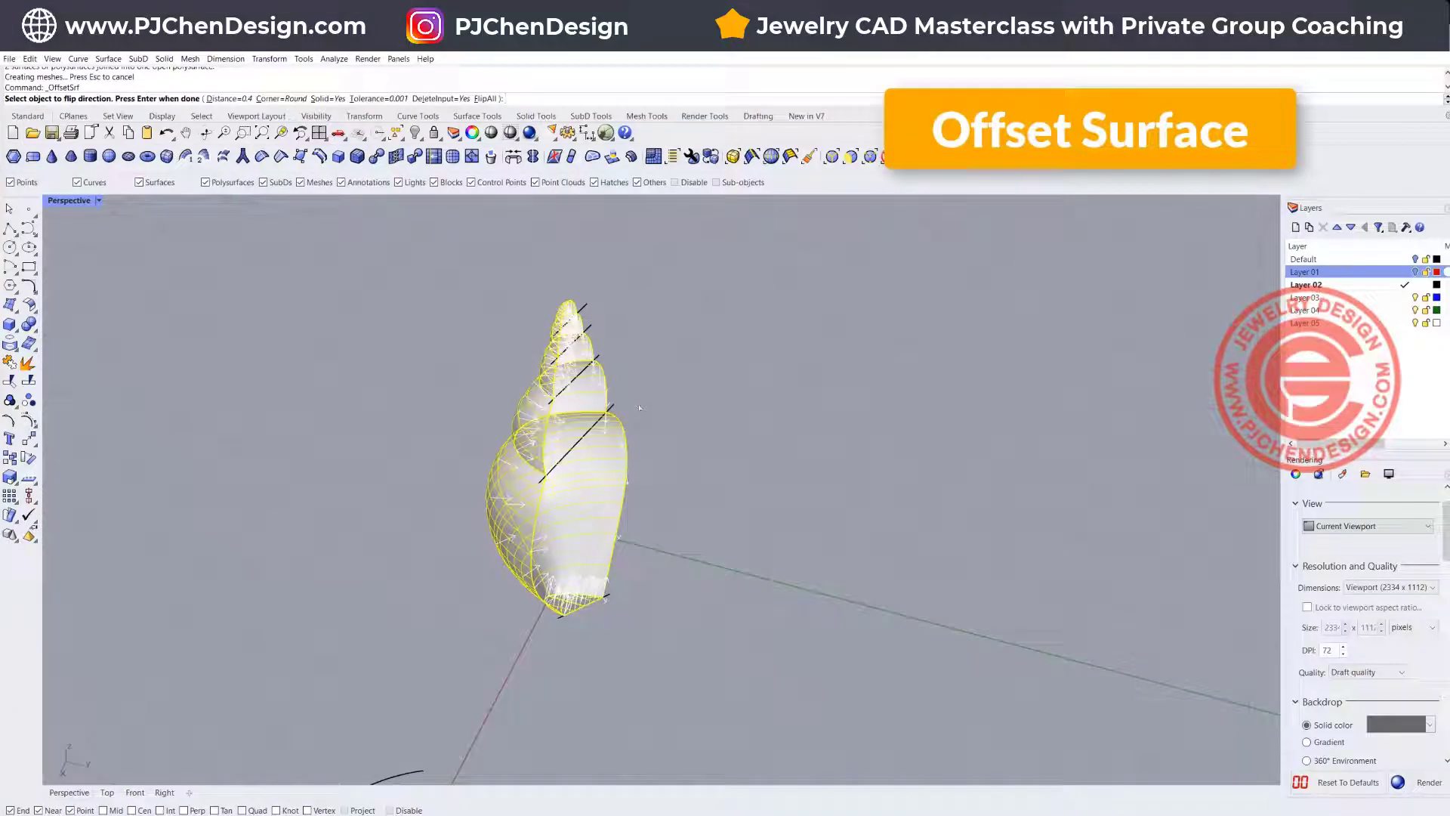
pyautogui.press('Return')
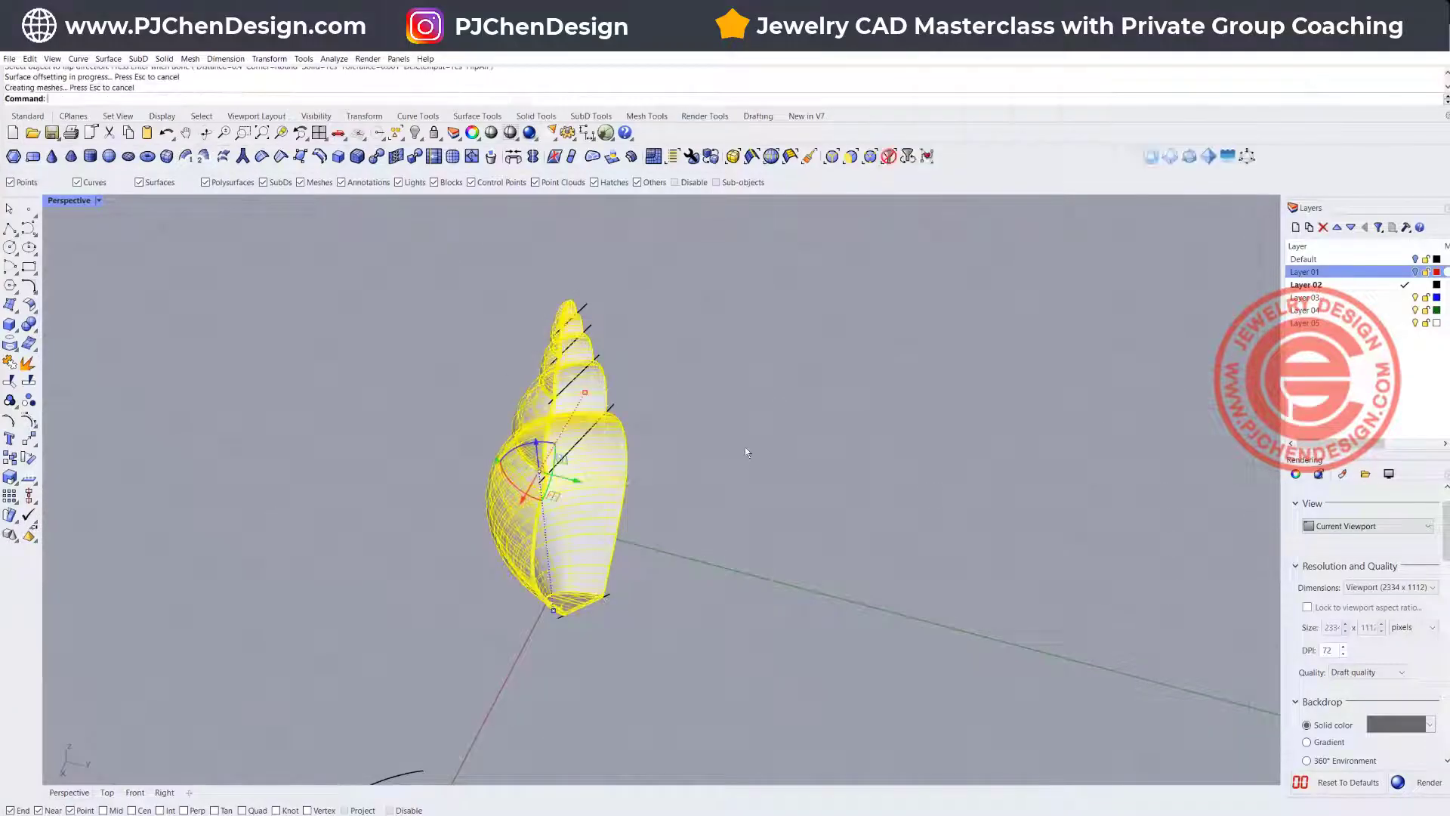
pyautogui.click(707, 558)
pyautogui.scroll(7, 611, 589)
pyautogui.moveTo(610, 590); pyautogui.dragTo(597, 539, button='right')
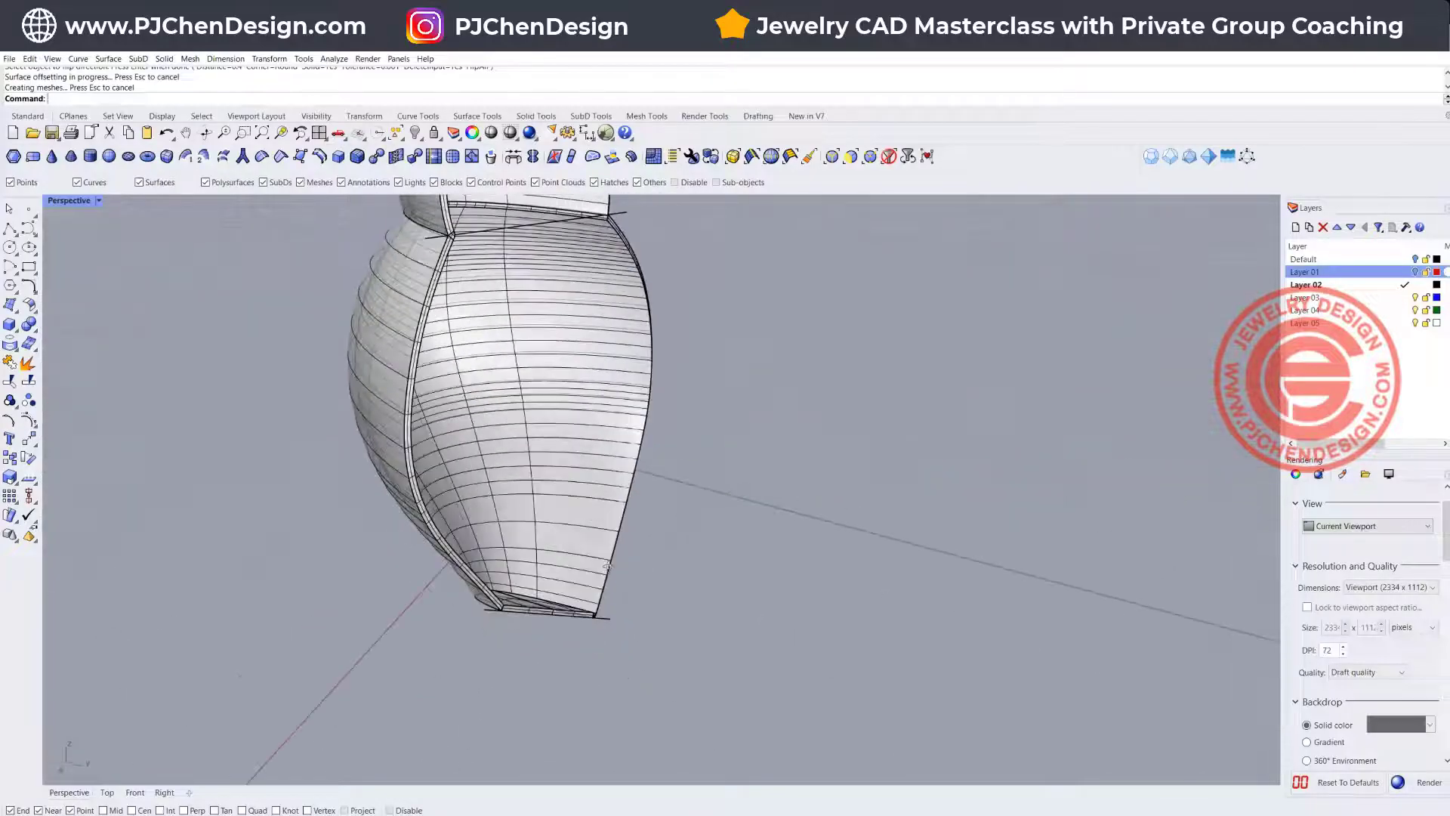
pyautogui.hotkey('ctrl', 'z')
# Step: Offset the shell polysurface inward as a solid with the distance set to 0.8
pyautogui.press('Return')
pyautogui.scroll(-3, 527, 407)
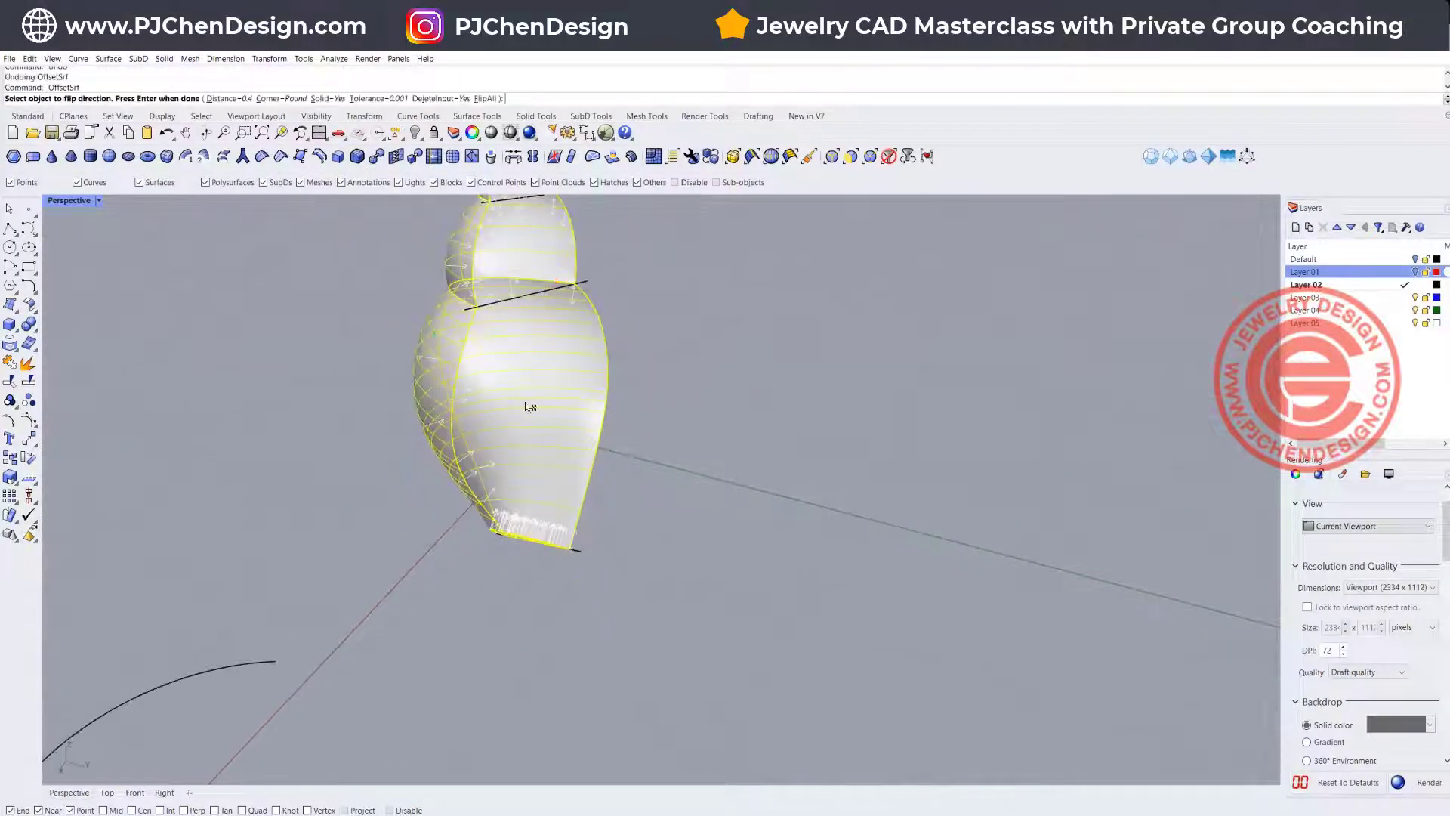
pyautogui.click(225, 98)
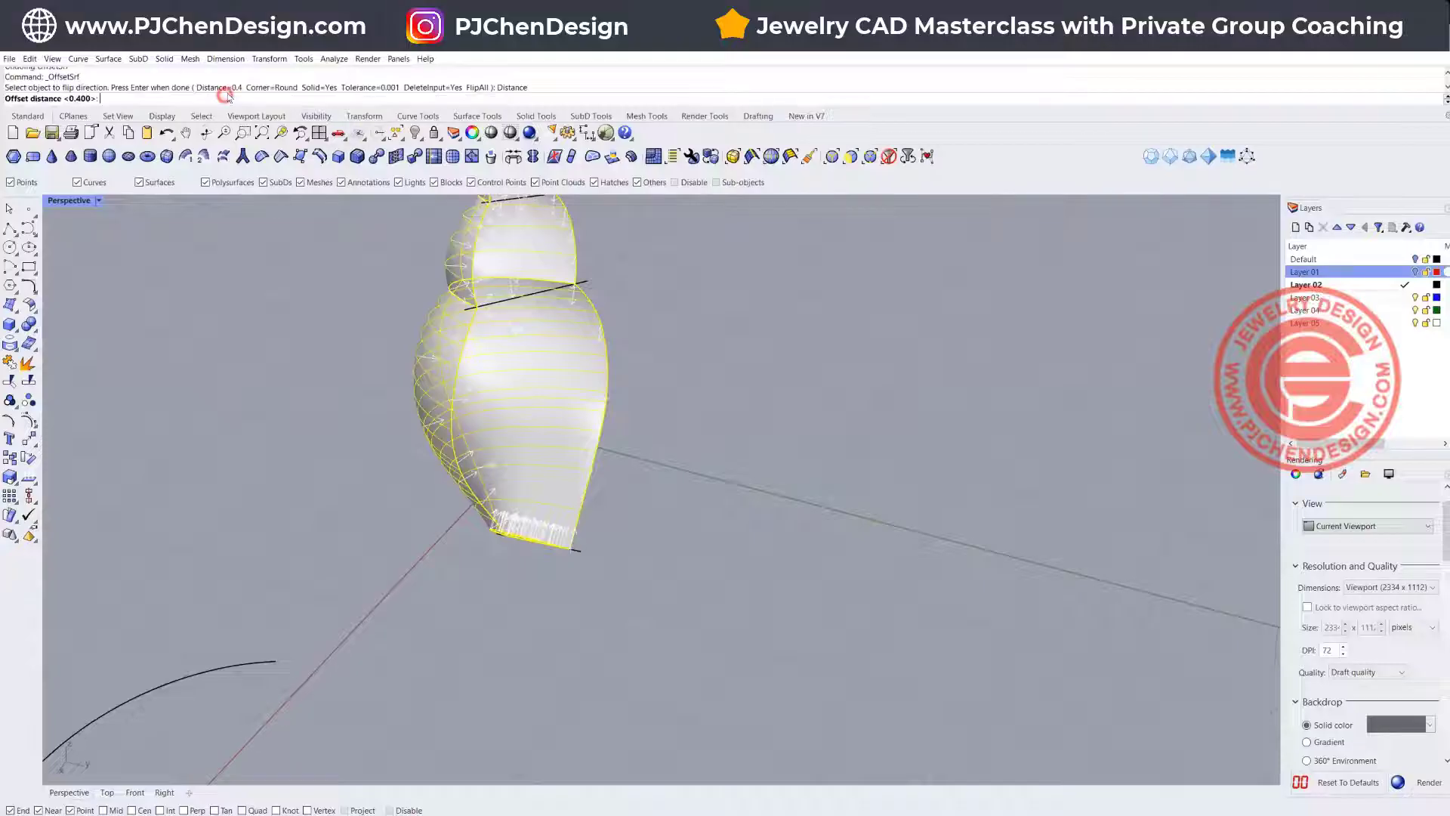
pyautogui.press('Return')
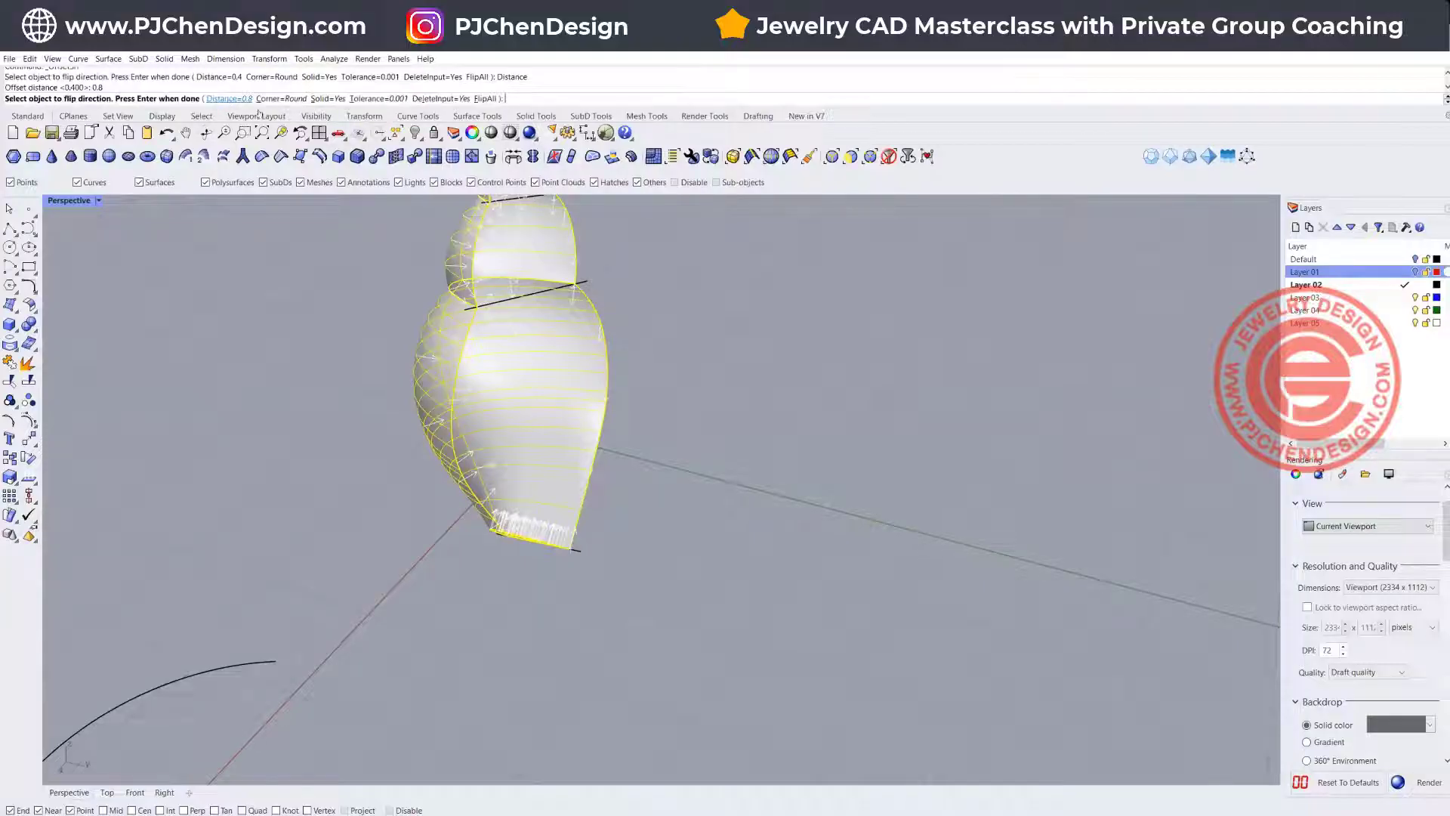
pyautogui.press('Return')
# Step: Examine the thickened shell's wall and inner surfaces from the bottom opening up to the tip and along the whorl seams
pyautogui.click(660, 418)
pyautogui.moveTo(660, 419); pyautogui.dragTo(638, 457, button='right')
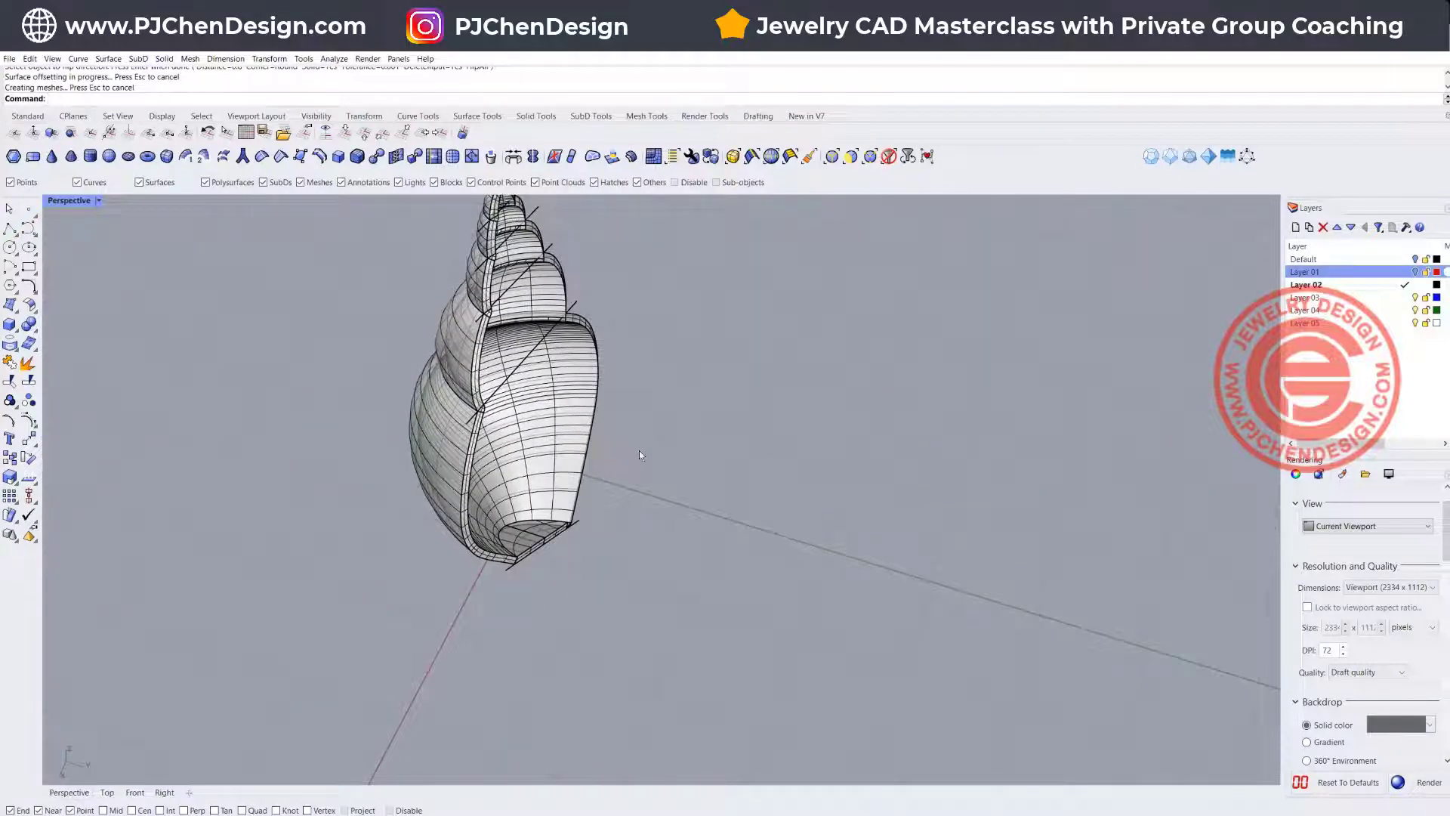
pyautogui.scroll(-2, 593, 404)
pyautogui.keyDown('shift'); pyautogui.moveTo(594, 405); pyautogui.dragTo(619, 579, button='right'); pyautogui.keyUp('shift')
pyautogui.scroll(7, 594, 412)
pyautogui.scroll(10, 416, 367)
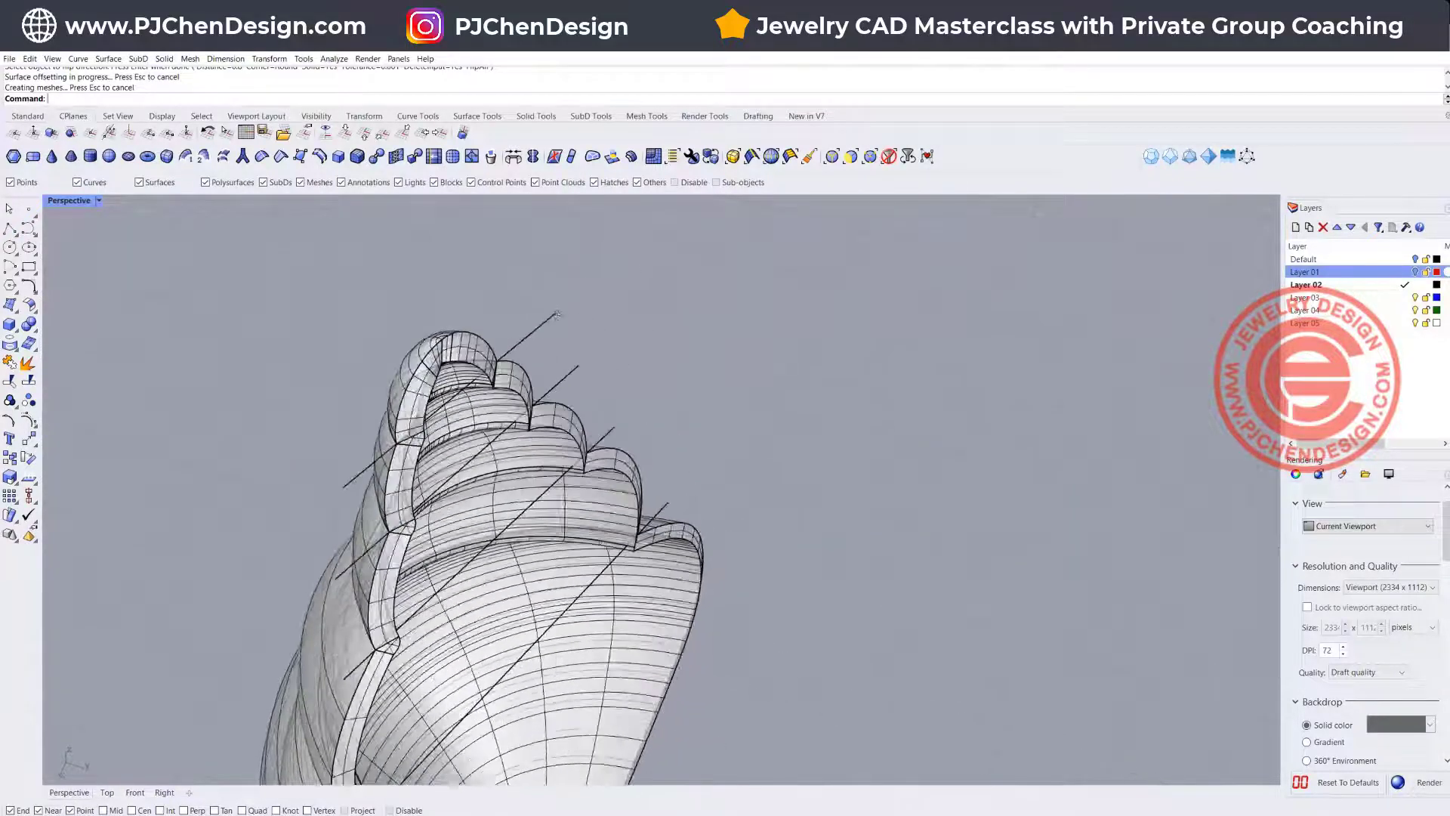
pyautogui.scroll(-8, 412, 384)
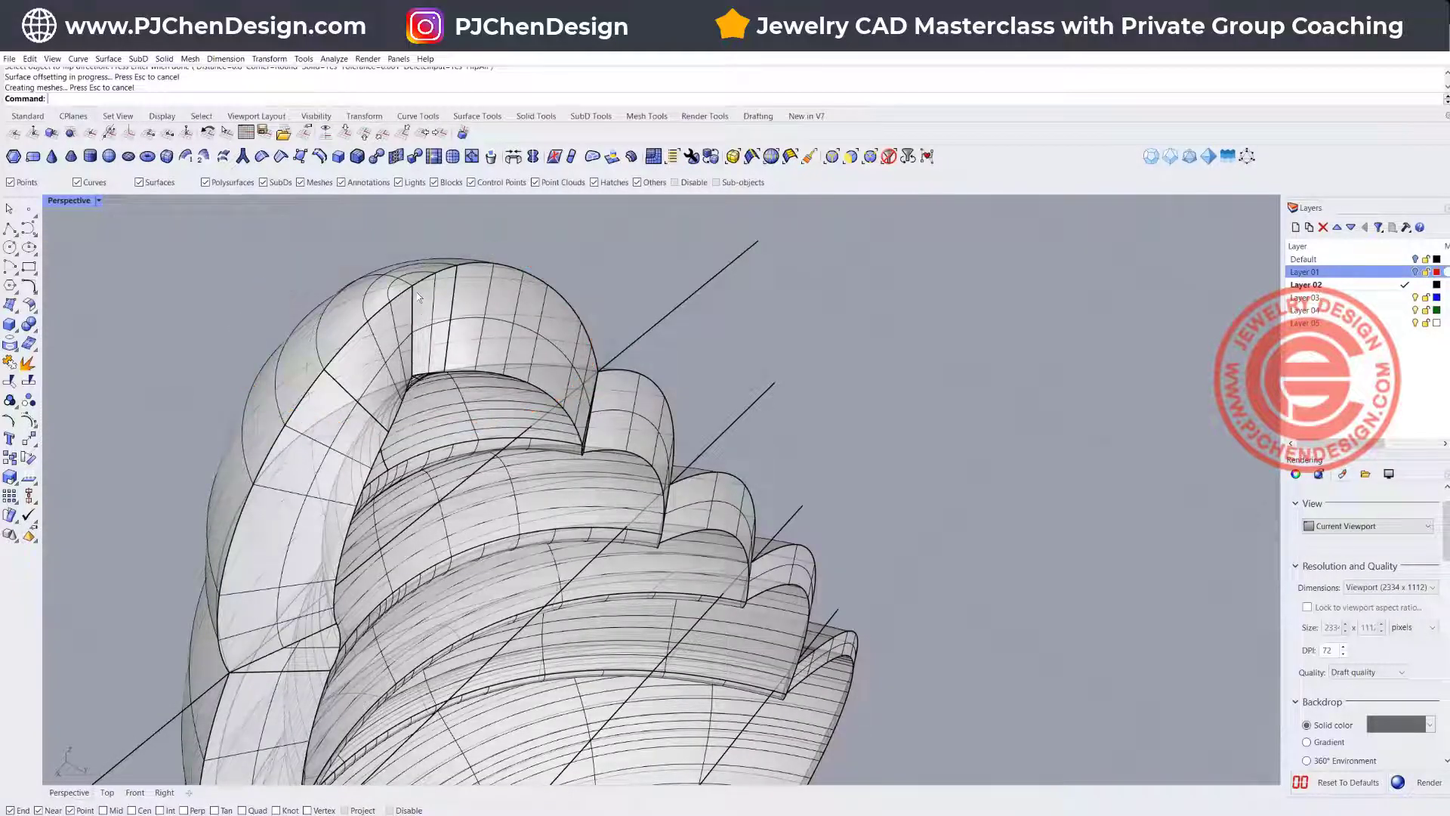
pyautogui.moveTo(422, 323); pyautogui.dragTo(400, 330, button='right')
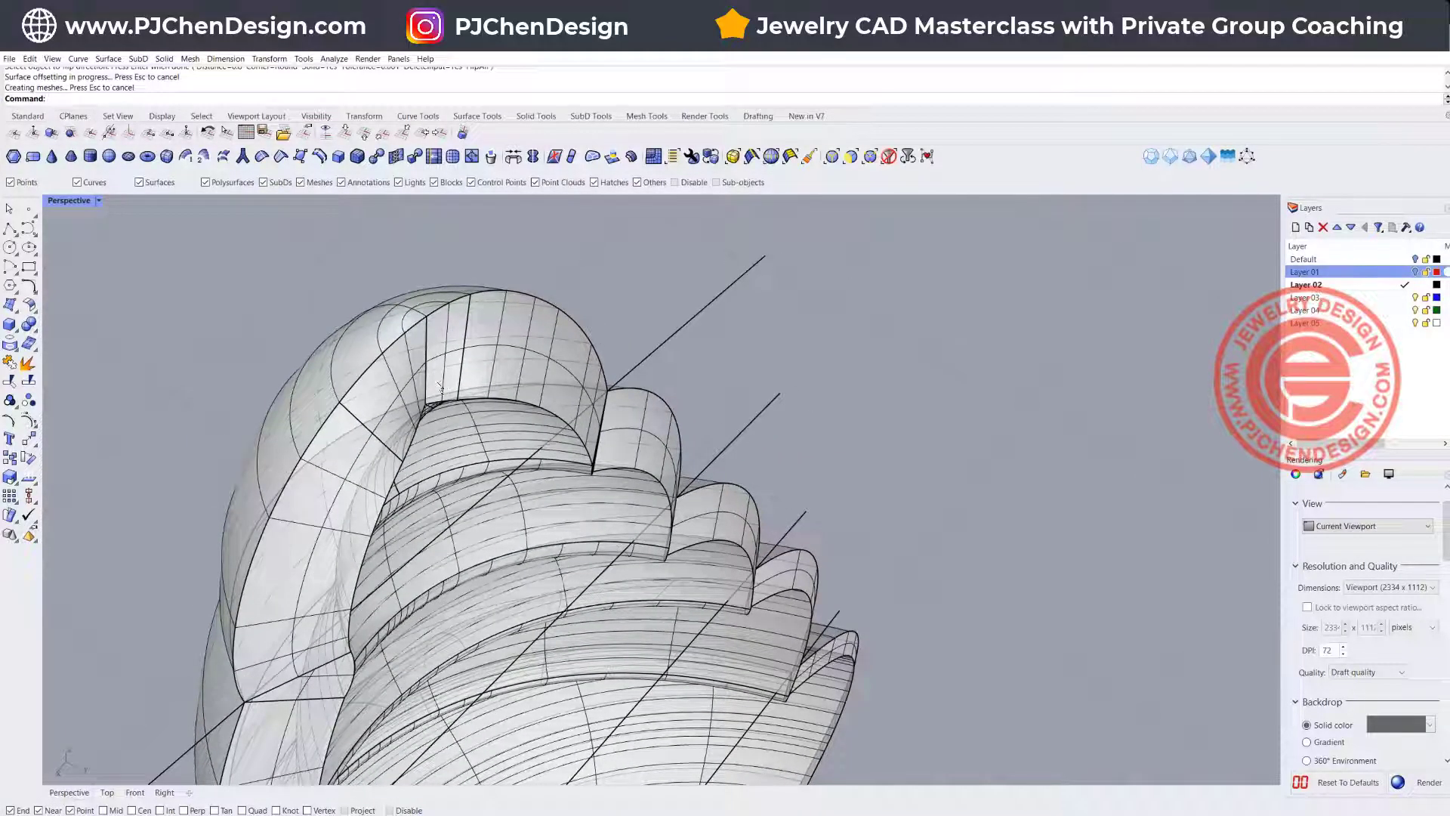
pyautogui.scroll(-6, 549, 521)
pyautogui.moveTo(549, 521); pyautogui.dragTo(438, 393, button='right')
pyautogui.scroll(10, 423, 363)
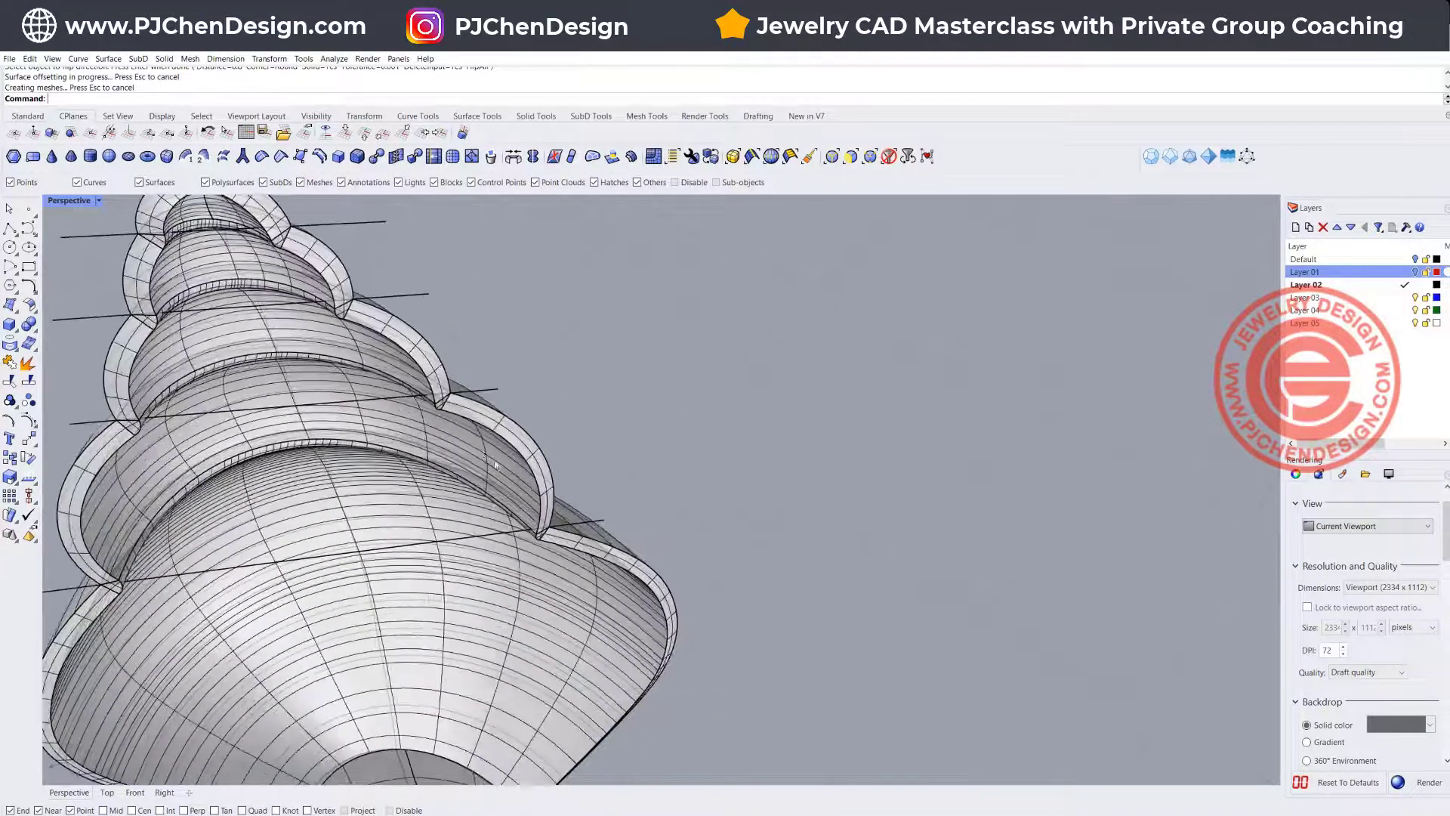
pyautogui.scroll(-5, 430, 363)
pyautogui.moveTo(548, 499); pyautogui.dragTo(649, 446, button='right')
pyautogui.scroll(-3, 563, 445)
pyautogui.moveTo(604, 522); pyautogui.dragTo(598, 475, button='right')
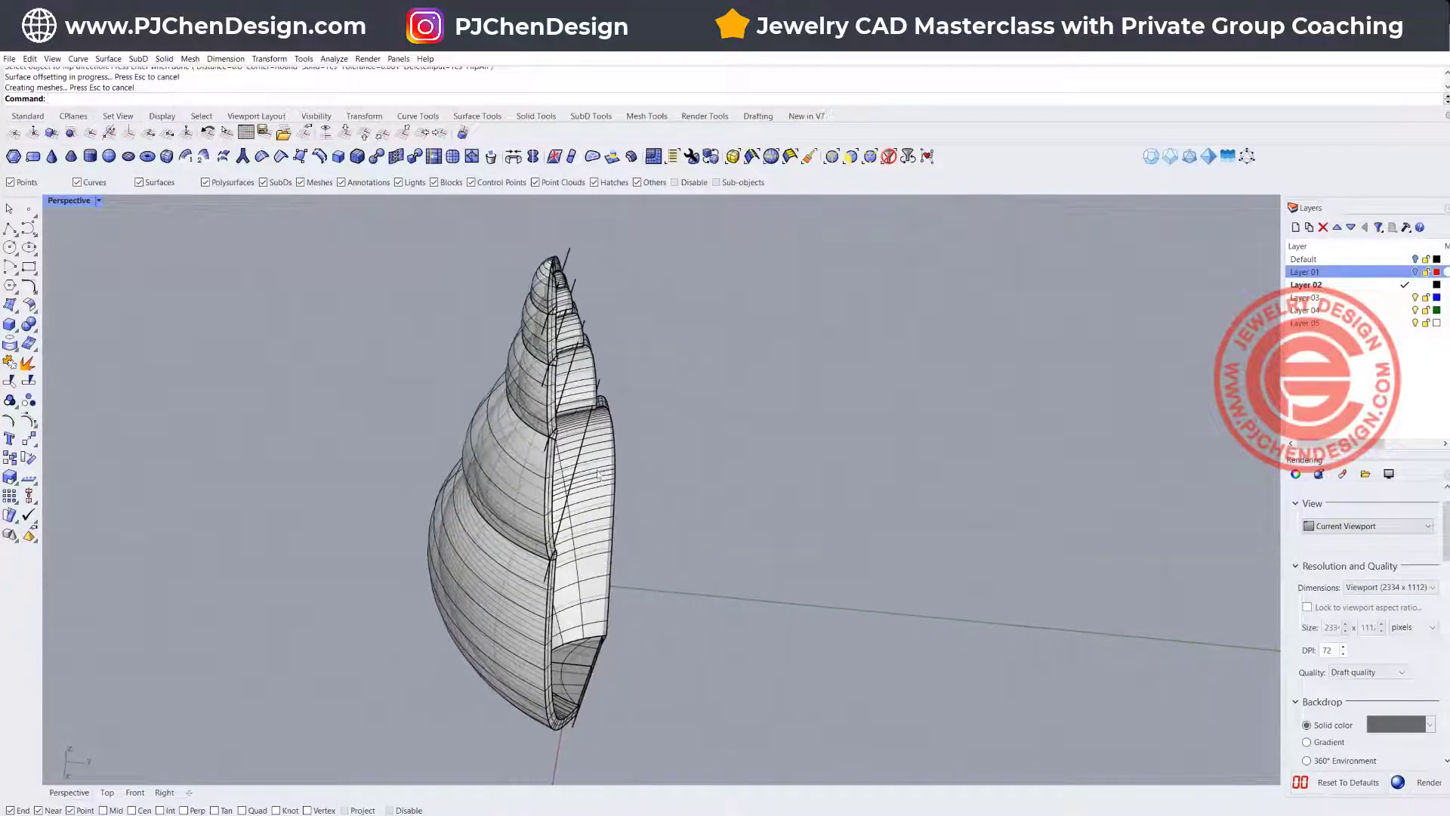
# Step: Undo the 0.8 offset and close the open back of the shell polysurface with the Cap command
pyautogui.hotkey('ctrl', 'z')
pyautogui.moveTo(736, 456); pyautogui.dragTo(739, 458, button='right')
pyautogui.click(554, 435)
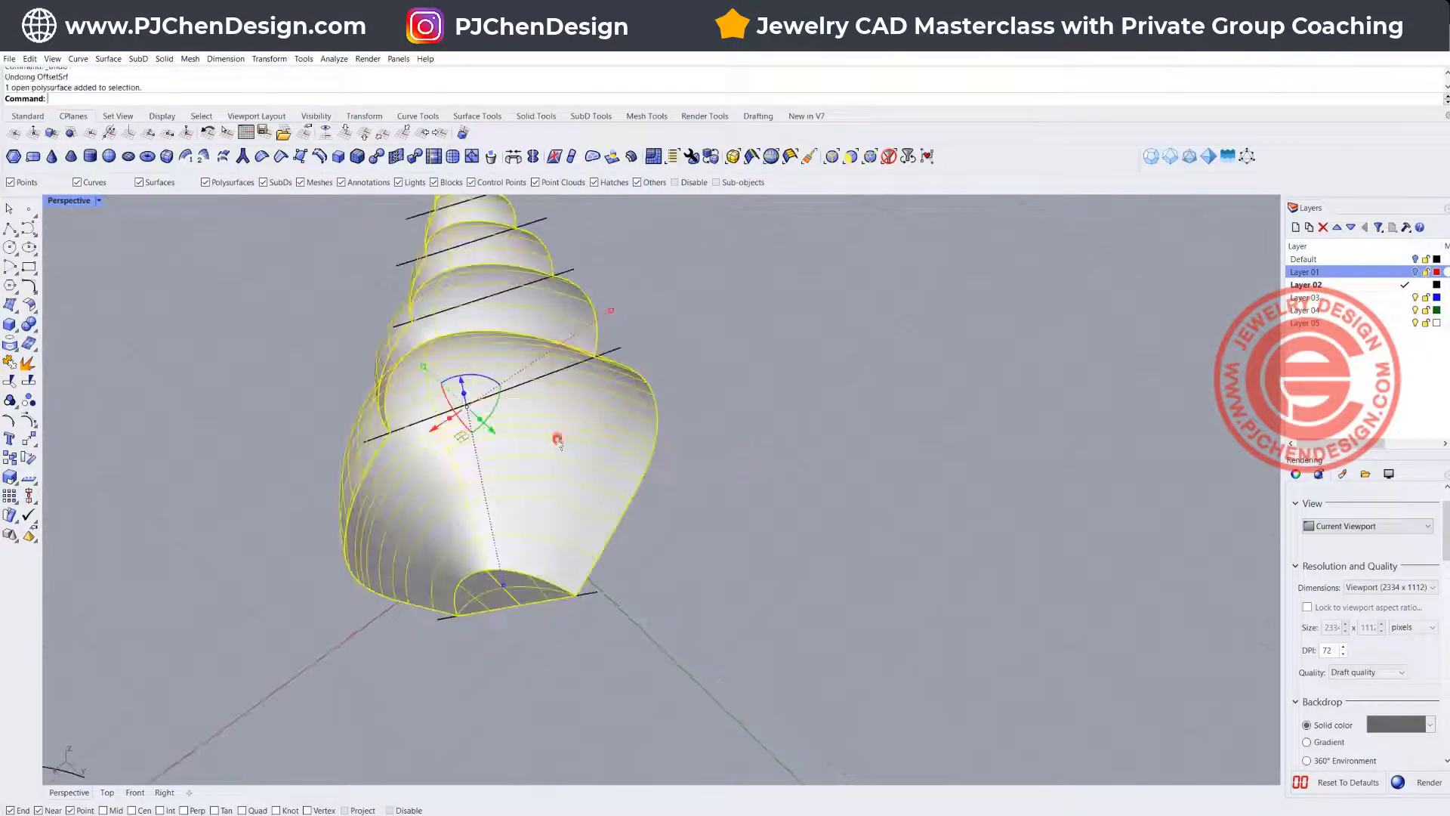
pyautogui.press('Return')
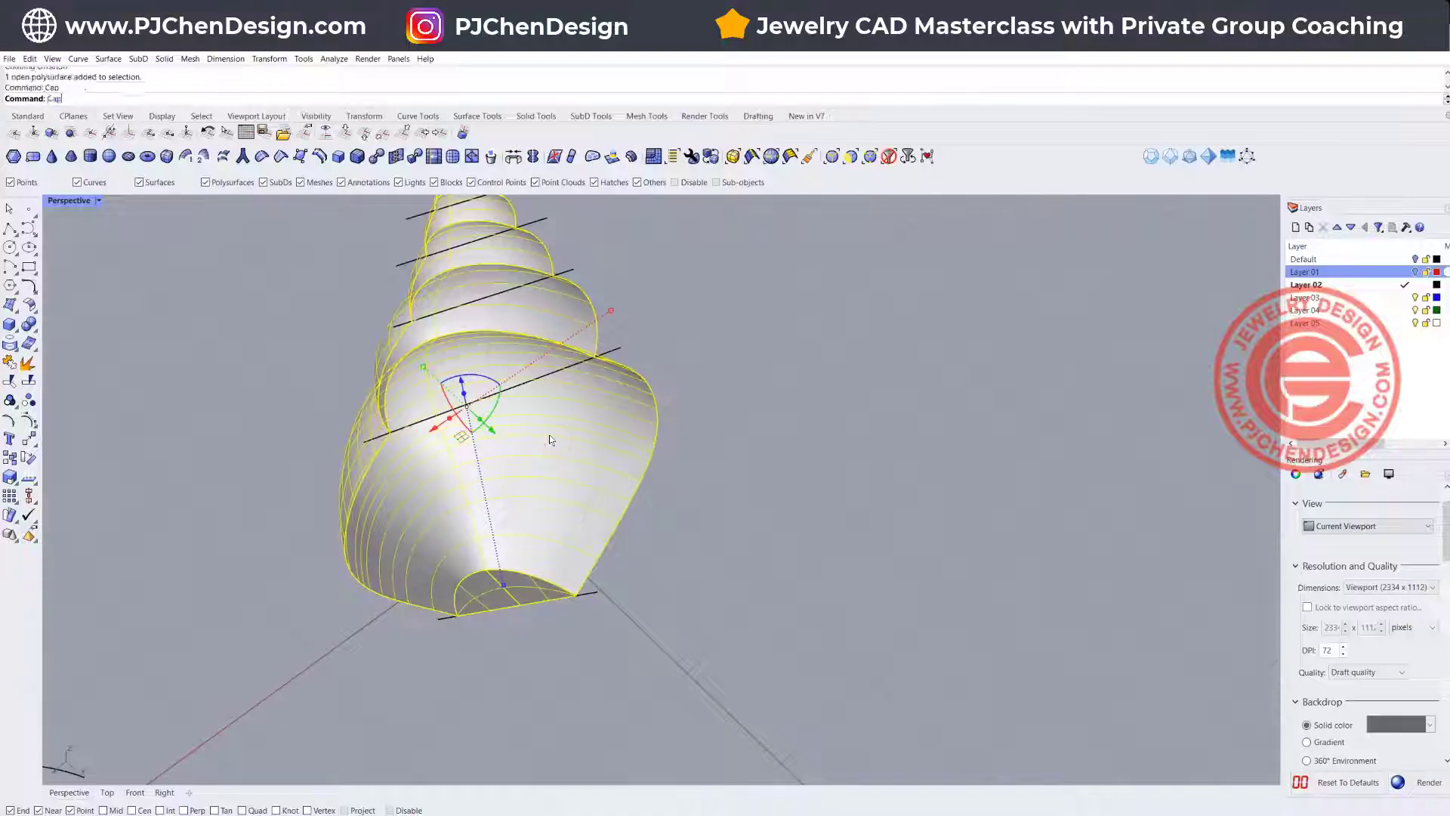
# Step: Shell the capped seashell solid with a thickness of 0.5, removing the flat back face
pyautogui.moveTo(674, 450); pyautogui.dragTo(693, 460, button='right')
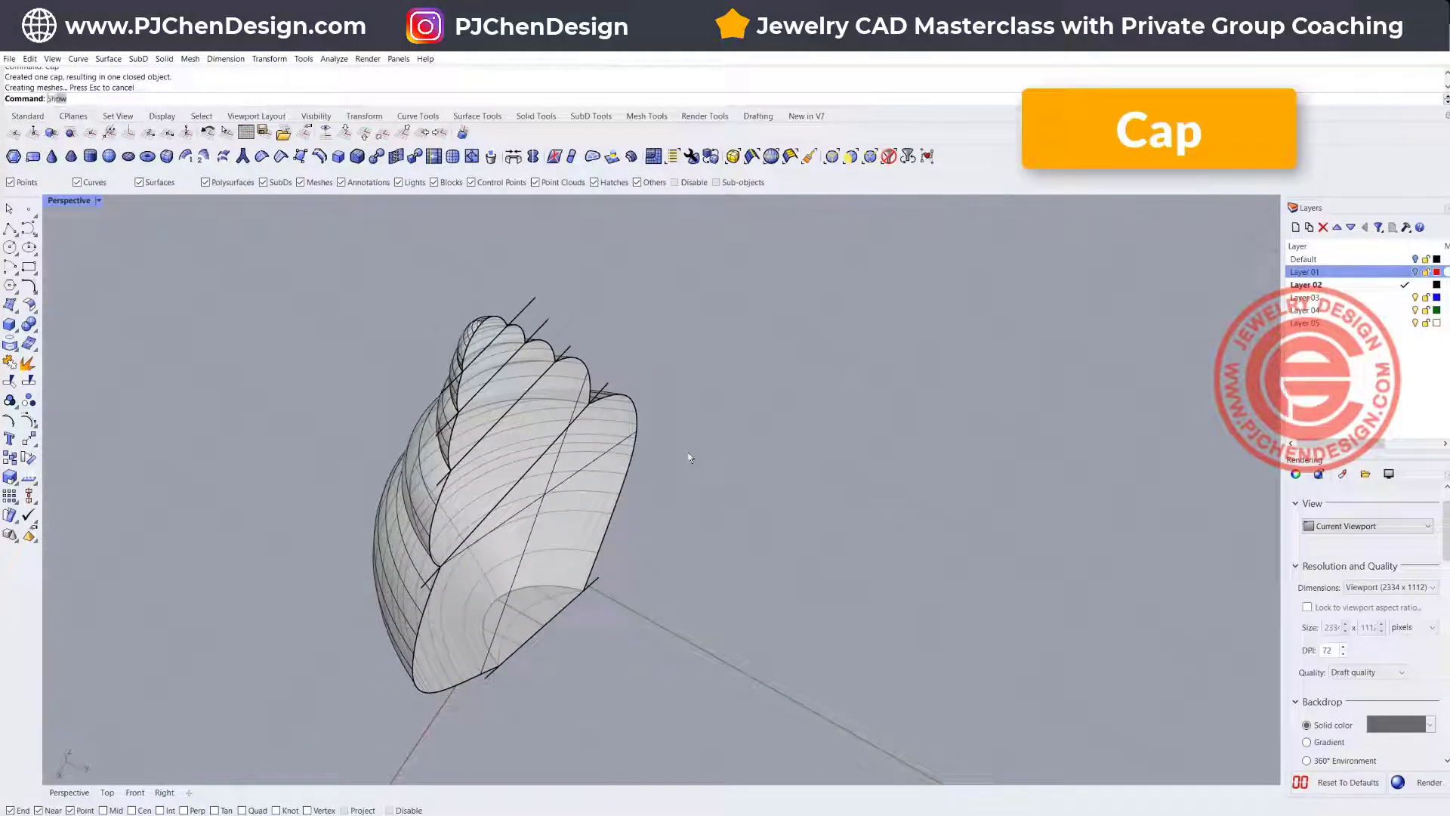
pyautogui.write('She')
pyautogui.press('Return')
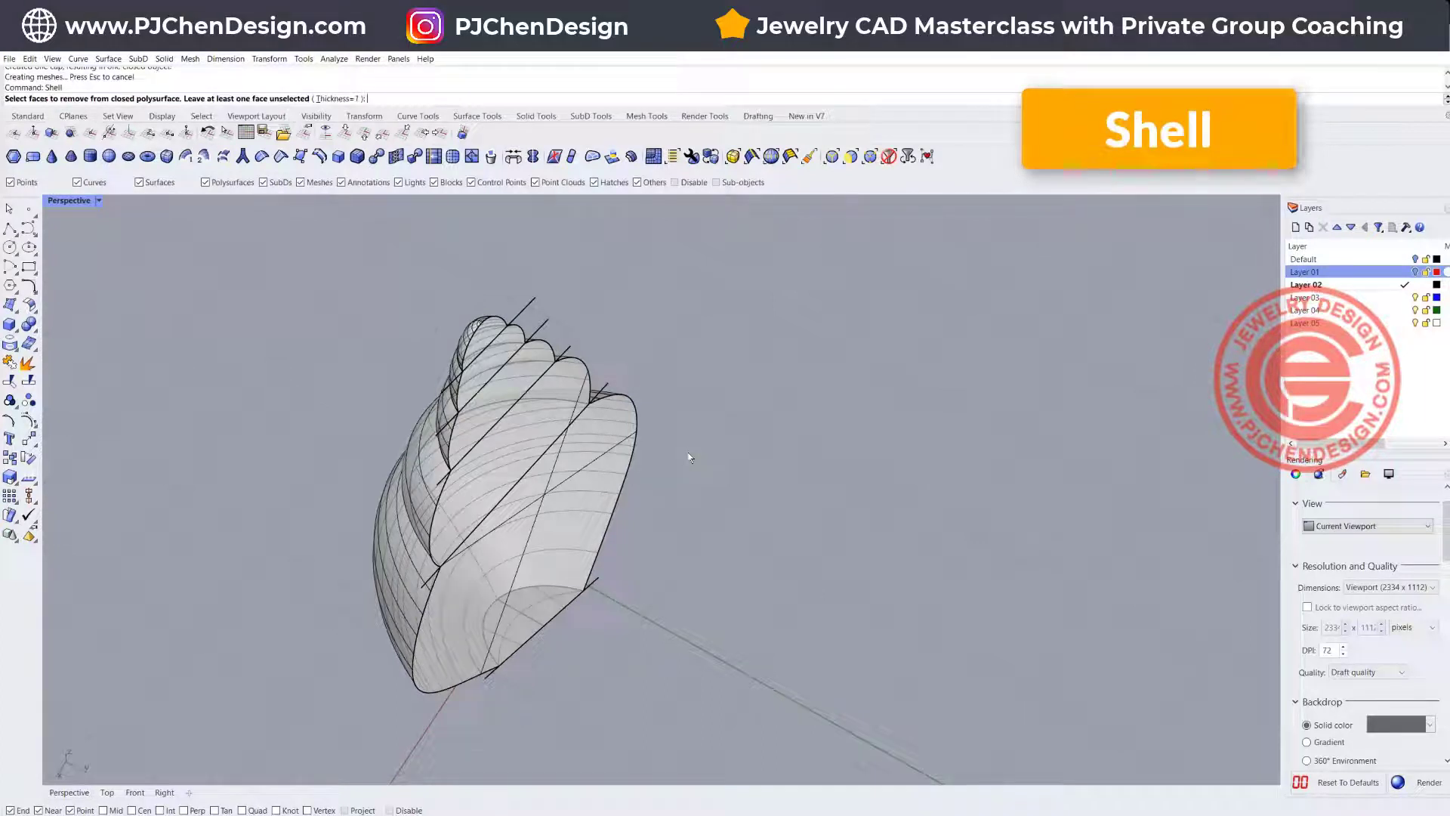
pyautogui.click(337, 98)
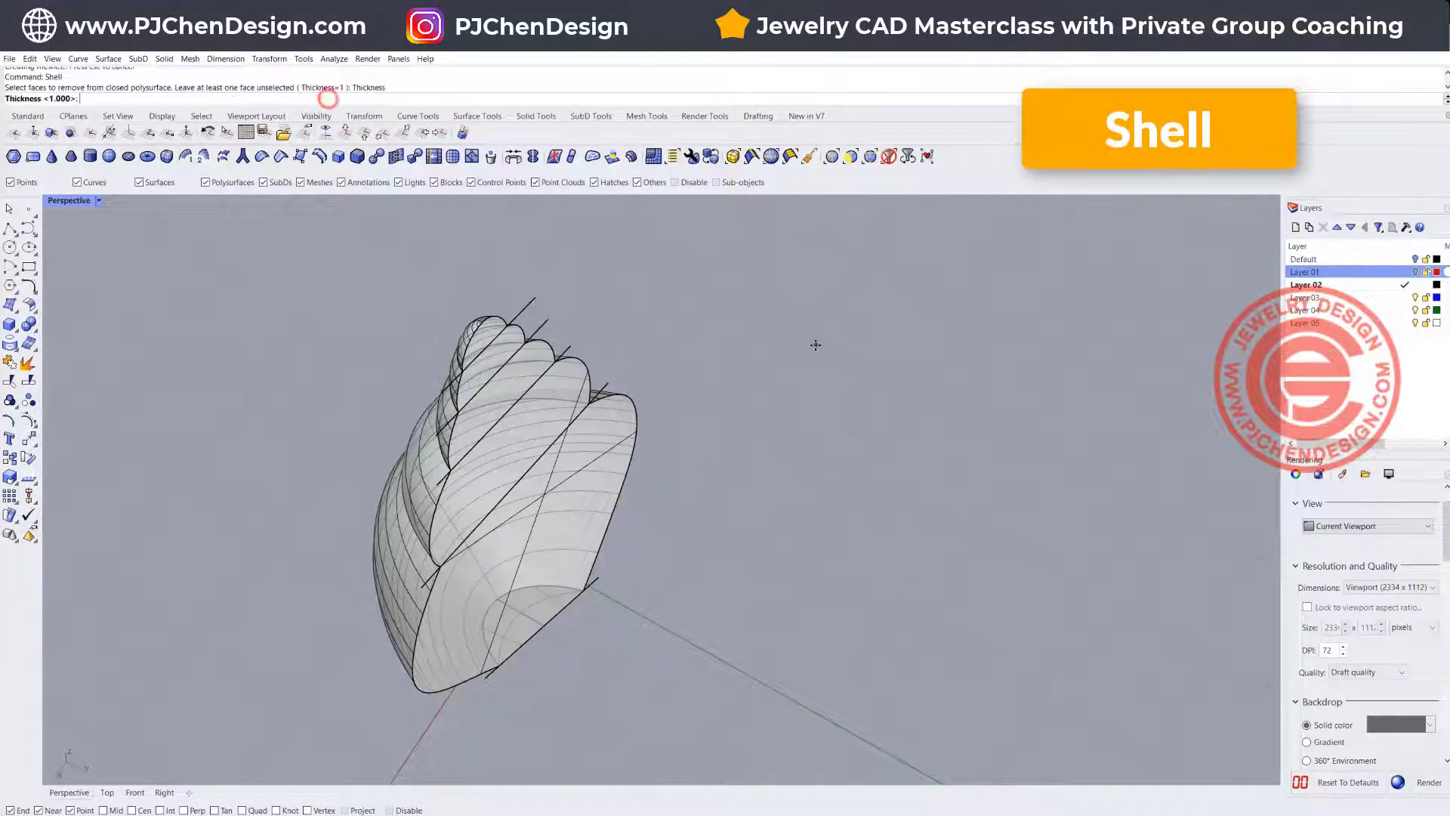
pyautogui.write('0.5')
pyautogui.press('Return')
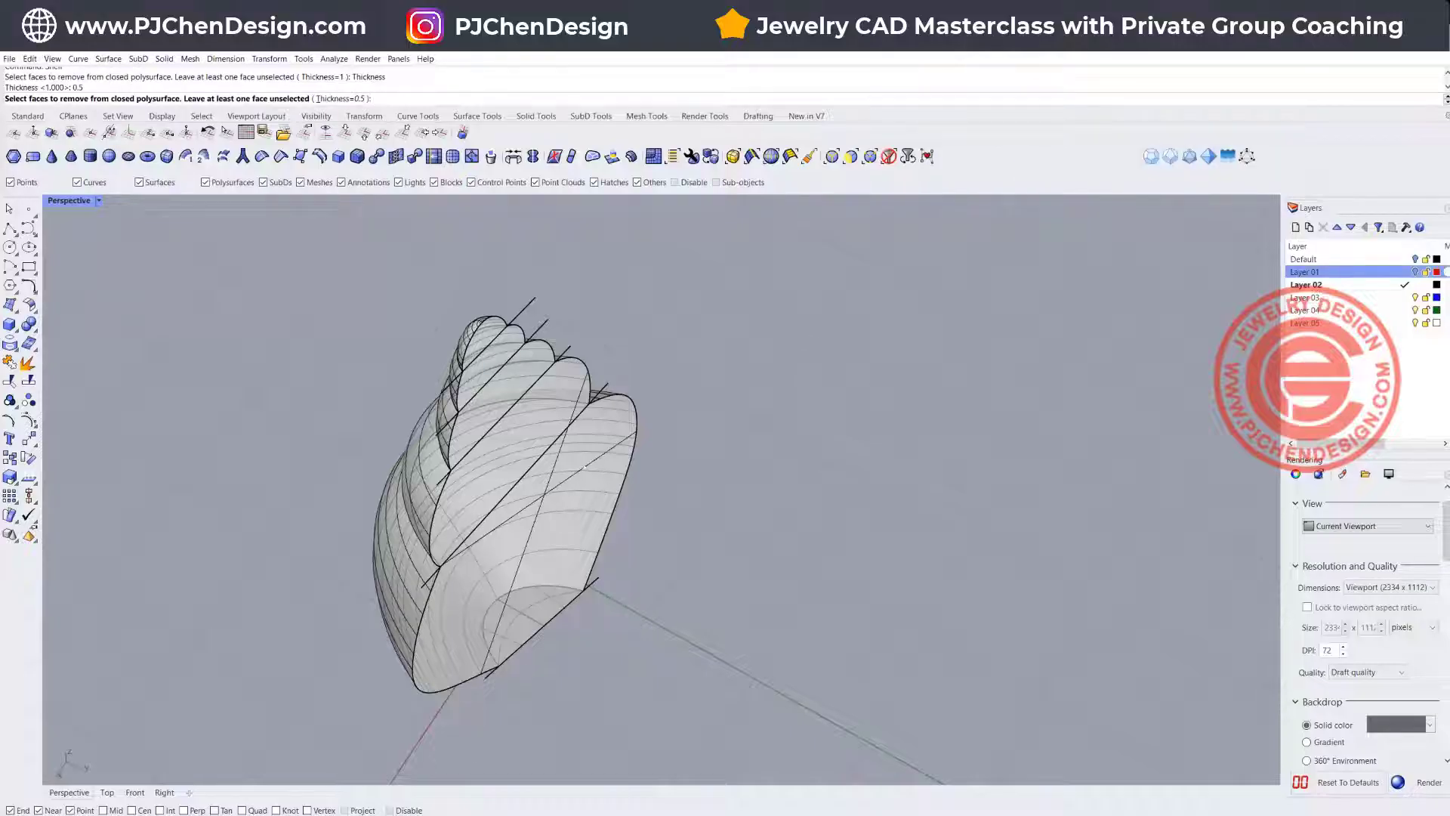
pyautogui.click(583, 469)
pyautogui.press('Return')
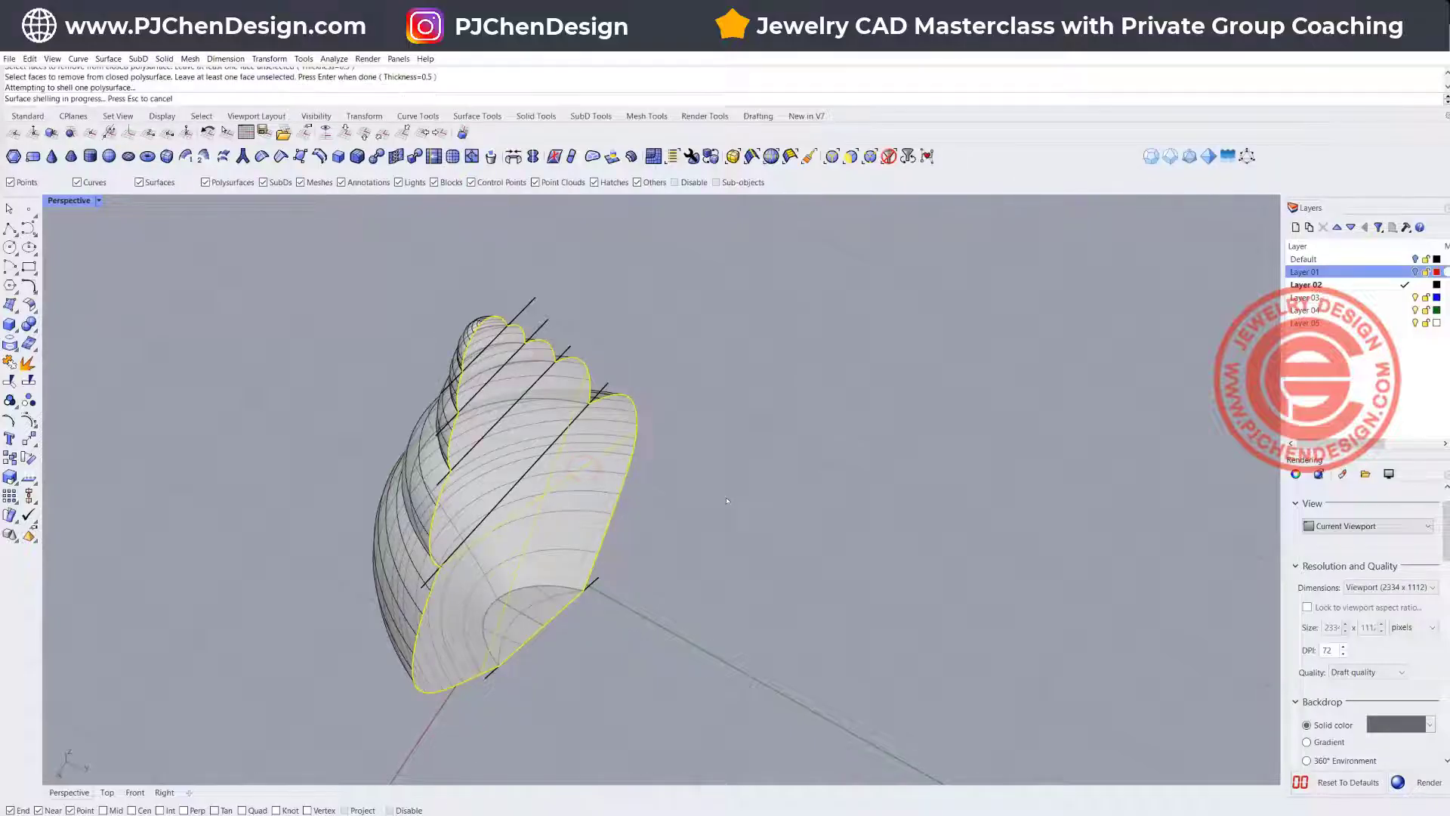
pyautogui.click(755, 475)
# Step: Inspect the hollowed shell's wall from the open back, and undo both the Shell and the Cap operations
pyautogui.moveTo(667, 519); pyautogui.dragTo(619, 369, button='right')
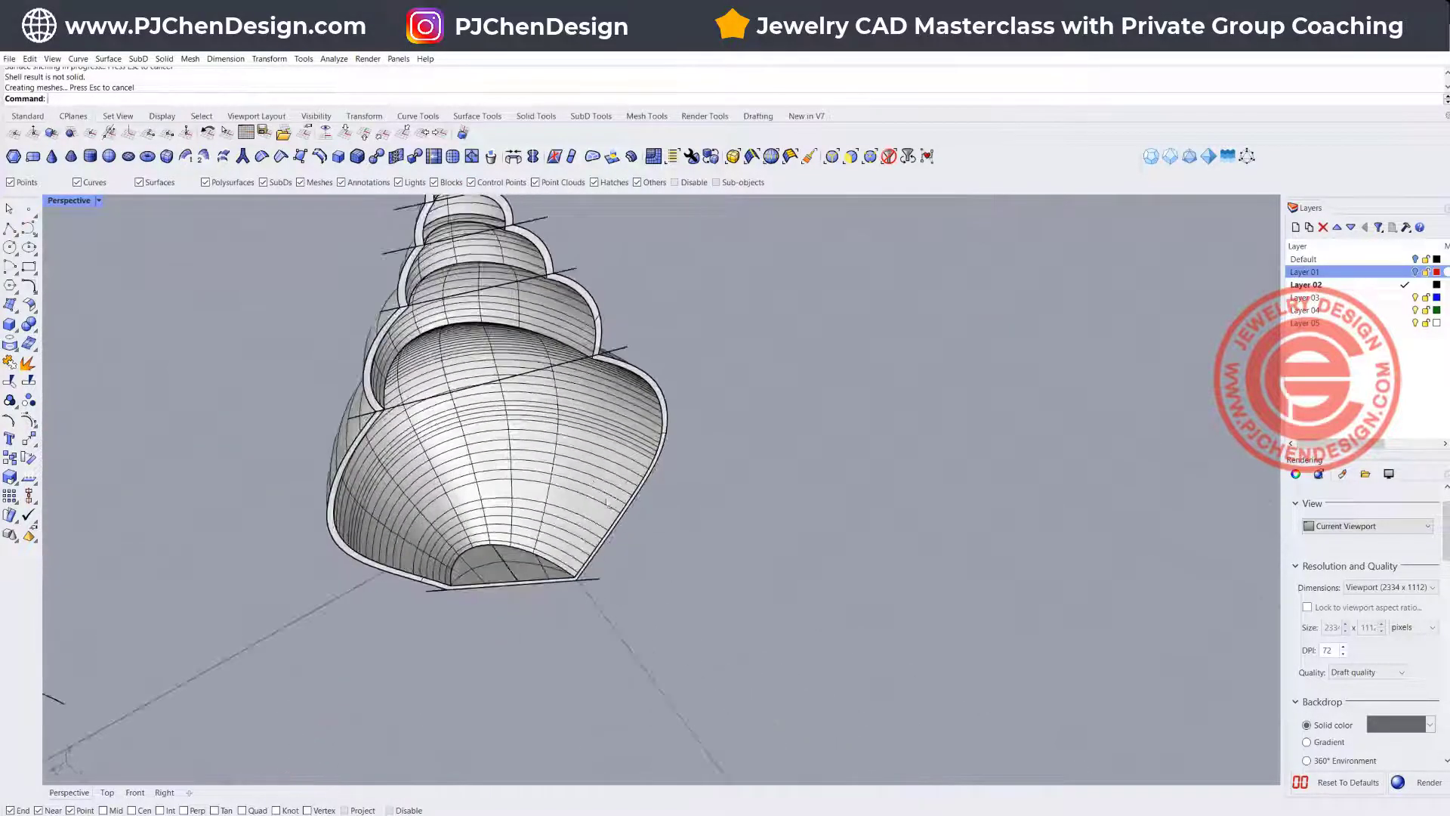
pyautogui.scroll(3, 430, 408)
pyautogui.moveTo(483, 408); pyautogui.dragTo(317, 355, button='right')
pyautogui.moveTo(597, 469); pyautogui.dragTo(525, 427, button='right')
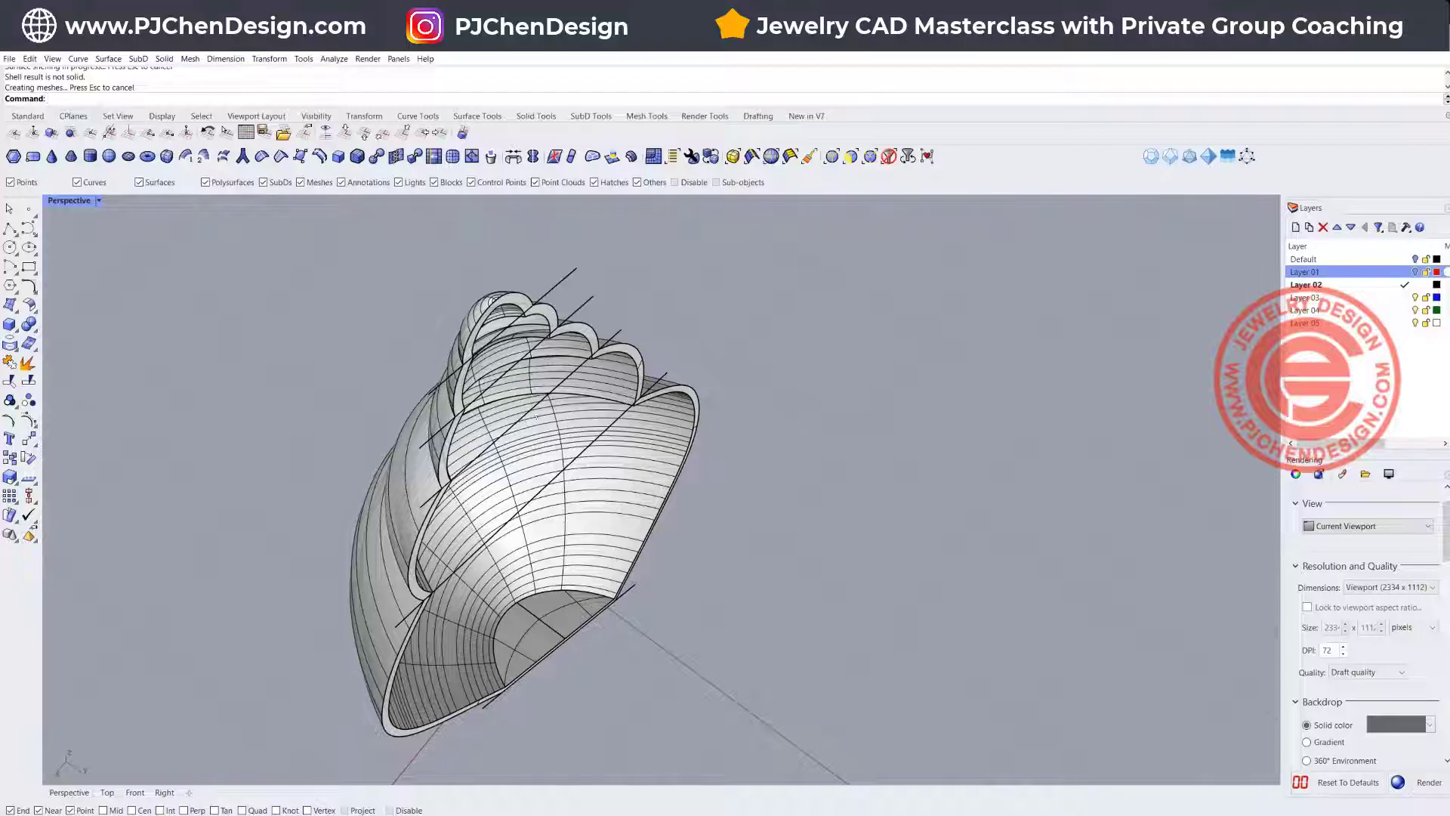
pyautogui.hotkey('ctrl', 'z')
pyautogui.hotkey('ctrl', 'z')
pyautogui.click(771, 492)
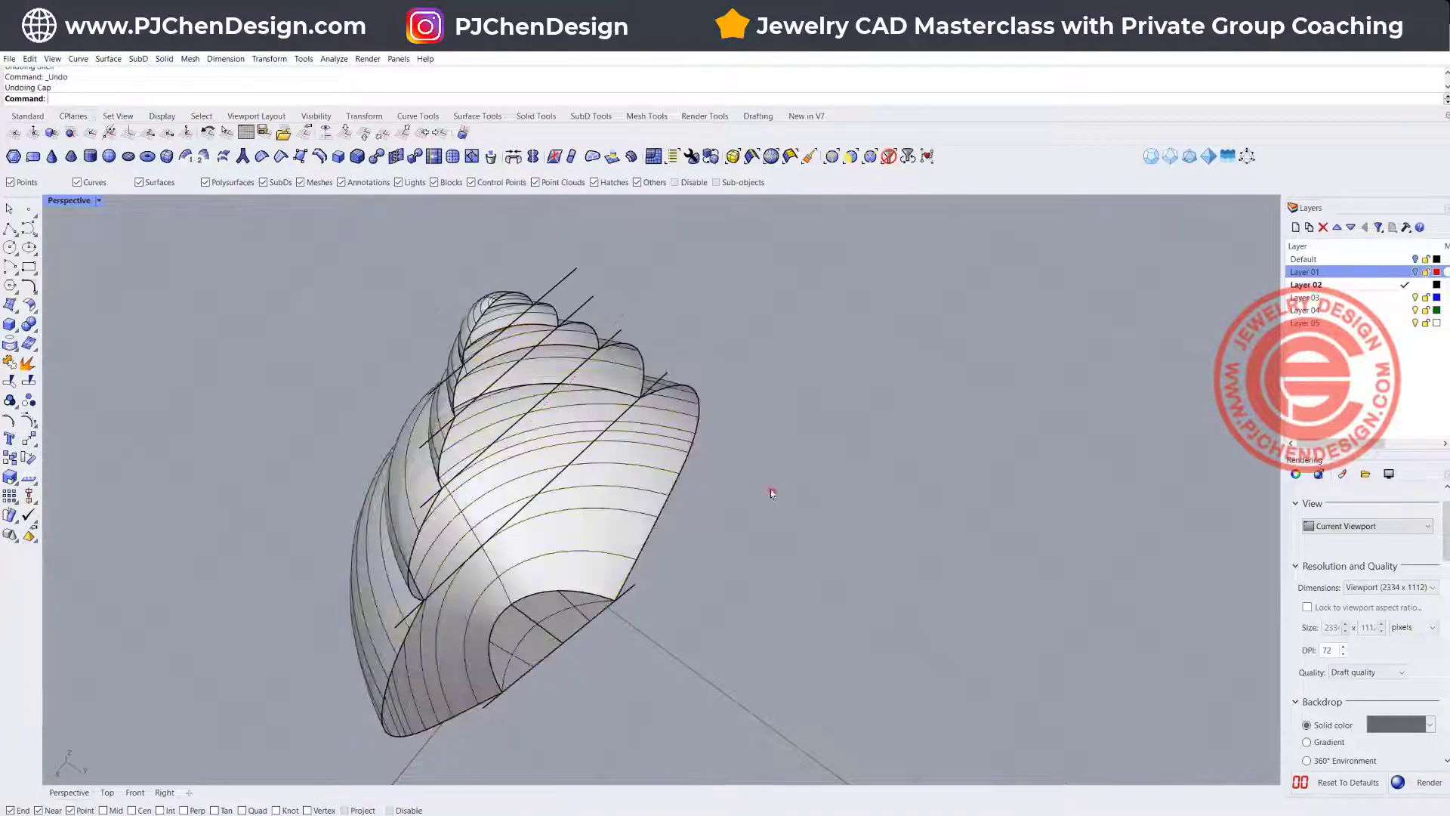
# Step: Make a smaller, uniformly scaled duplicate of the shell polysurface inside the original, undoing any misplaced scaling first
pyautogui.moveTo(771, 492); pyautogui.dragTo(624, 431, button='right')
pyautogui.click(623, 432)
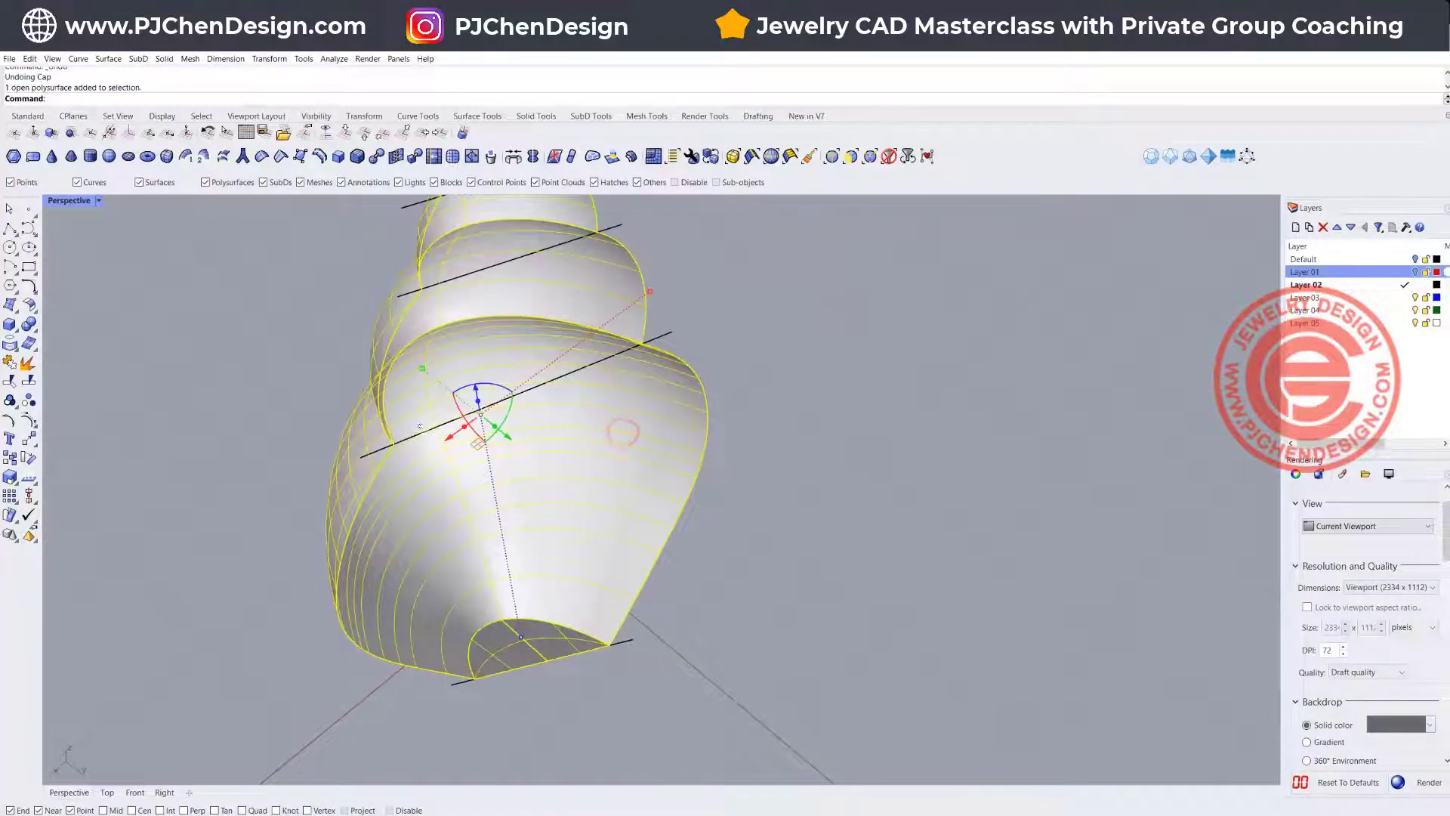
pyautogui.scroll(-5, 618, 457)
pyautogui.moveTo(617, 458); pyautogui.dragTo(572, 448, button='right')
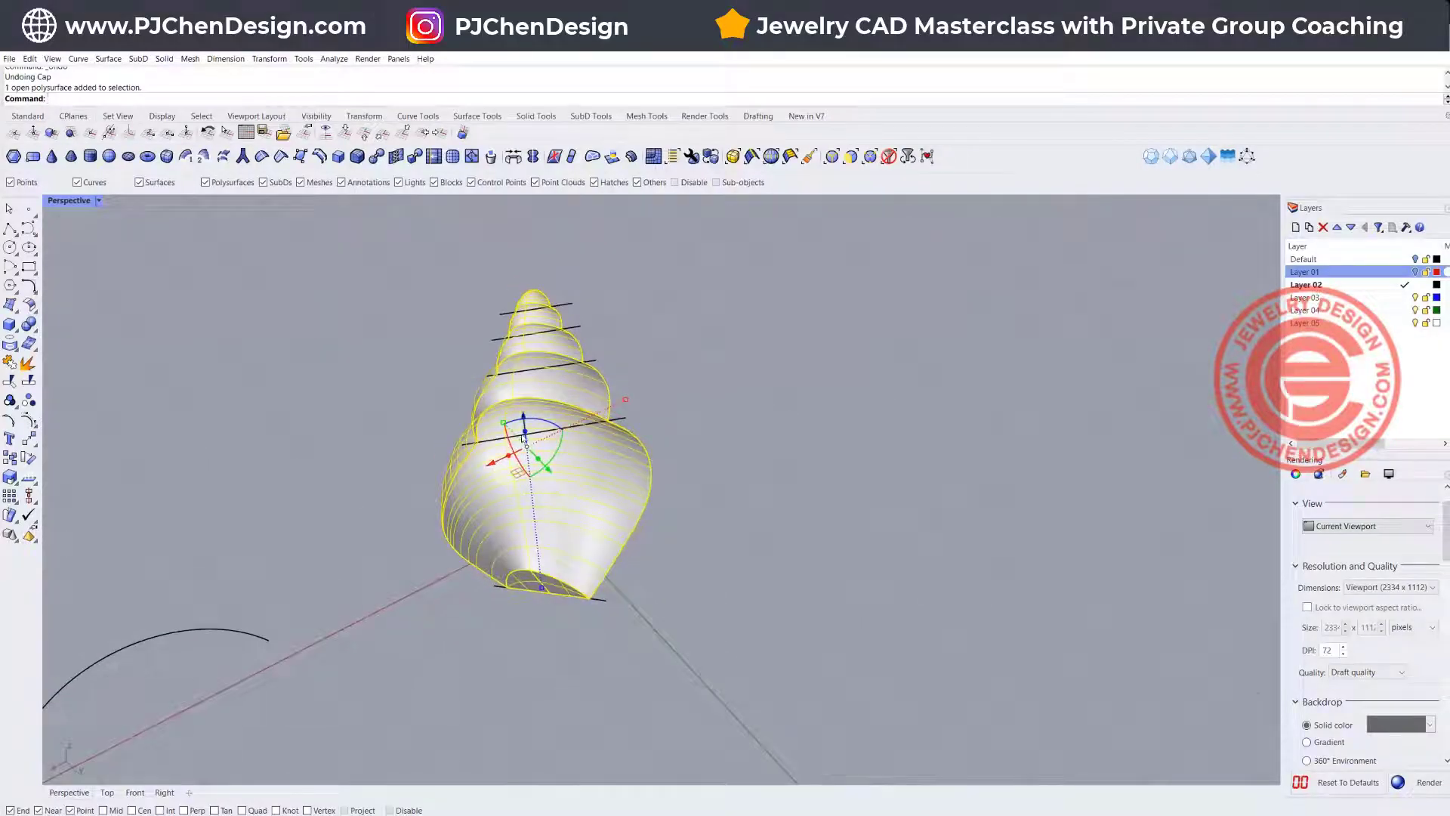
pyautogui.moveTo(503, 423); pyautogui.dragTo(512, 429)
pyautogui.hotkey('ctrl', 'z')
pyautogui.click(831, 511)
pyautogui.moveTo(628, 486); pyautogui.dragTo(668, 458, button='right')
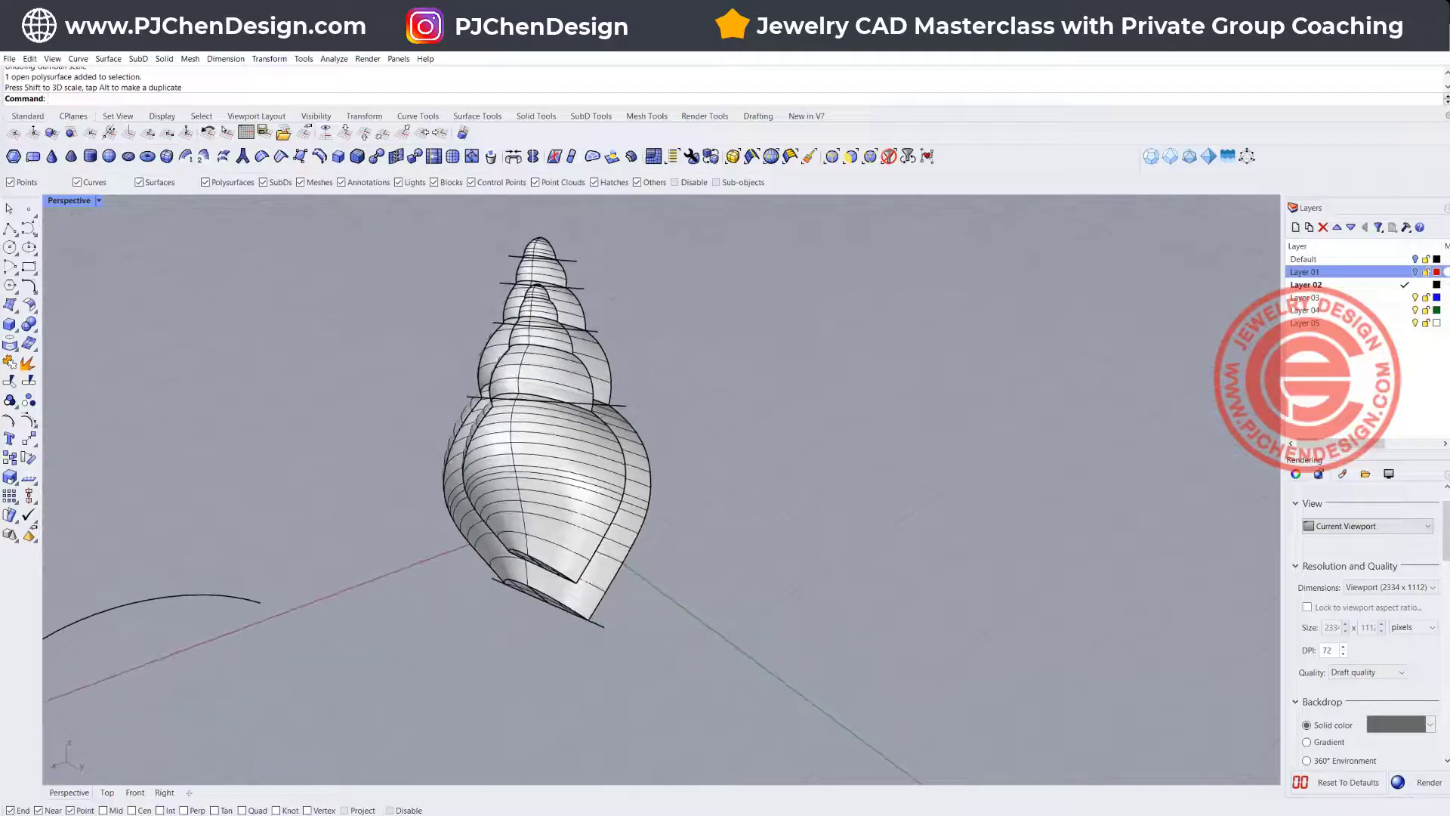
# Step: Align the flat back edges of the outer and inner shell polysurfaces to 0 in the Top view
pyautogui.doubleClick(65, 202)
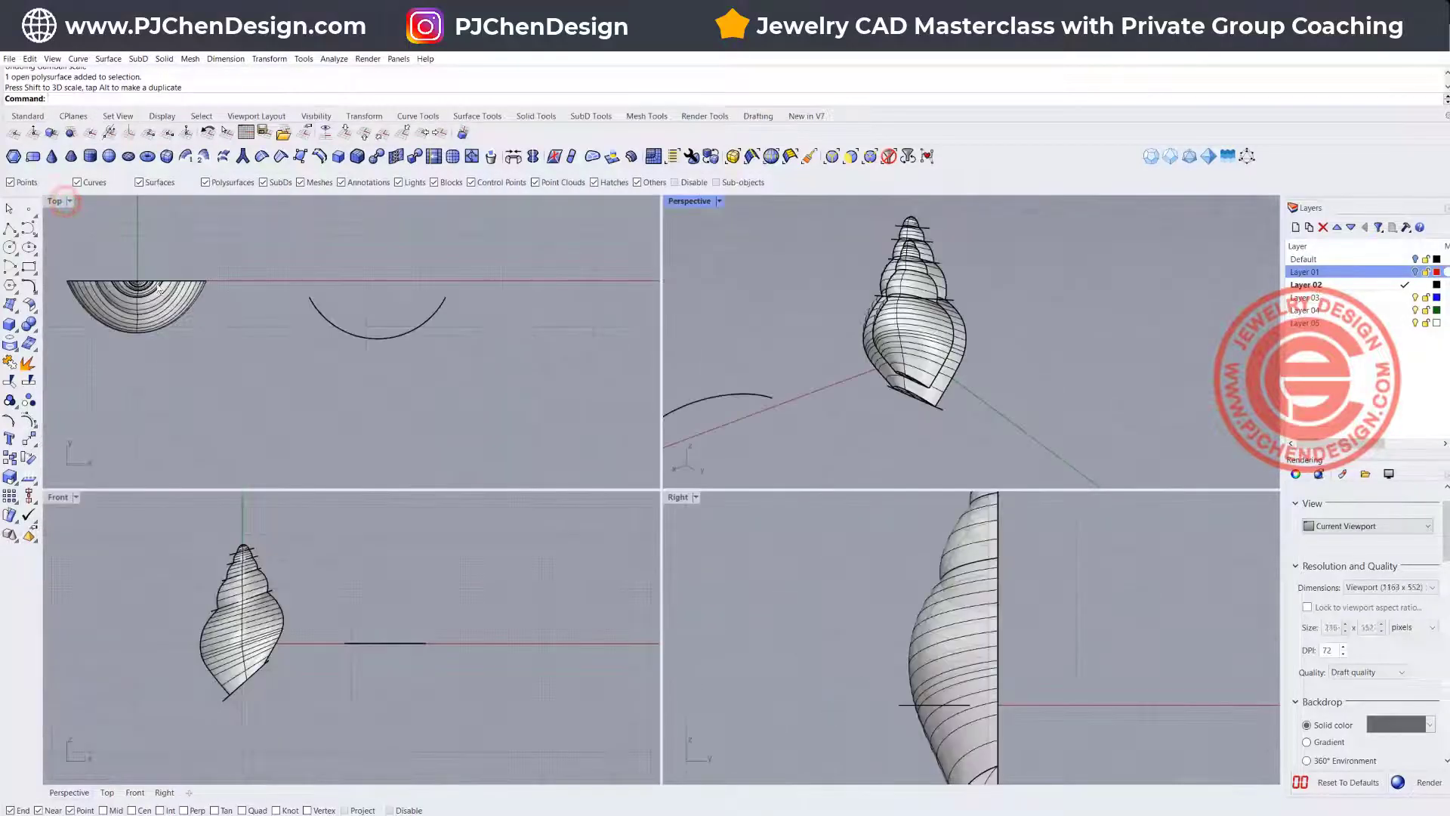
pyautogui.scroll(5, 389, 335)
pyautogui.scroll(2, 389, 335)
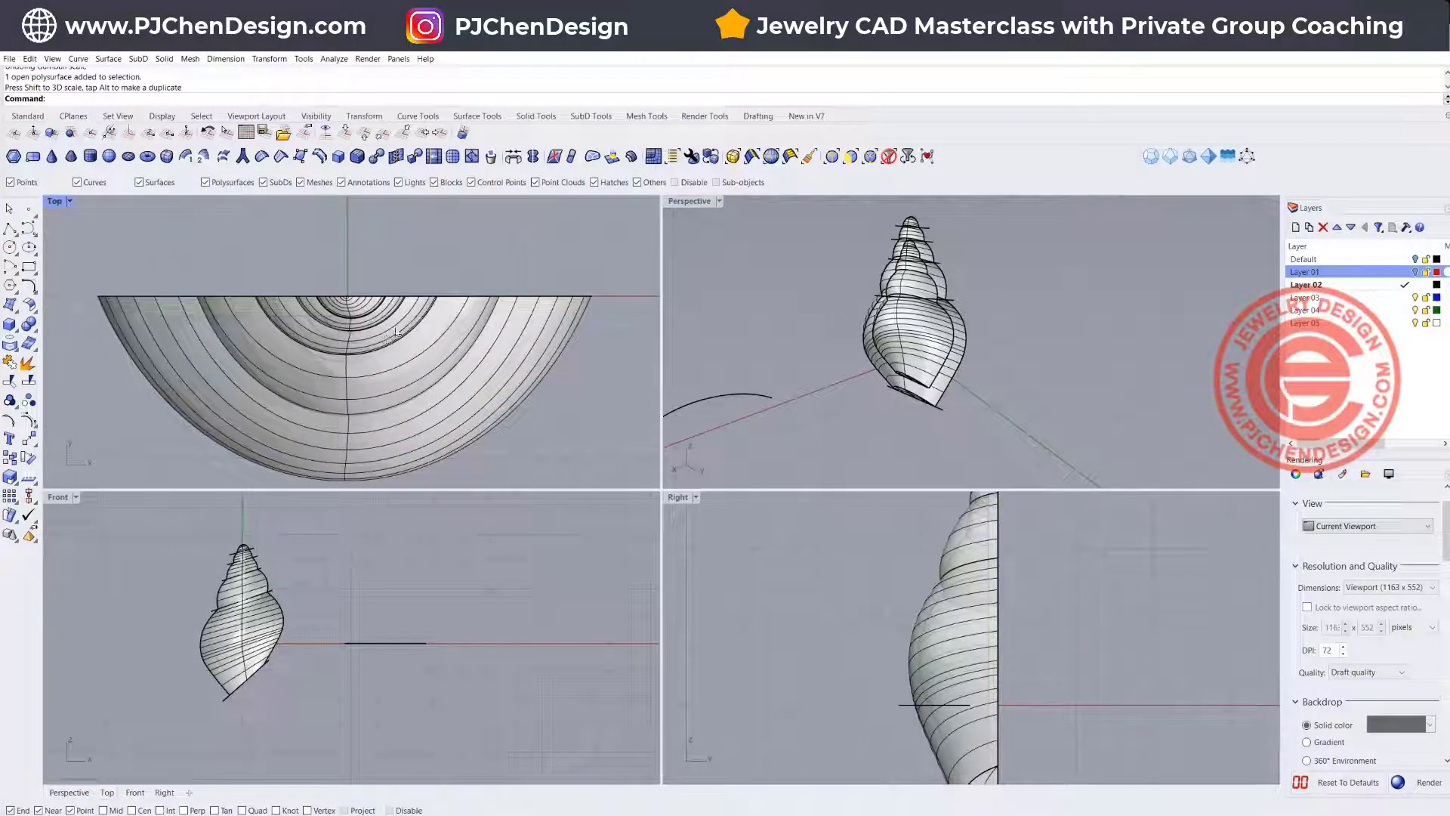
pyautogui.click(438, 316)
pyautogui.keyDown('shift'); pyautogui.click(451, 307); pyautogui.keyUp('shift')
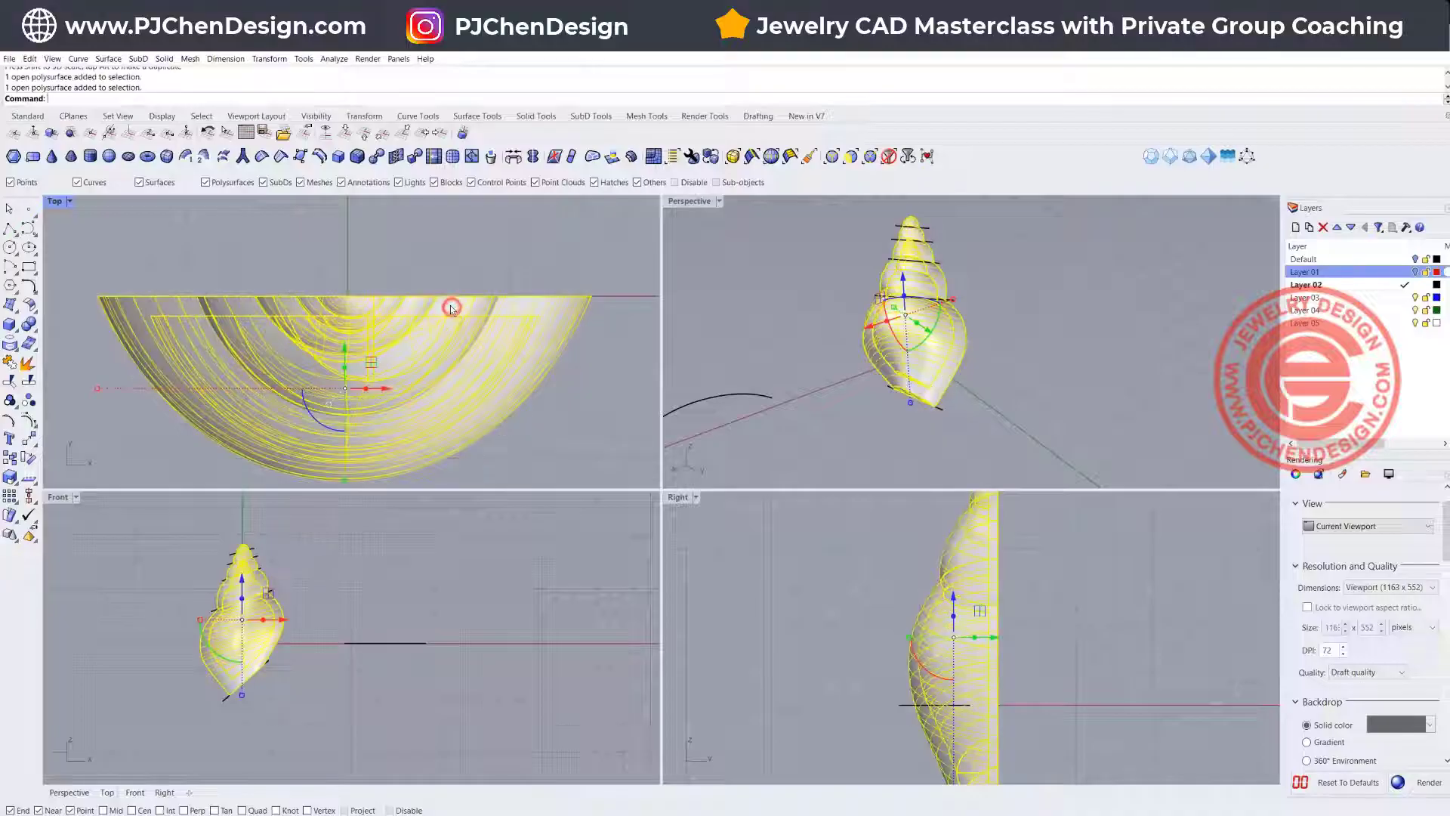
pyautogui.click(33, 500)
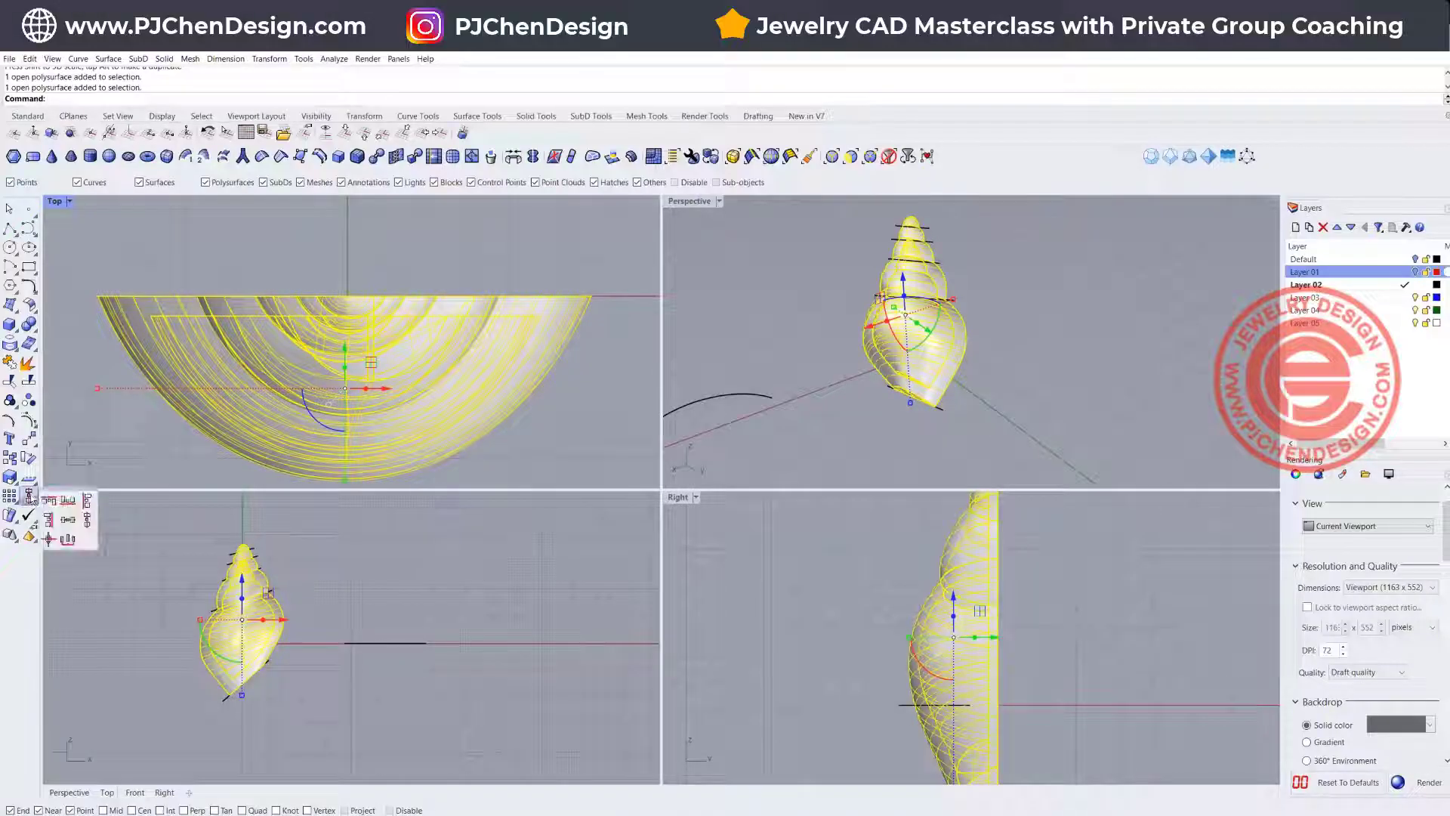
pyautogui.click(50, 502)
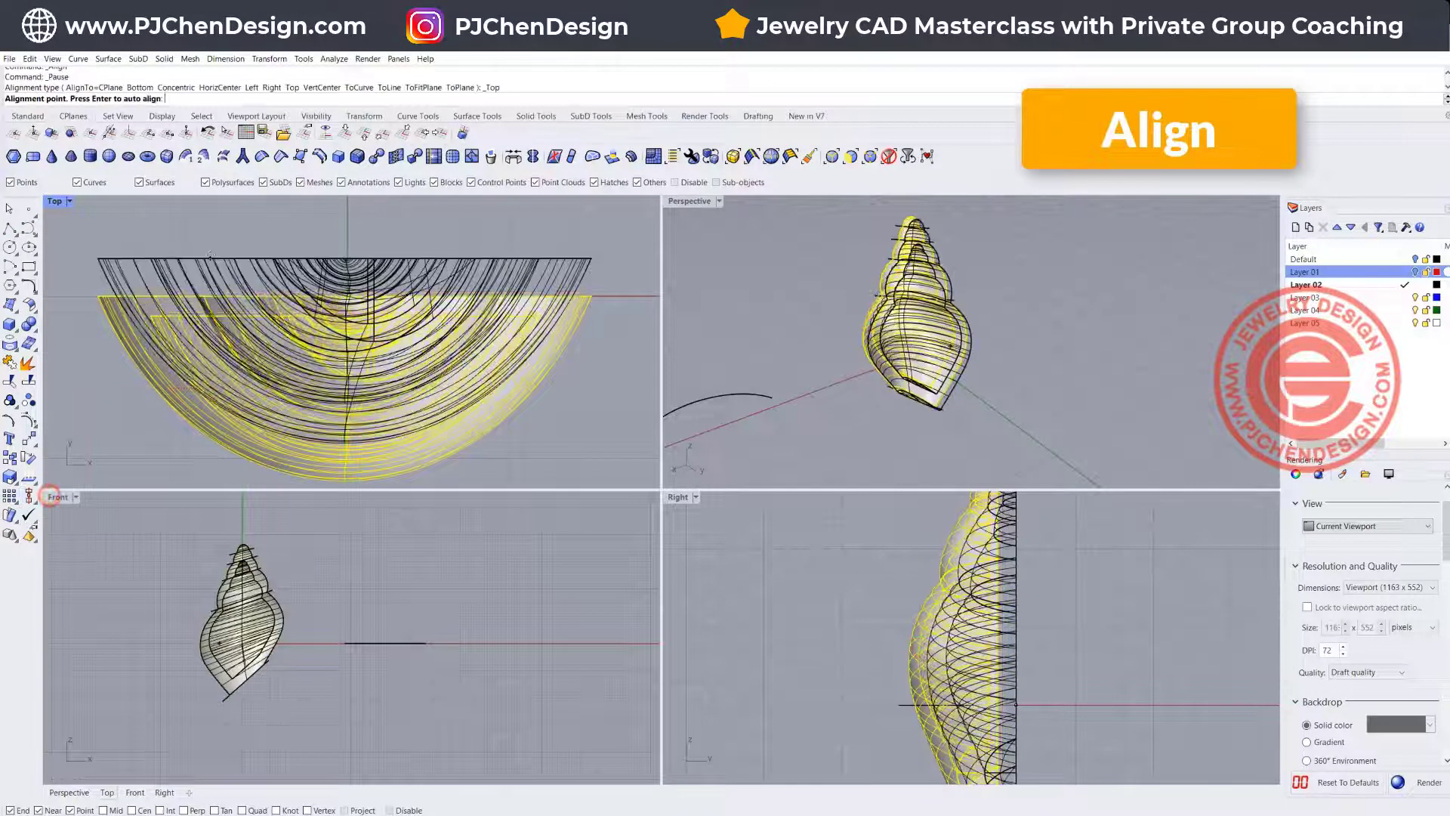
pyautogui.write('0')
pyautogui.press('Return')
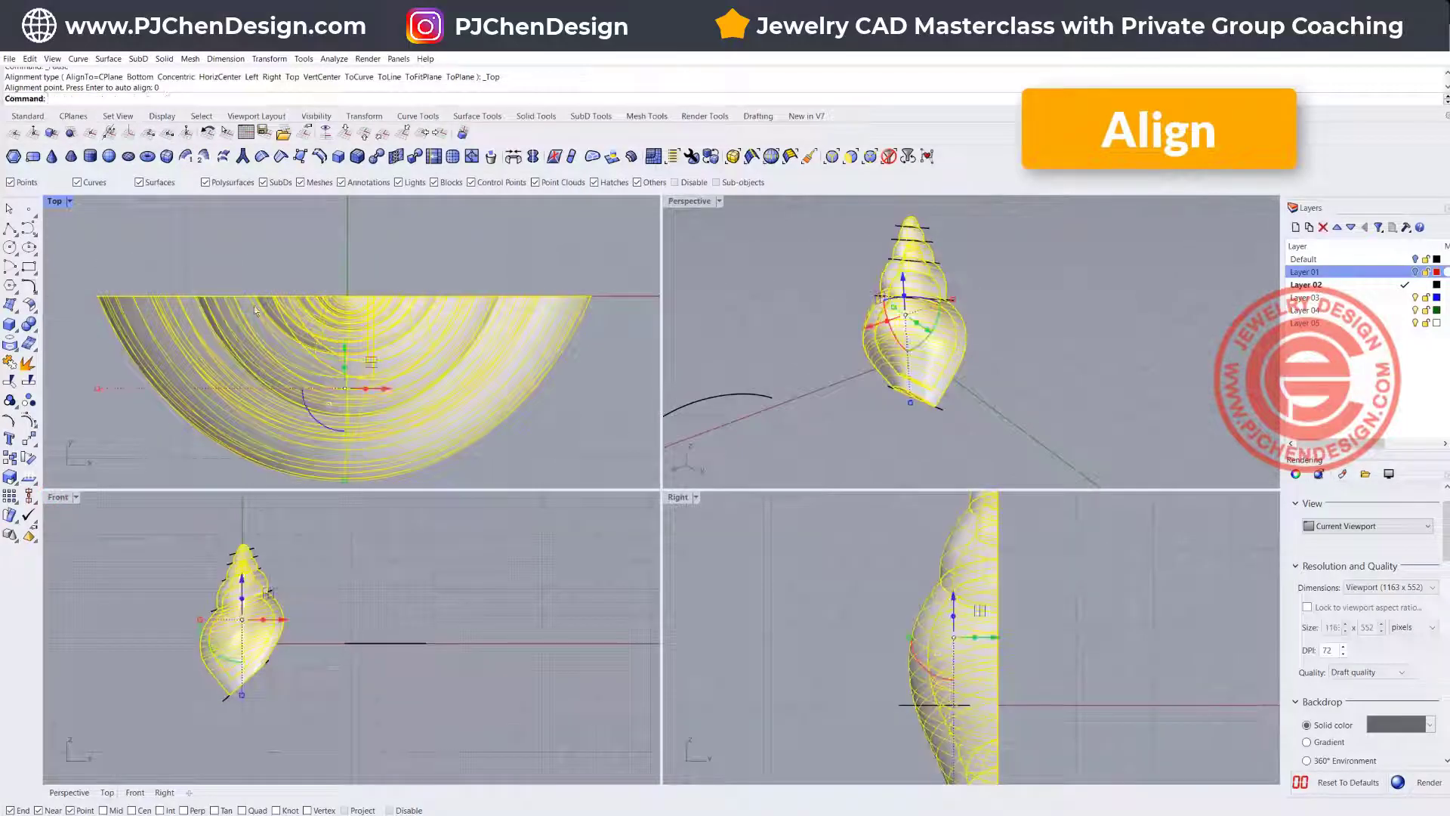
pyautogui.click(367, 251)
# Step: Create a rectangular plane surface from corner to corner in the Front view, large enough to enclose the whole shell
pyautogui.scroll(-3, 949, 331)
pyautogui.scroll(6, 949, 331)
pyautogui.moveTo(953, 317); pyautogui.dragTo(1001, 225, button='right')
pyautogui.scroll(-8, 227, 257)
pyautogui.scroll(-2, 212, 548)
pyautogui.moveTo(213, 550); pyautogui.dragTo(228, 547, button='right')
pyautogui.click(11, 304)
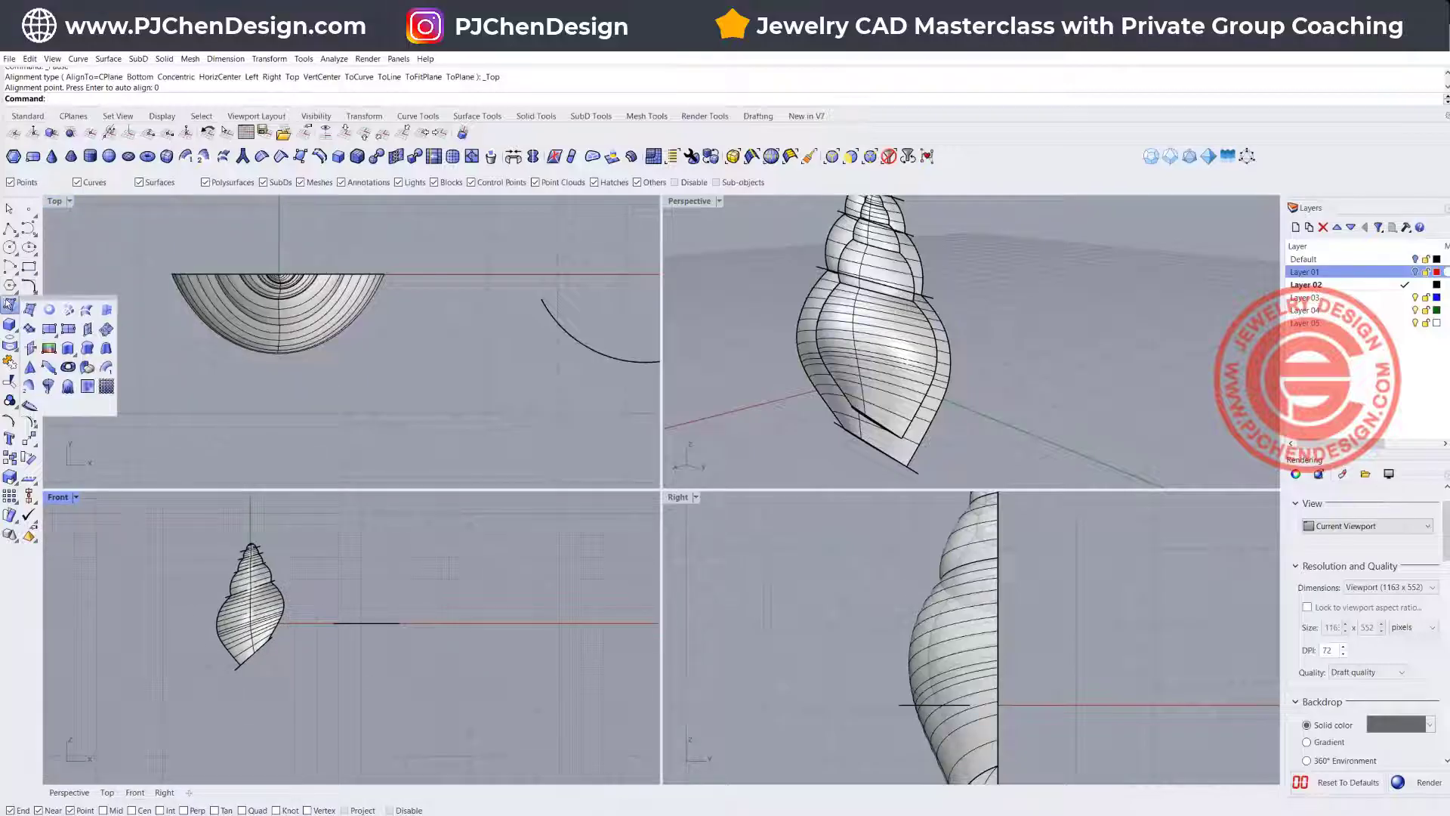
pyautogui.click(85, 308)
pyautogui.click(186, 527)
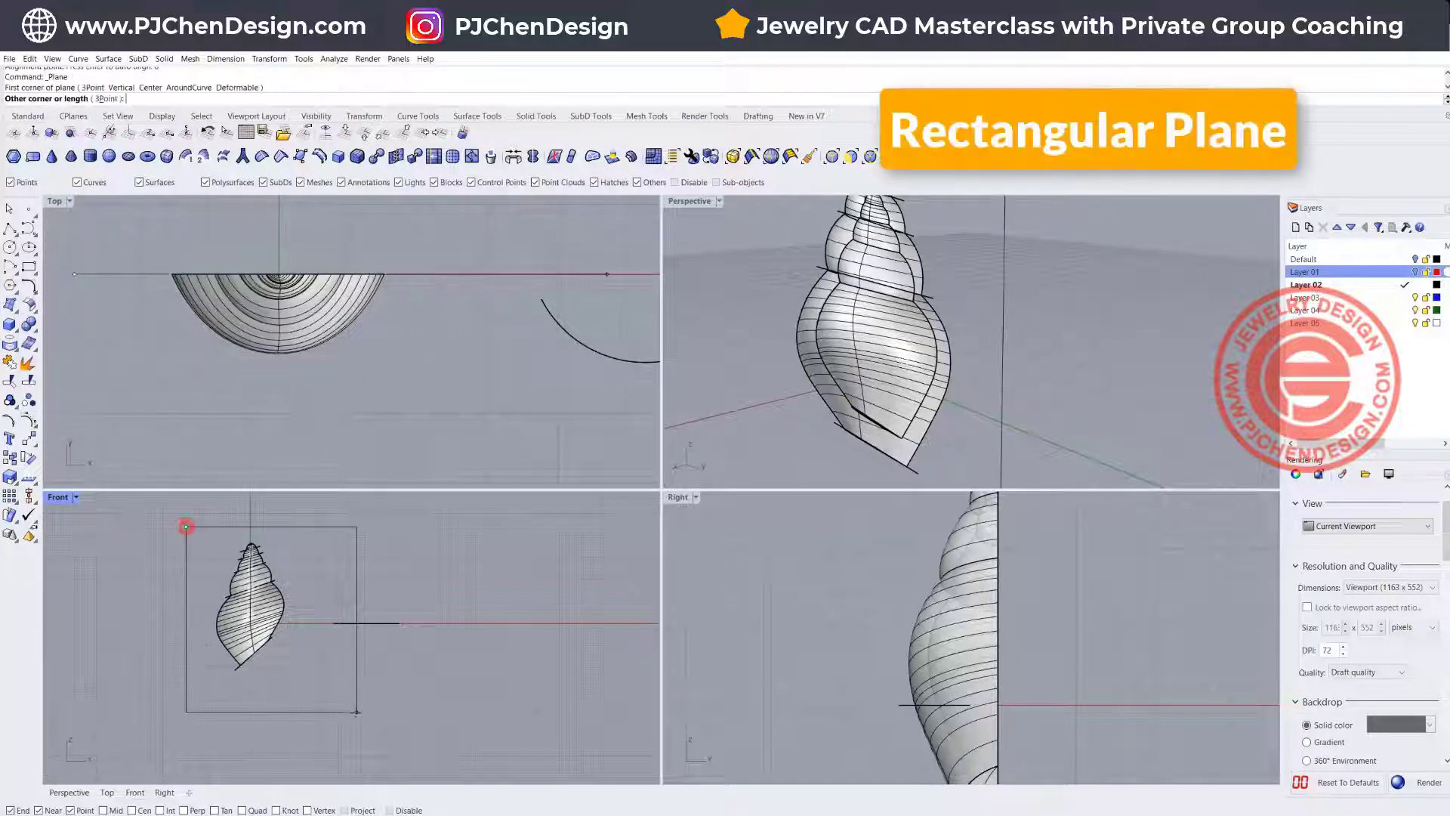
pyautogui.click(320, 694)
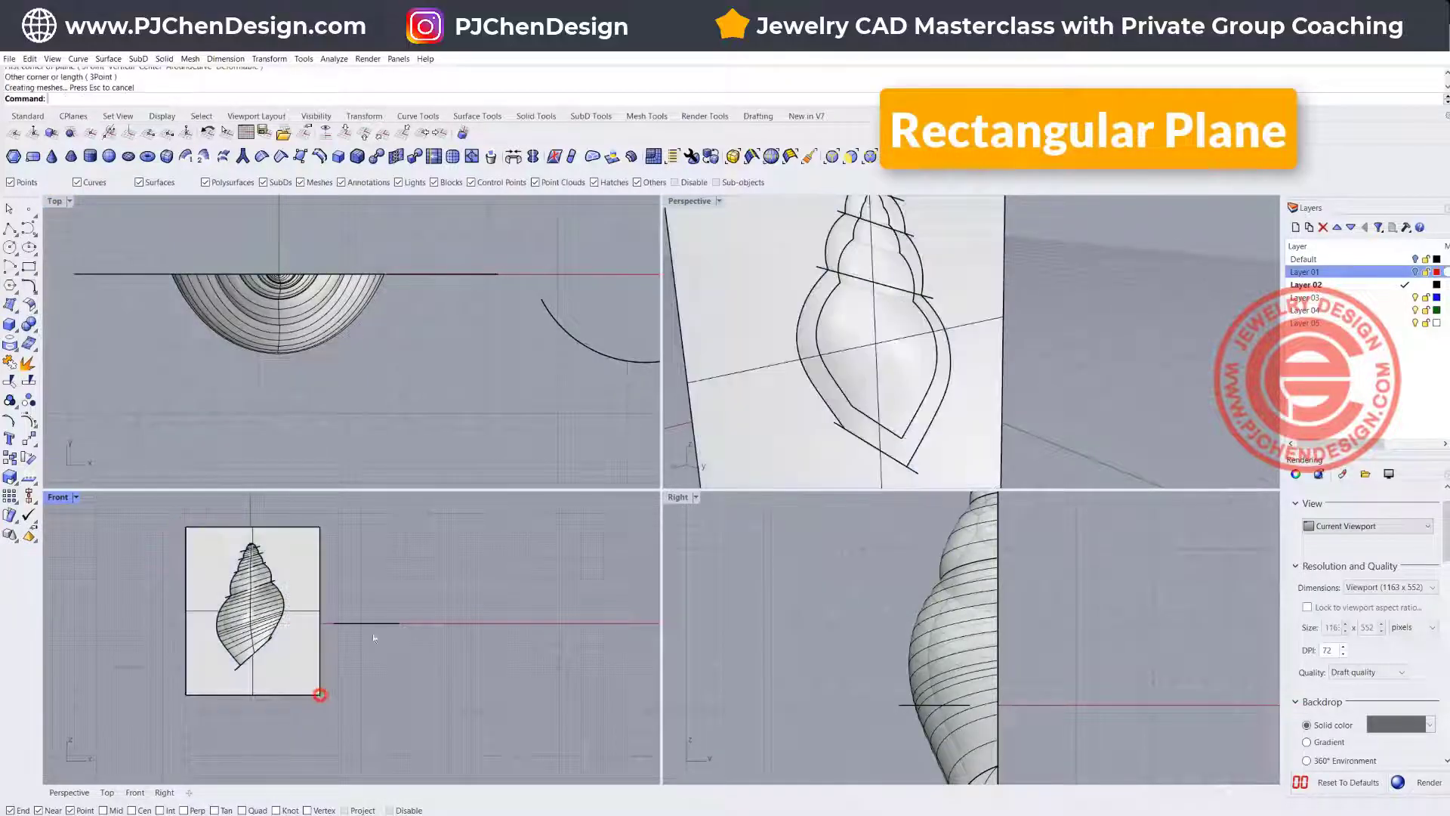
# Step: Trim away the part of the rectangular plane outside the outer shell polysurface's outline
pyautogui.scroll(5, 271, 580)
pyautogui.click(287, 589)
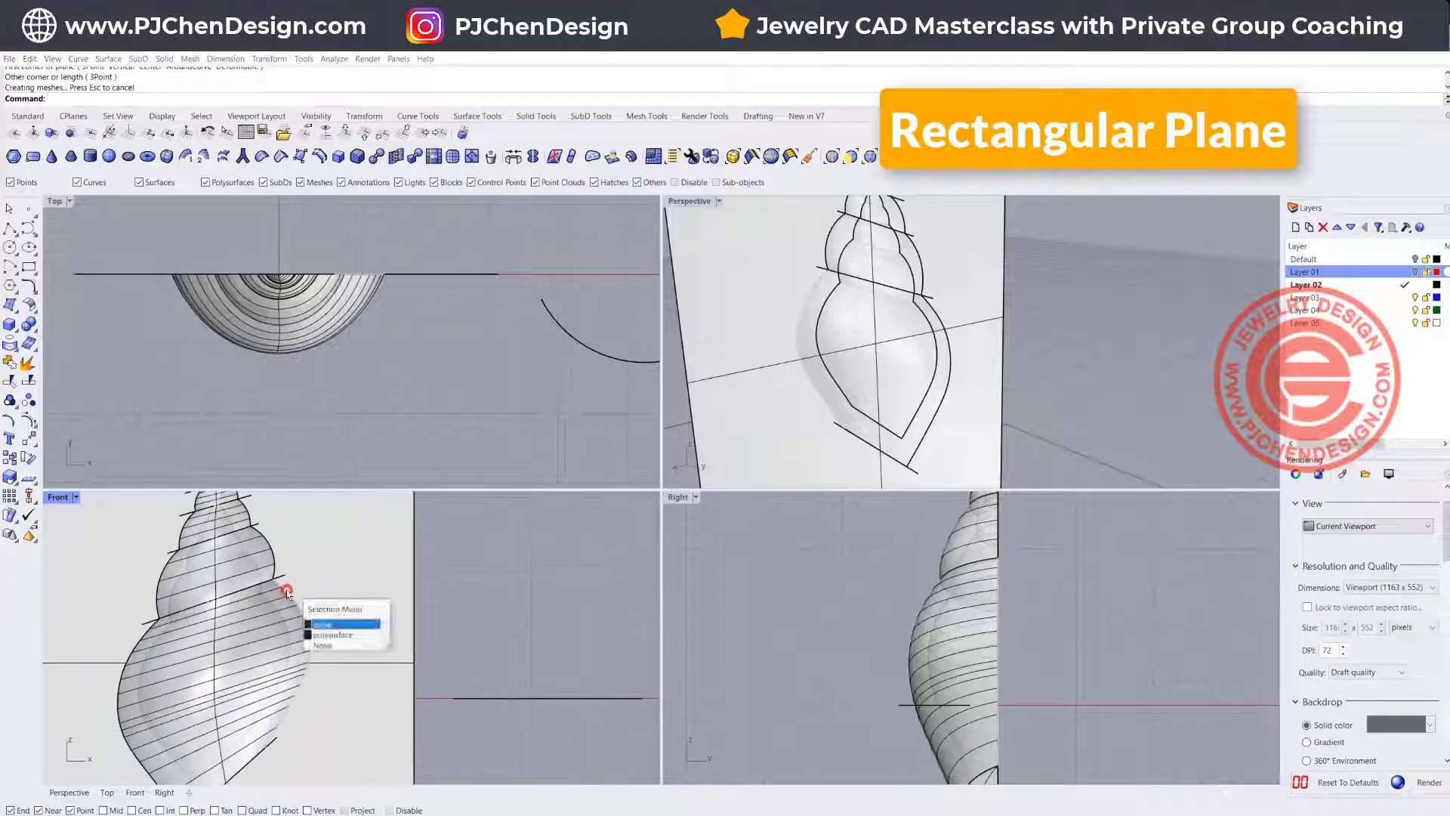
pyautogui.click(259, 554)
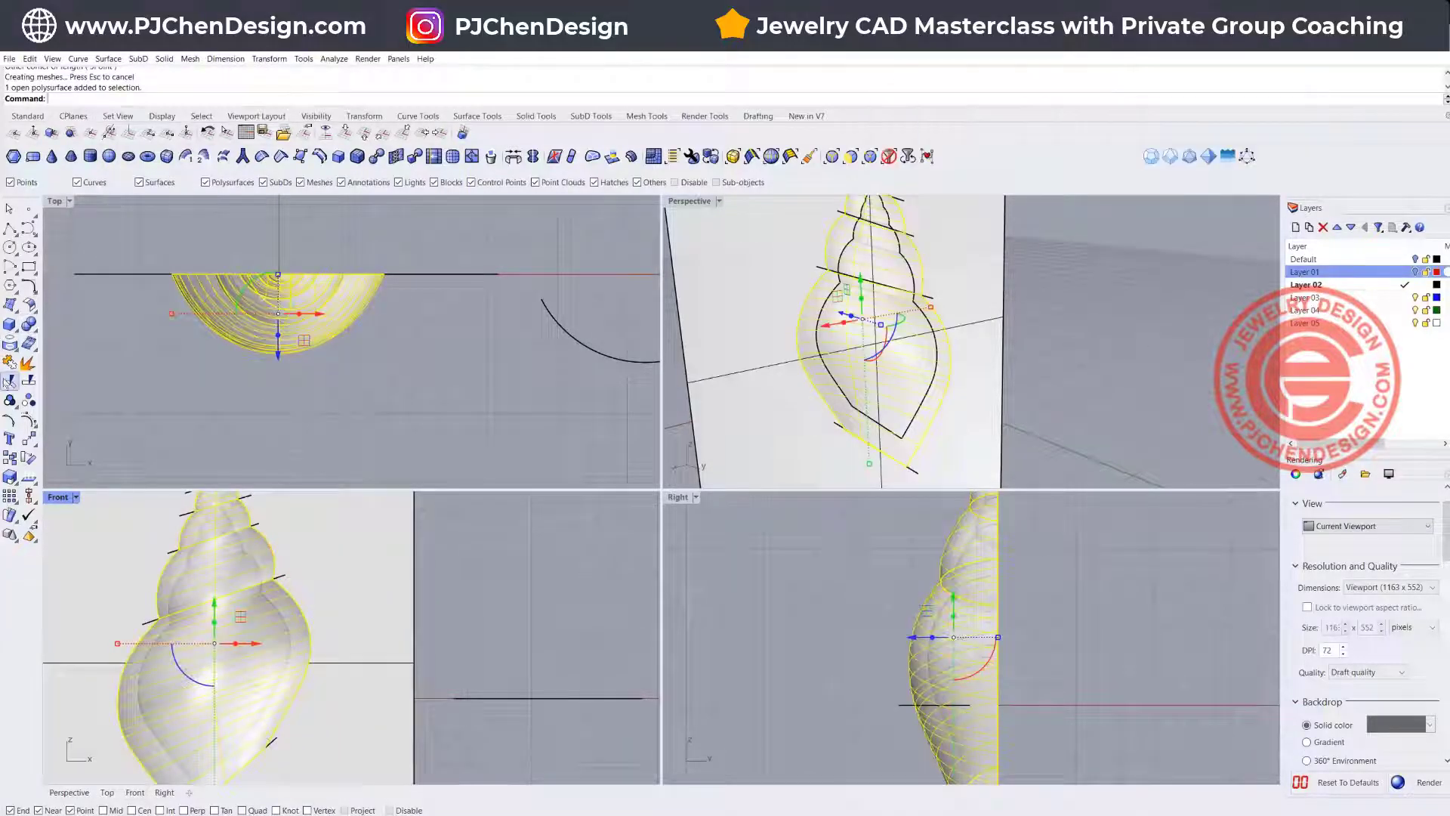
pyautogui.click(9, 381)
pyautogui.click(323, 532)
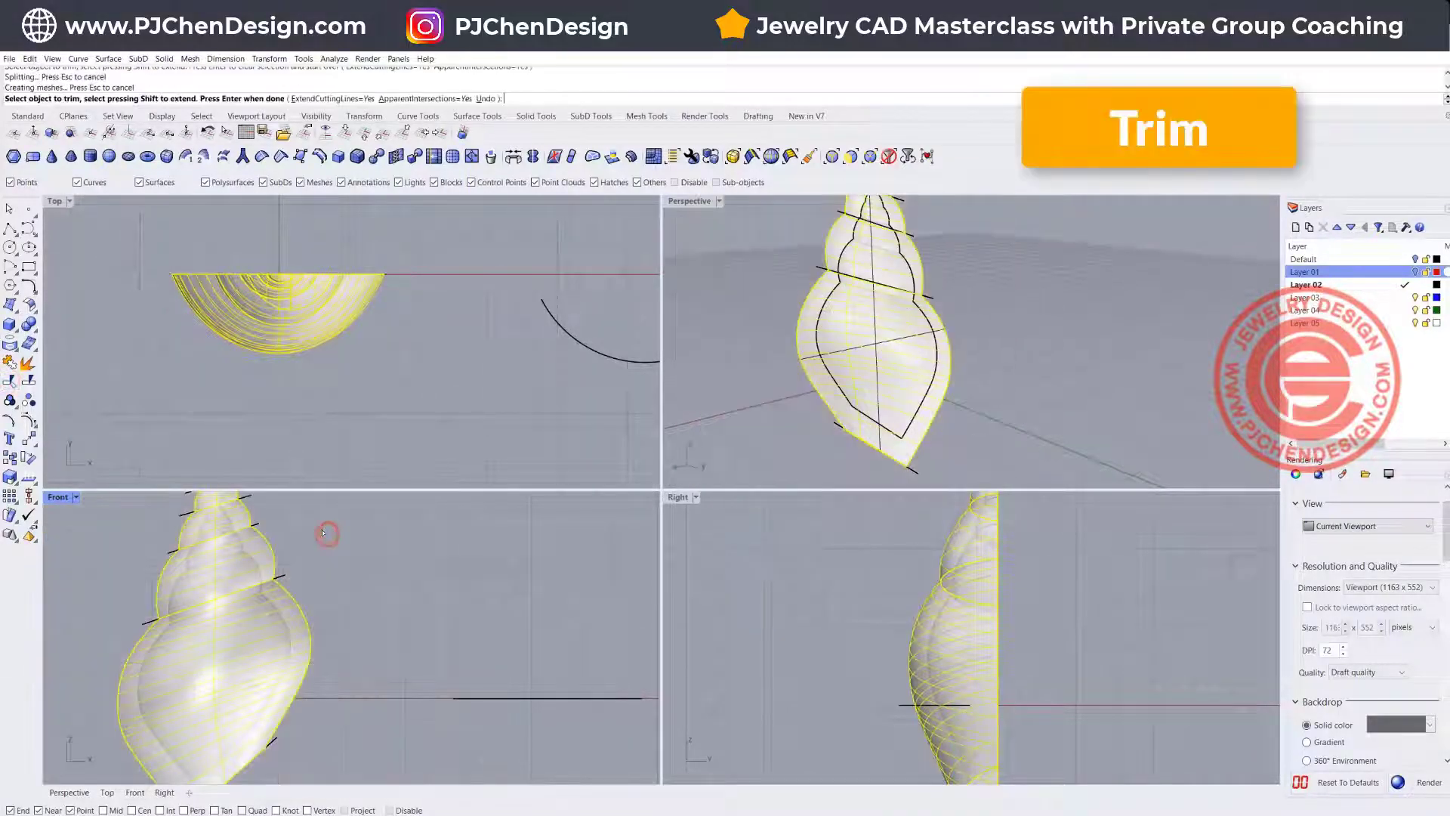
pyautogui.press('Return')
pyautogui.scroll(3, 284, 611)
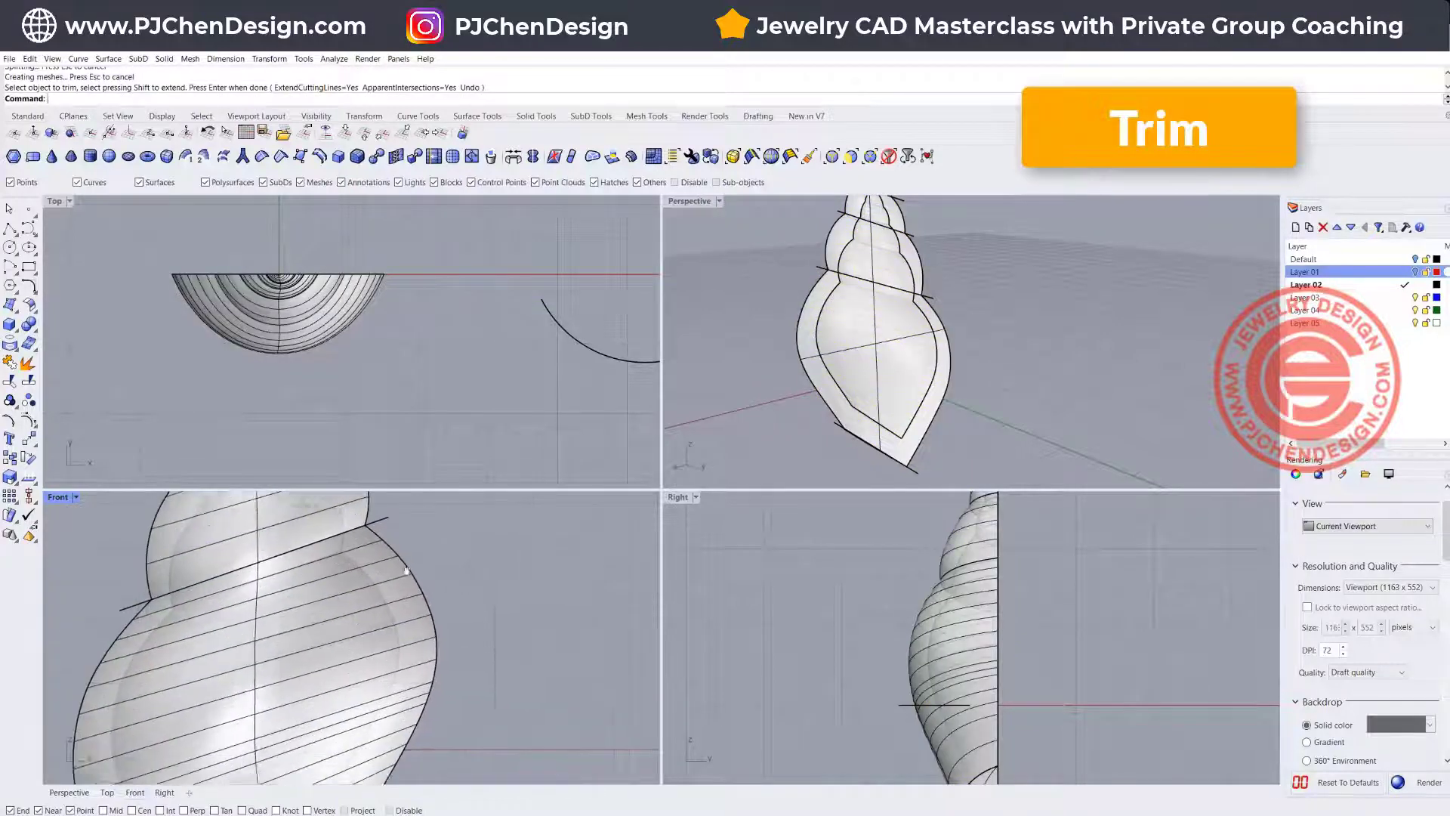
# Step: Trim the plane's area inside the inner shell polysurface, using Wireframe display in the Front view to reach it
pyautogui.click(379, 570)
pyautogui.press('Return')
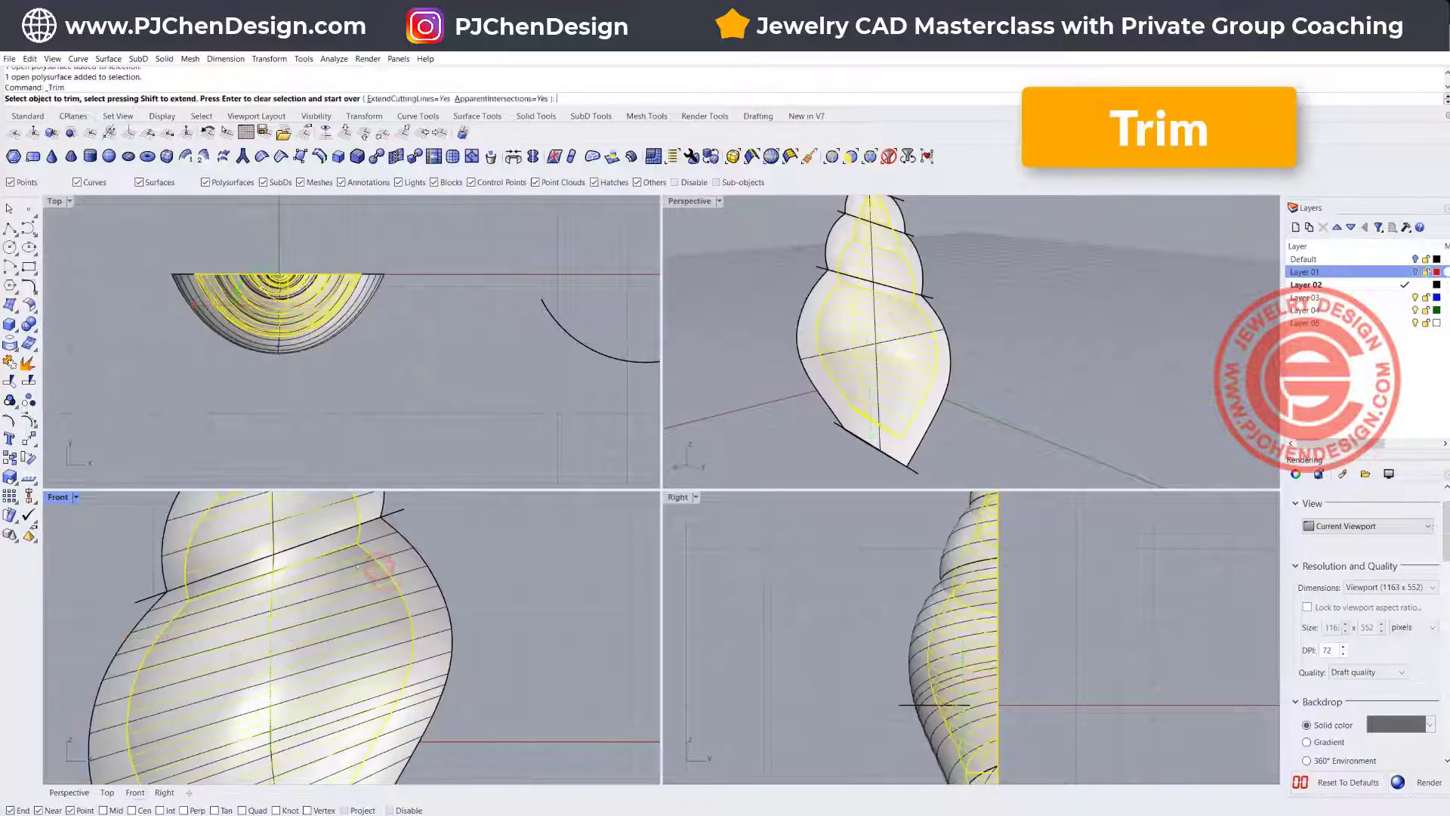
pyautogui.scroll(4, 339, 629)
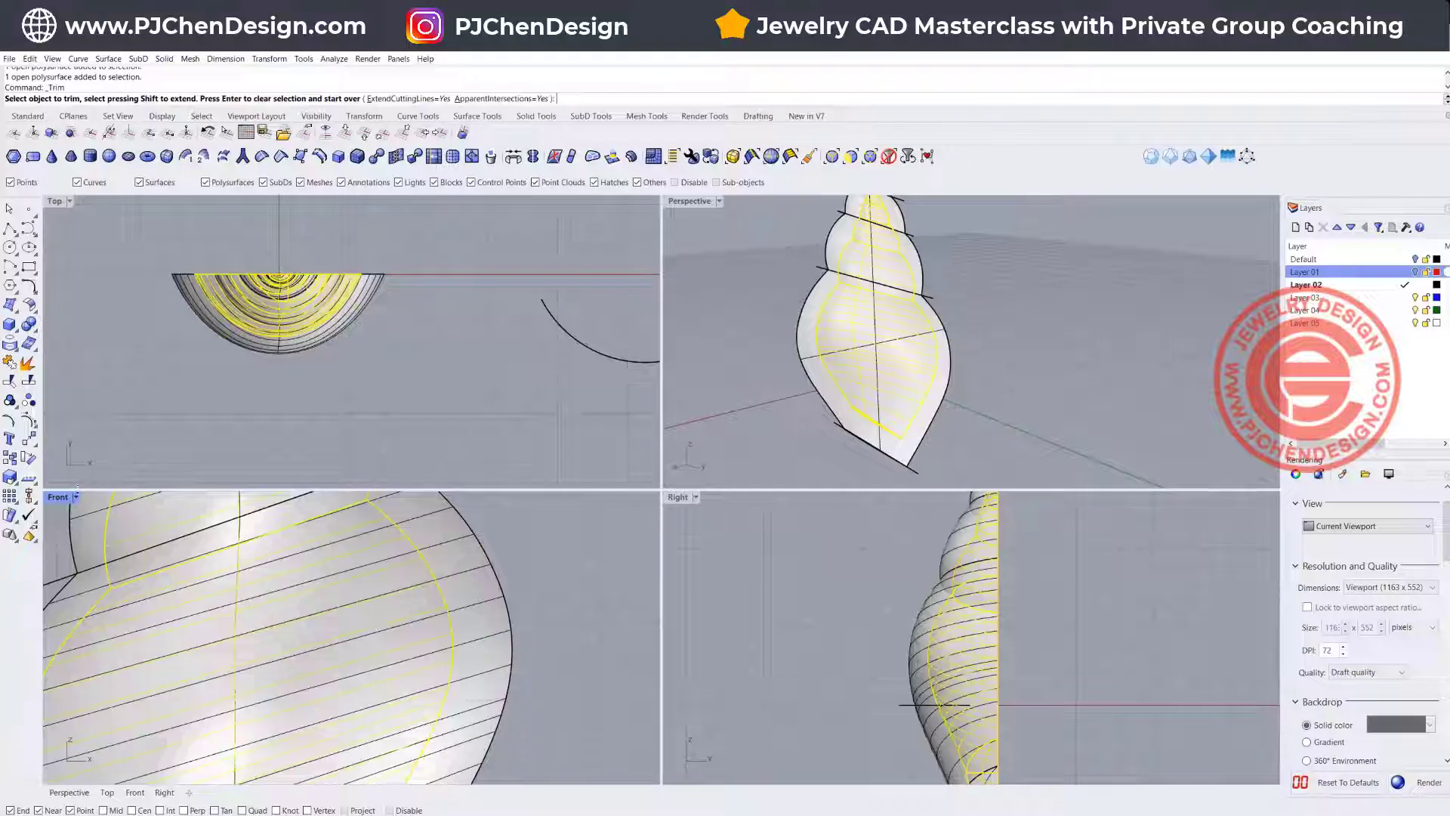
pyautogui.click(76, 497)
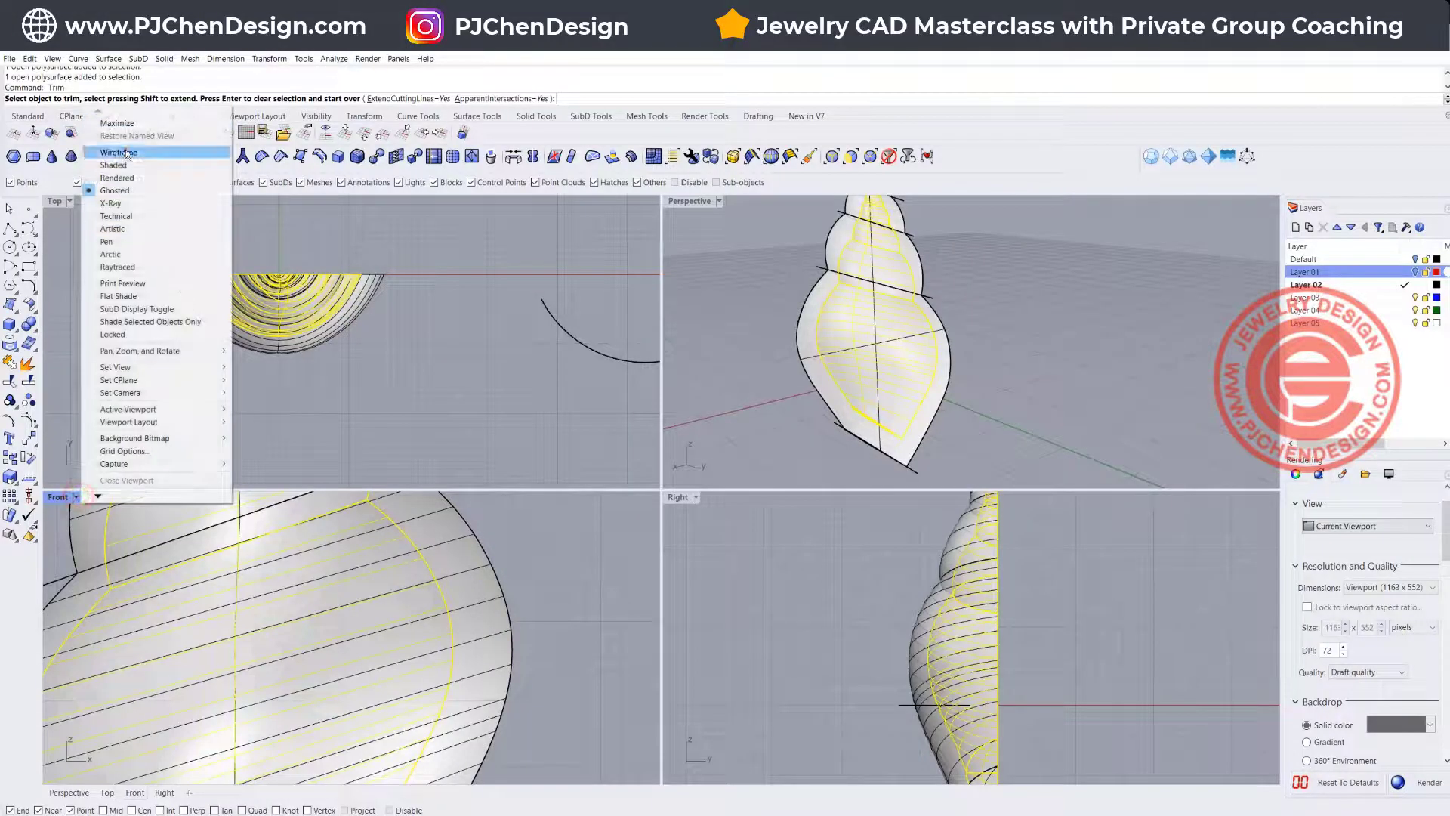
pyautogui.click(127, 151)
pyautogui.scroll(-3, 372, 618)
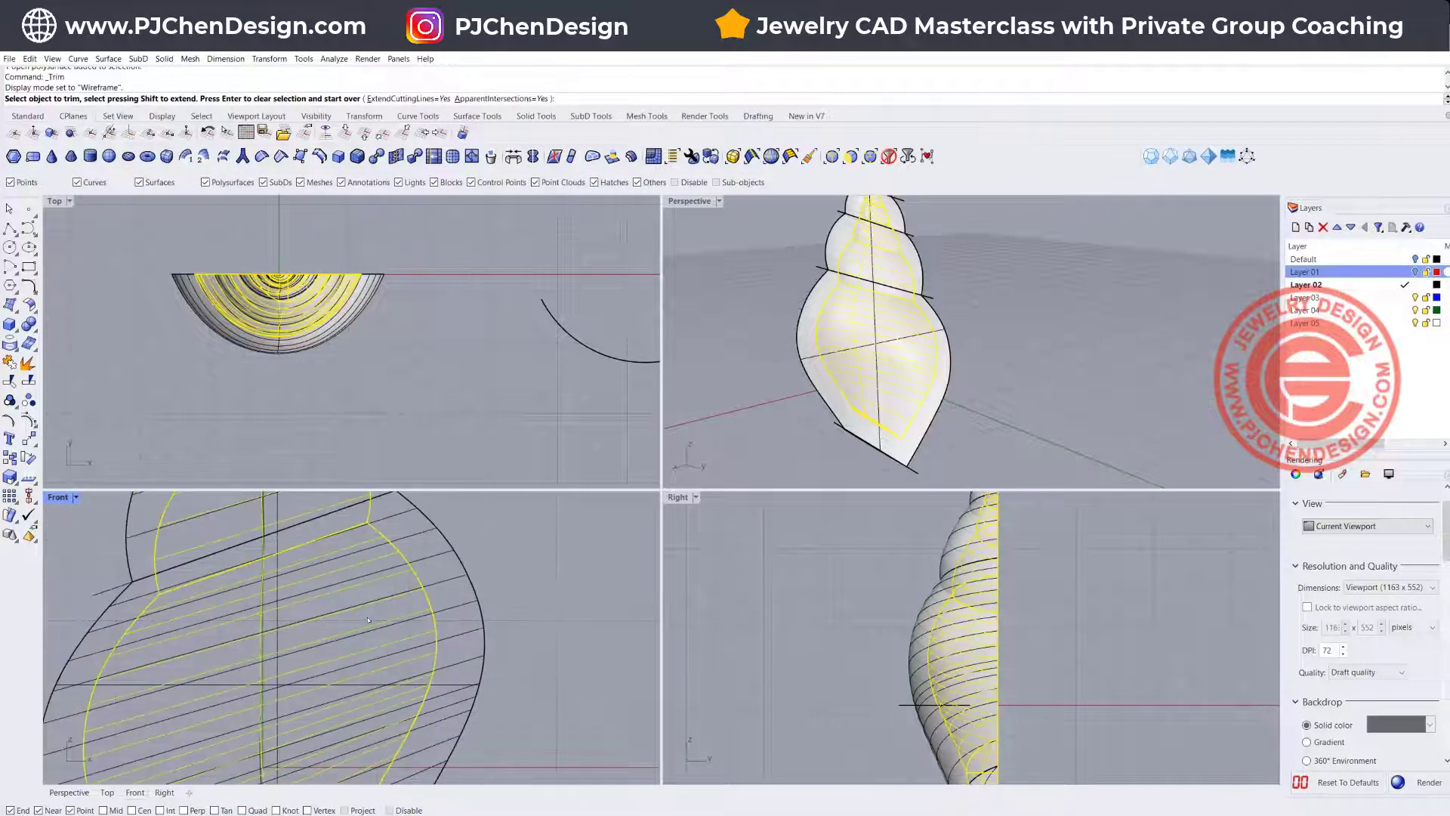
pyautogui.click(357, 683)
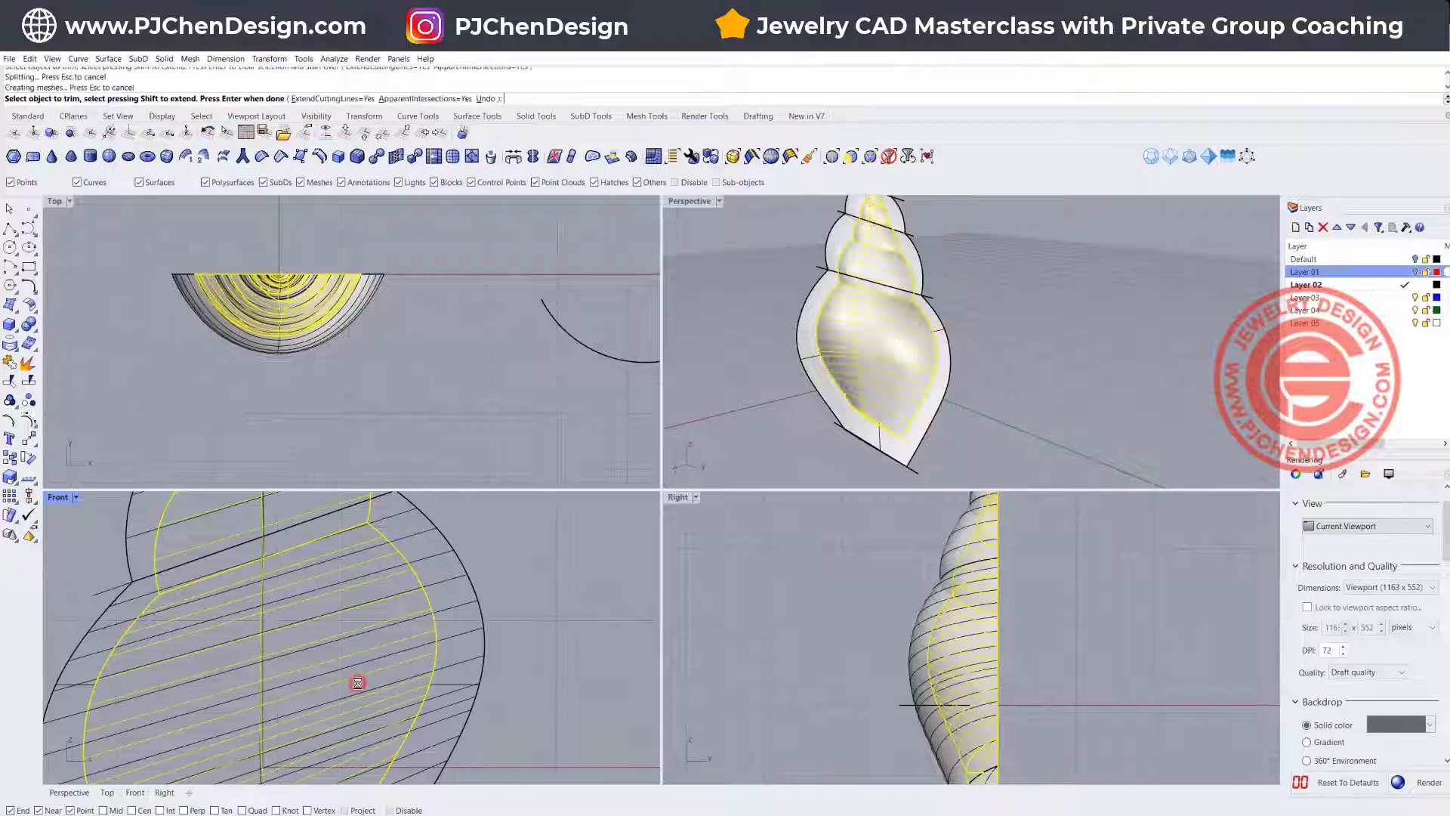
pyautogui.scroll(-4, 396, 613)
pyautogui.press('Return')
# Step: Join the outer shell, inner shell and trimmed rim surface into one closed polysurface
pyautogui.click(724, 372)
pyautogui.moveTo(736, 362); pyautogui.dragTo(832, 324, button='right')
pyautogui.scroll(4, 832, 324)
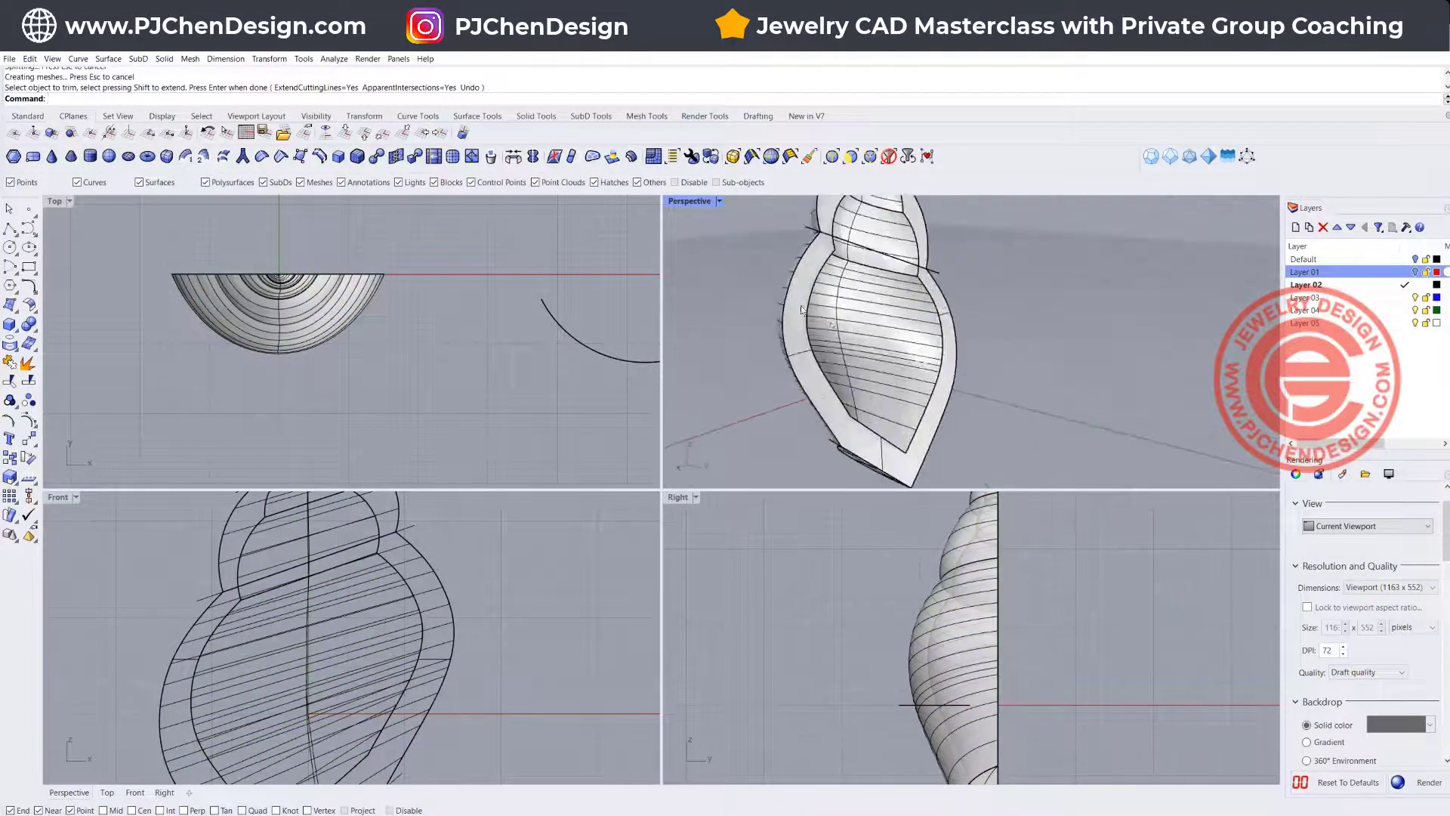
pyautogui.moveTo(1031, 347); pyautogui.dragTo(898, 317)
pyautogui.click(11, 363)
pyautogui.click(444, 424)
pyautogui.scroll(-4, 868, 325)
pyautogui.moveTo(891, 325); pyautogui.dragTo(941, 388, button='right')
pyautogui.scroll(-5, 849, 330)
pyautogui.scroll(6, 856, 249)
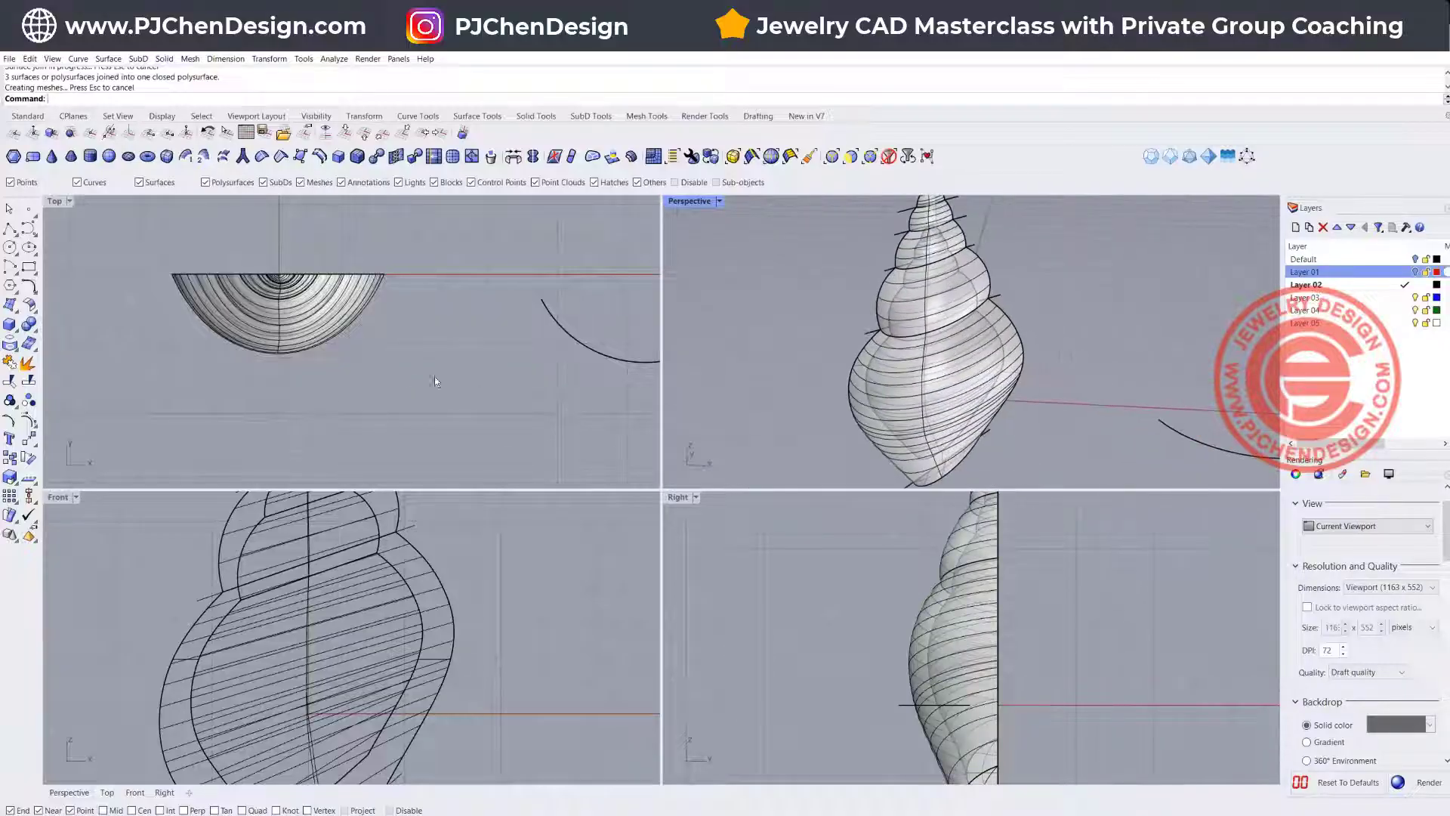
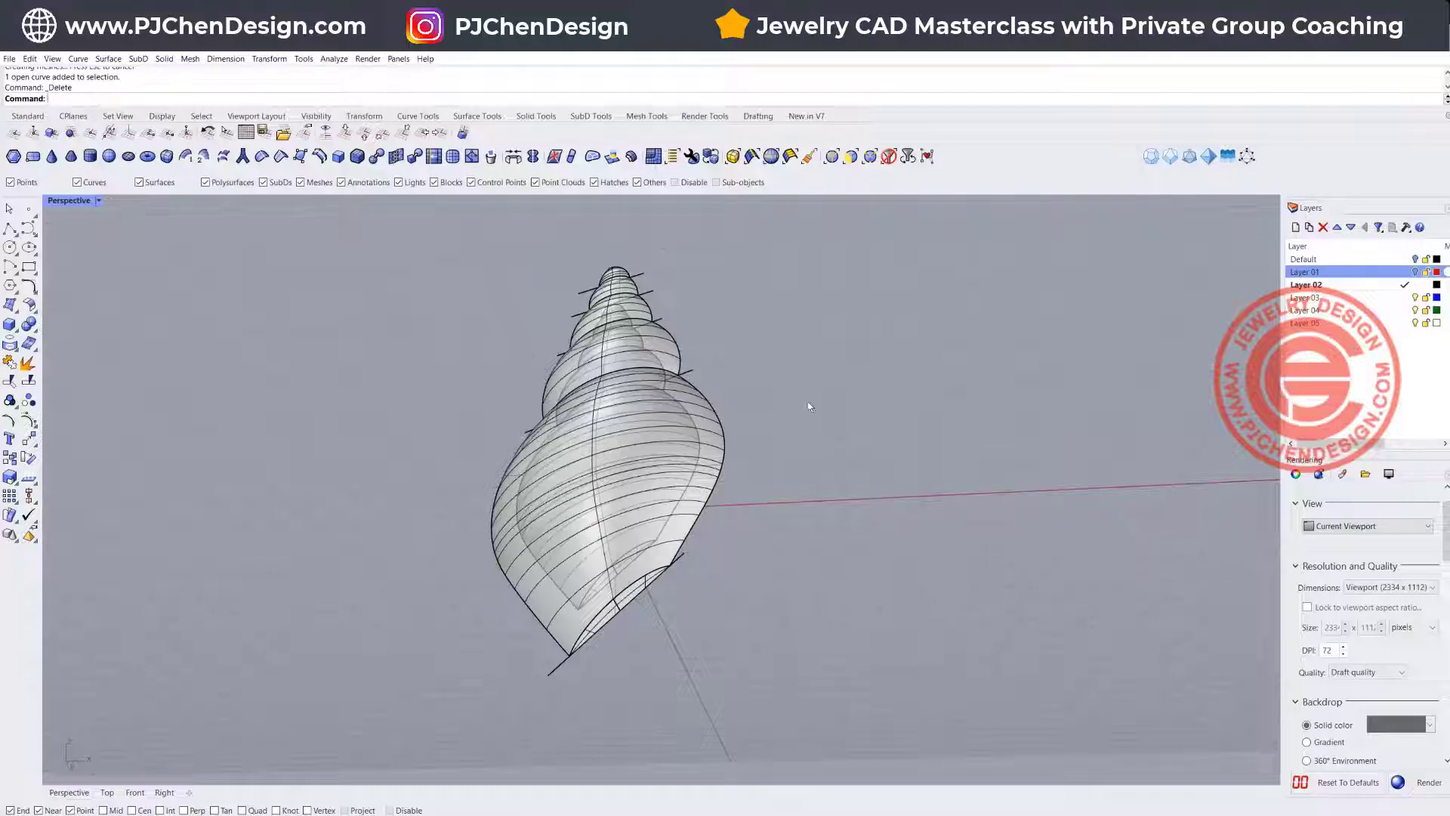
pyautogui.moveTo(809, 405); pyautogui.dragTo(689, 568, button='right')
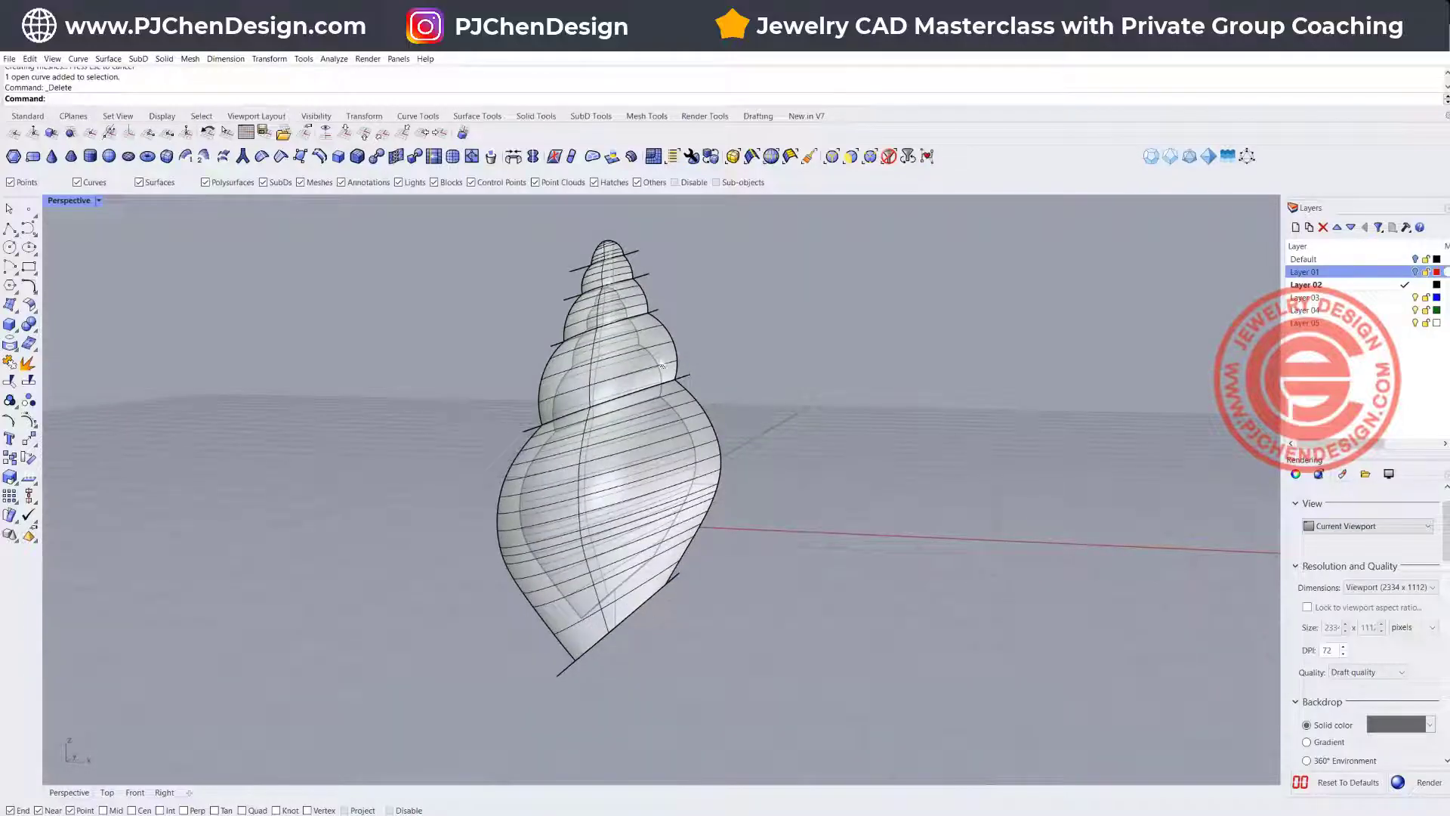
pyautogui.moveTo(724, 512); pyautogui.dragTo(742, 523, button='right')
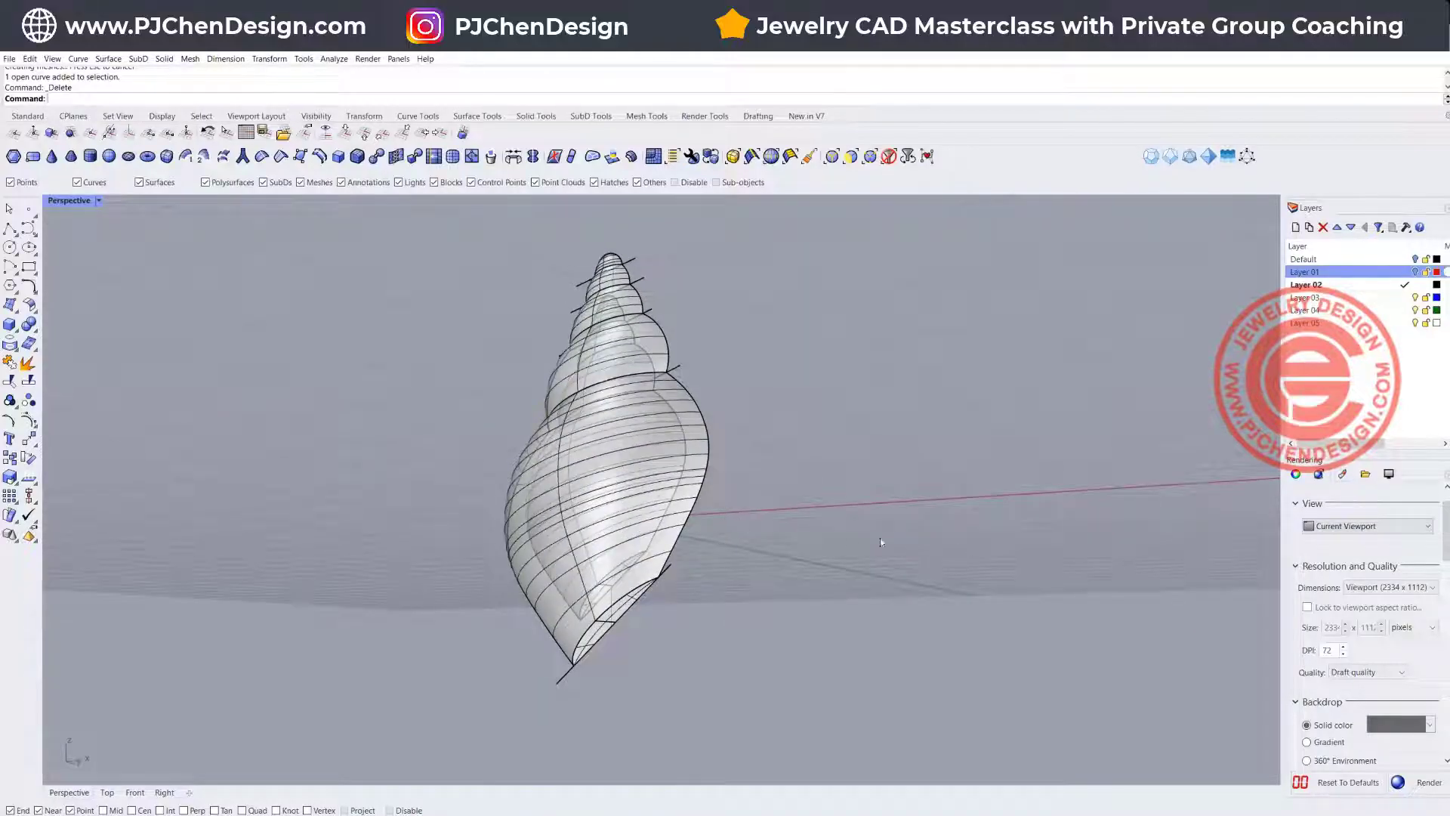
pyautogui.moveTo(838, 533); pyautogui.dragTo(823, 518, button='right')
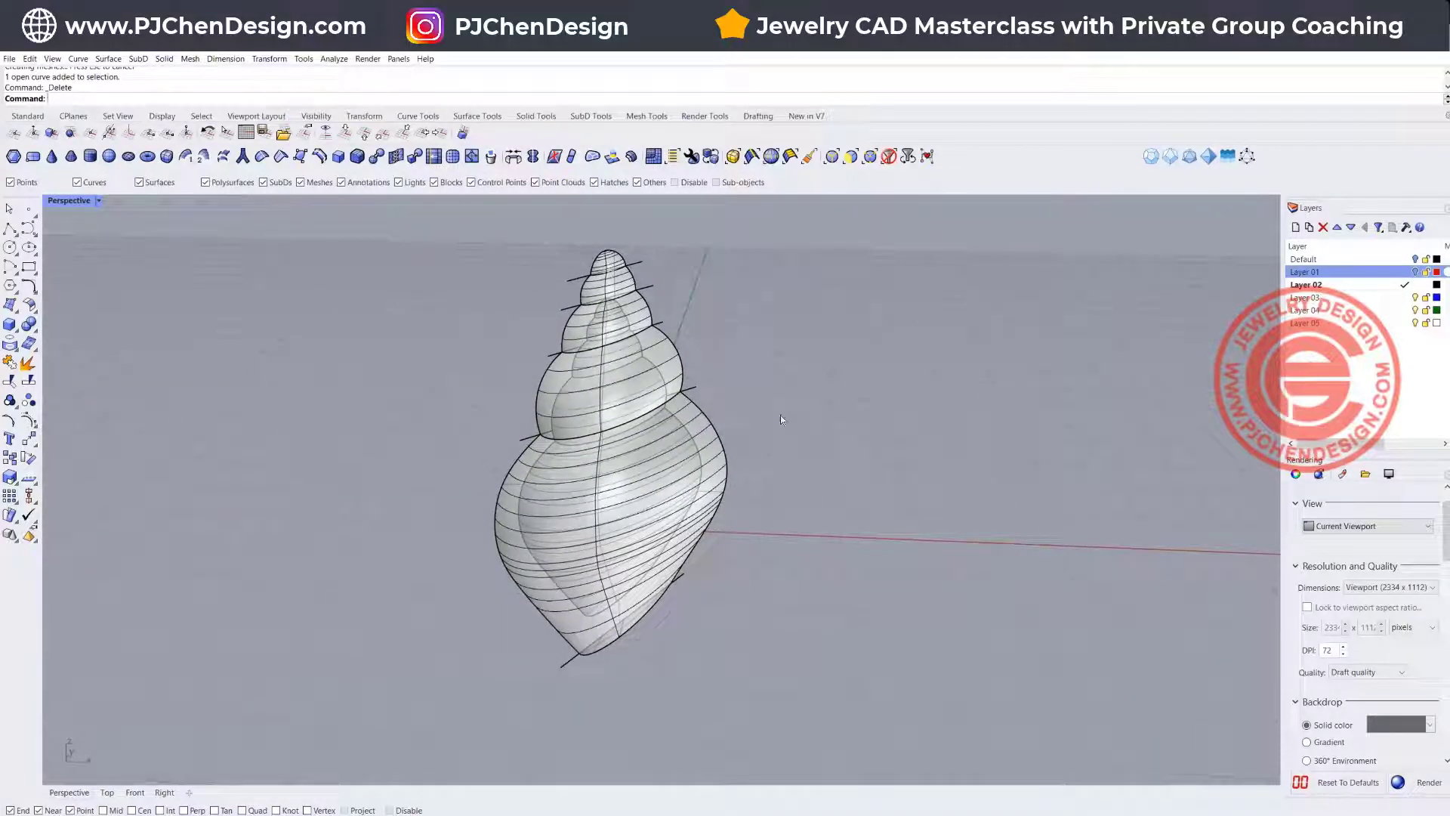
# Step: Measure the length of the arc at the shell's bottom end, below the largest whorl, and copy the value
pyautogui.moveTo(966, 438); pyautogui.dragTo(882, 443, button='right')
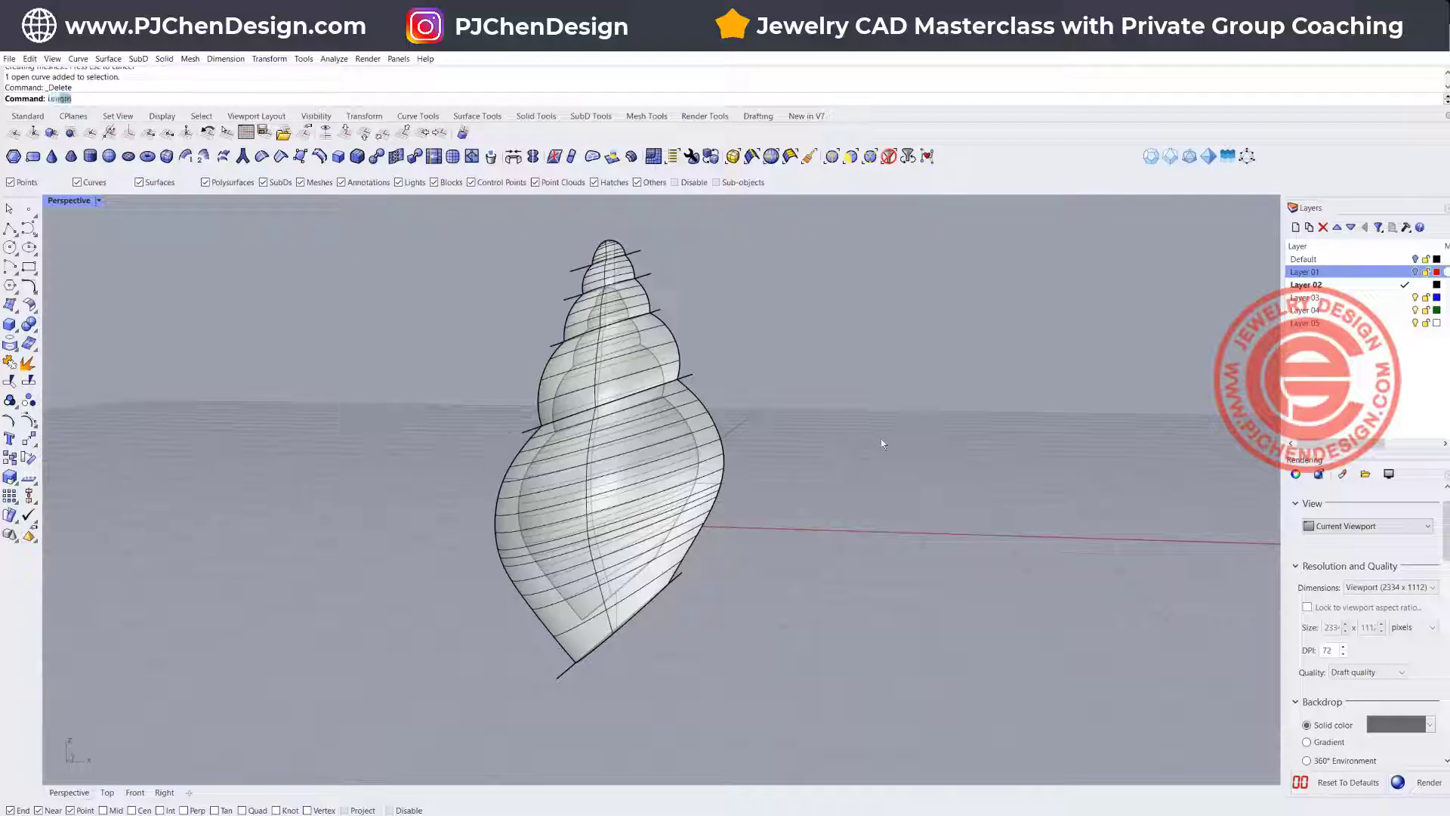
pyautogui.press('Return')
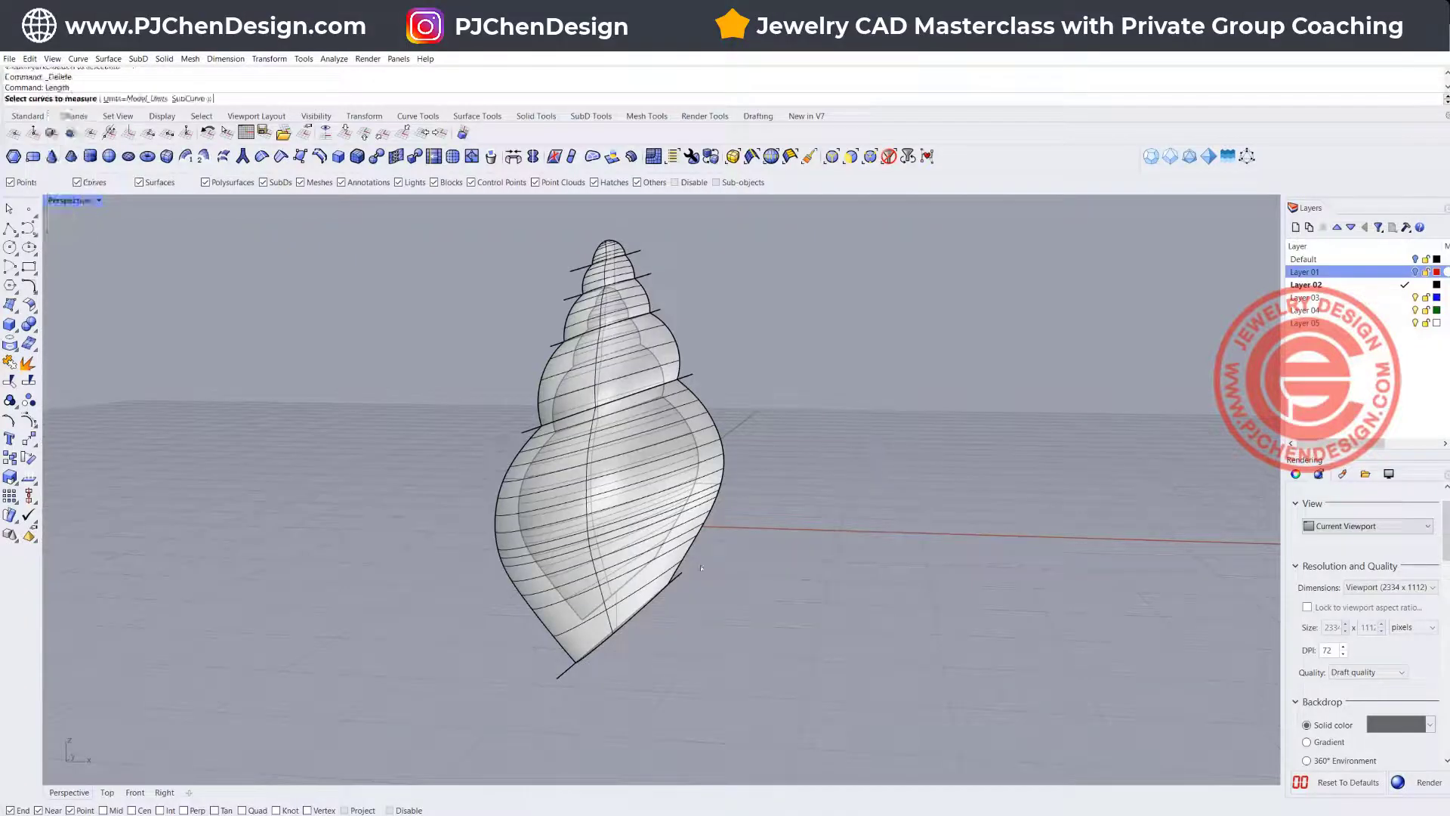
pyautogui.moveTo(701, 568); pyautogui.dragTo(658, 564, button='right')
pyautogui.scroll(3, 629, 595)
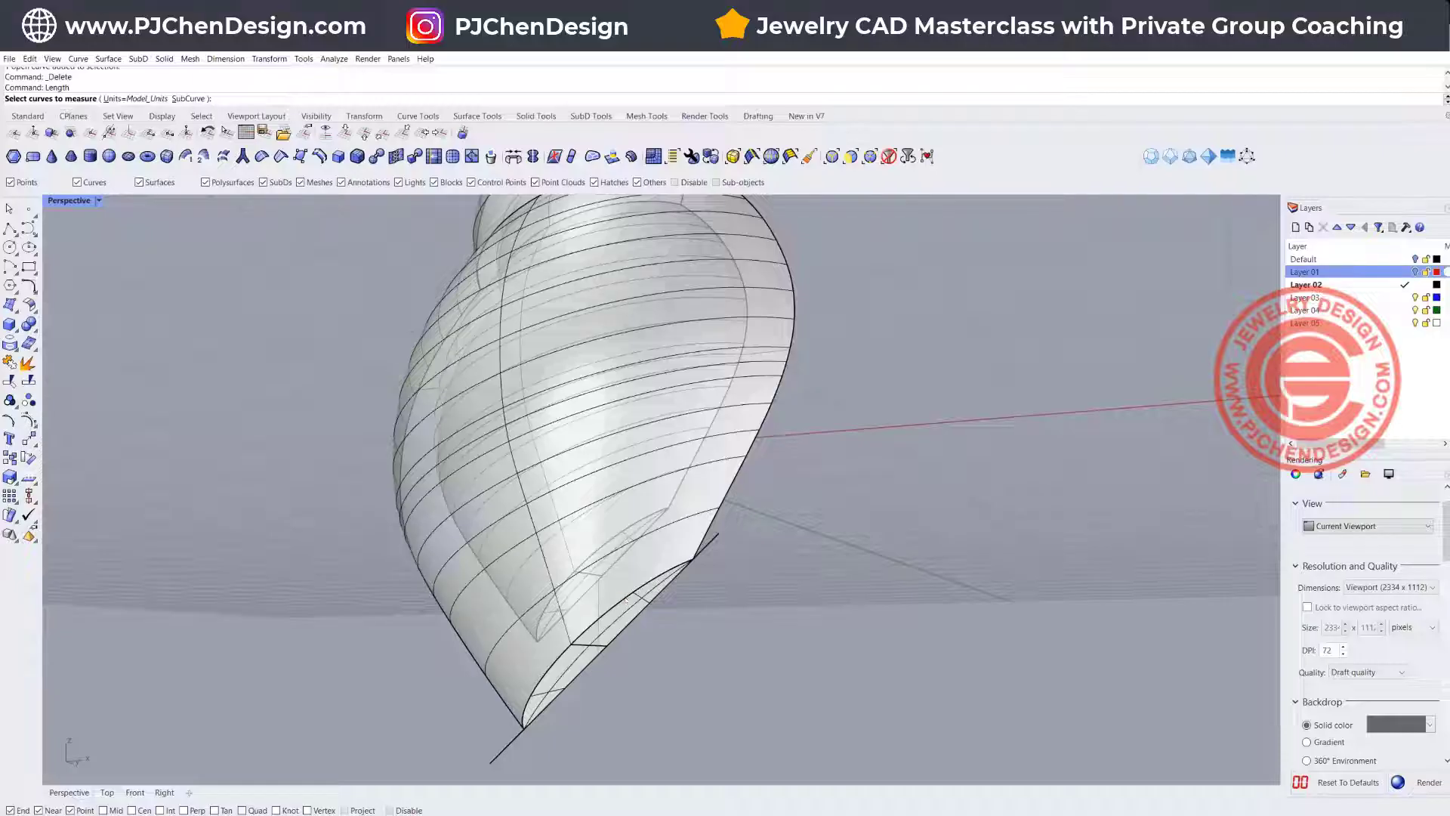
pyautogui.click(625, 600)
pyautogui.click(660, 628)
pyautogui.press('Return')
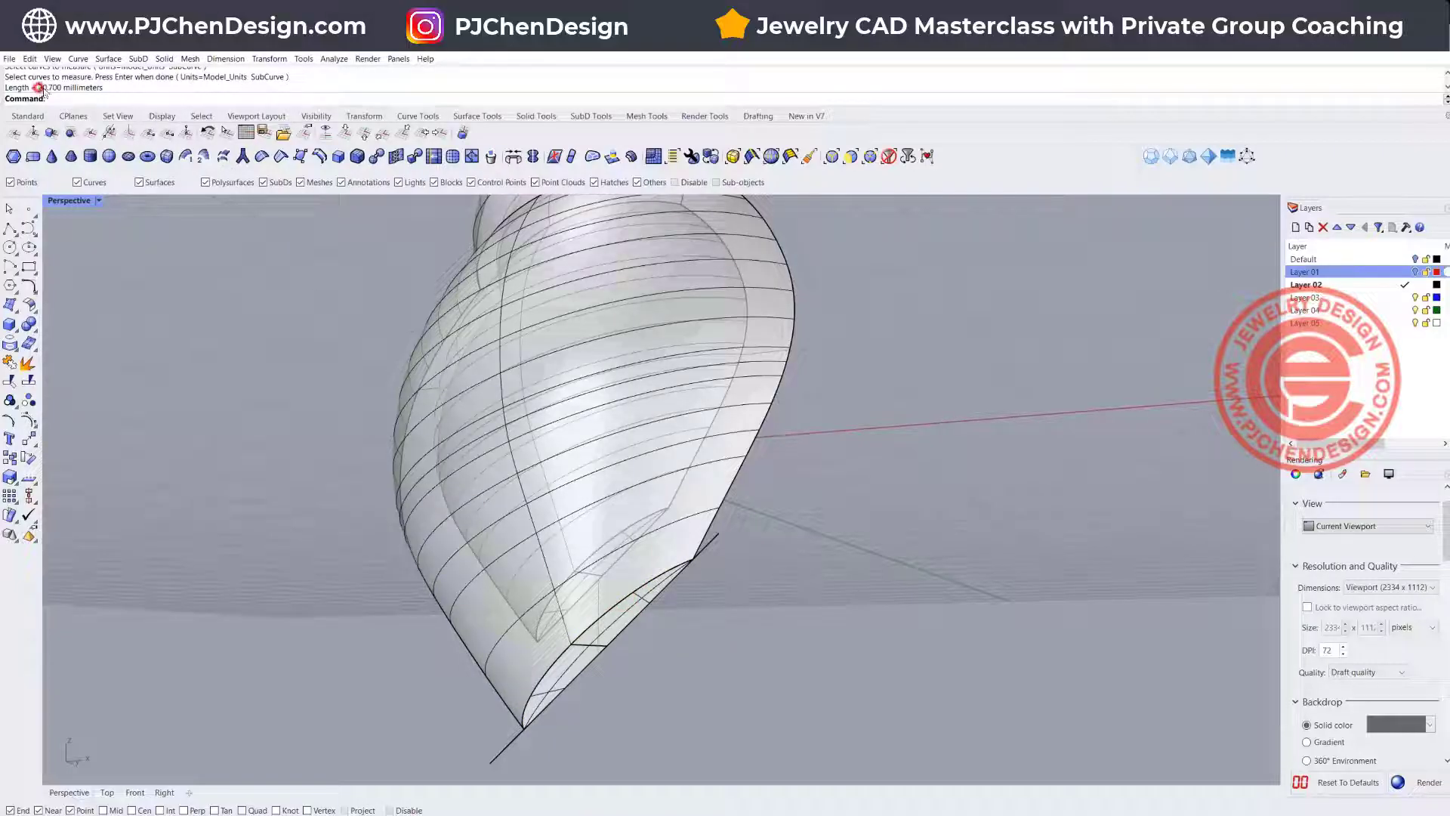
pyautogui.moveTo(44, 91); pyautogui.dragTo(62, 92)
# Step: Draw a straight horizontal line 20.700 mm long in the Top view, beside the shell
pyautogui.doubleClick(75, 202)
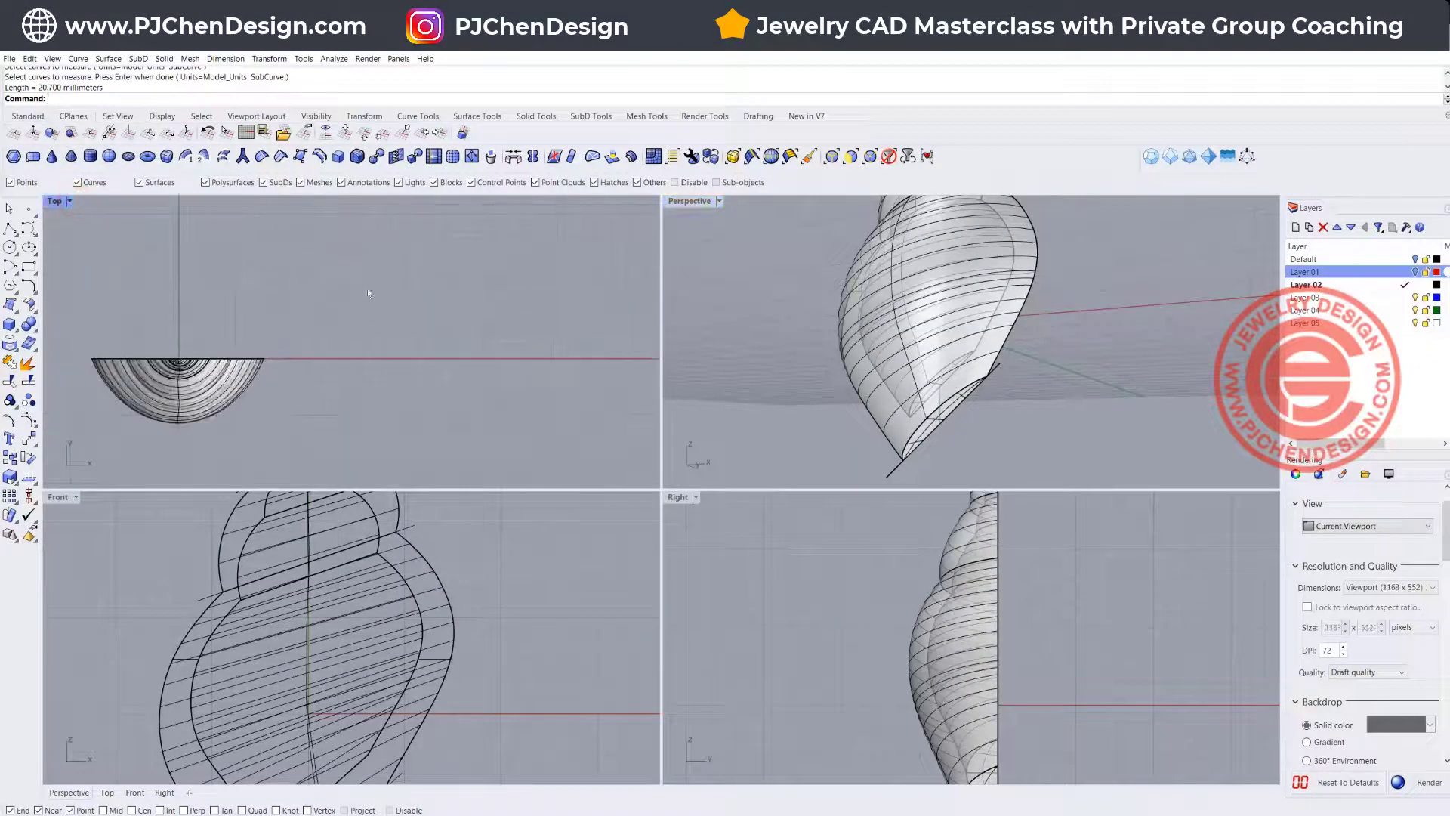
pyautogui.click(10, 227)
pyautogui.click(313, 319)
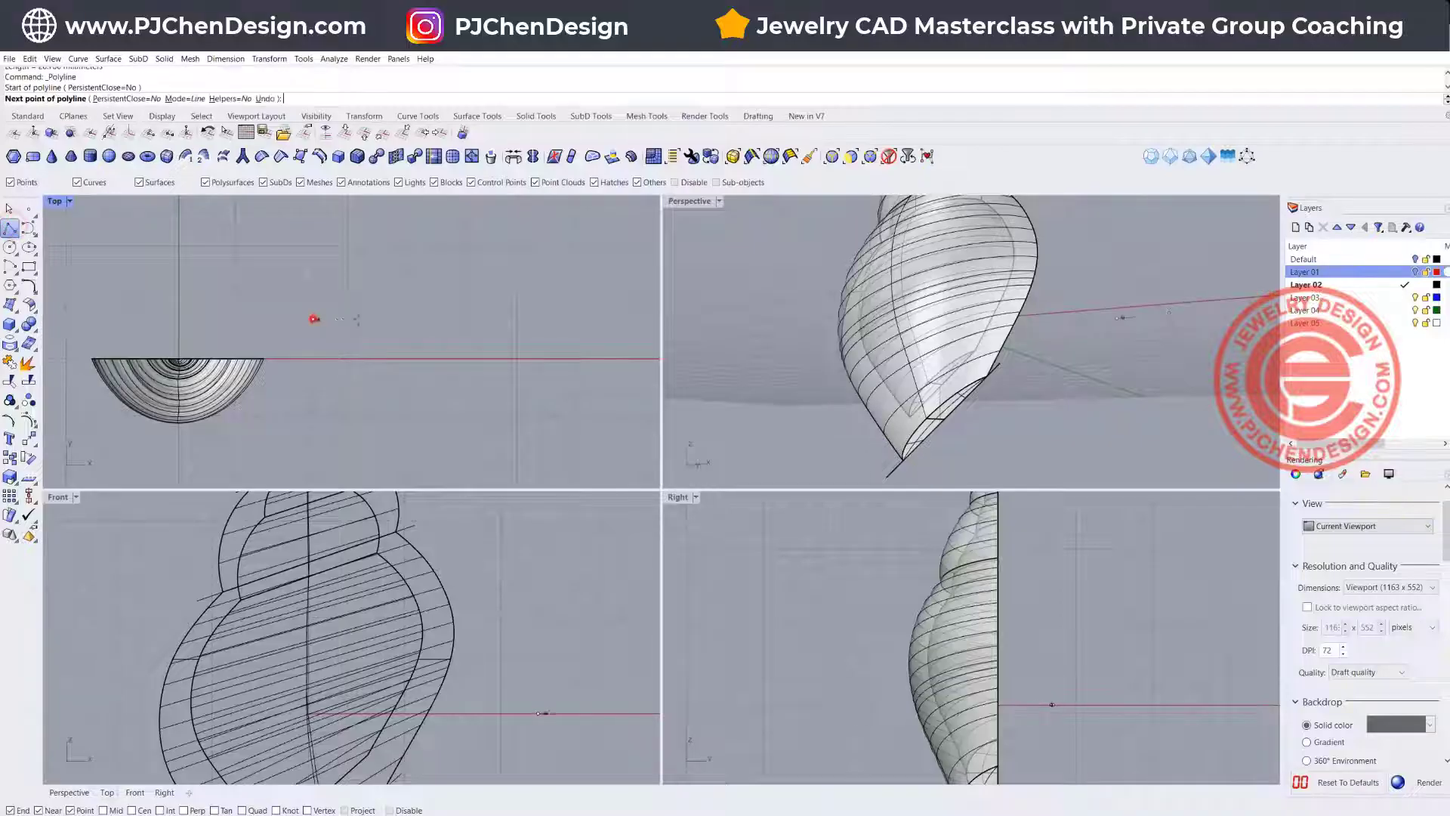
pyautogui.write('20.700')
pyautogui.press('Return')
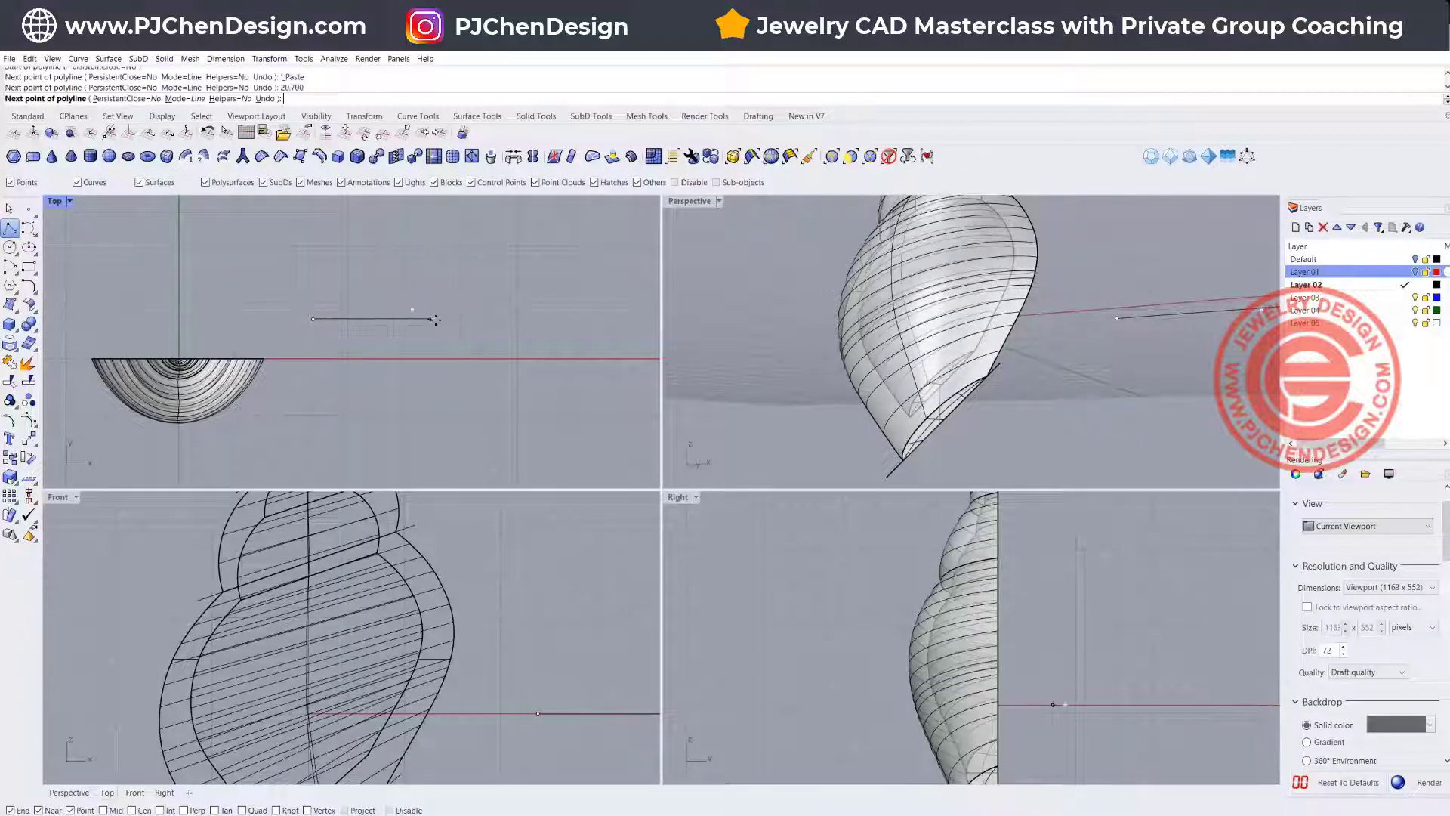
pyautogui.keyDown('shift'); pyautogui.click(435, 320); pyautogui.keyUp('shift')
pyautogui.rightClick(434, 318)
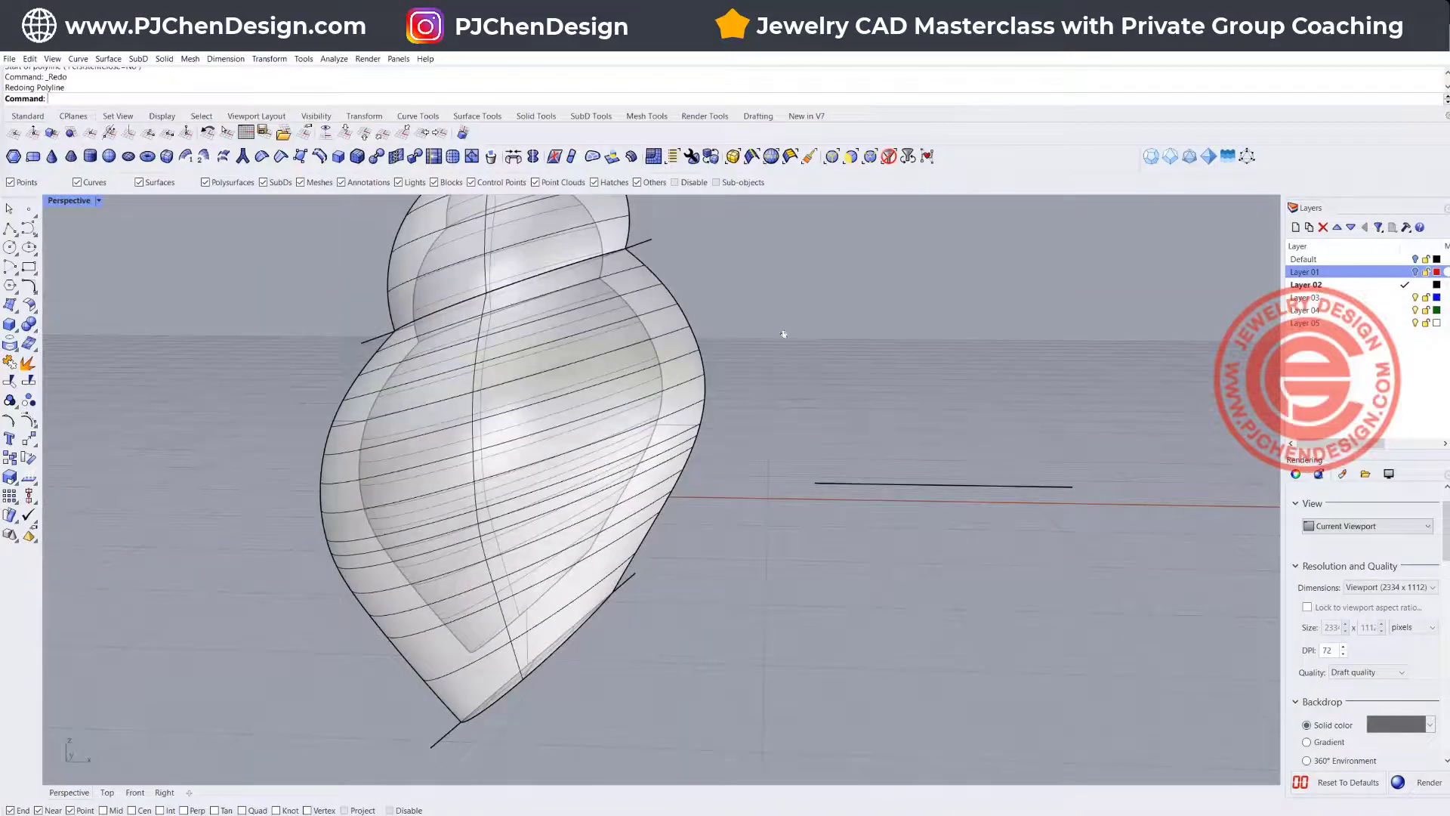
# Step: Measure the length of the seam curve between the largest whorl and the whorl above it, and copy the value
pyautogui.keyDown('shift'); pyautogui.moveTo(783, 334); pyautogui.dragTo(804, 390, button='right'); pyautogui.keyUp('shift')
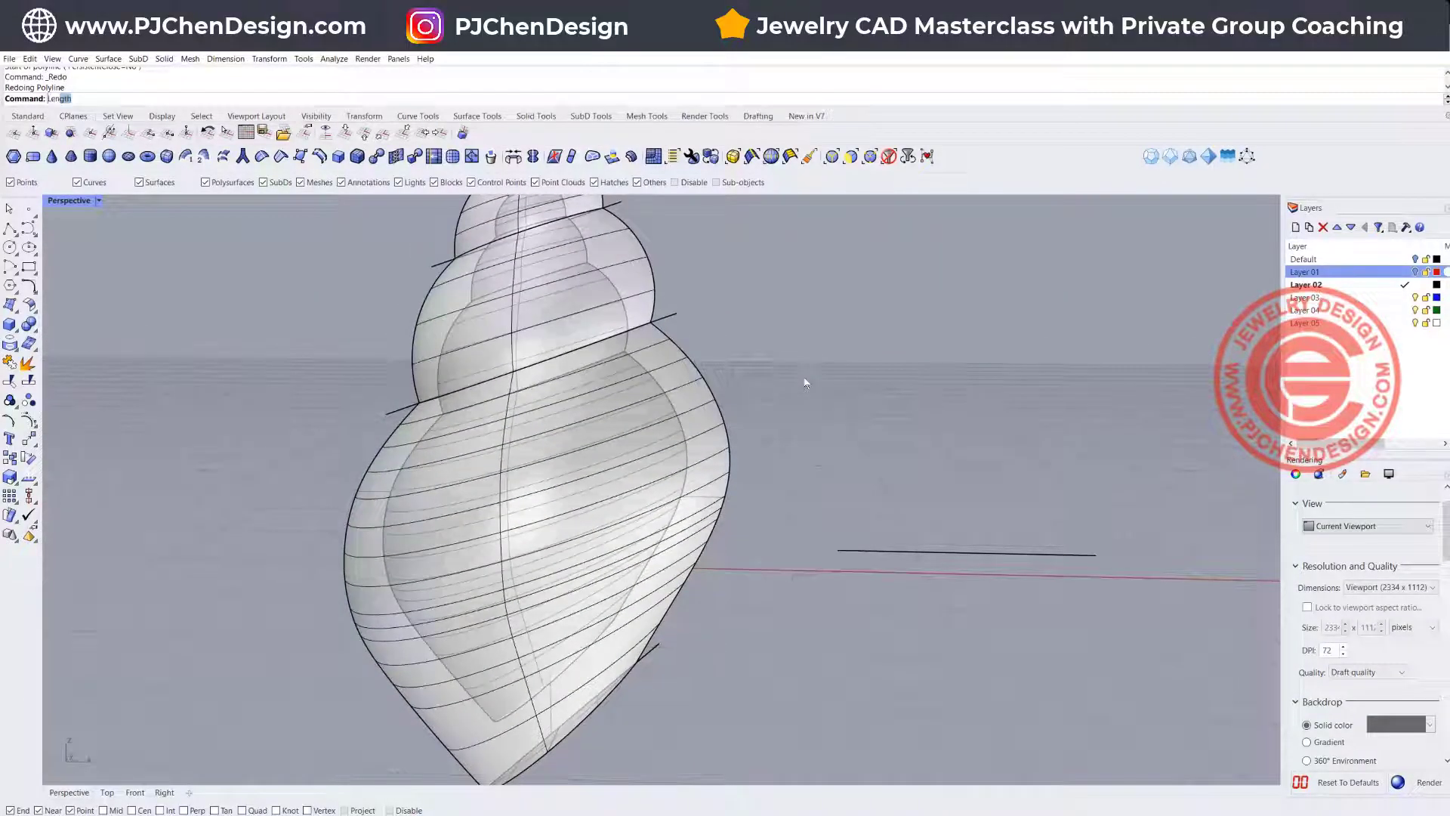
pyautogui.press('Return')
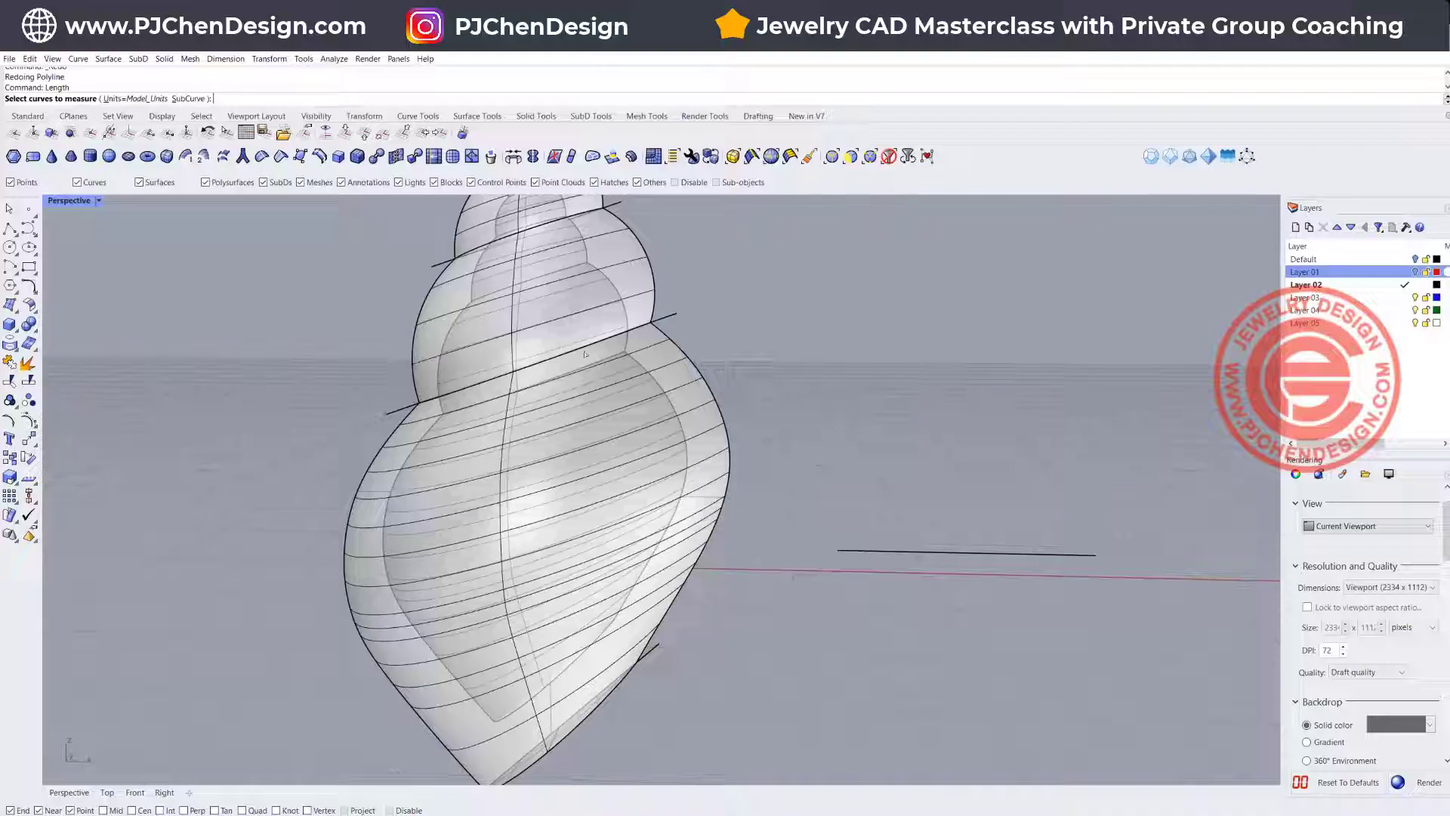
pyautogui.click(588, 352)
pyautogui.click(621, 378)
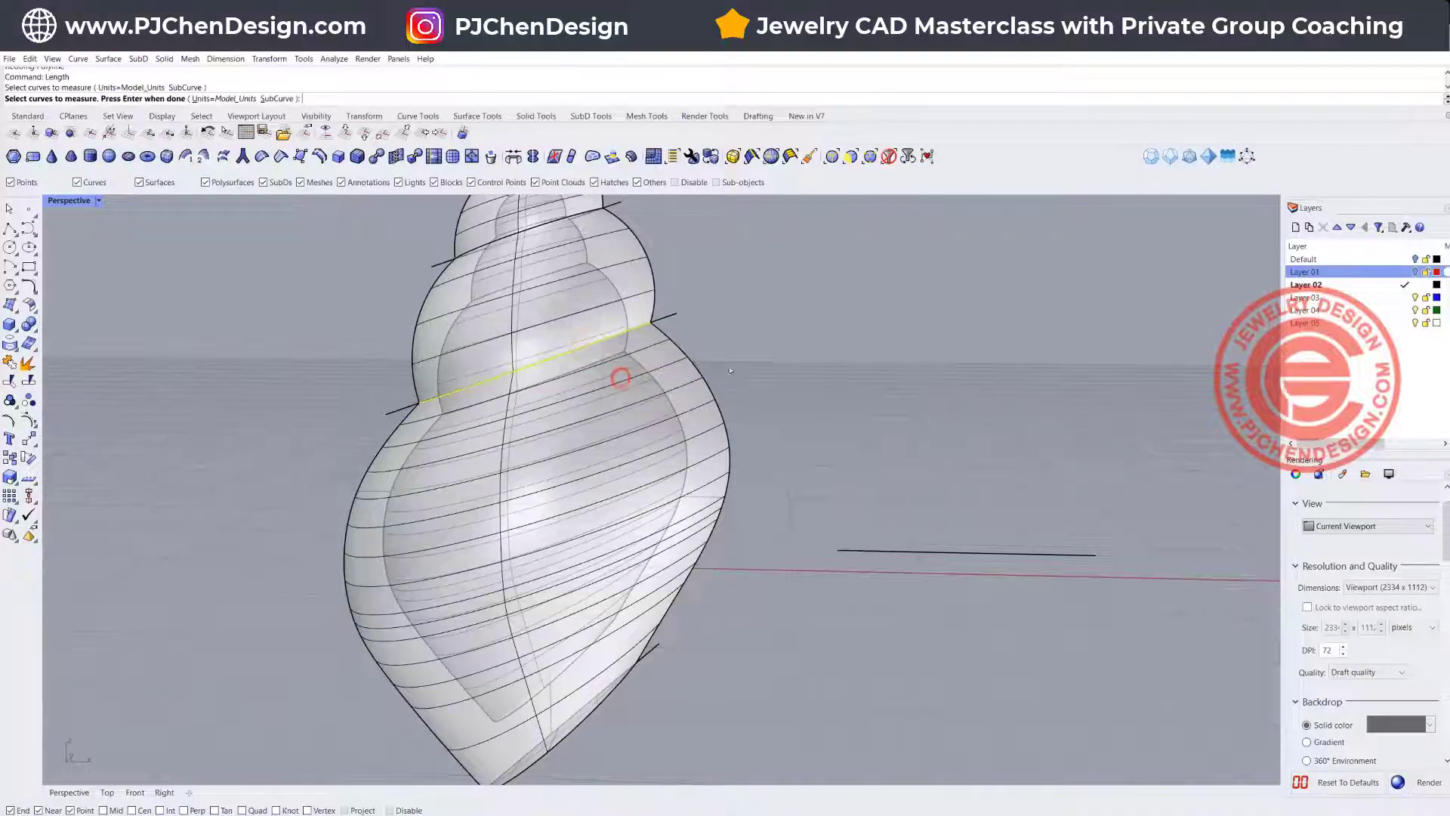
pyautogui.press('Return')
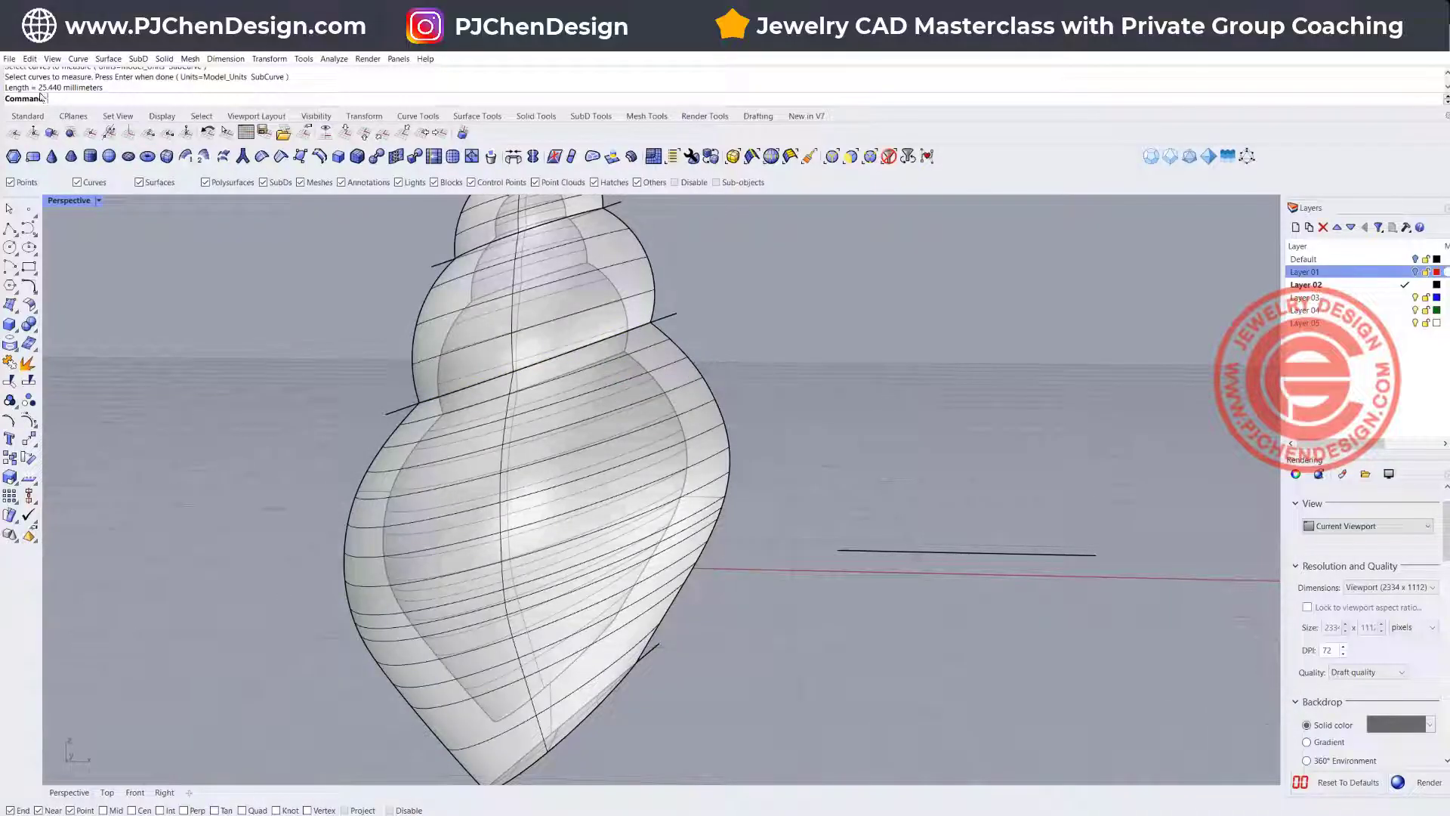
pyautogui.moveTo(38, 87); pyautogui.dragTo(61, 88)
# Step: Draw a horizontal line 25.440 mm long above the first reference line in the Top view
pyautogui.doubleClick(57, 201)
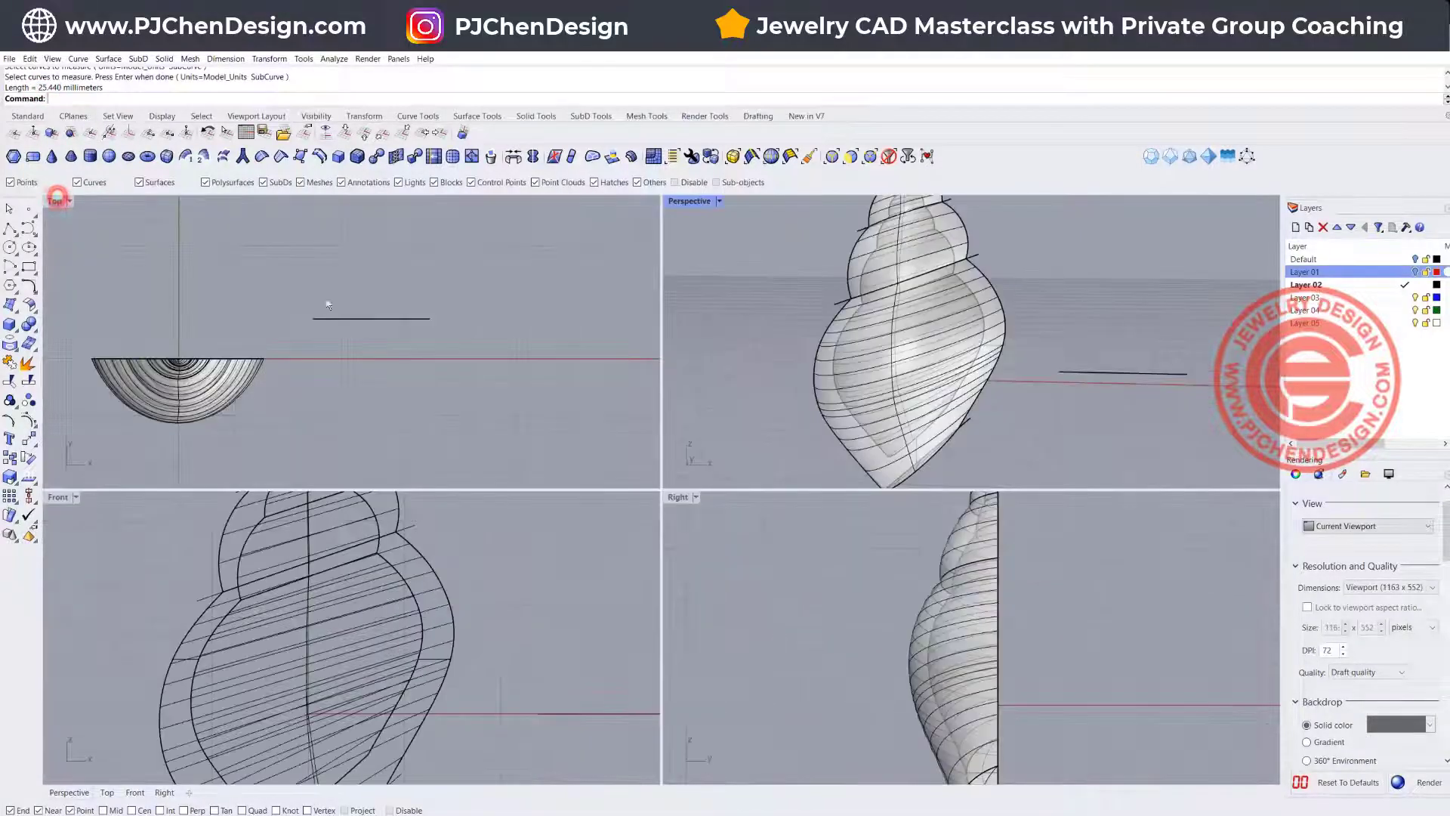
pyautogui.click(10, 227)
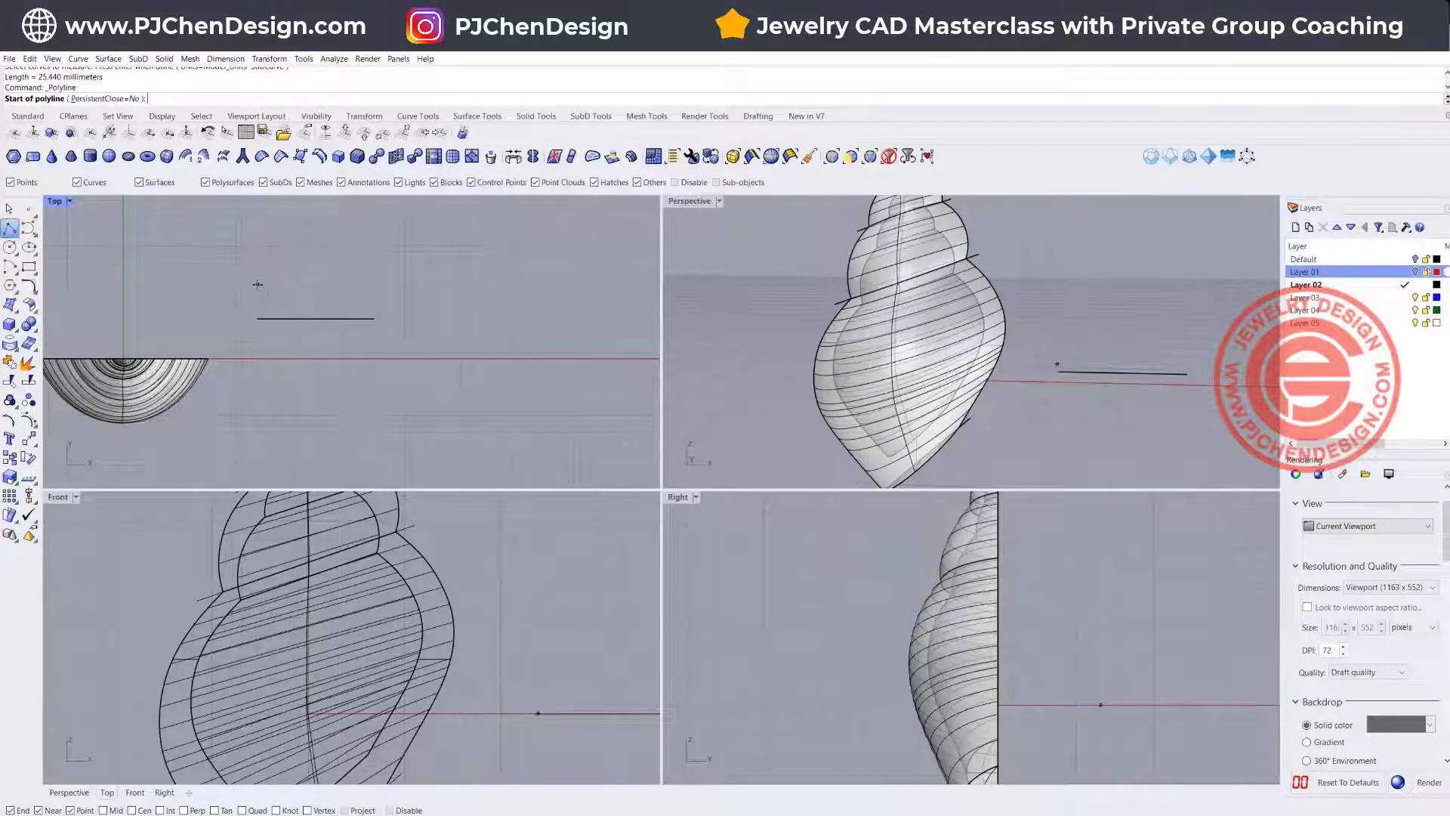
pyautogui.click(257, 284)
pyautogui.click(399, 284)
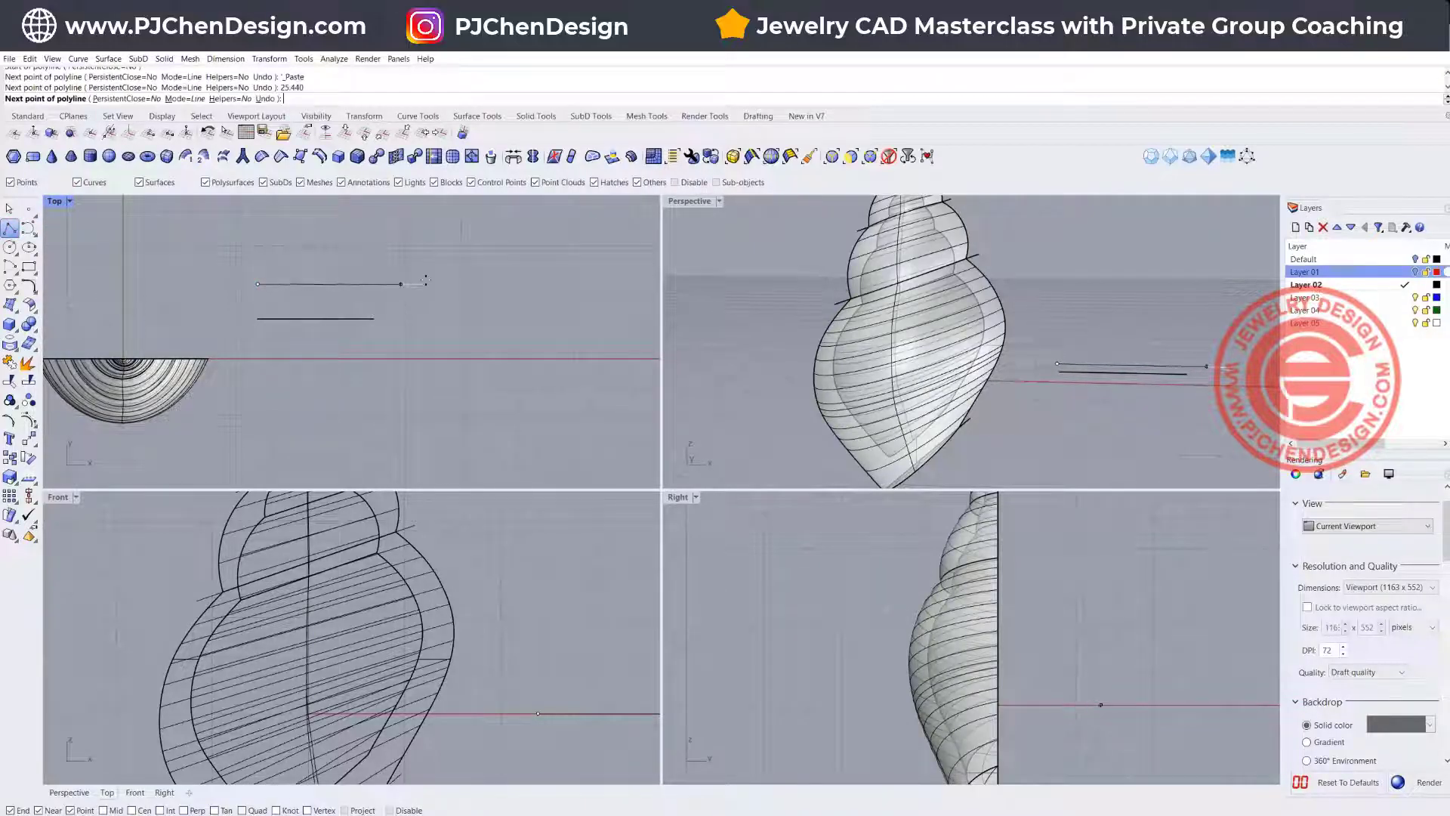
pyautogui.rightClick(425, 281)
# Step: Measure the length of the seam curve between the second and third whorls from the bottom
pyautogui.scroll(-2, 950, 336)
pyautogui.moveTo(950, 337)
pyautogui.mouseDown(button='right')
pyautogui.moveTo(934, 293)
pyautogui.moveTo(934, 329)
pyautogui.mouseUp(button='right')
pyautogui.doubleClick(691, 201)
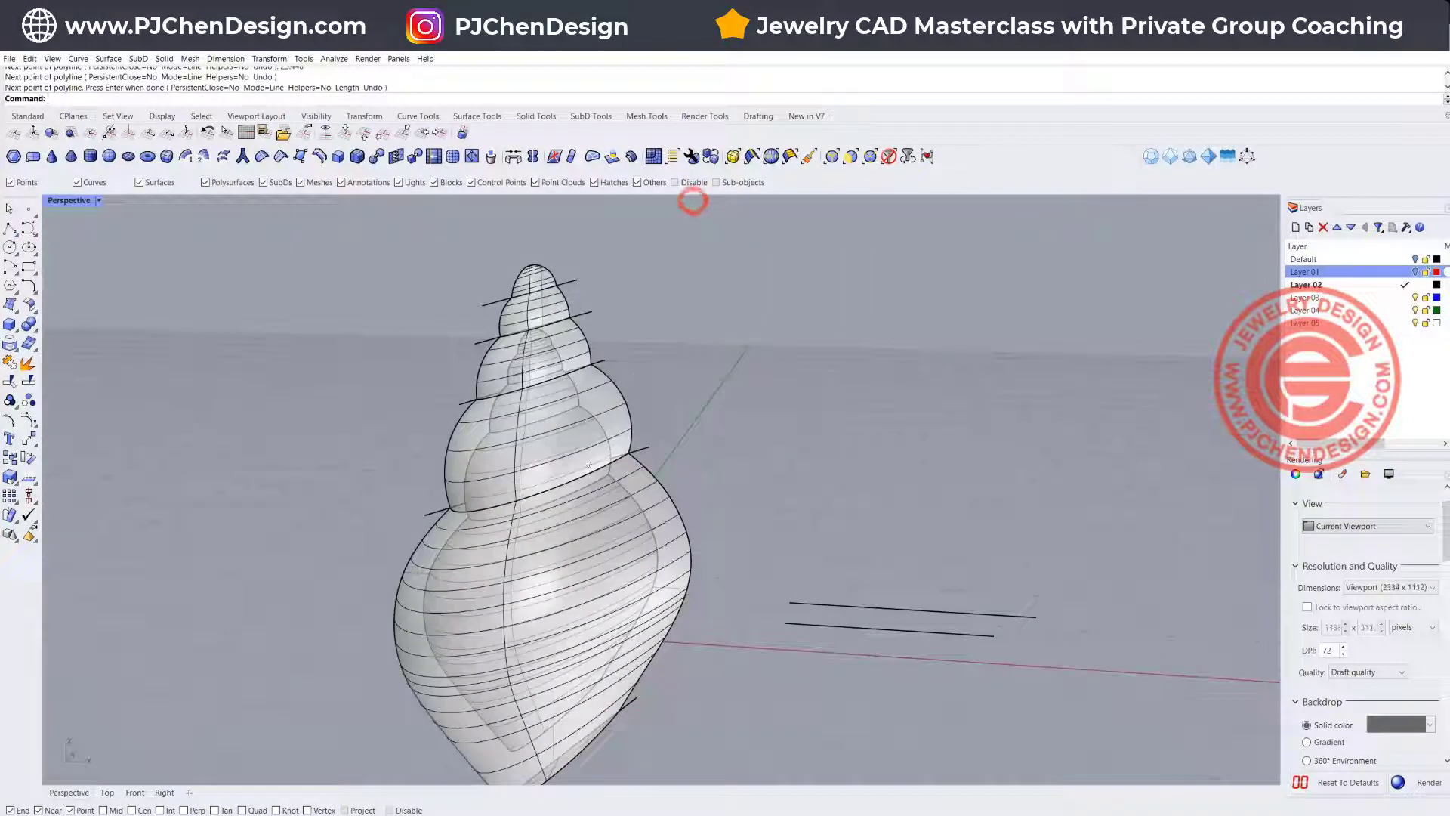
pyautogui.moveTo(621, 395); pyautogui.dragTo(657, 329, button='right')
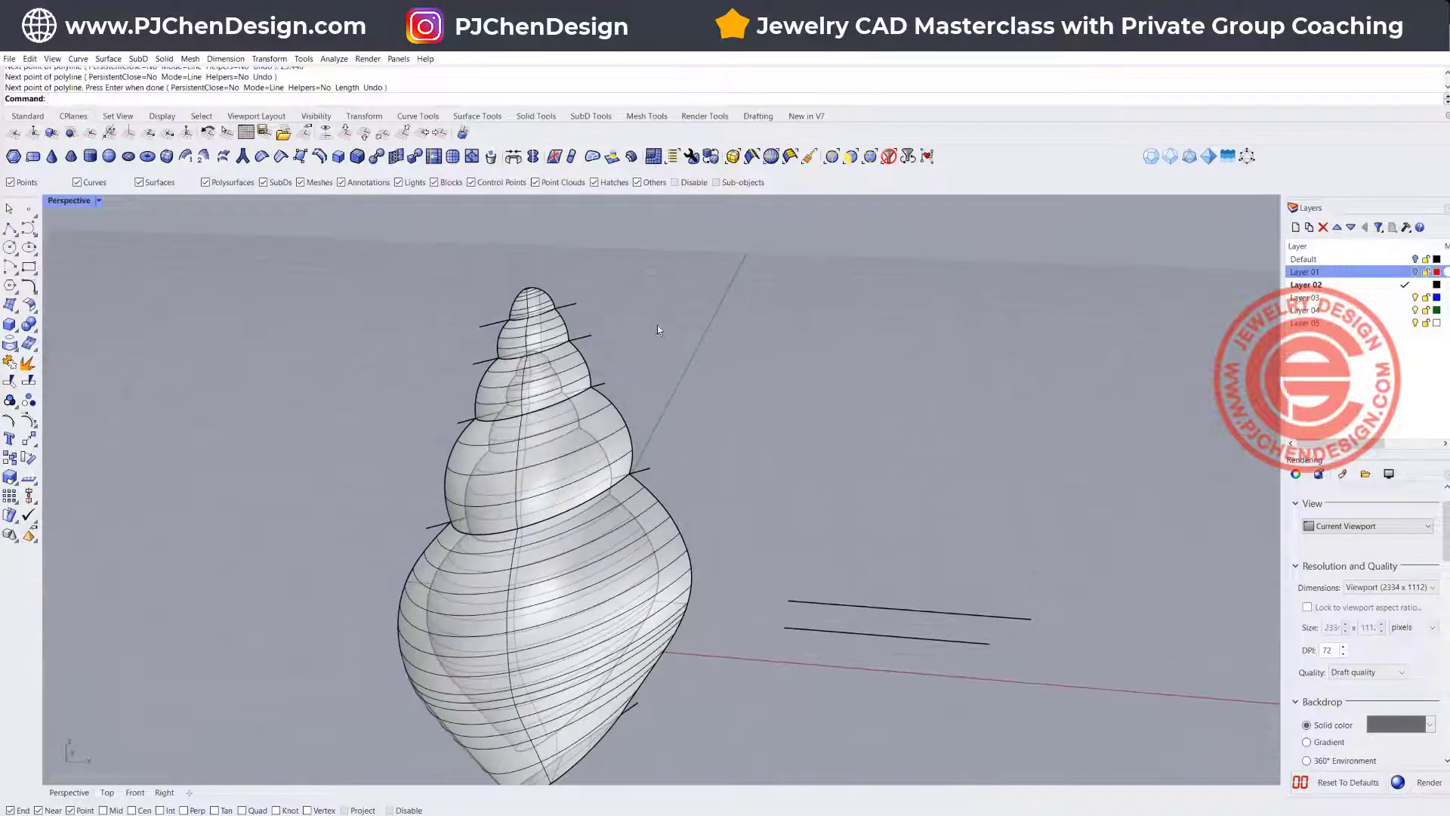
pyautogui.write('Length')
pyautogui.press('Return')
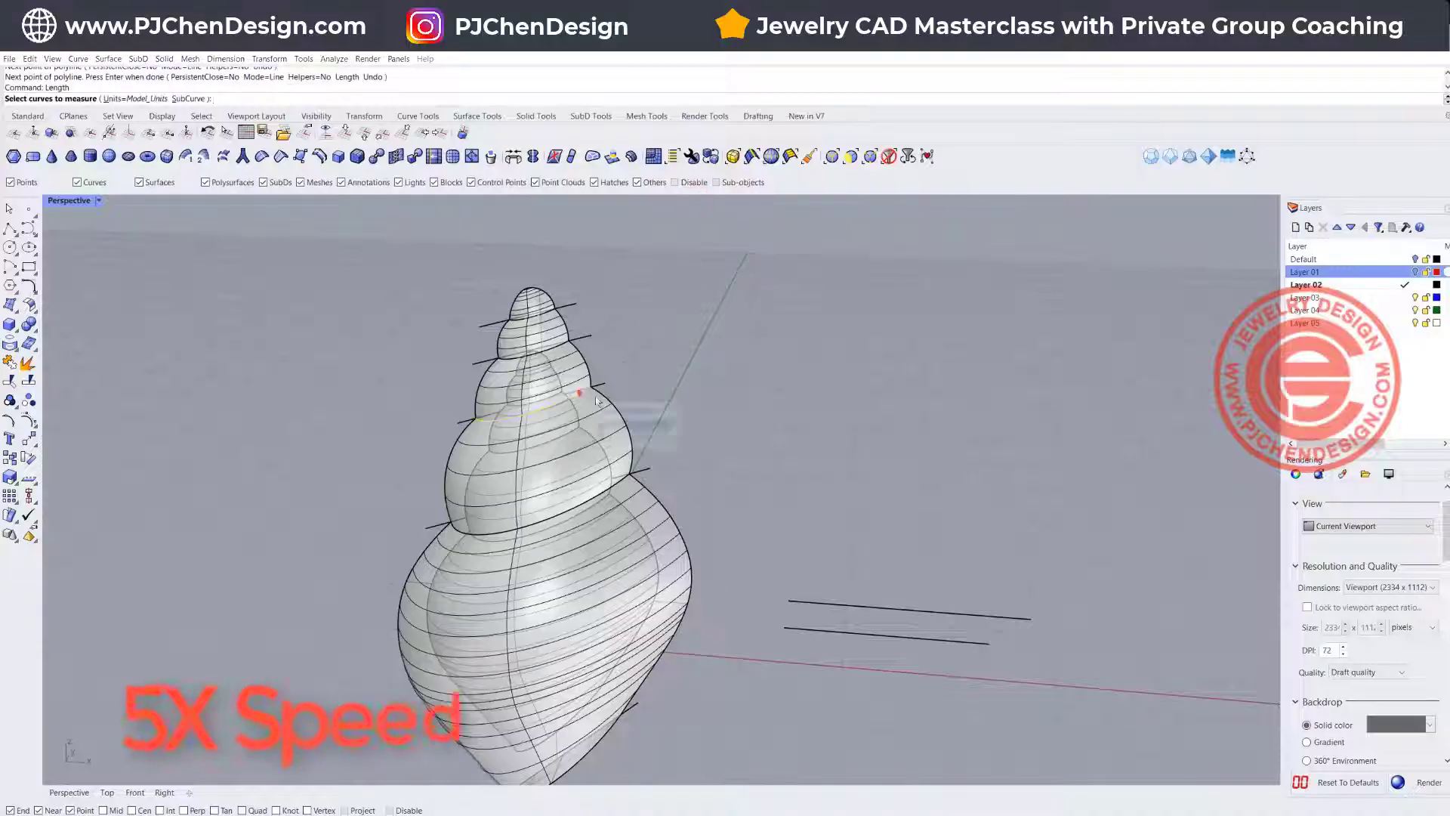
pyautogui.click(579, 394)
pyautogui.press('Return')
# Step: Draw a horizontal line 14.587 mm long above the two reference lines in the Top view
pyautogui.doubleClick(69, 200)
pyautogui.click(9, 228)
pyautogui.click(254, 250)
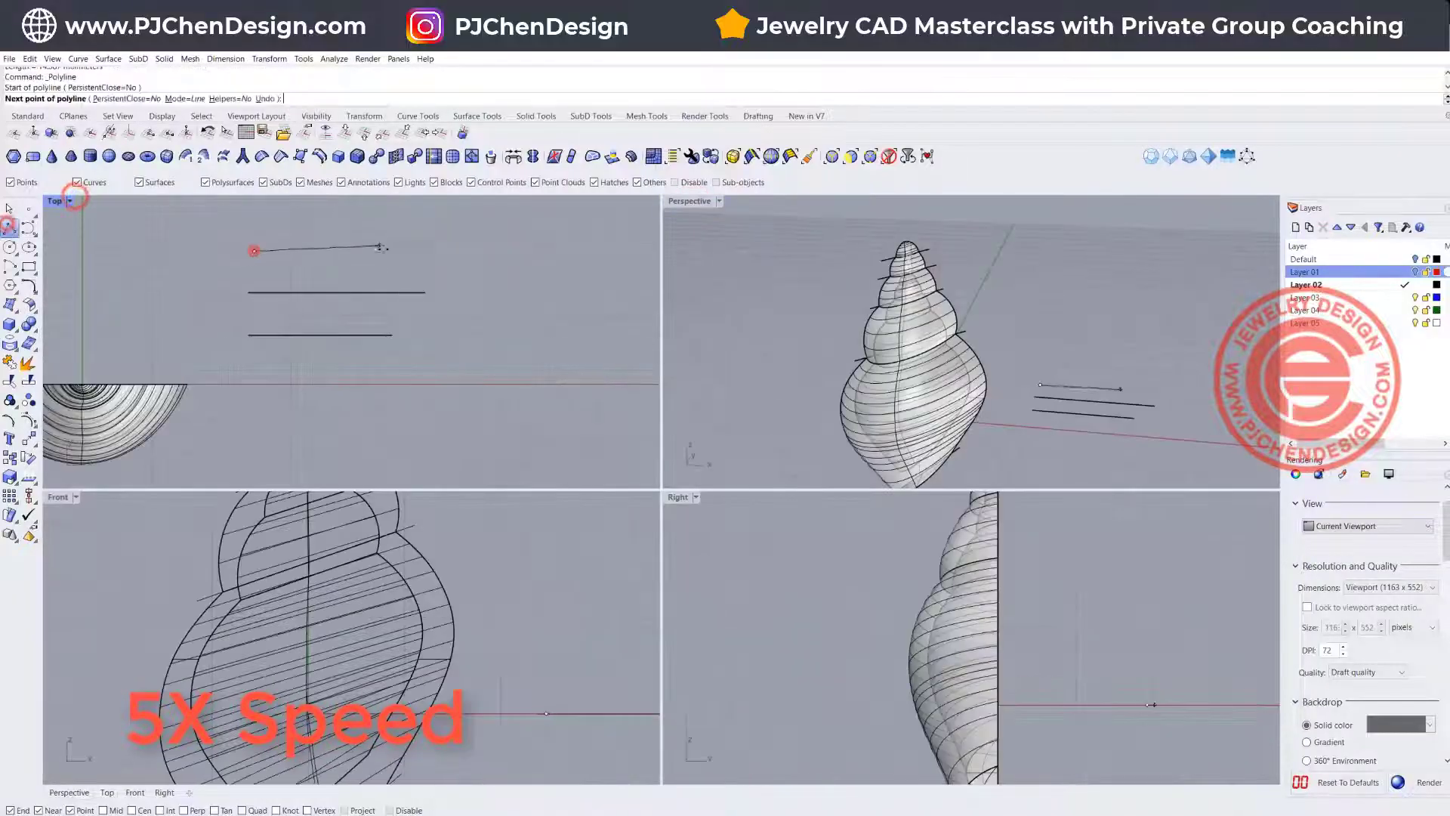
pyautogui.write('14.587')
pyautogui.press('Return')
pyautogui.click(393, 244)
pyautogui.press('Return')
# Step: Measure the length of the seam curve between the third and fourth whorls from the bottom
pyautogui.write('Le')
pyautogui.press('Return')
pyautogui.click(911, 274)
pyautogui.click(961, 309)
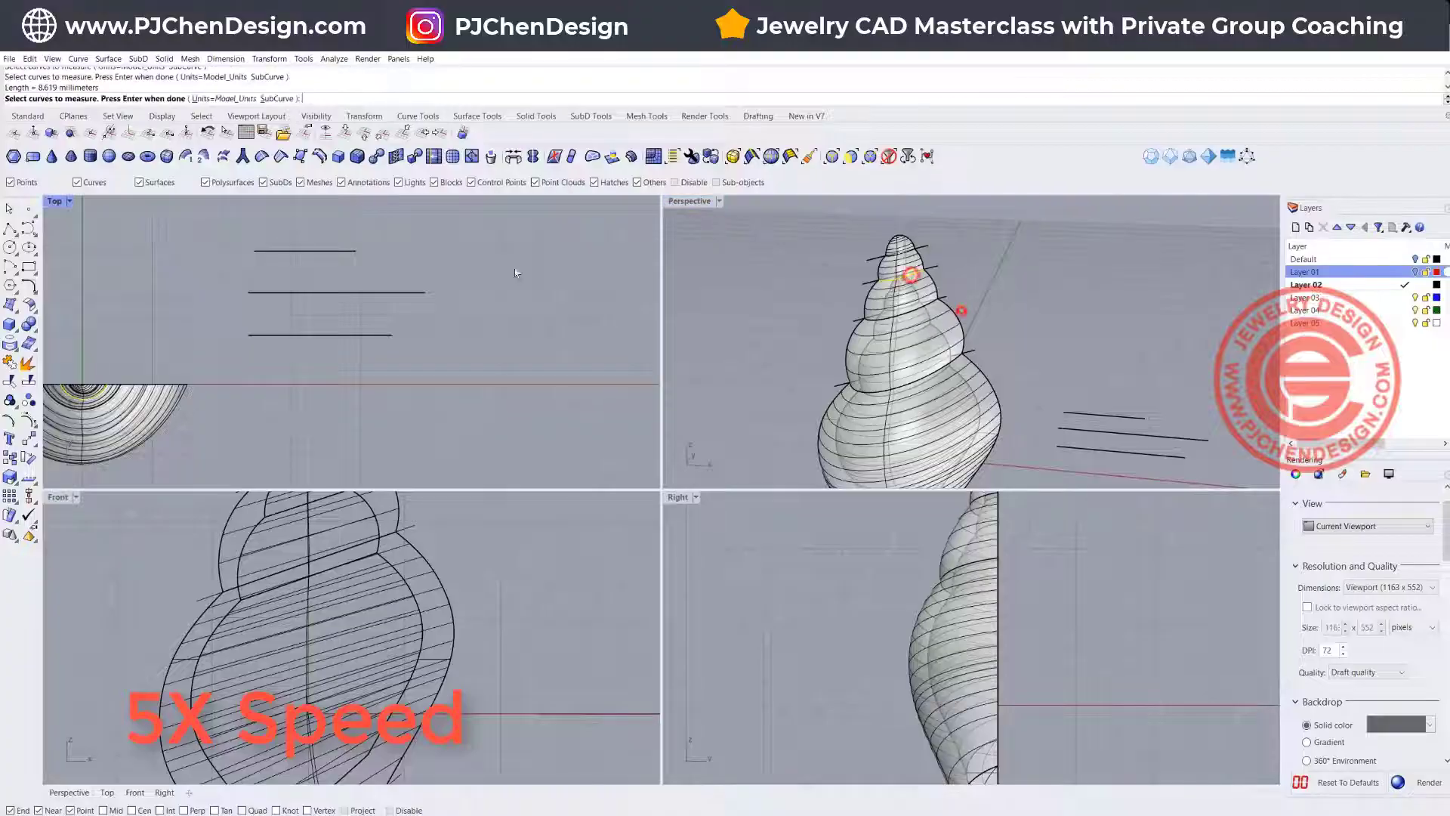
pyautogui.rightClick(514, 269)
# Step: Draw a horizontal line 8.619 mm long above the three reference lines in the Top view
pyautogui.rightClick(259, 220)
pyautogui.click(9, 227)
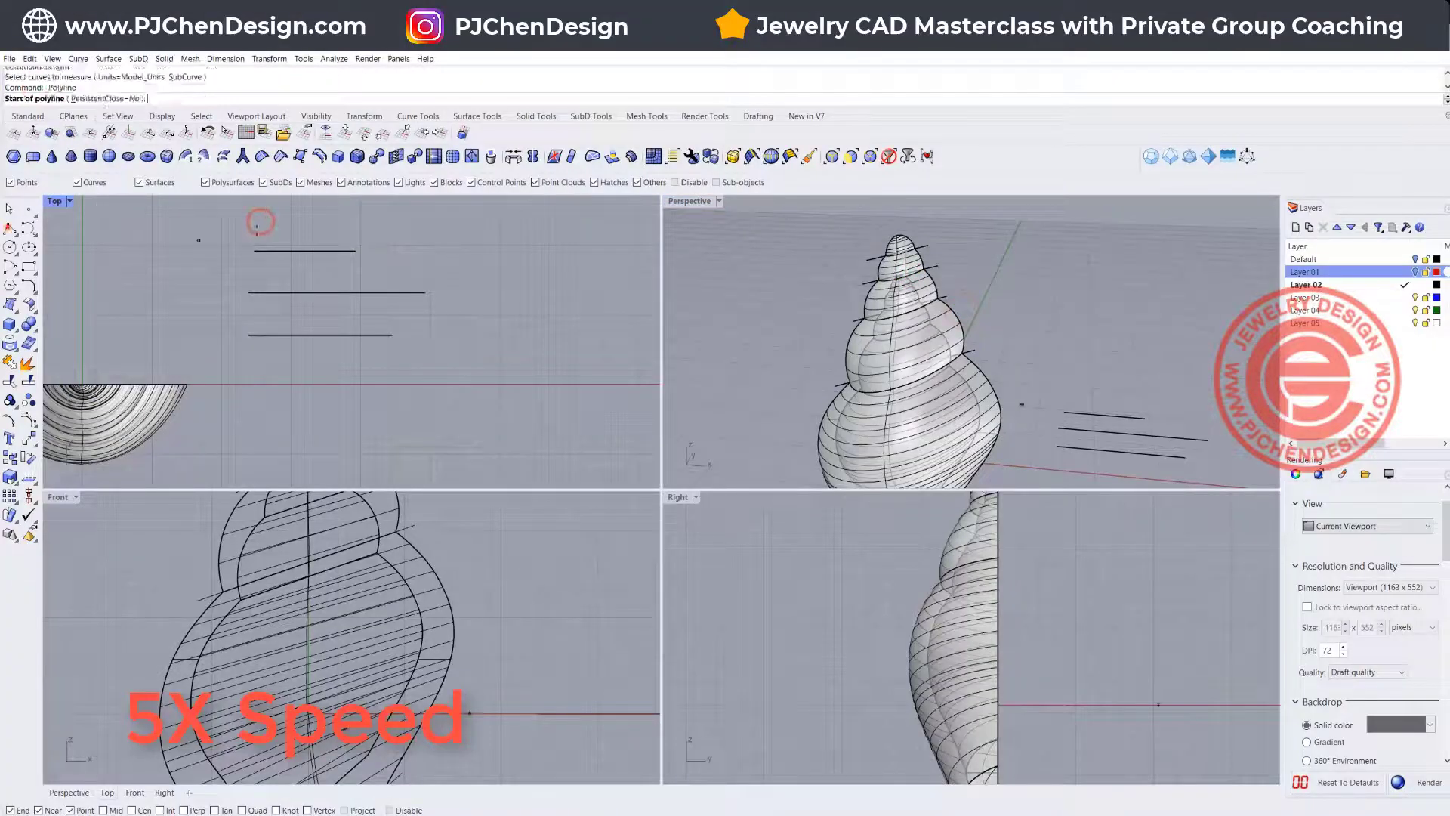
pyautogui.click(253, 221)
pyautogui.write('8.619')
pyautogui.press('Return')
pyautogui.click(340, 220)
pyautogui.press('Return')
# Step: Measure the length of the topmost seam curve, just below the shell's tip, and copy the value
pyautogui.scroll(-4, 284, 362)
pyautogui.write('Length')
pyautogui.press('Return')
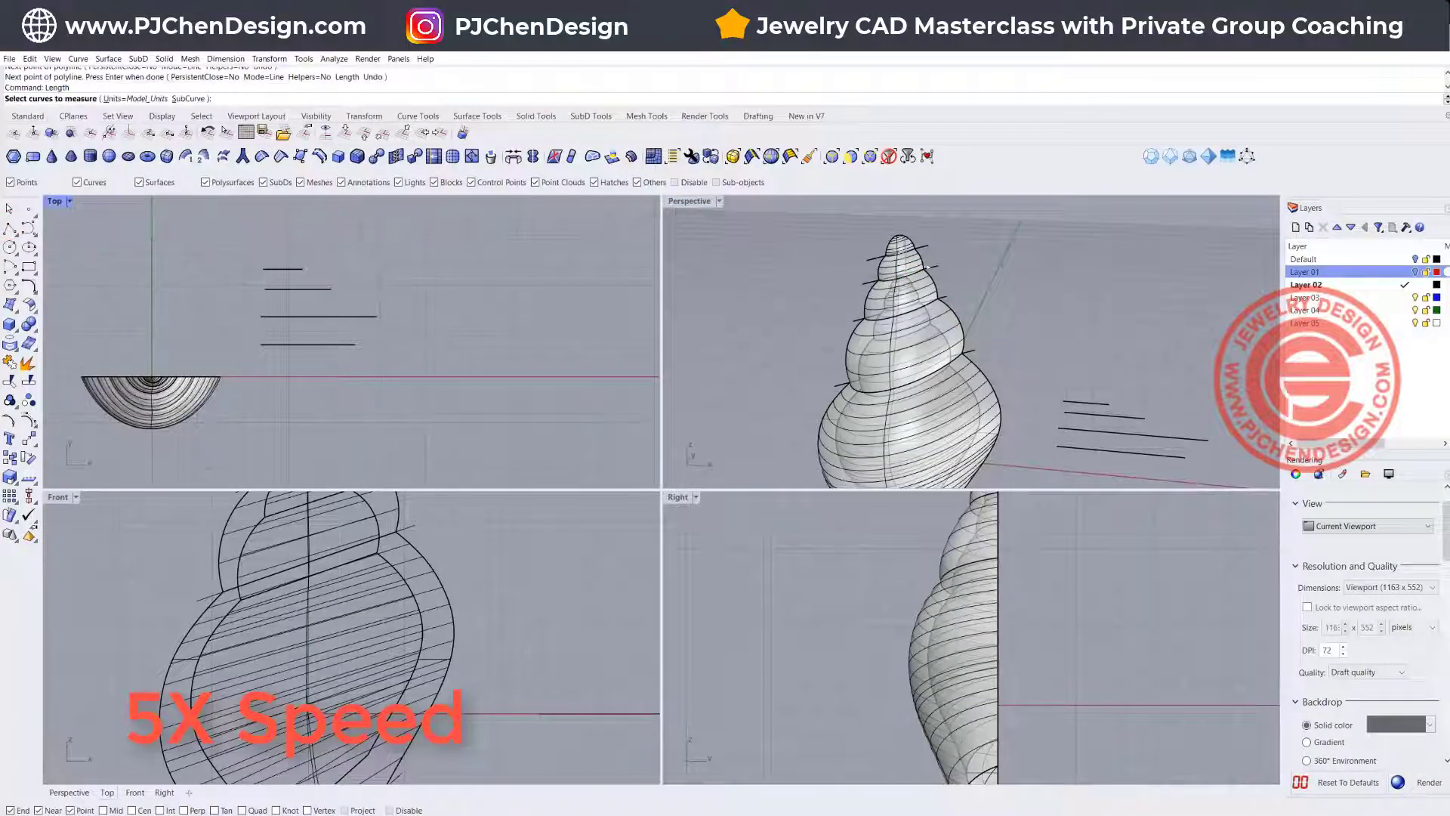
pyautogui.click(910, 252)
pyautogui.click(958, 283)
pyautogui.press('Return')
pyautogui.moveTo(37, 88); pyautogui.dragTo(57, 90)
pyautogui.hotkey('ctrl', 'c')
# Step: Draw a horizontal line 5.501 mm long above the four reference lines in the Top view
pyautogui.click(9, 229)
pyautogui.click(266, 243)
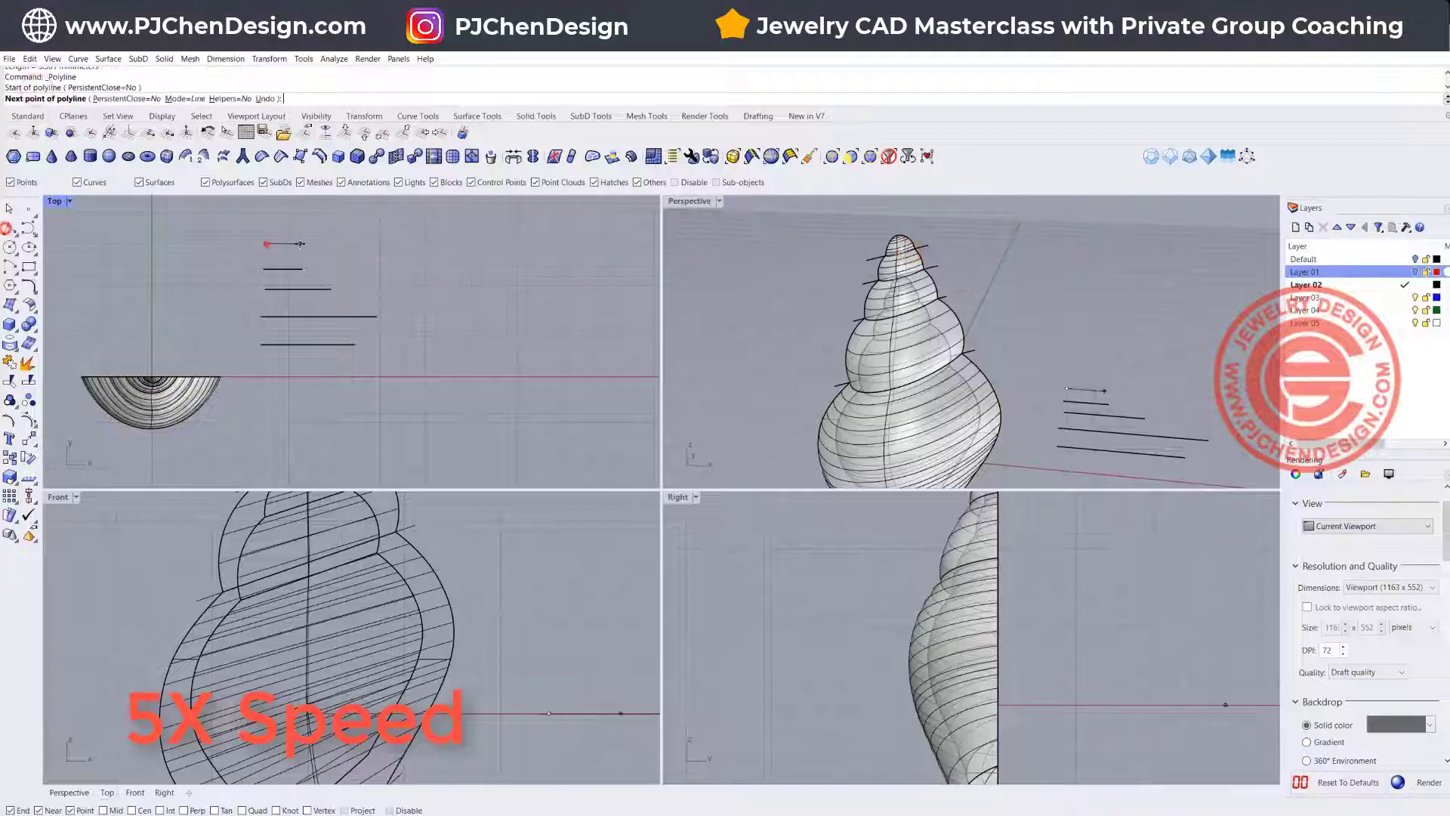
pyautogui.hotkey('ctrl', 'v')
pyautogui.press('Return')
pyautogui.click(290, 237)
pyautogui.press('Return')
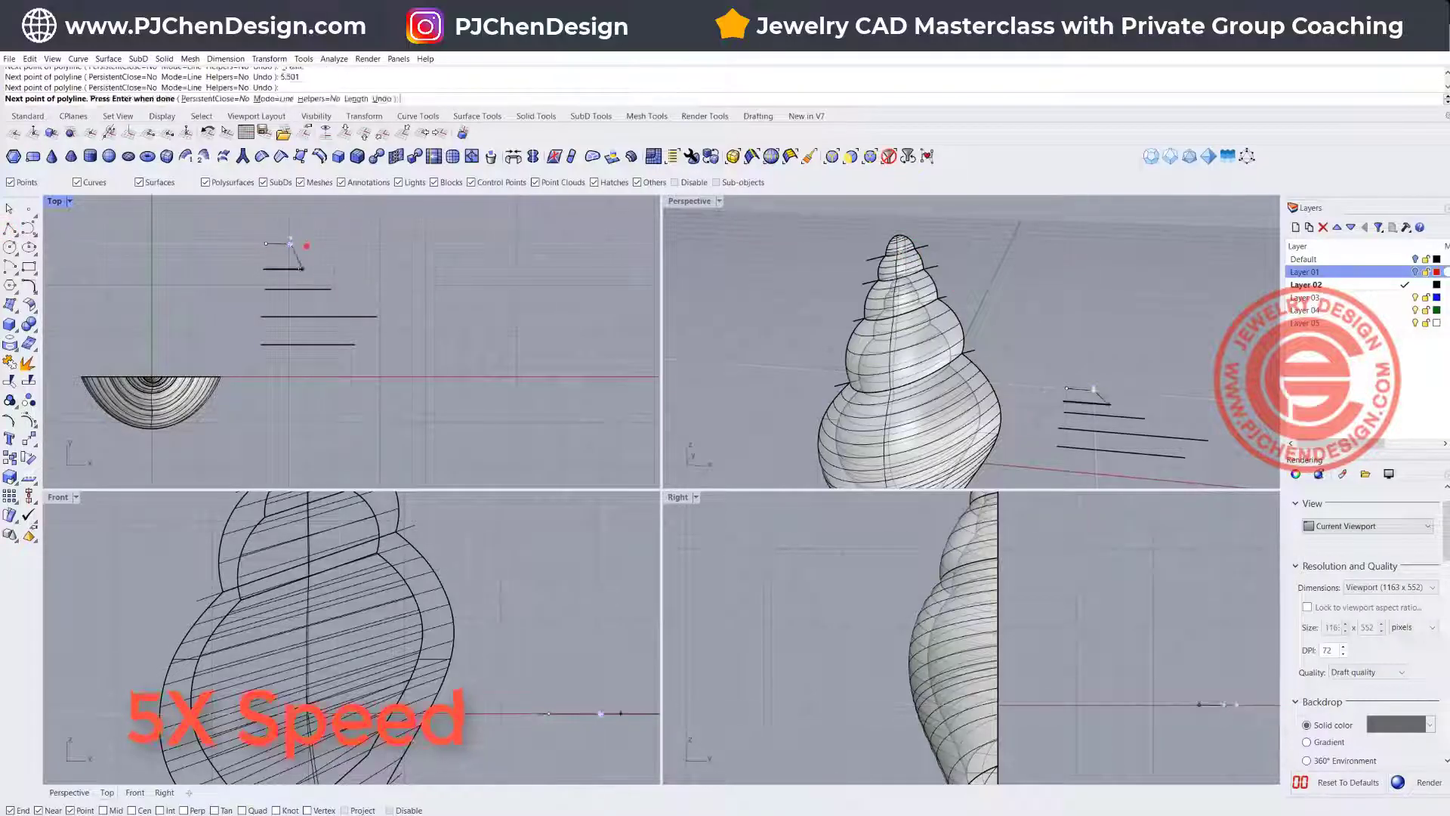
# Step: Align the left ends of all five reference lines in the Top view
pyautogui.moveTo(1095, 391); pyautogui.dragTo(955, 310, button='right')
pyautogui.moveTo(316, 352); pyautogui.dragTo(278, 242)
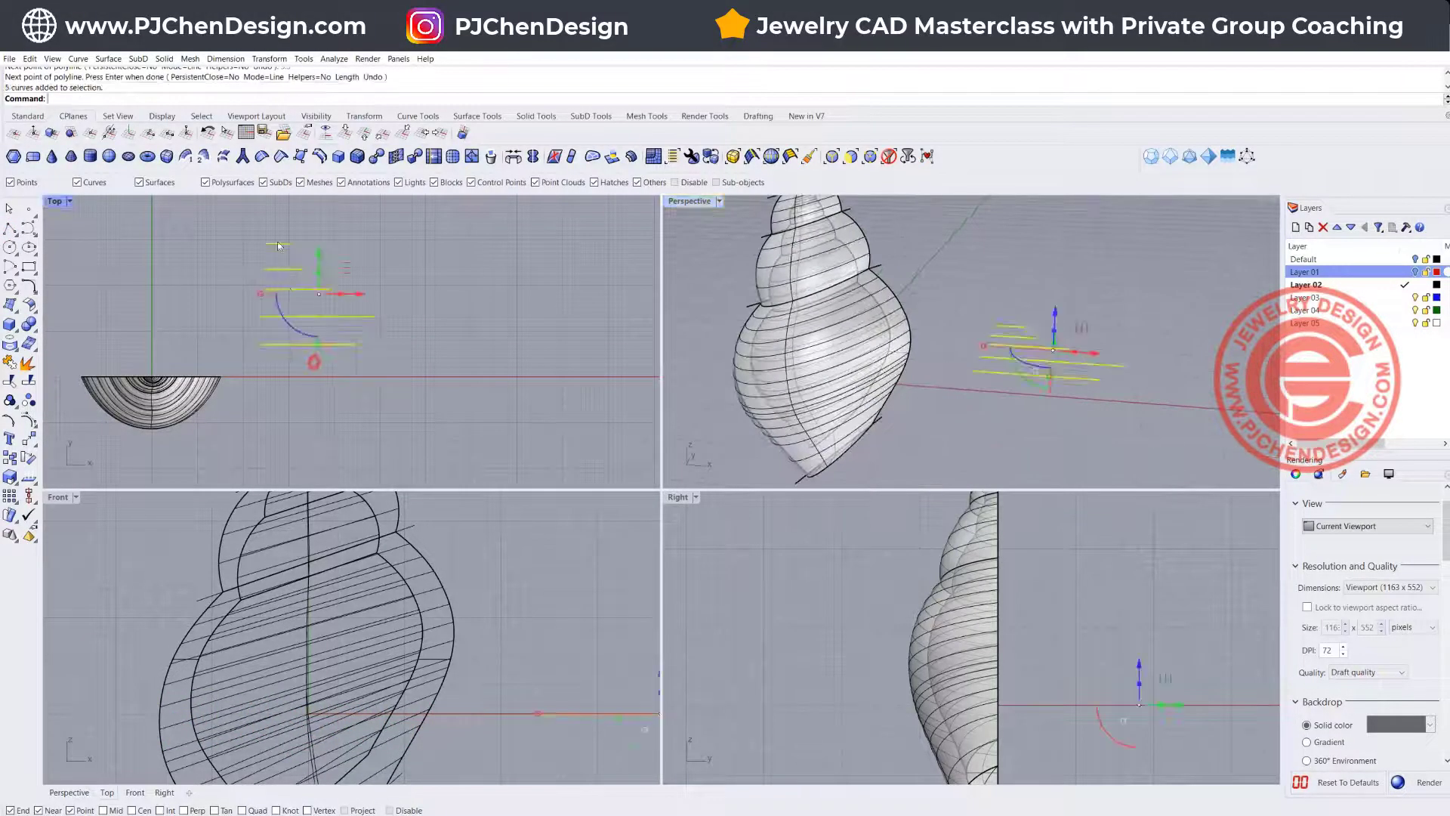
pyautogui.click(30, 500)
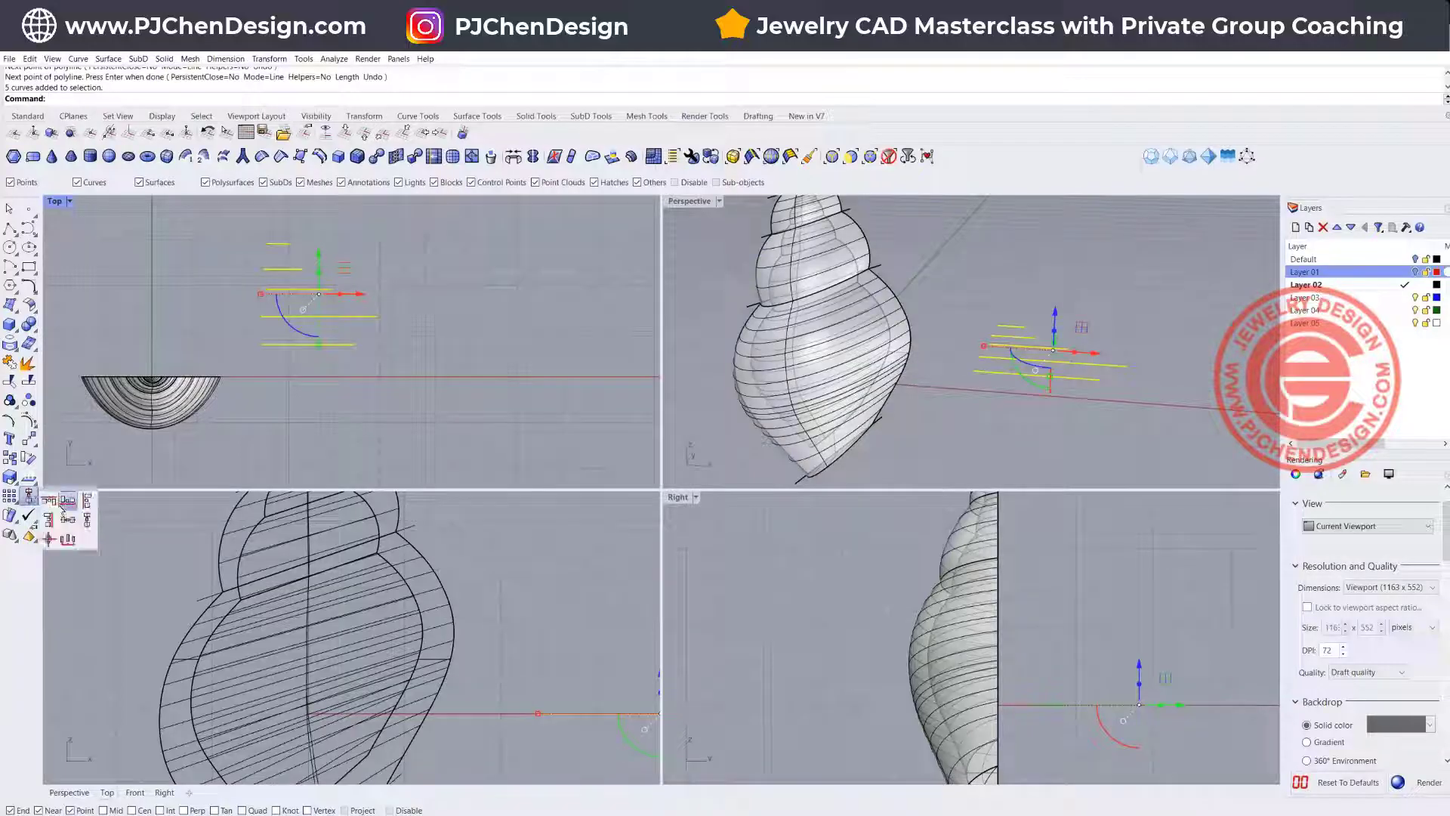
pyautogui.click(86, 500)
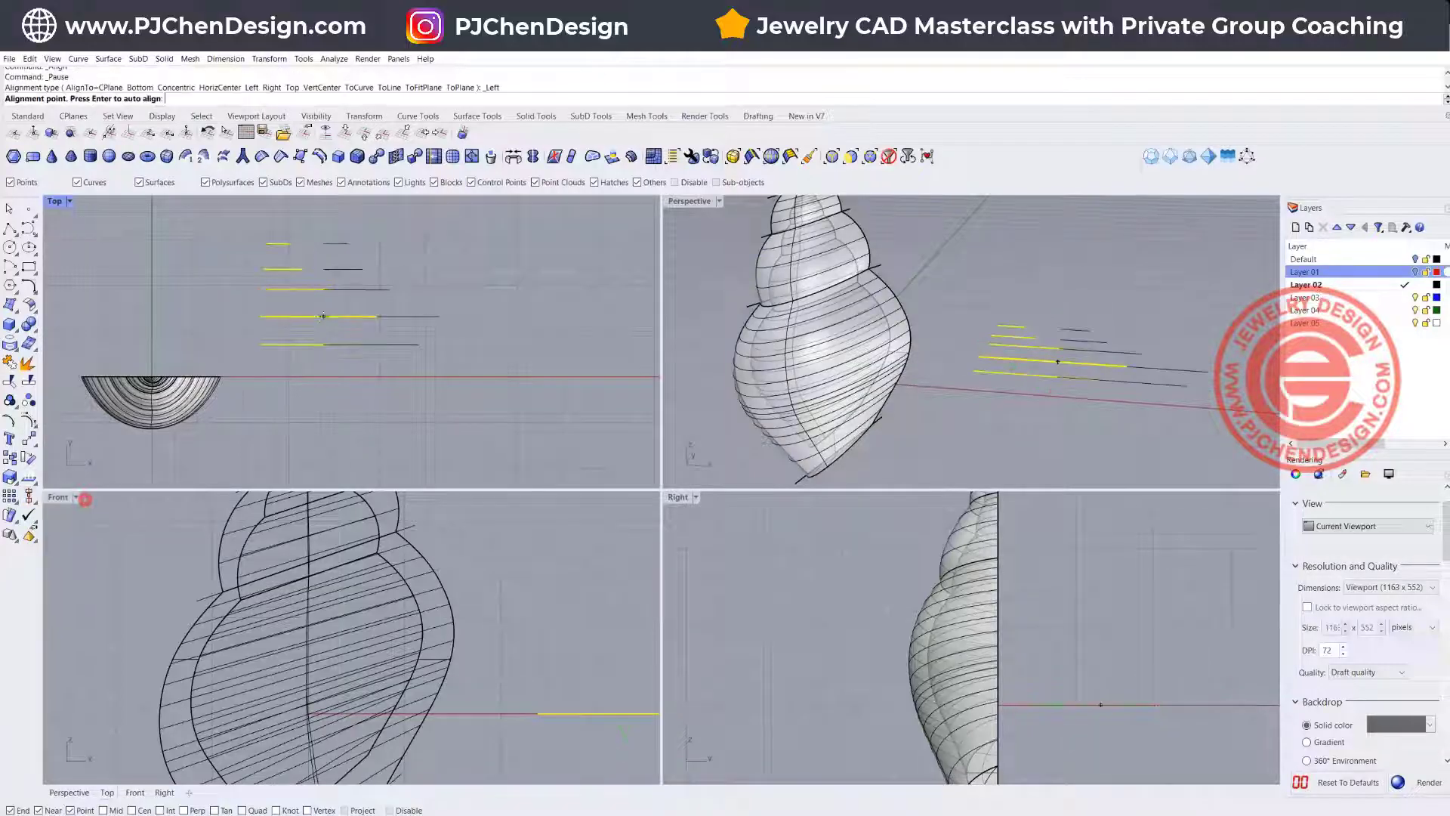
pyautogui.click(275, 325)
pyautogui.click(470, 371)
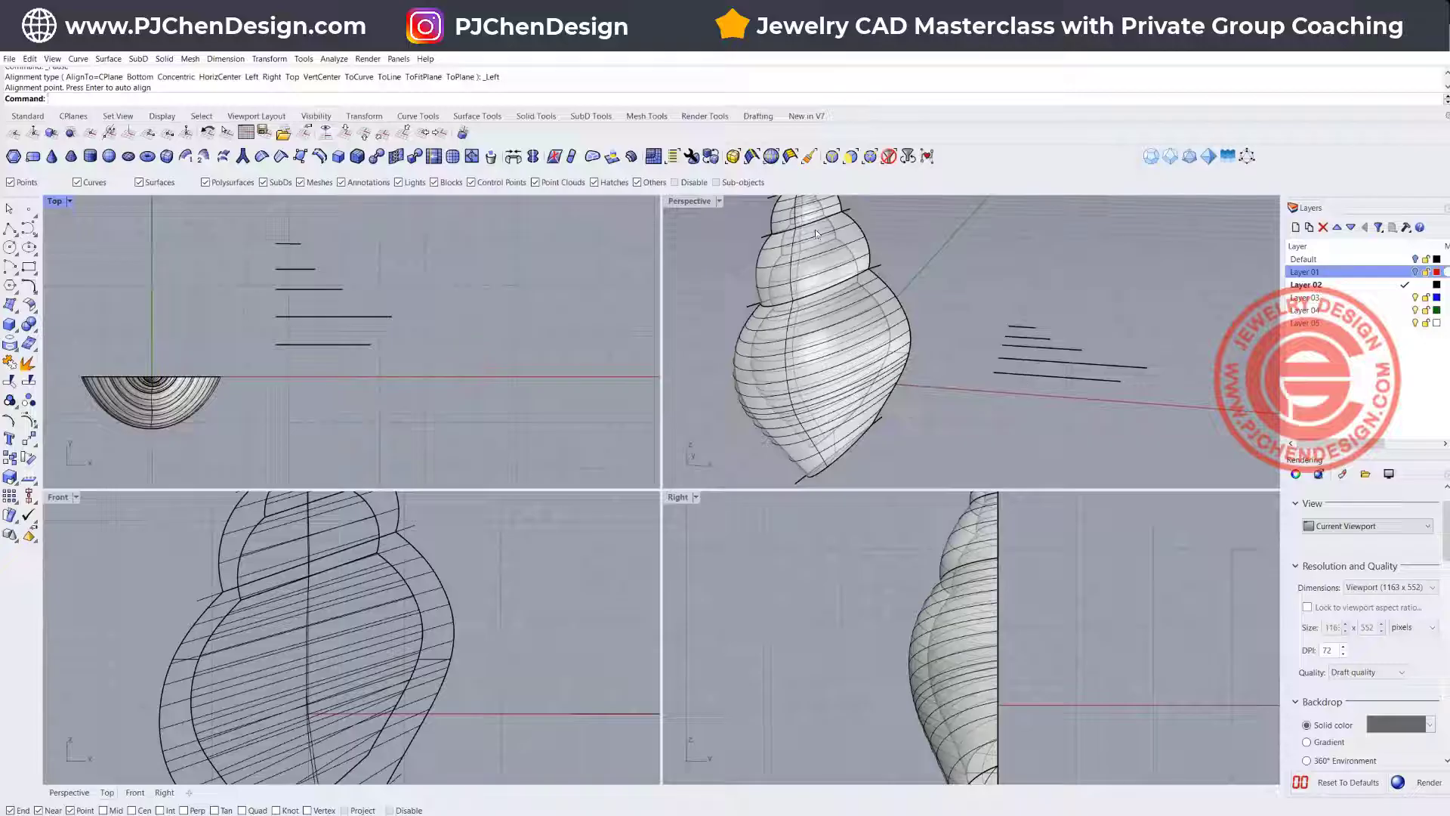
# Step: Draw a circle of about 0.97 mm radius in the Right view, centred on the end of the longest reference line
pyautogui.doubleClick(687, 204)
pyautogui.moveTo(821, 514); pyautogui.dragTo(738, 494, button='right')
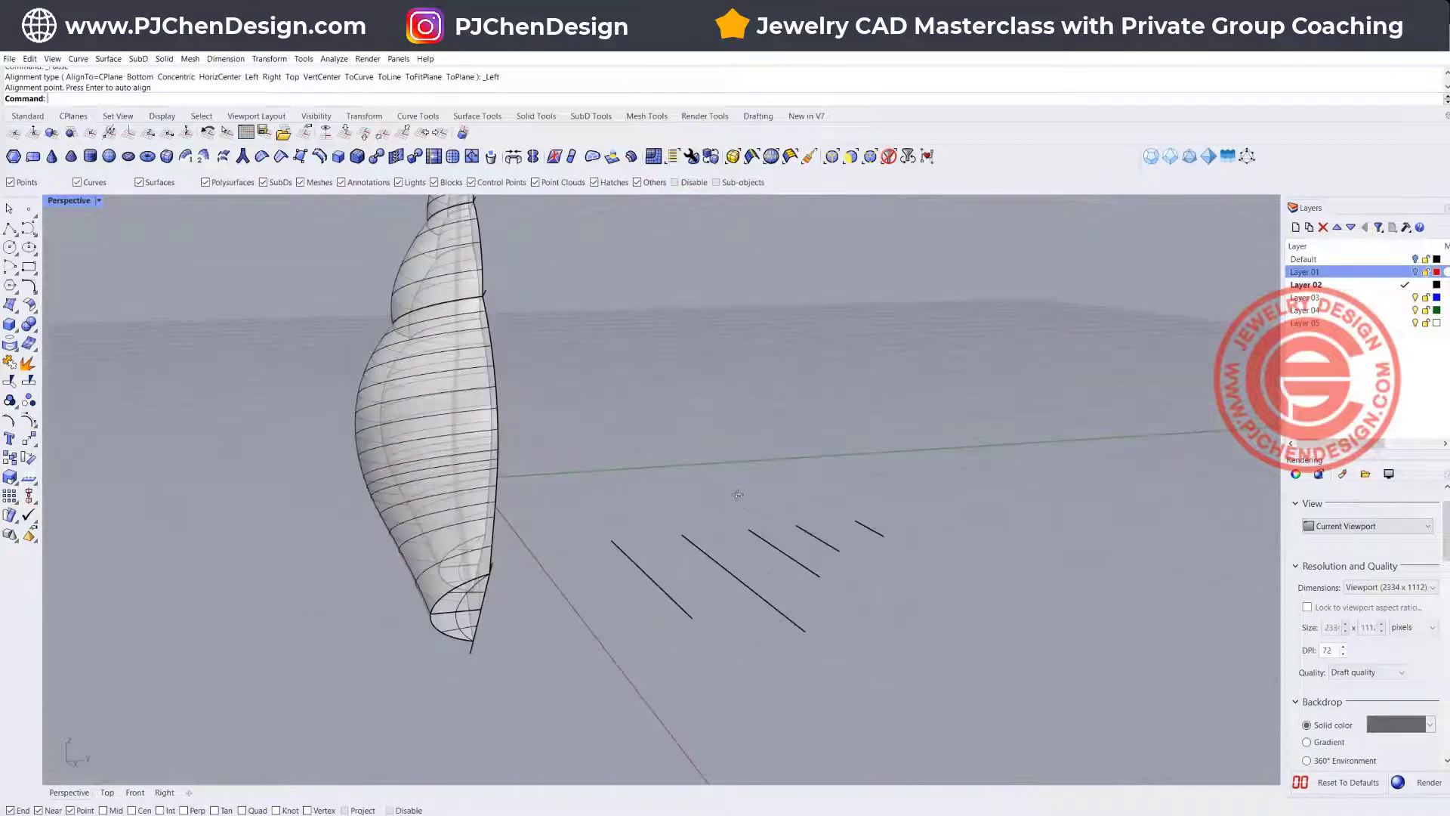
pyautogui.doubleClick(70, 202)
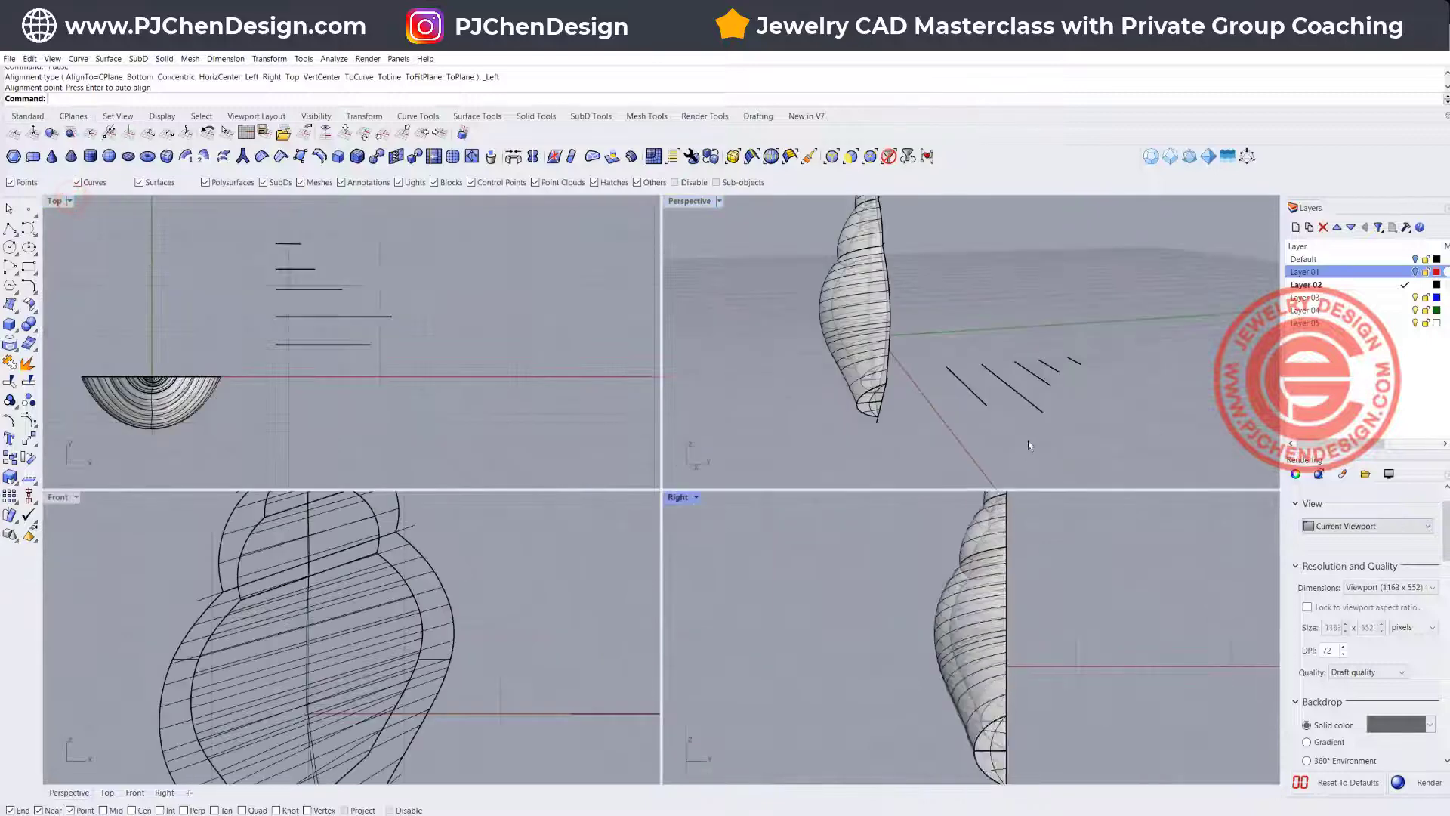
pyautogui.moveTo(1027, 441); pyautogui.dragTo(982, 453, button='right')
pyautogui.click(997, 405)
pyautogui.scroll(5, 971, 619)
pyautogui.moveTo(1088, 665); pyautogui.dragTo(921, 623, button='right')
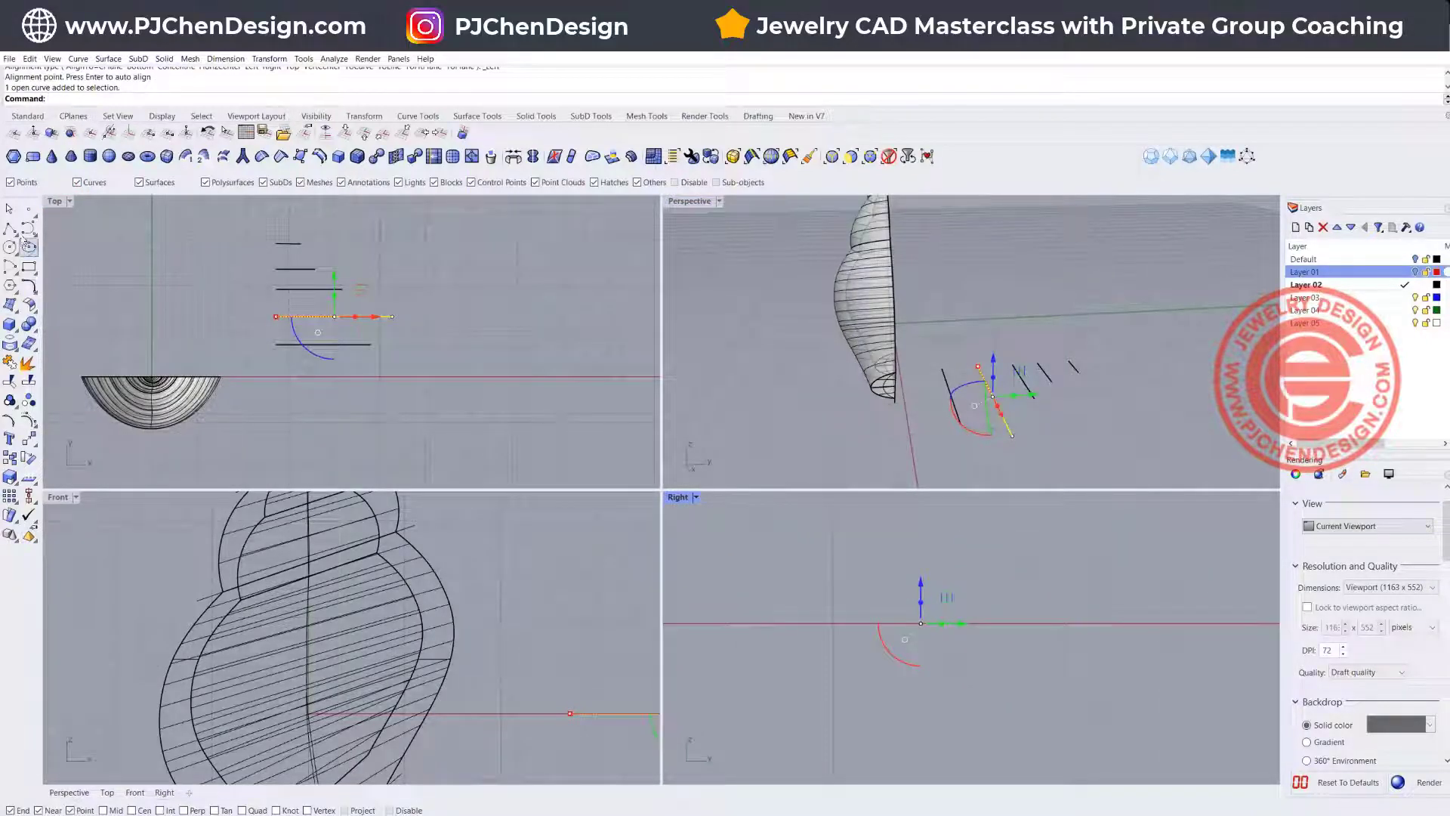
pyautogui.click(9, 247)
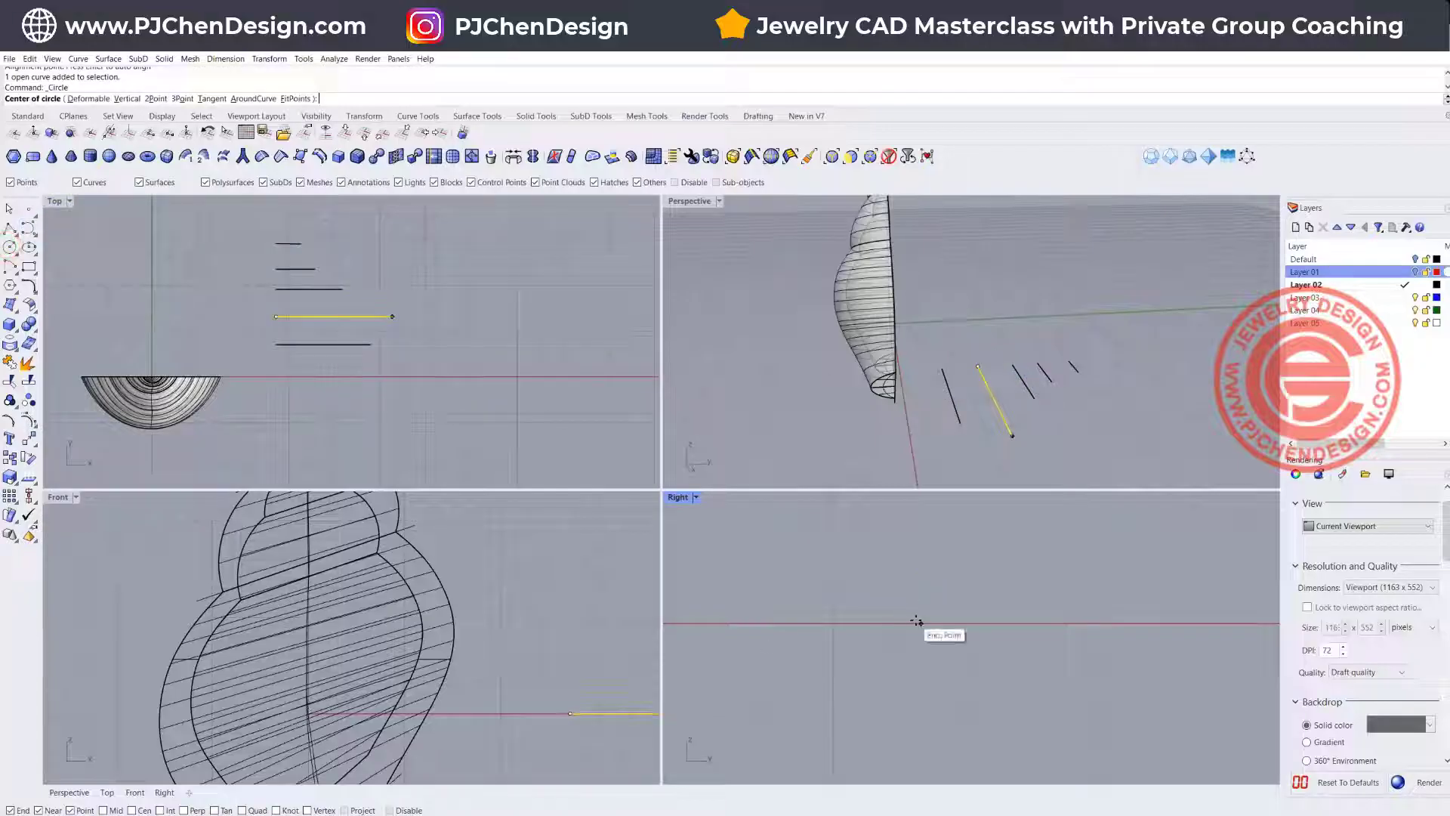
pyautogui.click(921, 623)
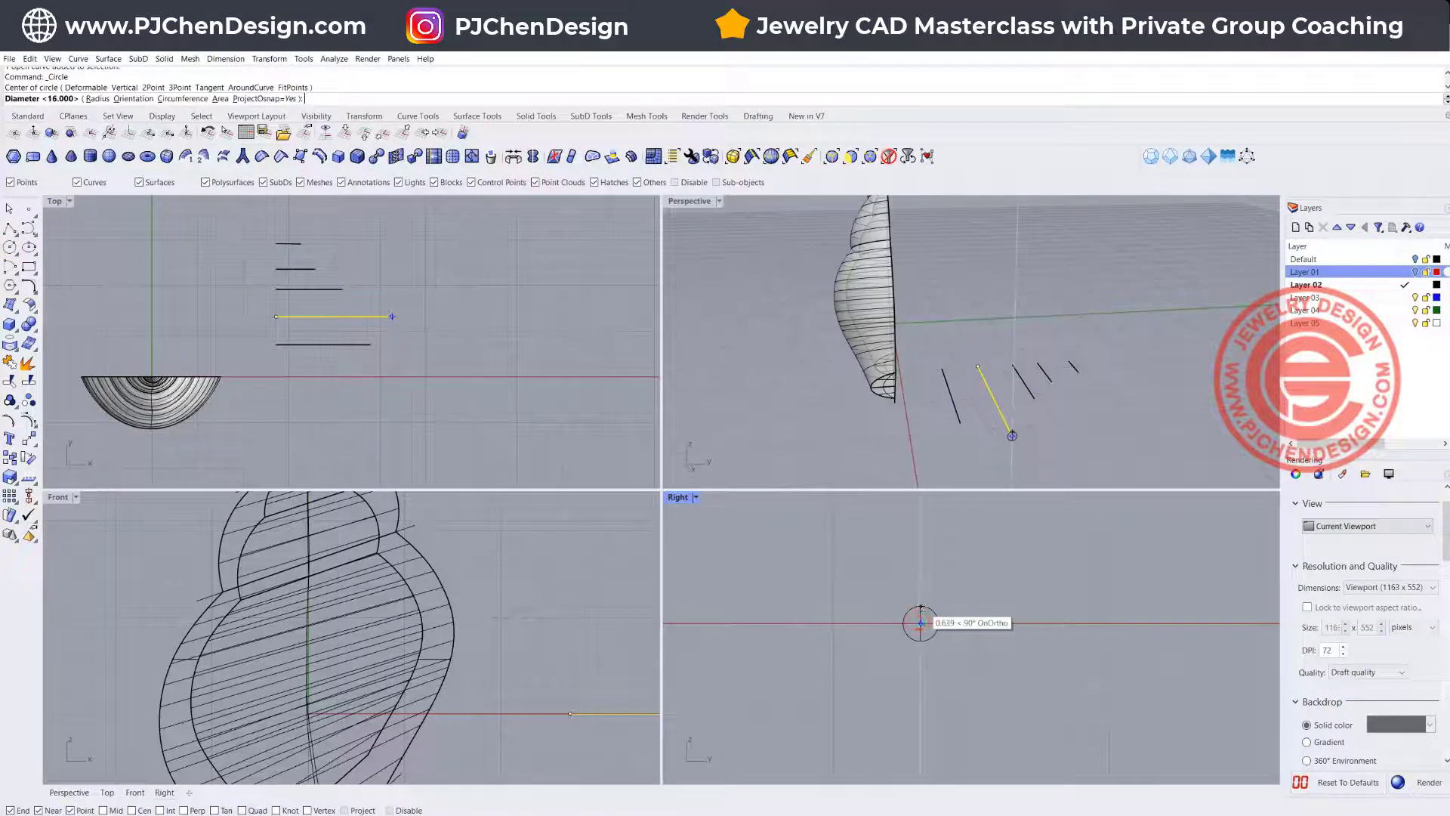
pyautogui.click(922, 597)
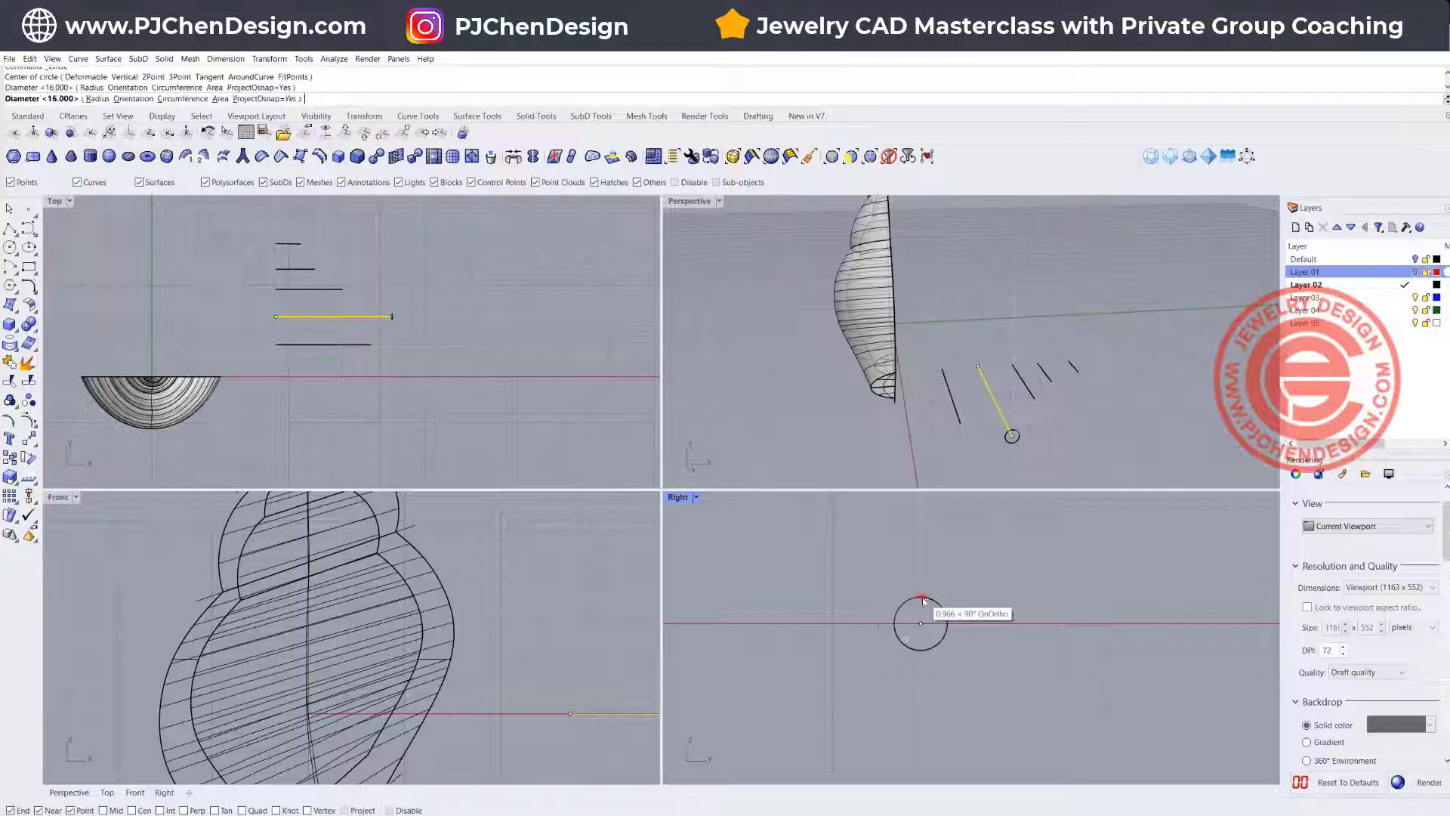
pyautogui.click(922, 598)
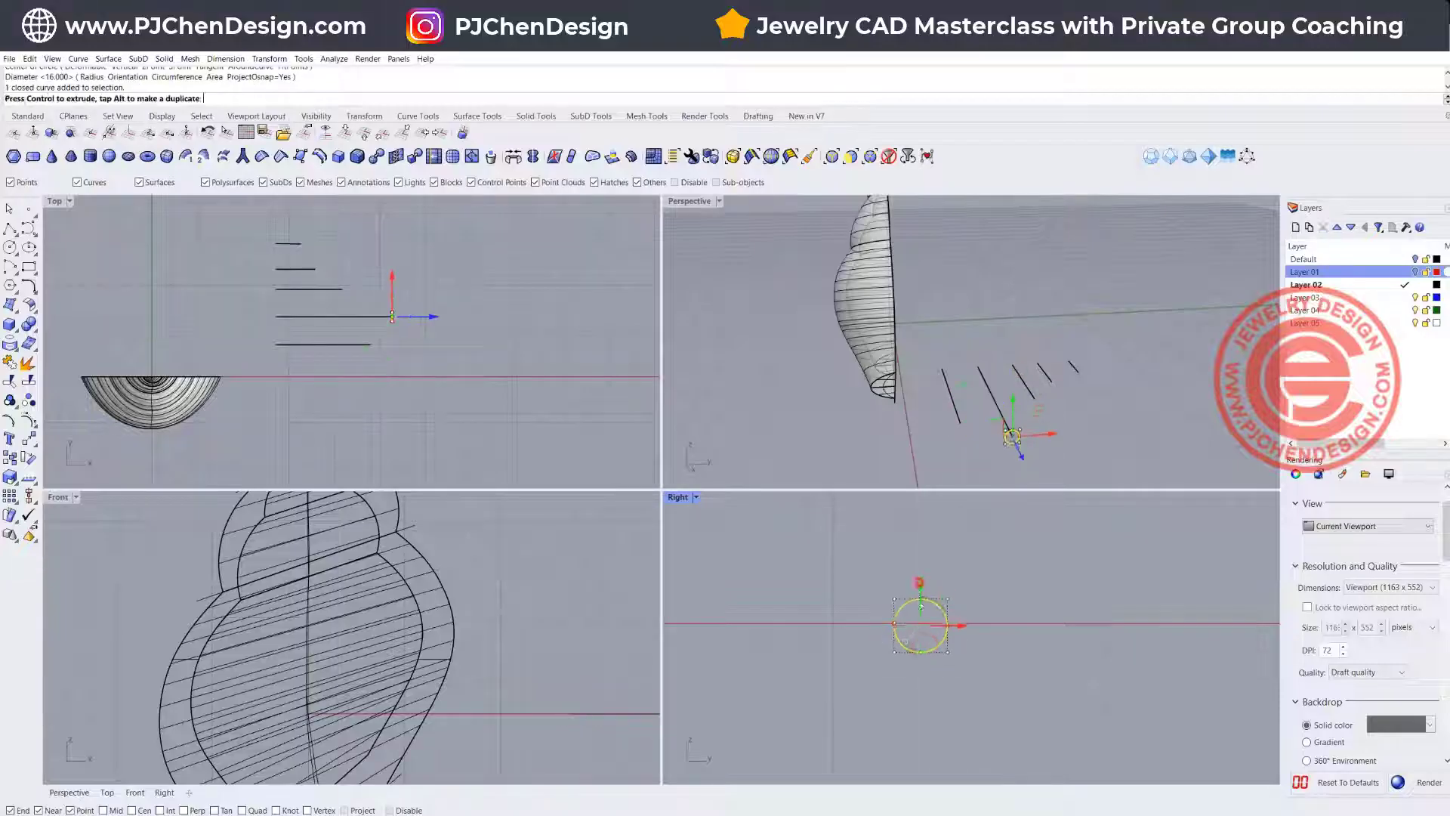
# Step: Duplicate the circle vertically downward in the Right view so that the copy partly overlaps the original
pyautogui.moveTo(920, 607); pyautogui.dragTo(923, 620)
pyautogui.click(1002, 677)
pyautogui.scroll(6, 929, 641)
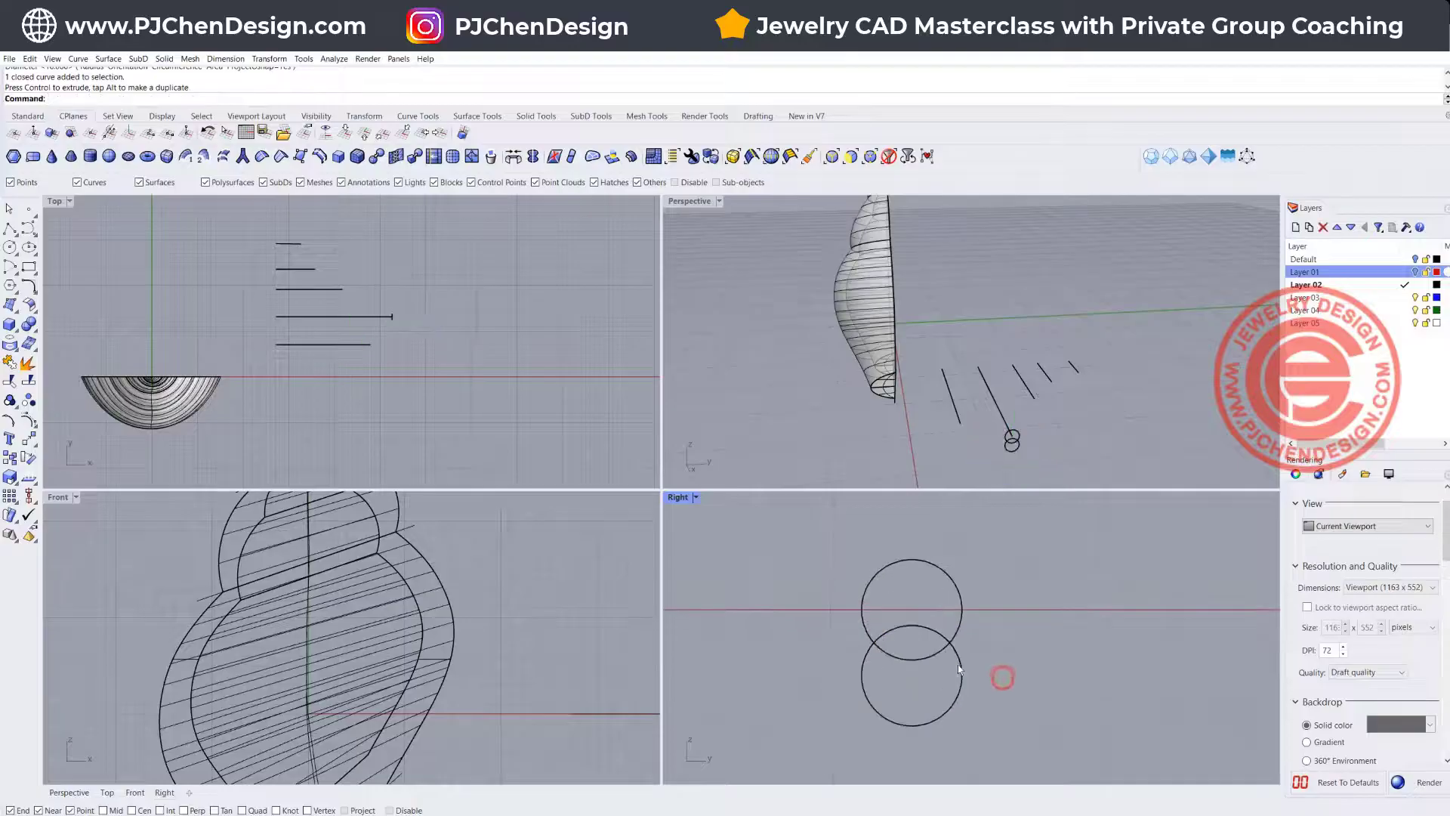
# Step: Trim away the inner overlapping arcs of the two circles and join the remaining arcs into one closed profile
pyautogui.moveTo(983, 657); pyautogui.dragTo(906, 627)
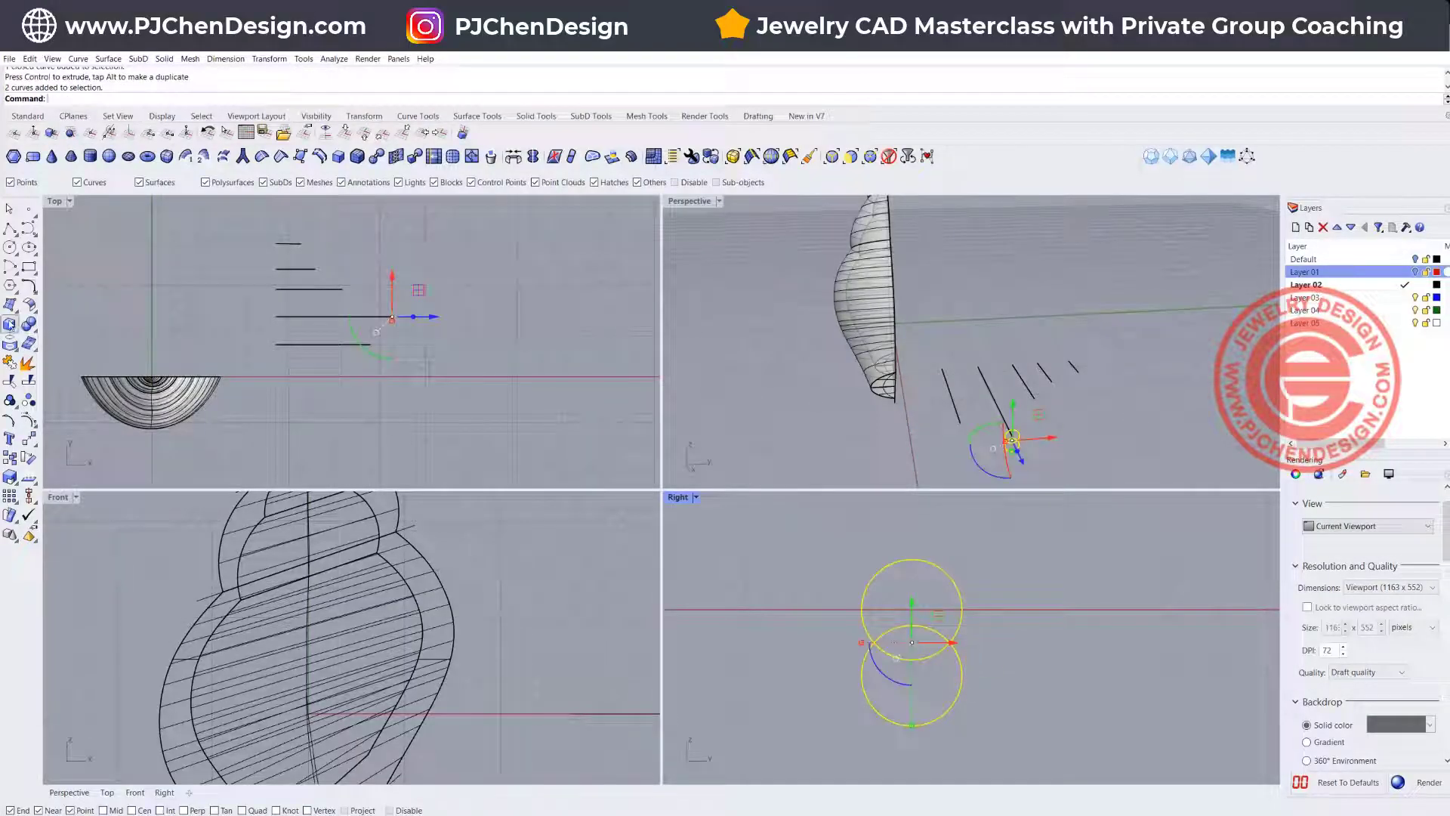
pyautogui.click(10, 379)
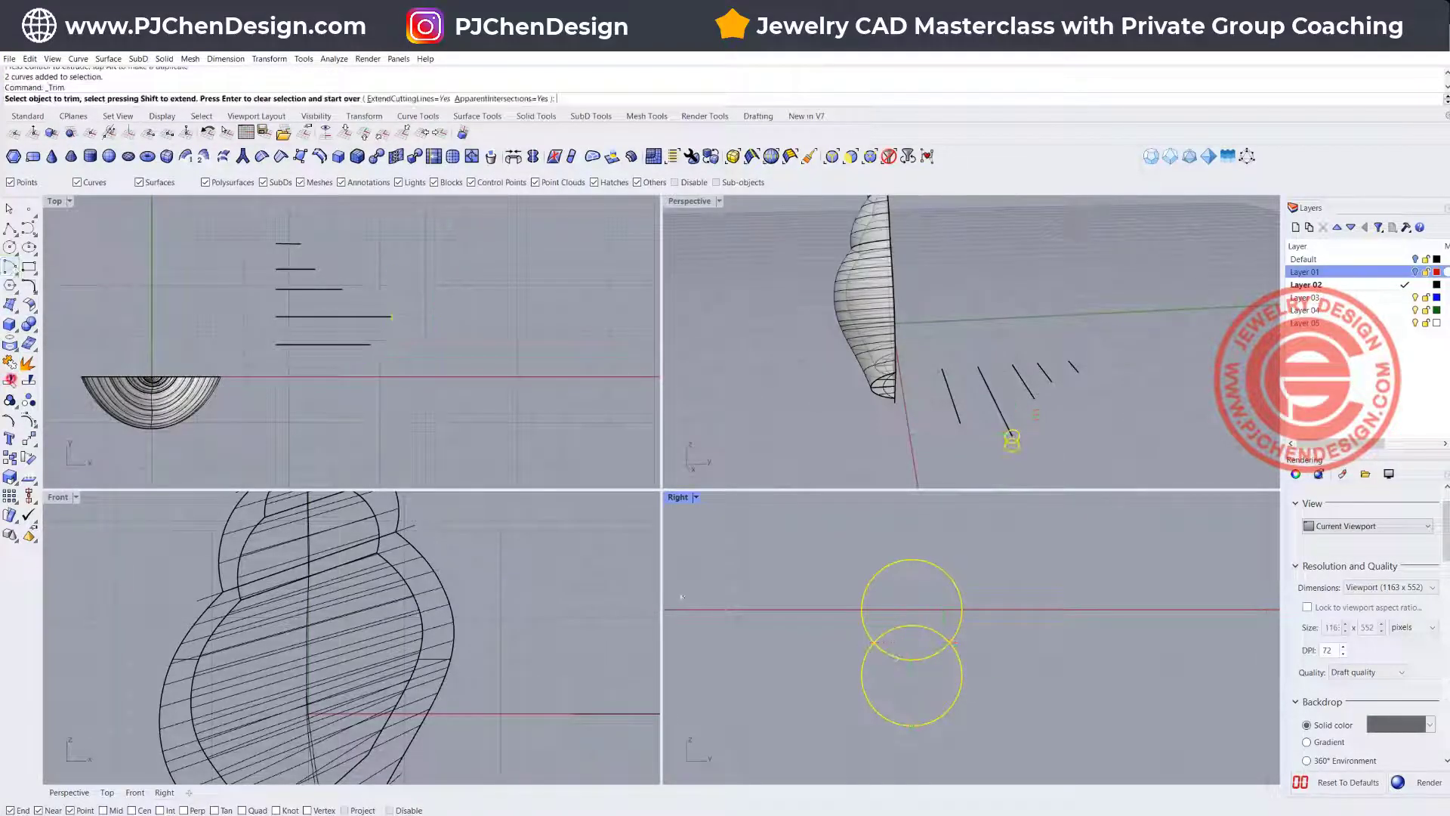
pyautogui.click(920, 670)
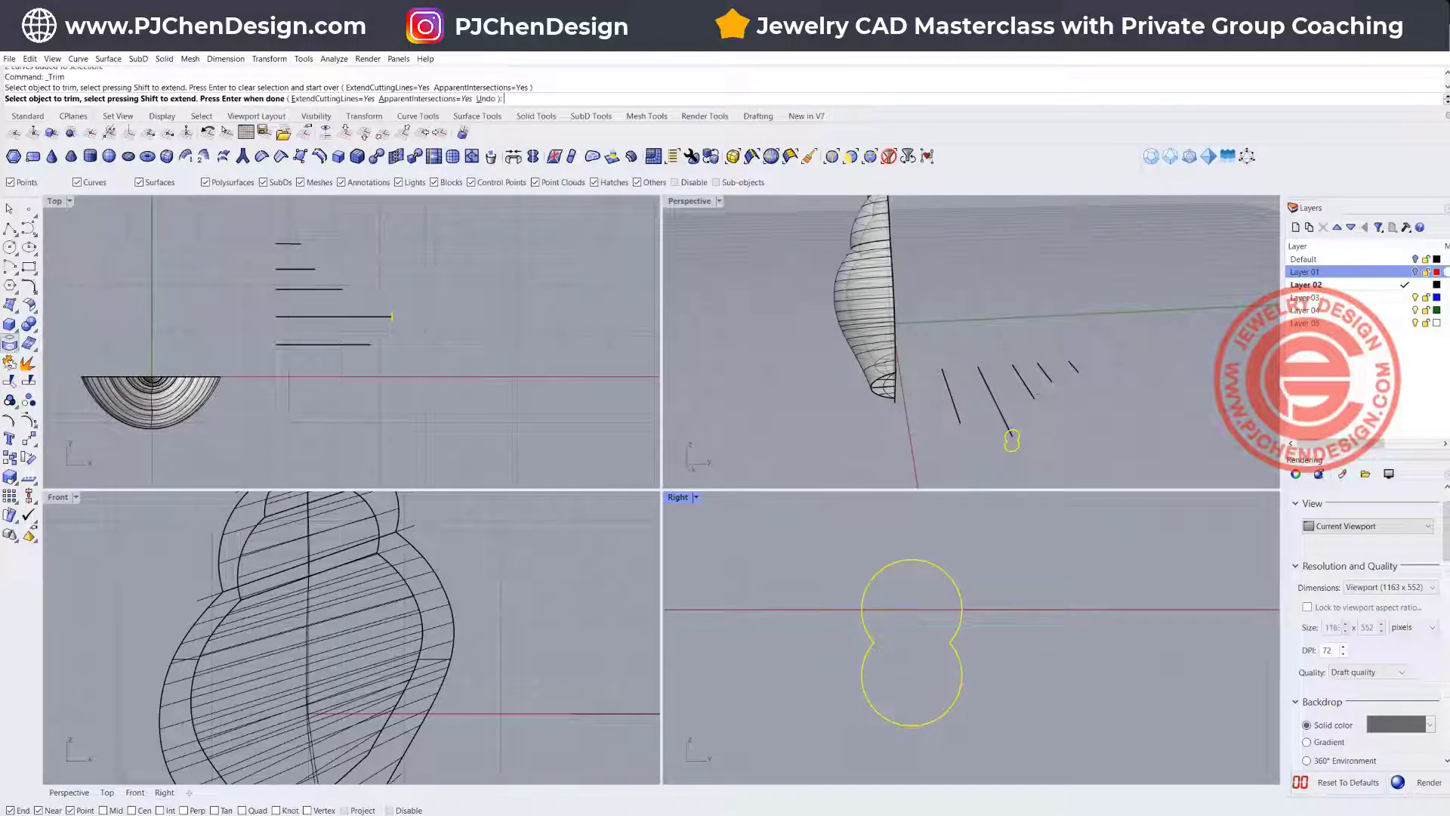
pyautogui.click(9, 361)
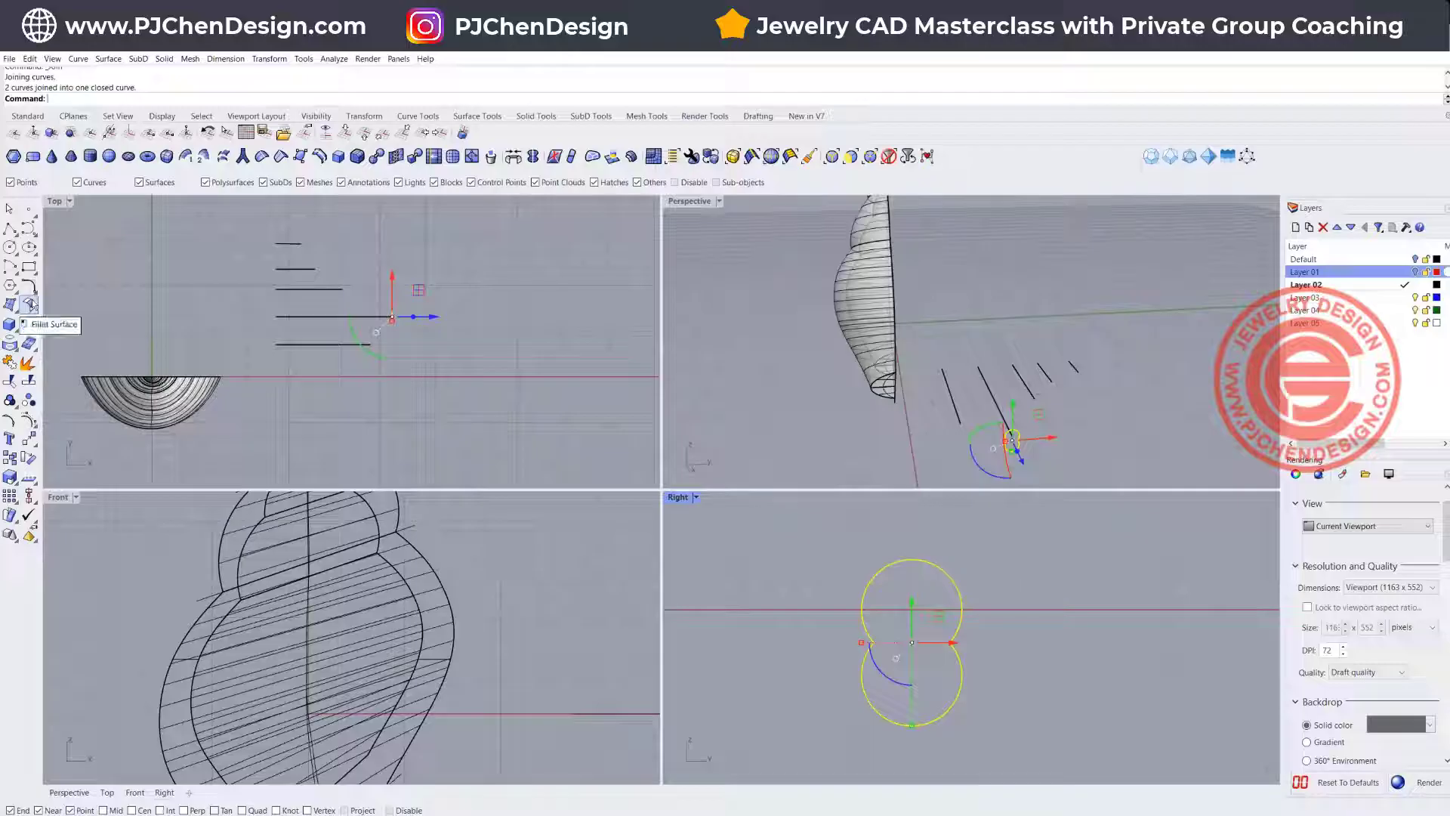
# Step: Try Fillet Corners on the closed profile with a radius of 0.2, and undo it
pyautogui.click(30, 287)
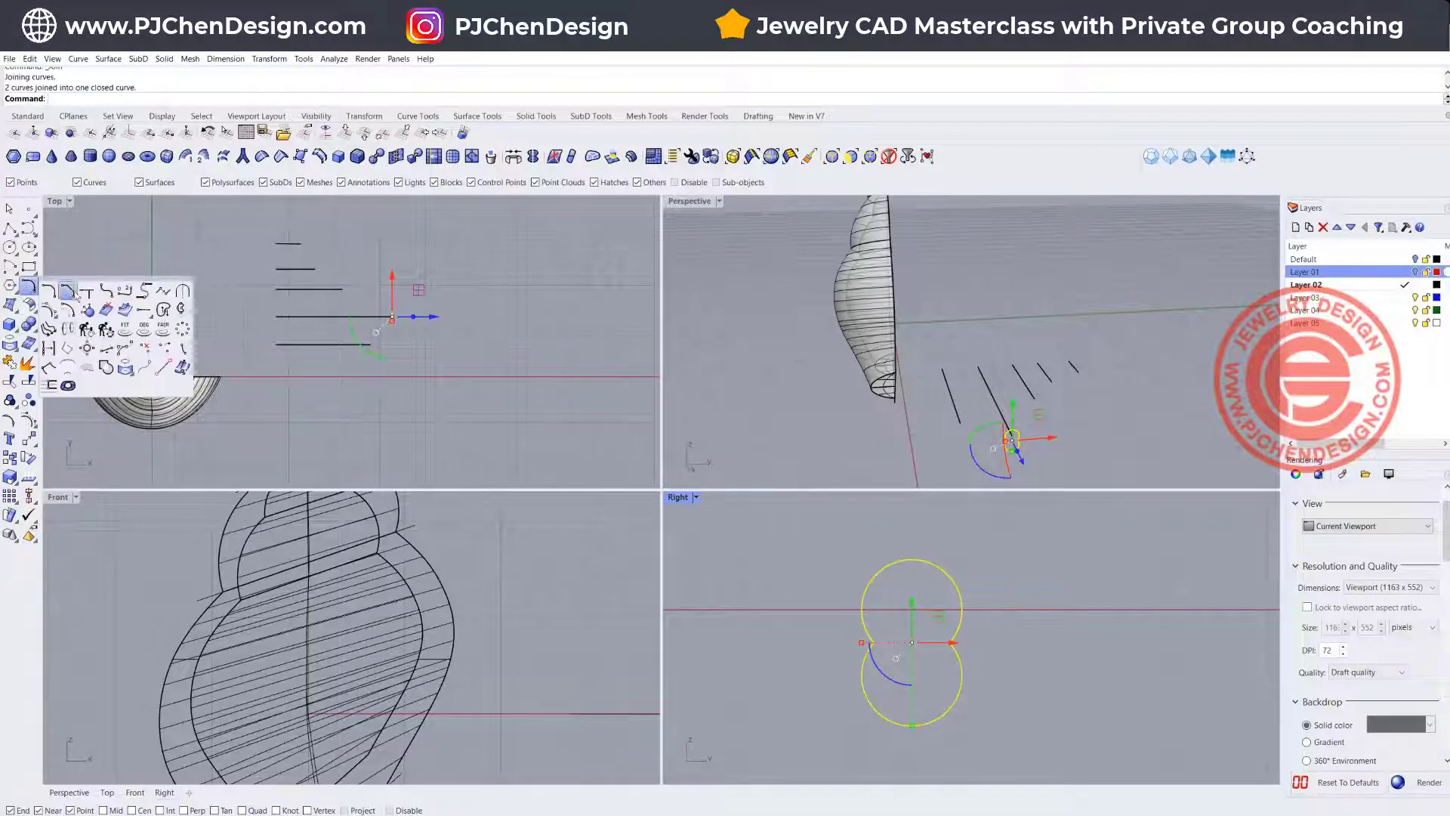
pyautogui.click(105, 284)
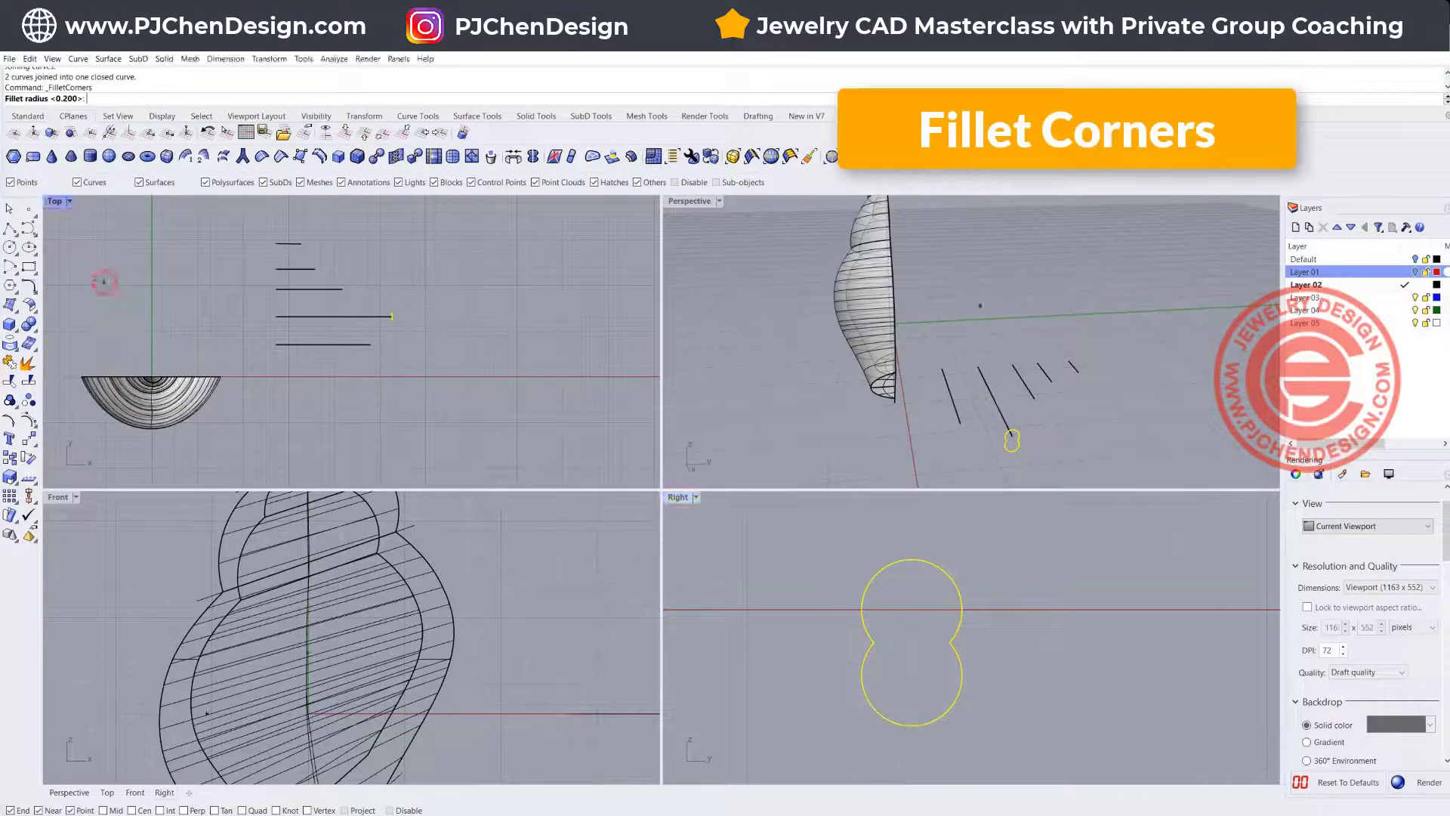
pyautogui.press('Return')
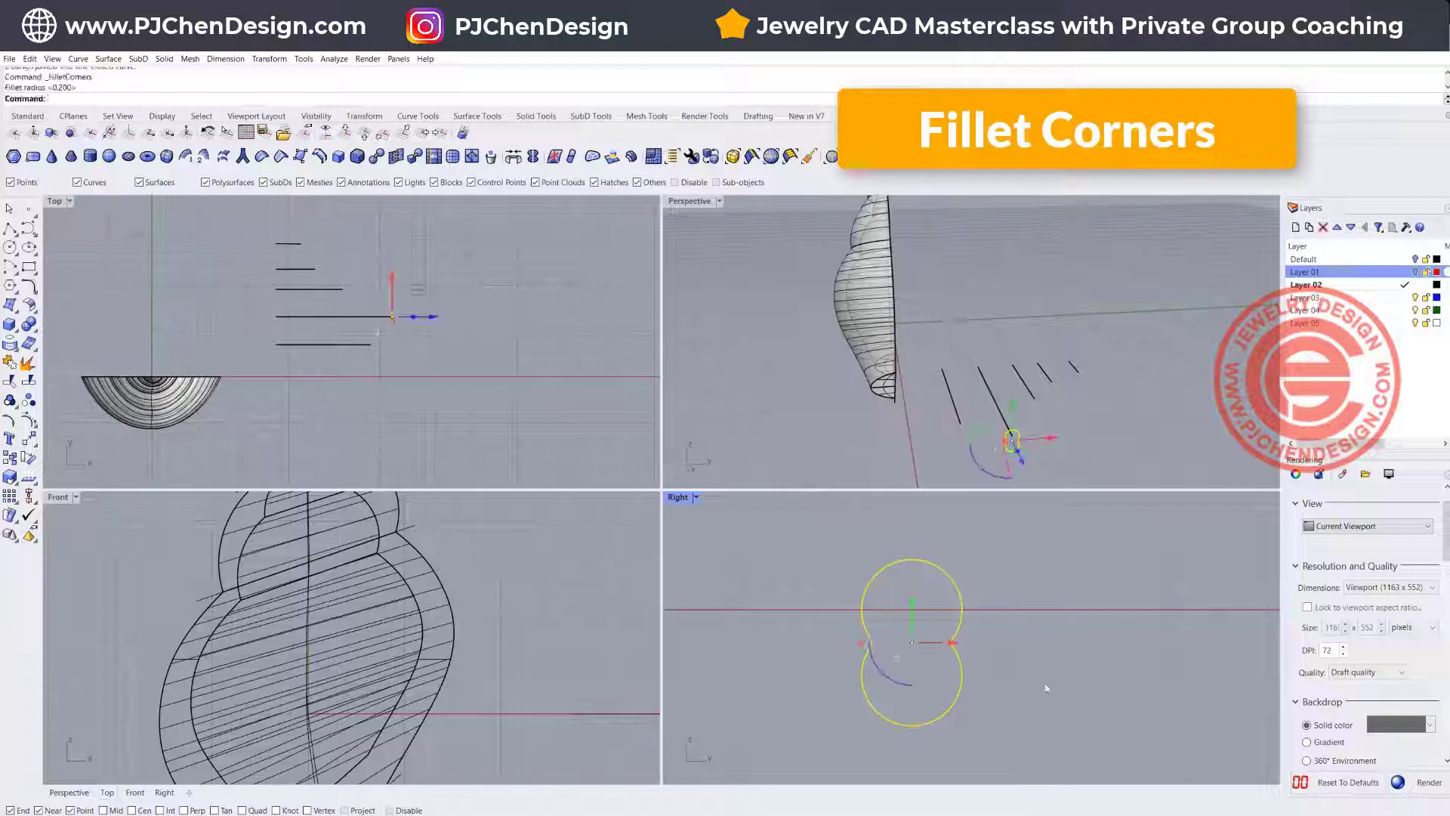
pyautogui.hotkey('ctrl', 'z')
# Step: Fillet the two notch corners of the closed profile with a radius of 0.4
pyautogui.press('Return')
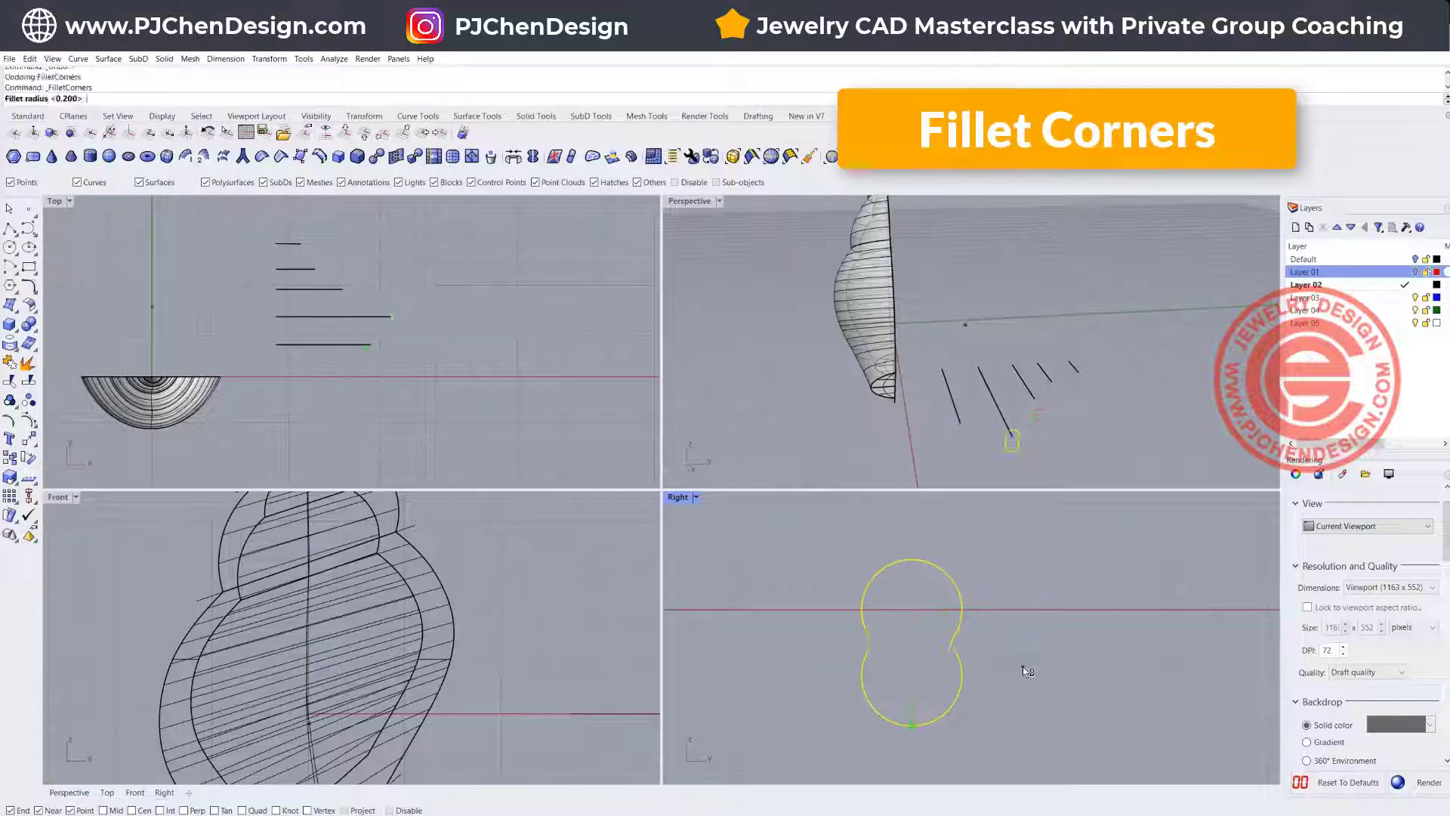
pyautogui.write('0')
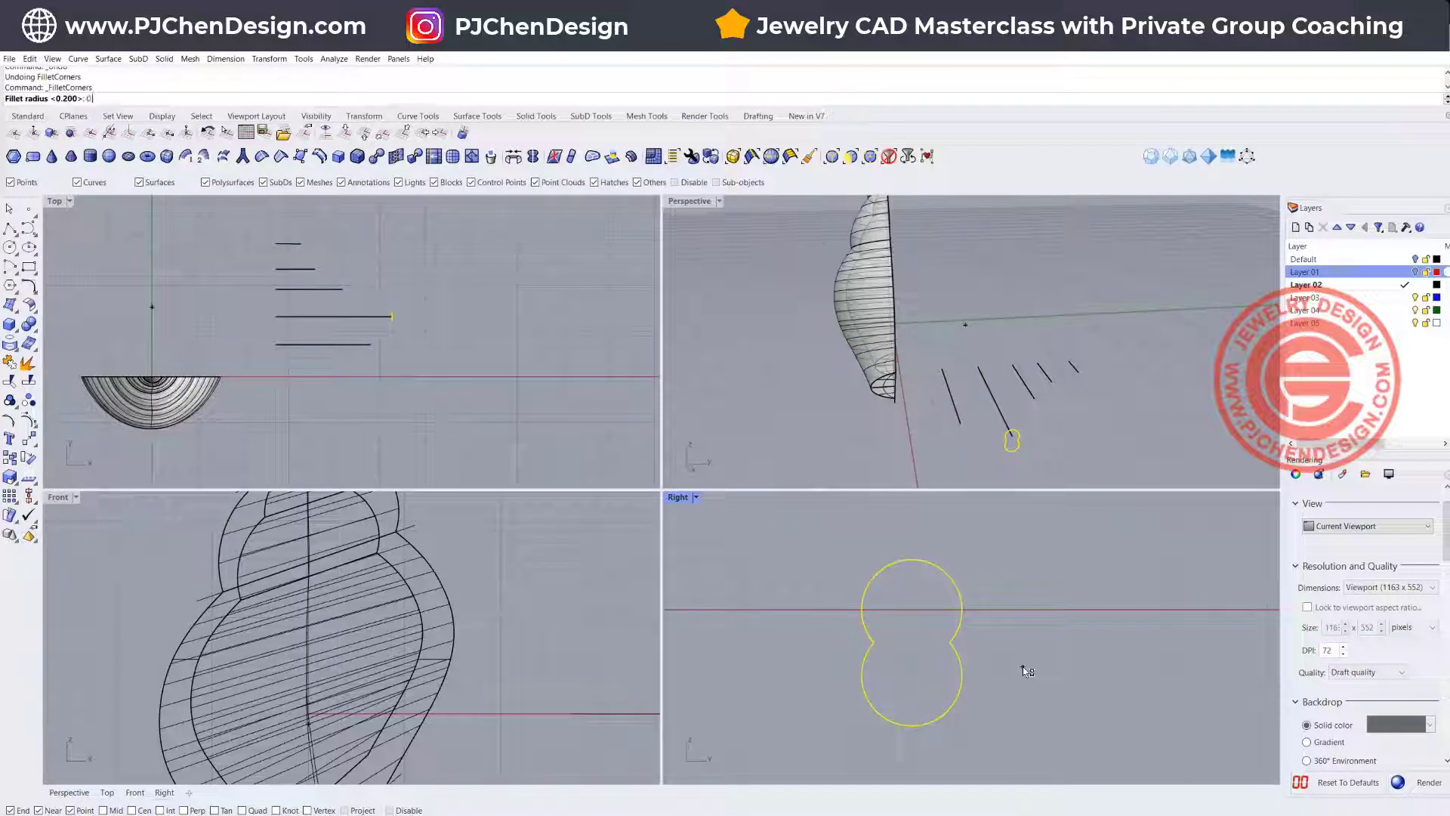
pyautogui.write('.4')
pyautogui.press('Return')
pyautogui.click(1023, 666)
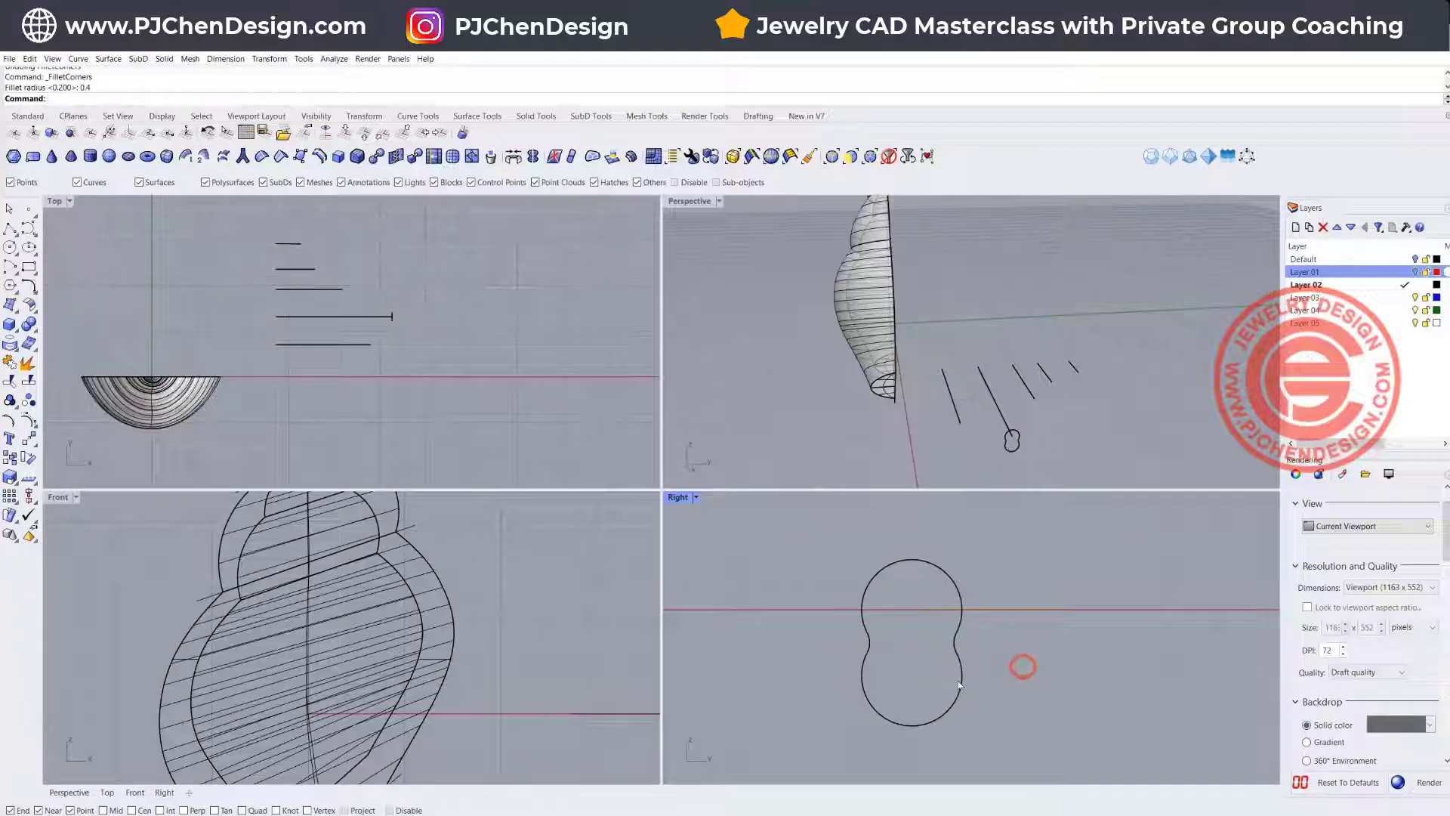
# Step: Align the filleted profile and the longest reference line concentrically, using the profile's centre in the Right view as the alignment point
pyautogui.scroll(6, 1016, 438)
pyautogui.moveTo(1050, 456); pyautogui.dragTo(963, 389)
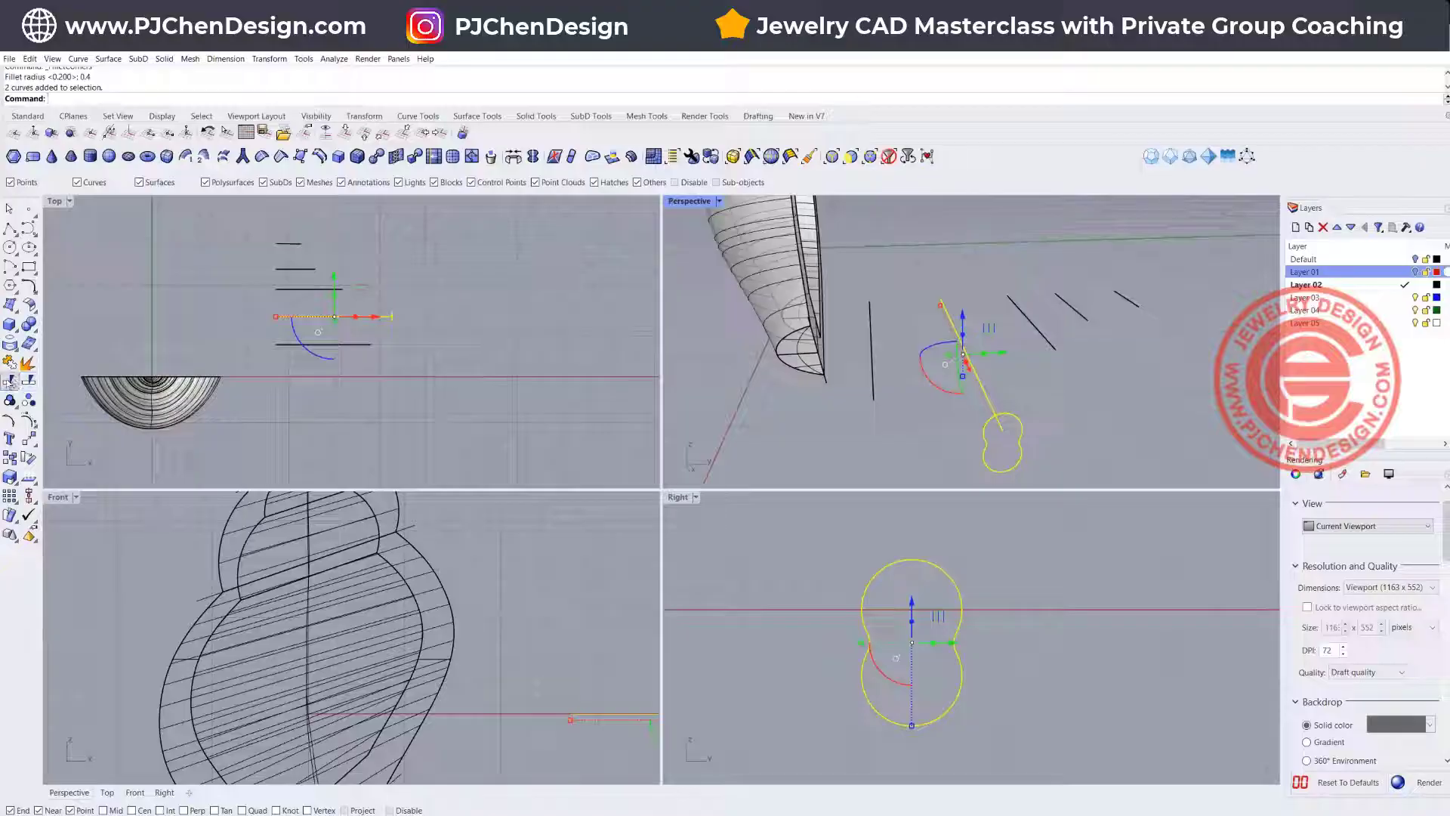
pyautogui.click(28, 496)
pyautogui.click(48, 539)
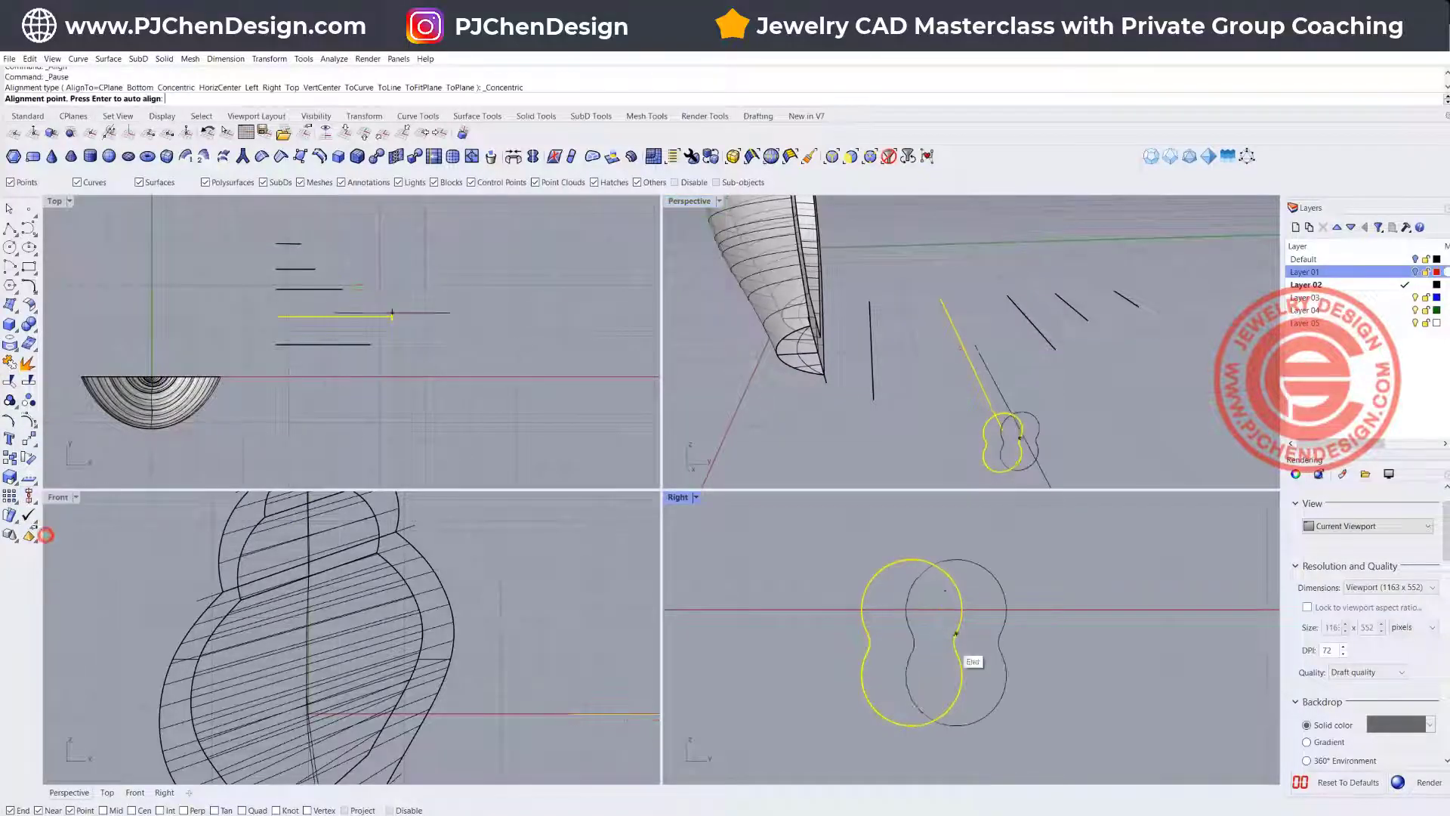
pyautogui.click(912, 642)
# Step: Extrude the filleted profile to both sides as a solid, reaching the ends of the longest reference line
pyautogui.moveTo(925, 400); pyautogui.dragTo(1052, 405, button='right')
pyautogui.scroll(6, 154, 320)
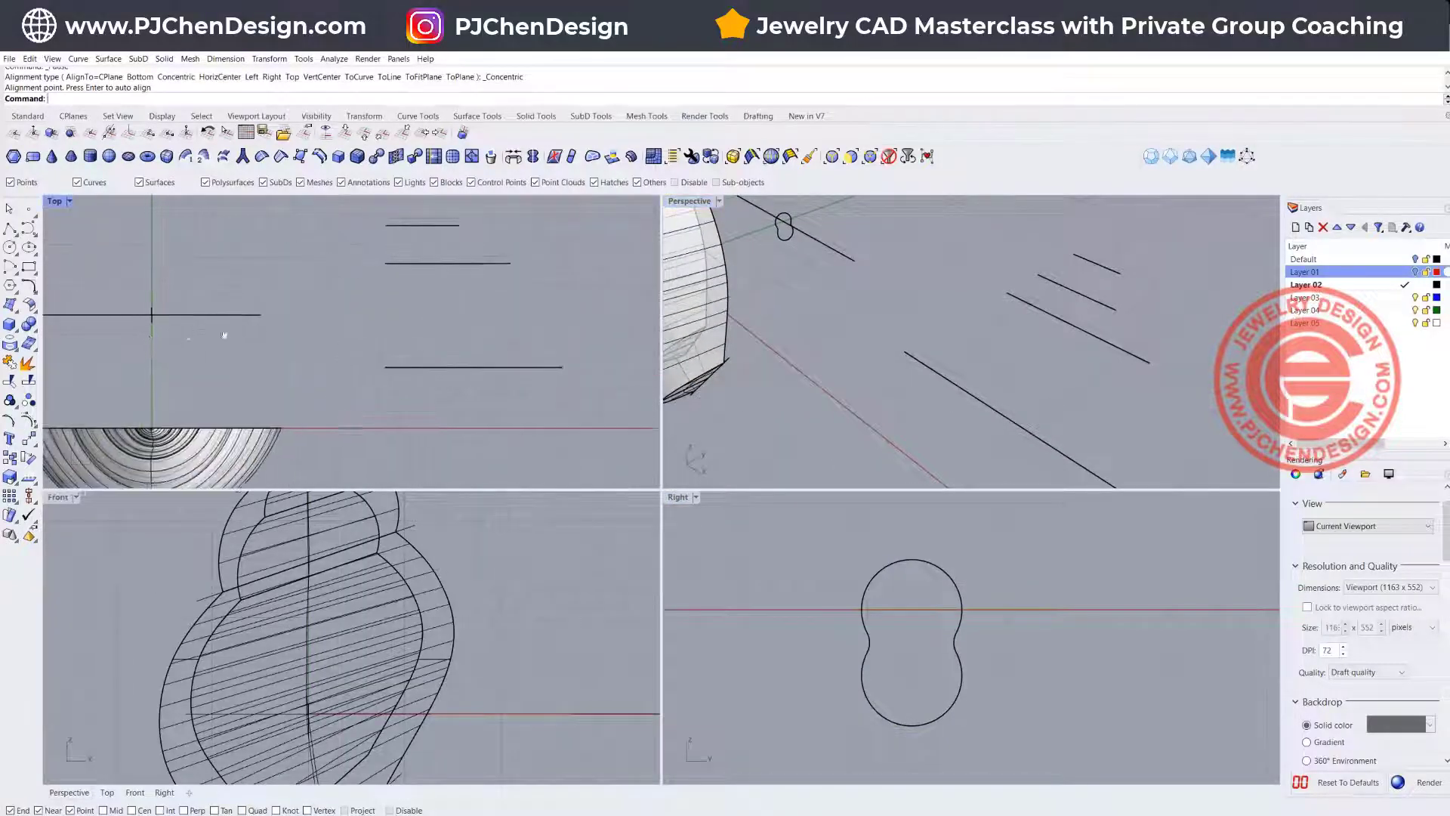
pyautogui.moveTo(151, 319); pyautogui.dragTo(293, 305, button='right')
pyautogui.scroll(6, 294, 306)
pyautogui.click(290, 311)
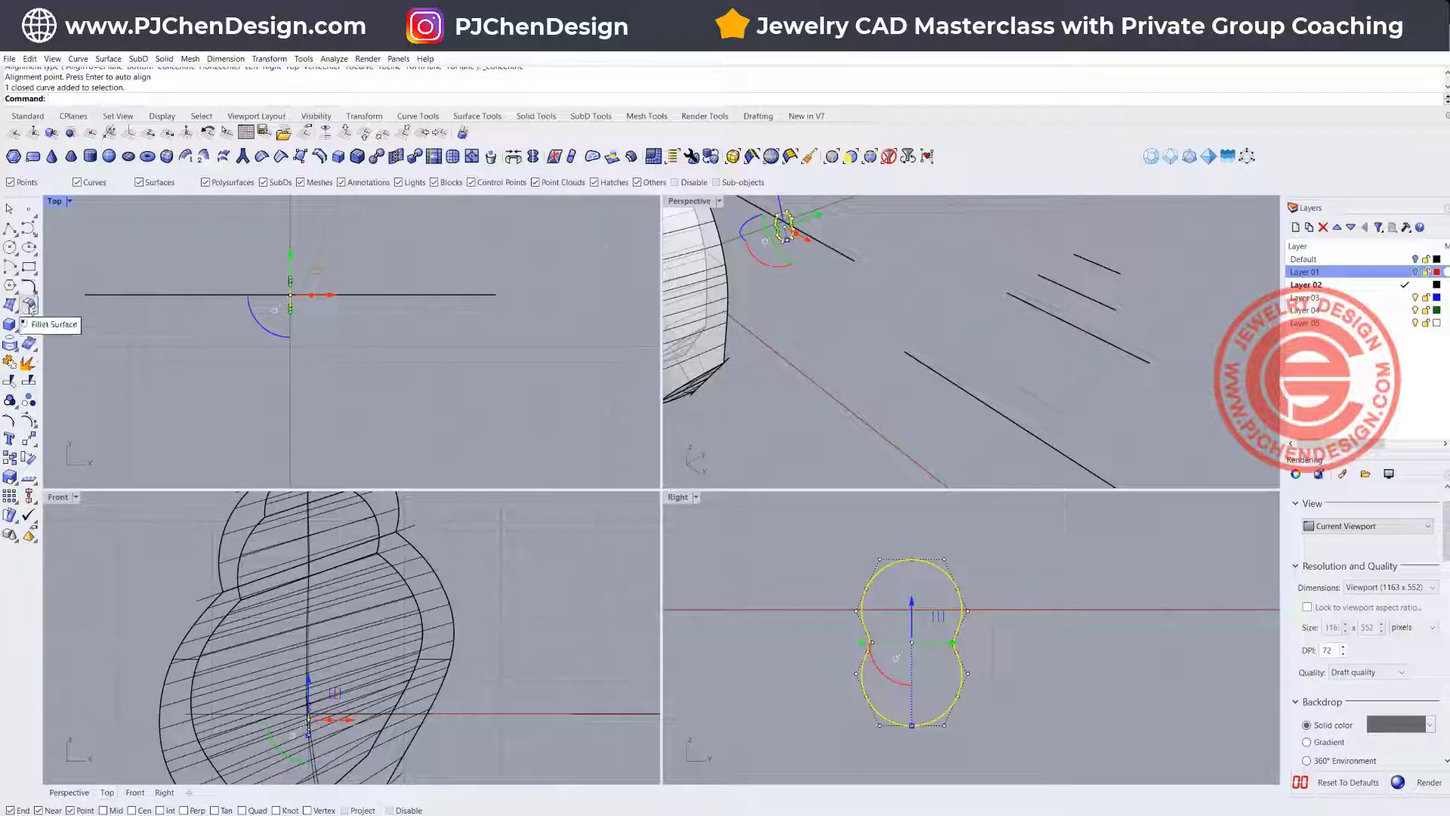
pyautogui.click(160, 60)
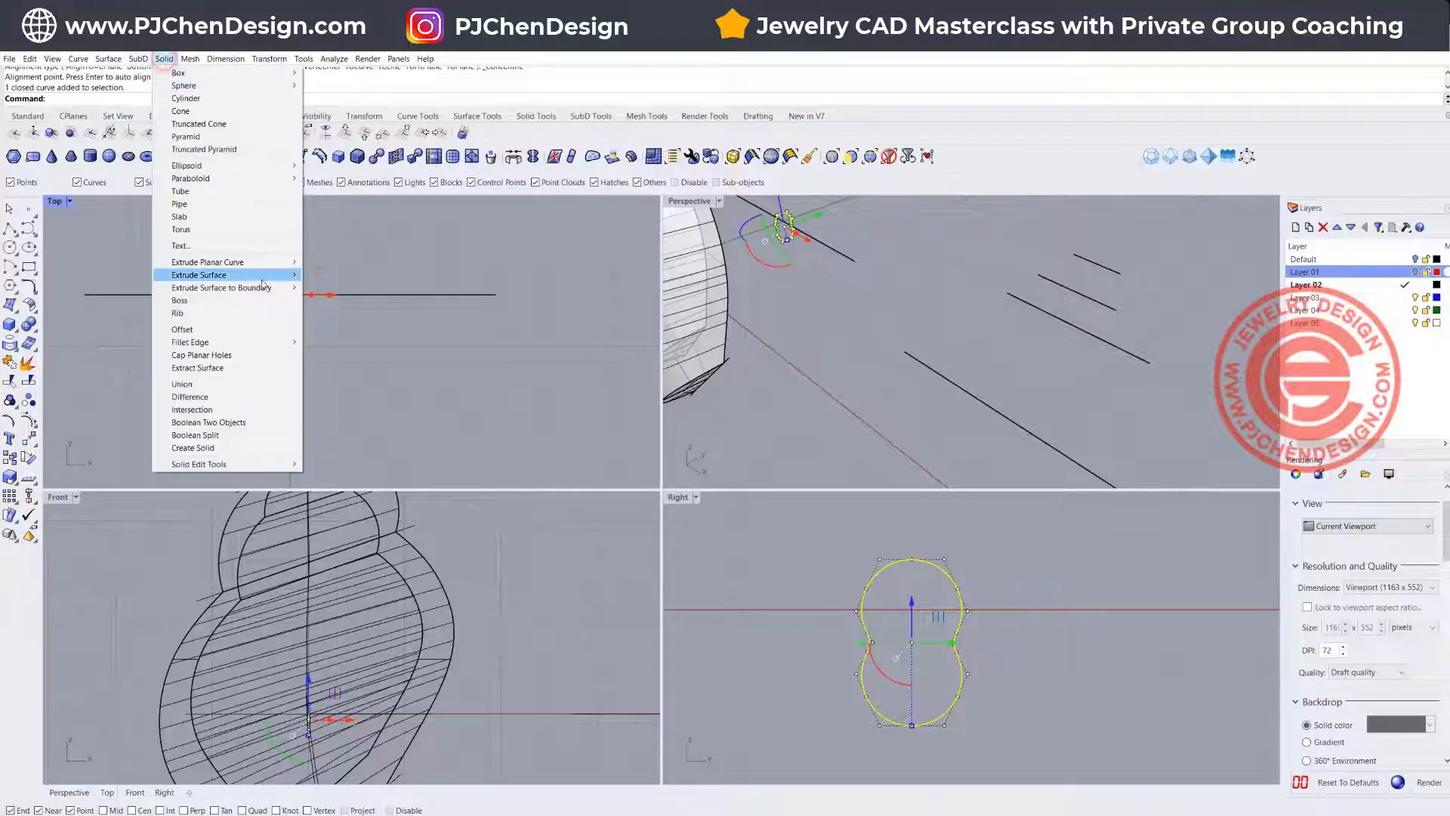
pyautogui.moveTo(278, 265)
pyautogui.click(332, 262)
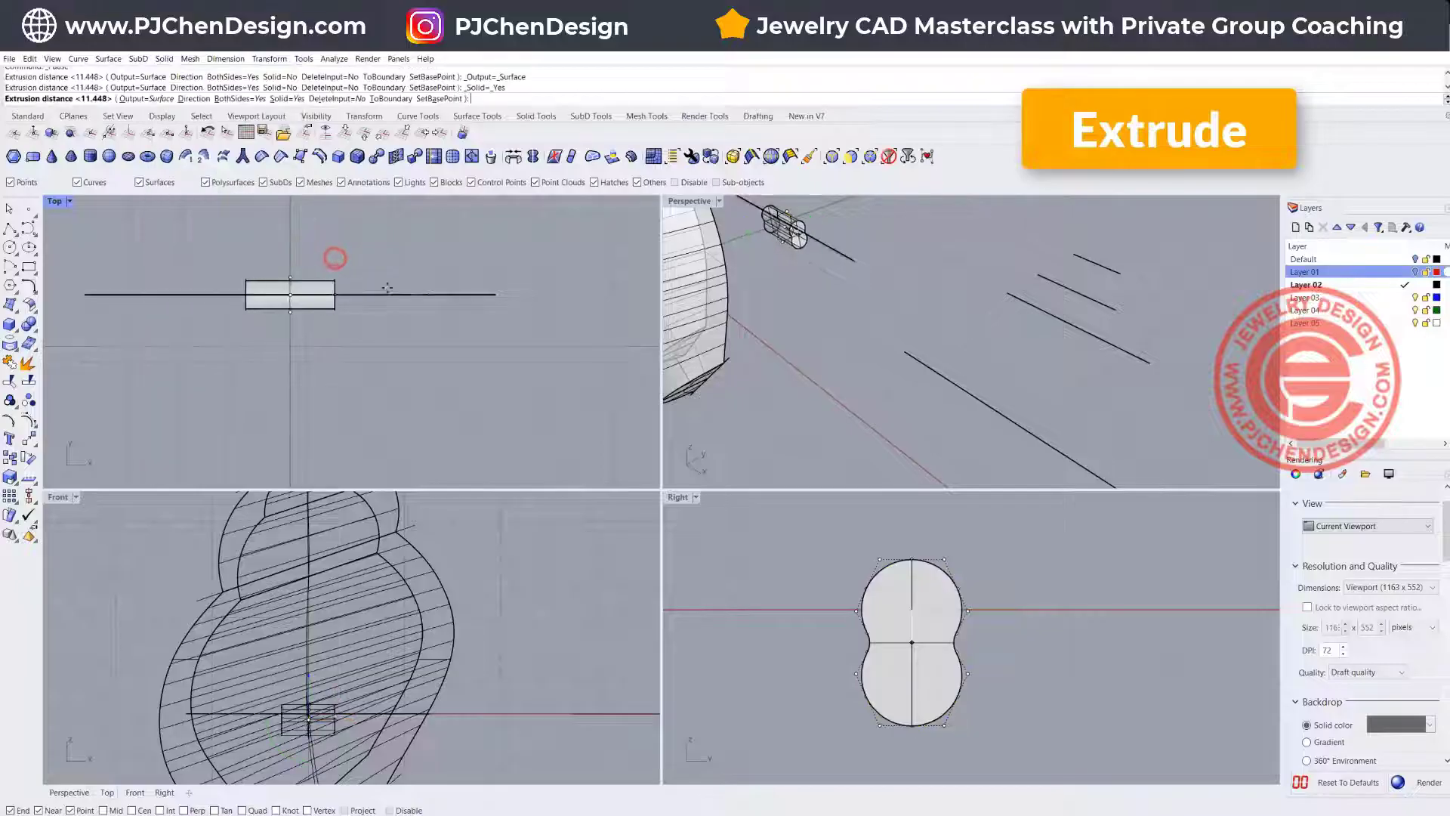
pyautogui.click(500, 288)
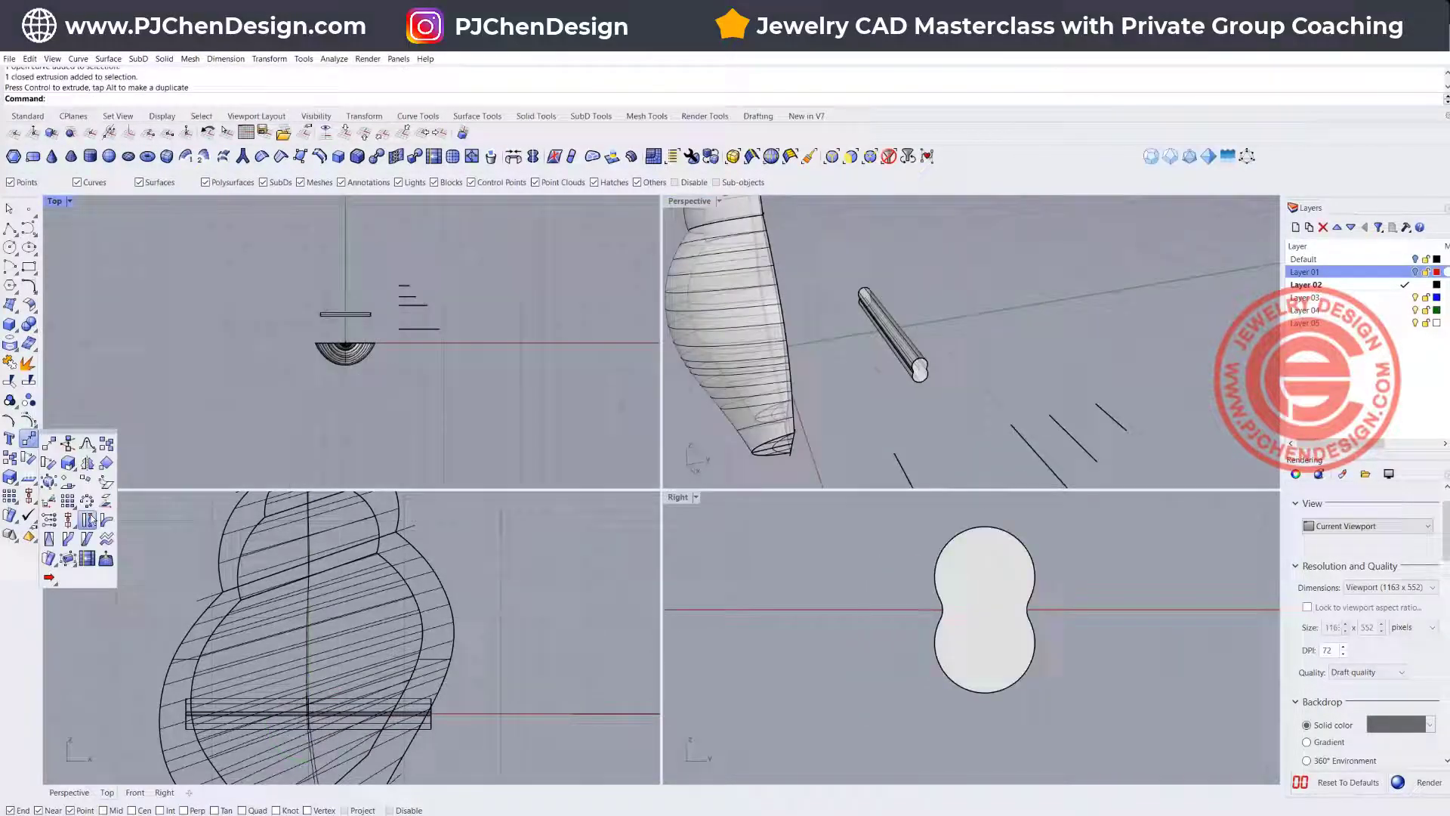
# Step: Twist the extruded bar several turns about an axis running between the two ends of its centre line
pyautogui.click(89, 520)
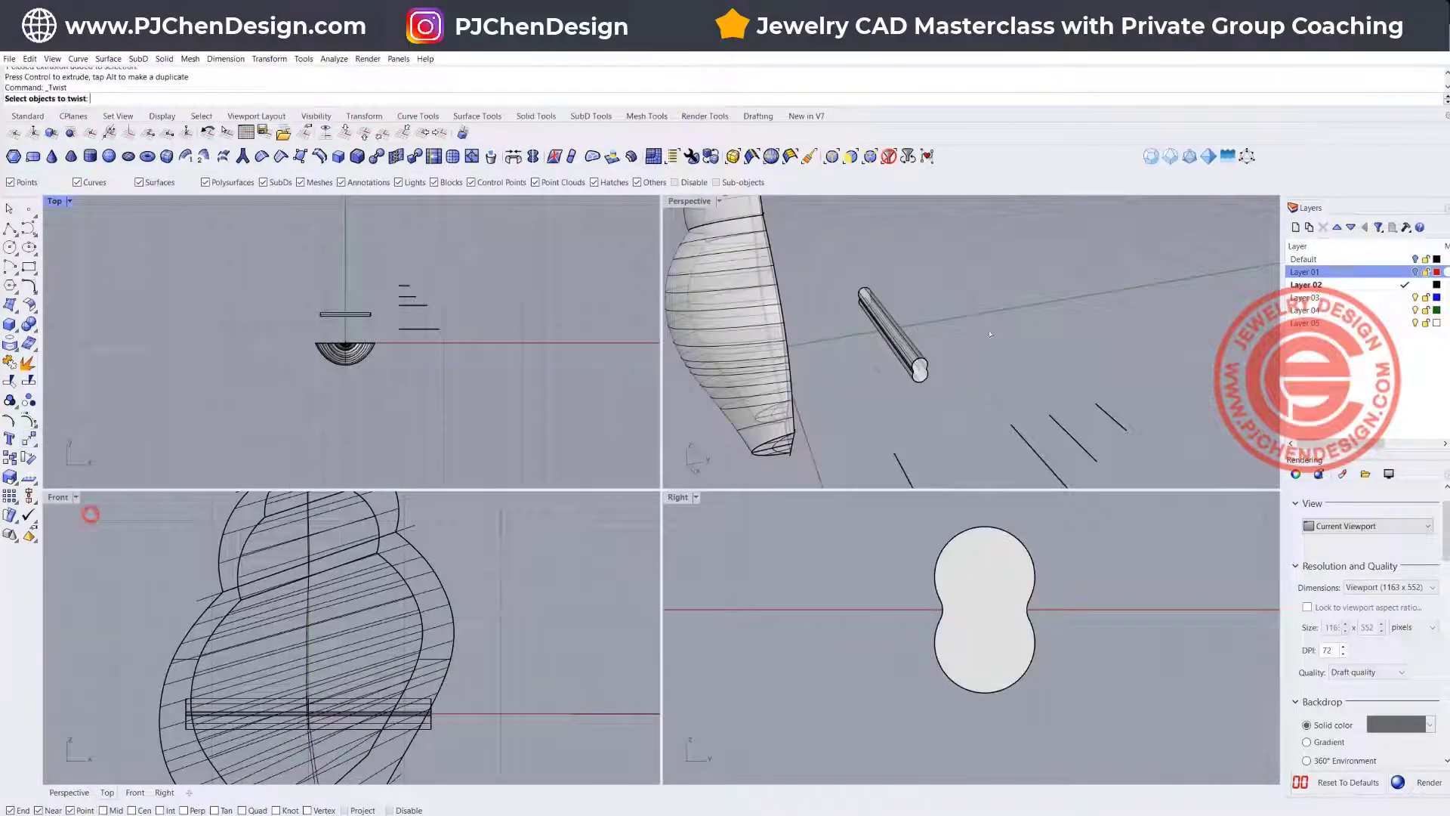
pyautogui.scroll(3, 929, 362)
pyautogui.click(926, 365)
pyautogui.press('Return')
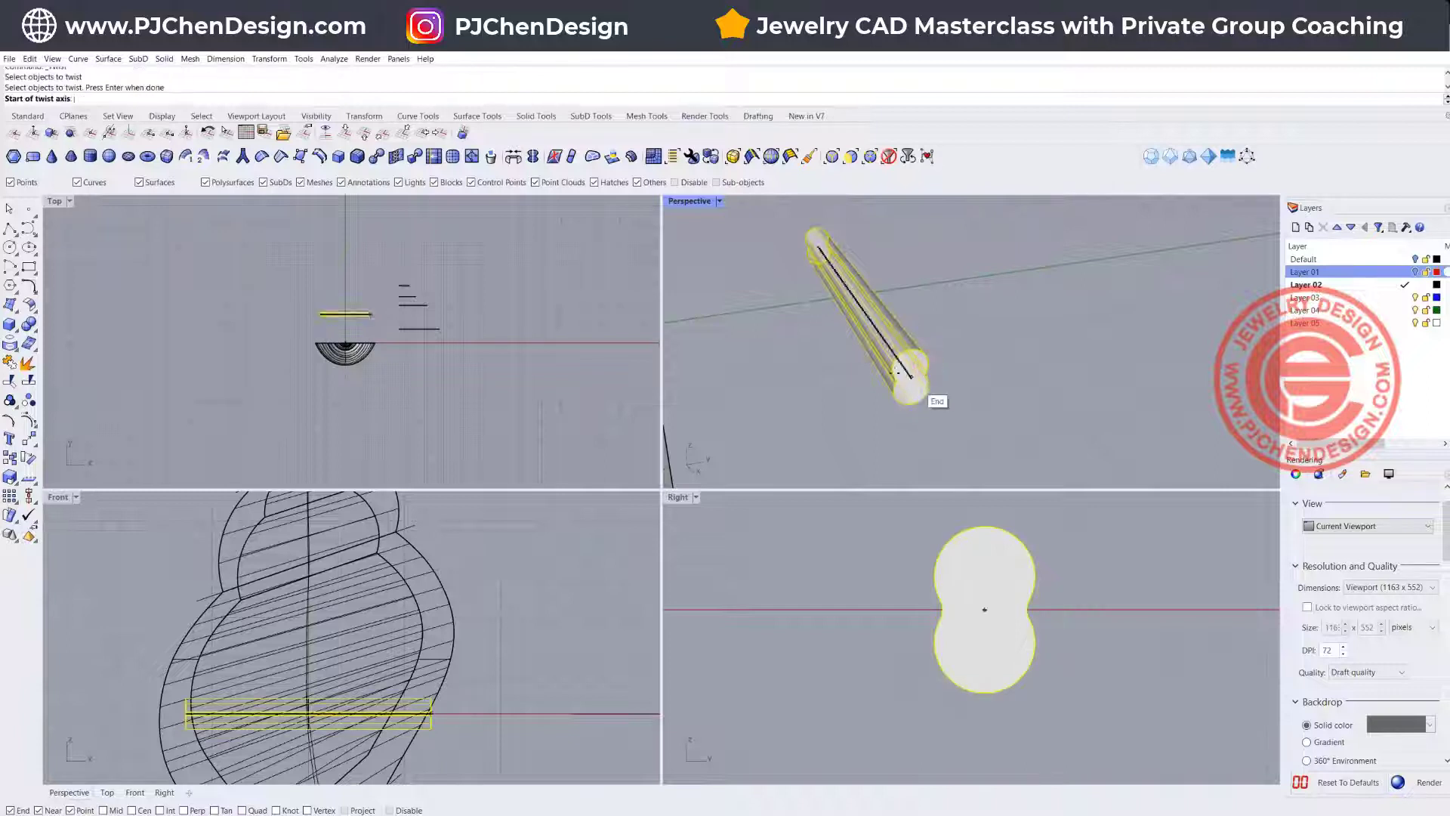
pyautogui.click(822, 245)
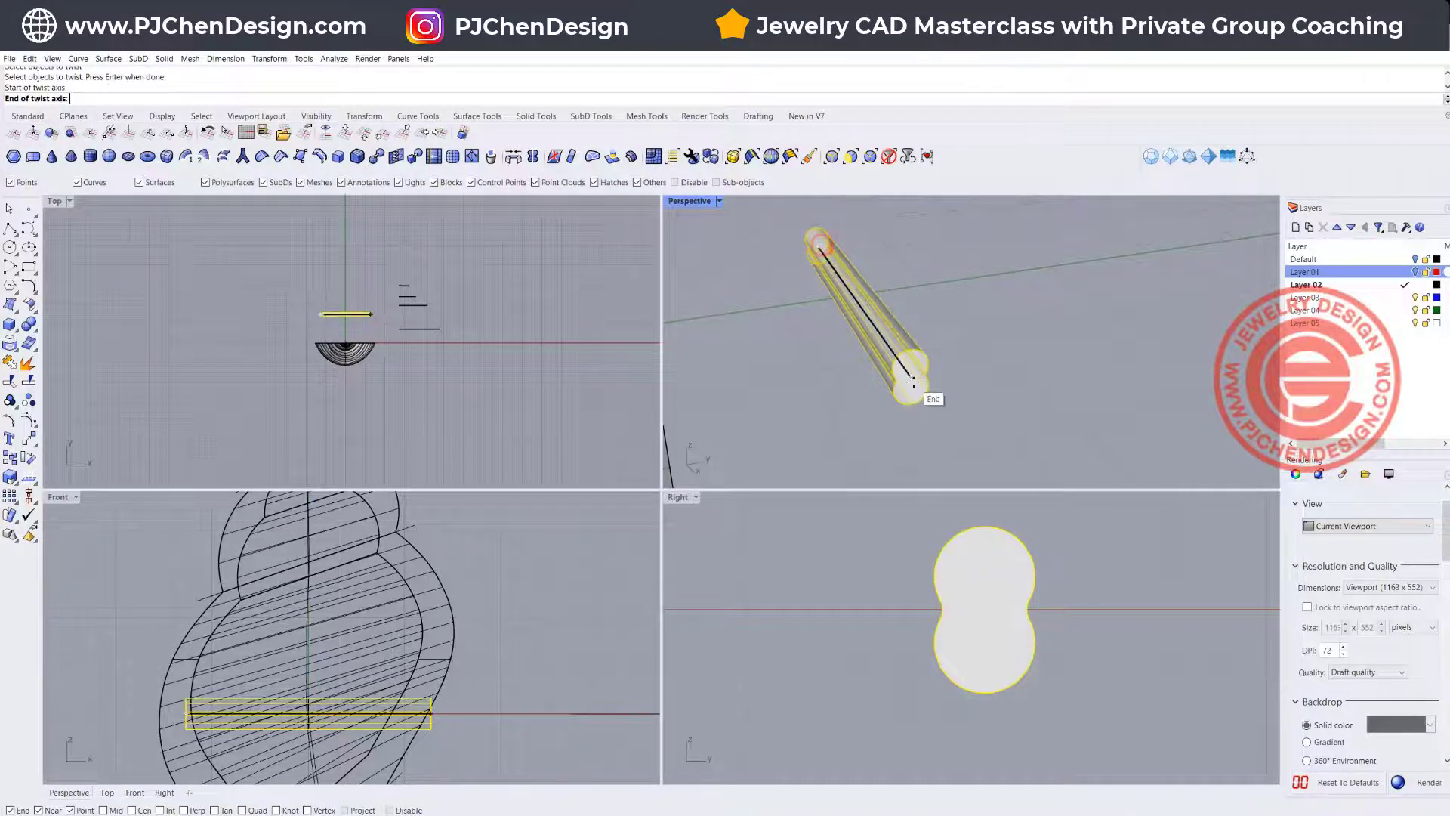
pyautogui.click(915, 375)
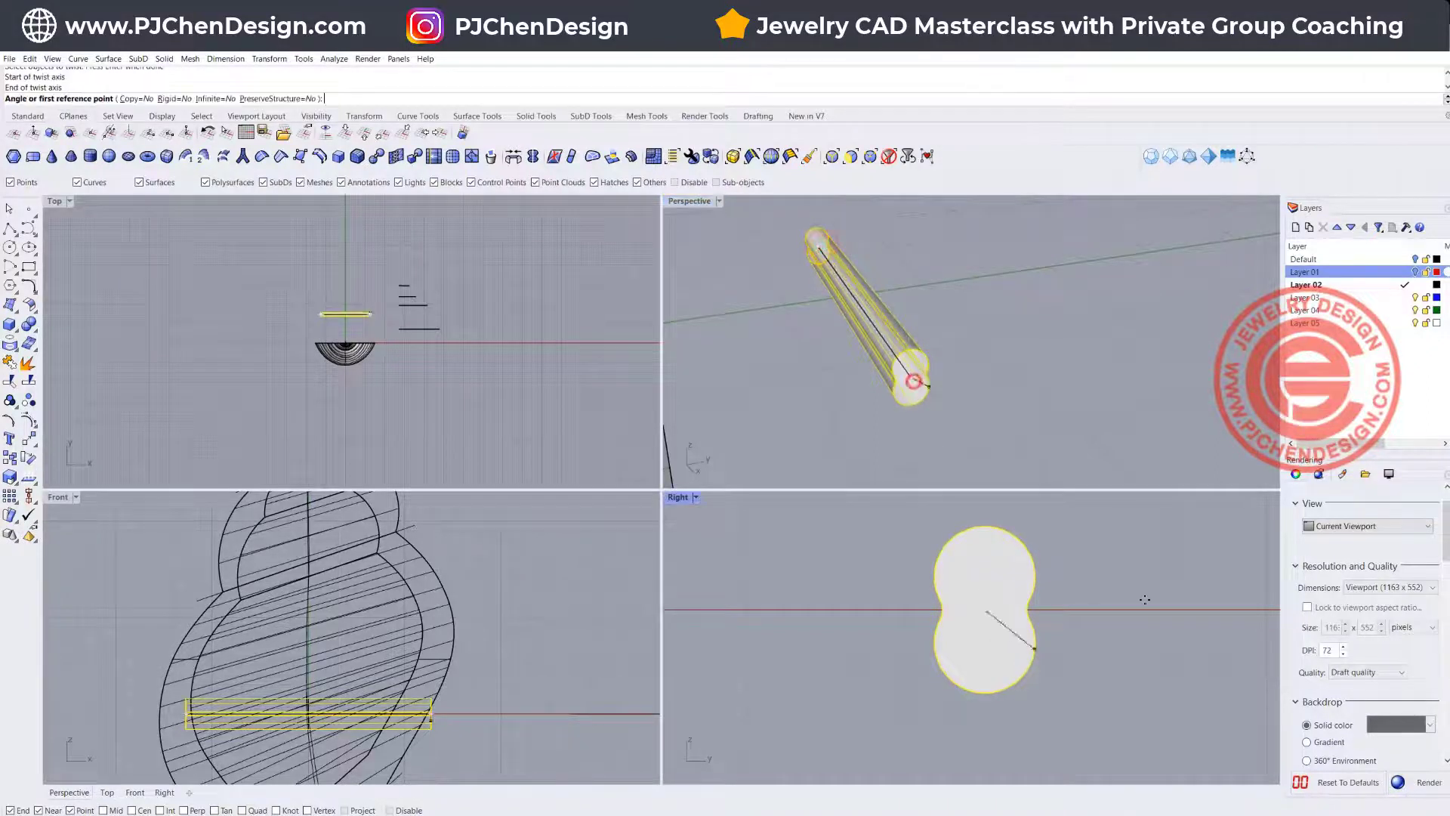
pyautogui.click(1100, 609)
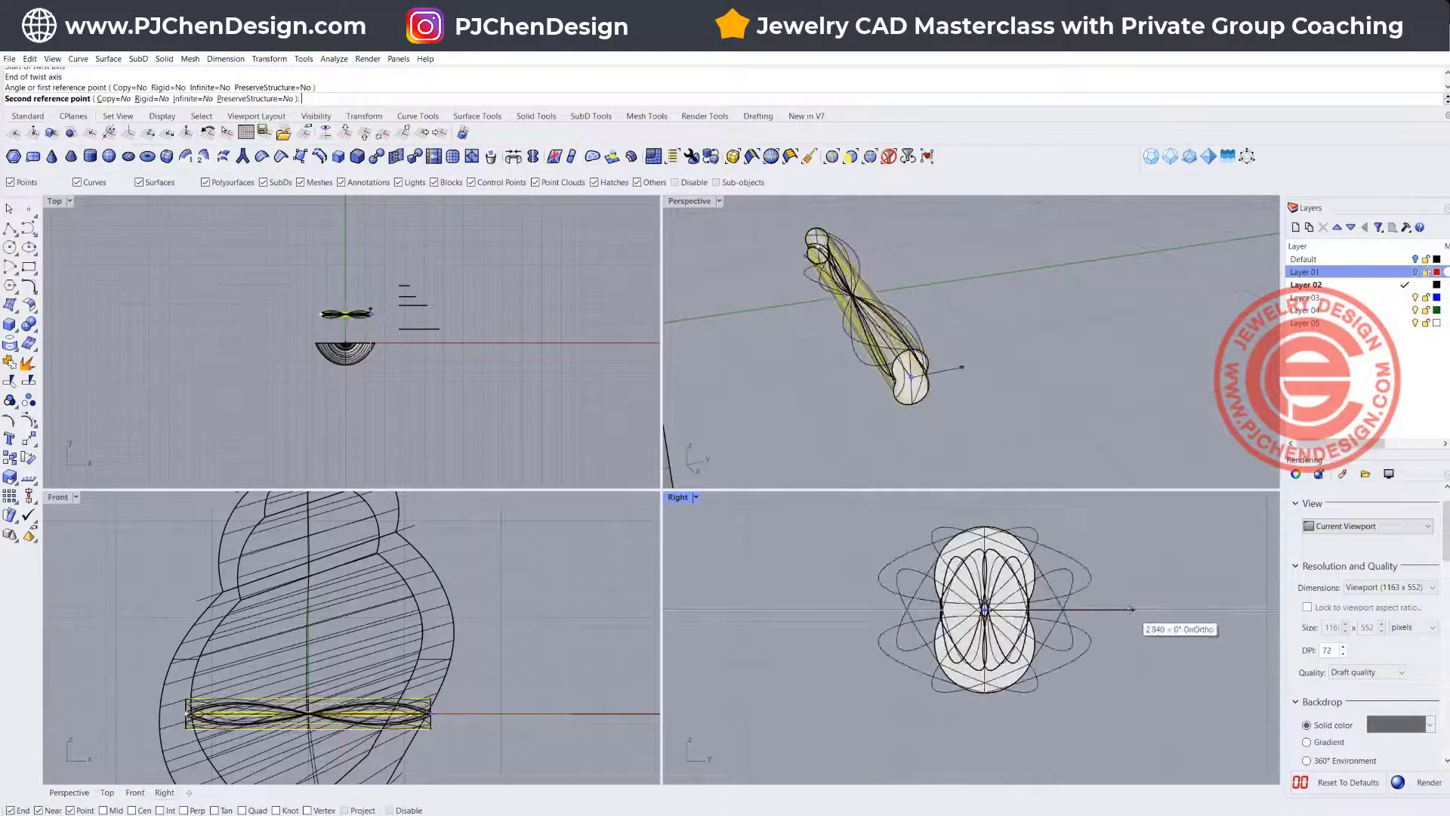
pyautogui.click(1130, 609)
# Step: Move the twisted strand with its centre line along X, back among the reference lines with the left ends lined up
pyautogui.moveTo(785, 382); pyautogui.dragTo(785, 411, button='right')
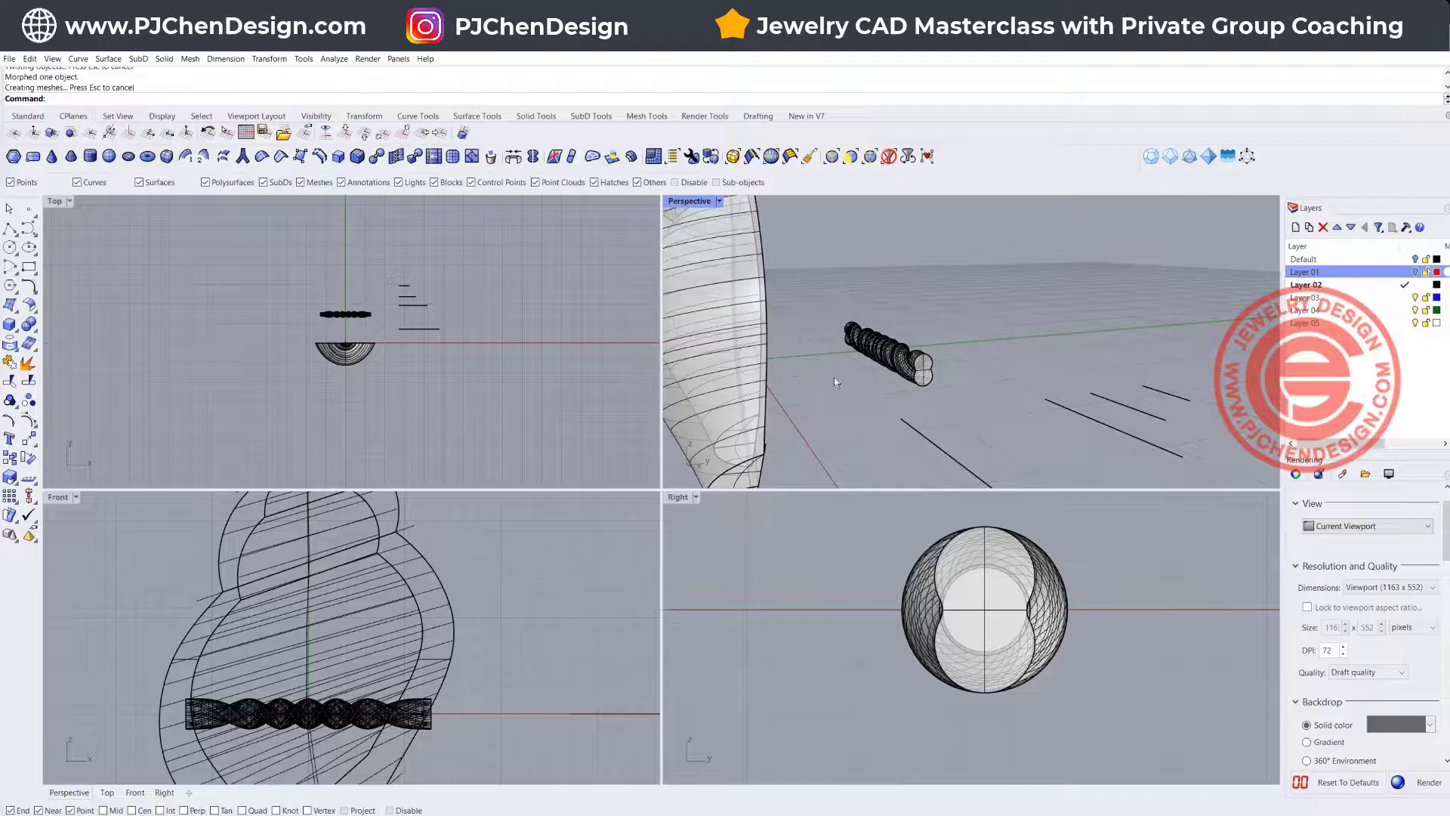
pyautogui.moveTo(888, 396)
pyautogui.mouseDown(button='right')
pyautogui.moveTo(861, 365)
pyautogui.moveTo(896, 403)
pyautogui.mouseUp(button='right')
pyautogui.click(882, 376)
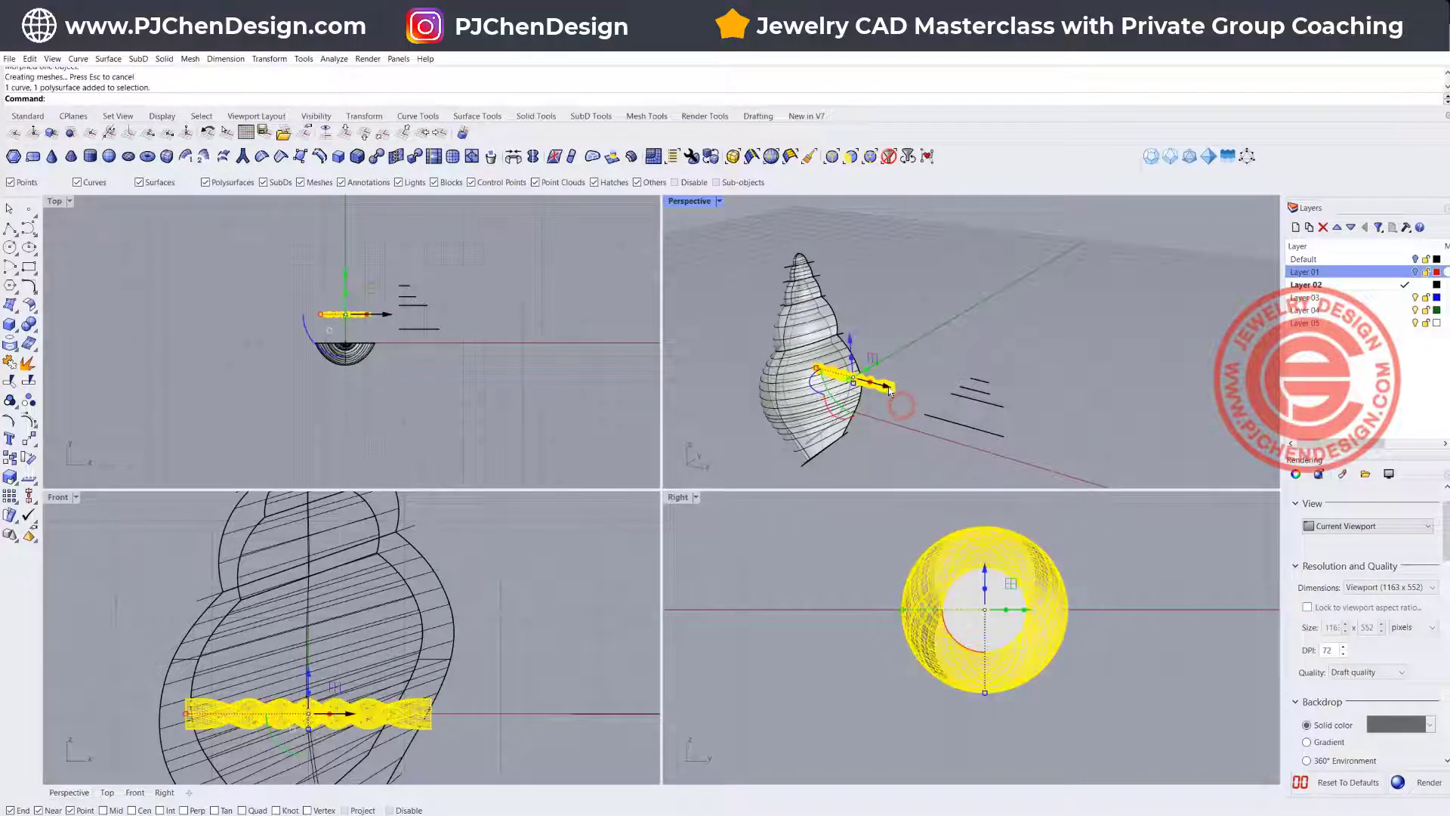
pyautogui.moveTo(919, 406); pyautogui.dragTo(1035, 438)
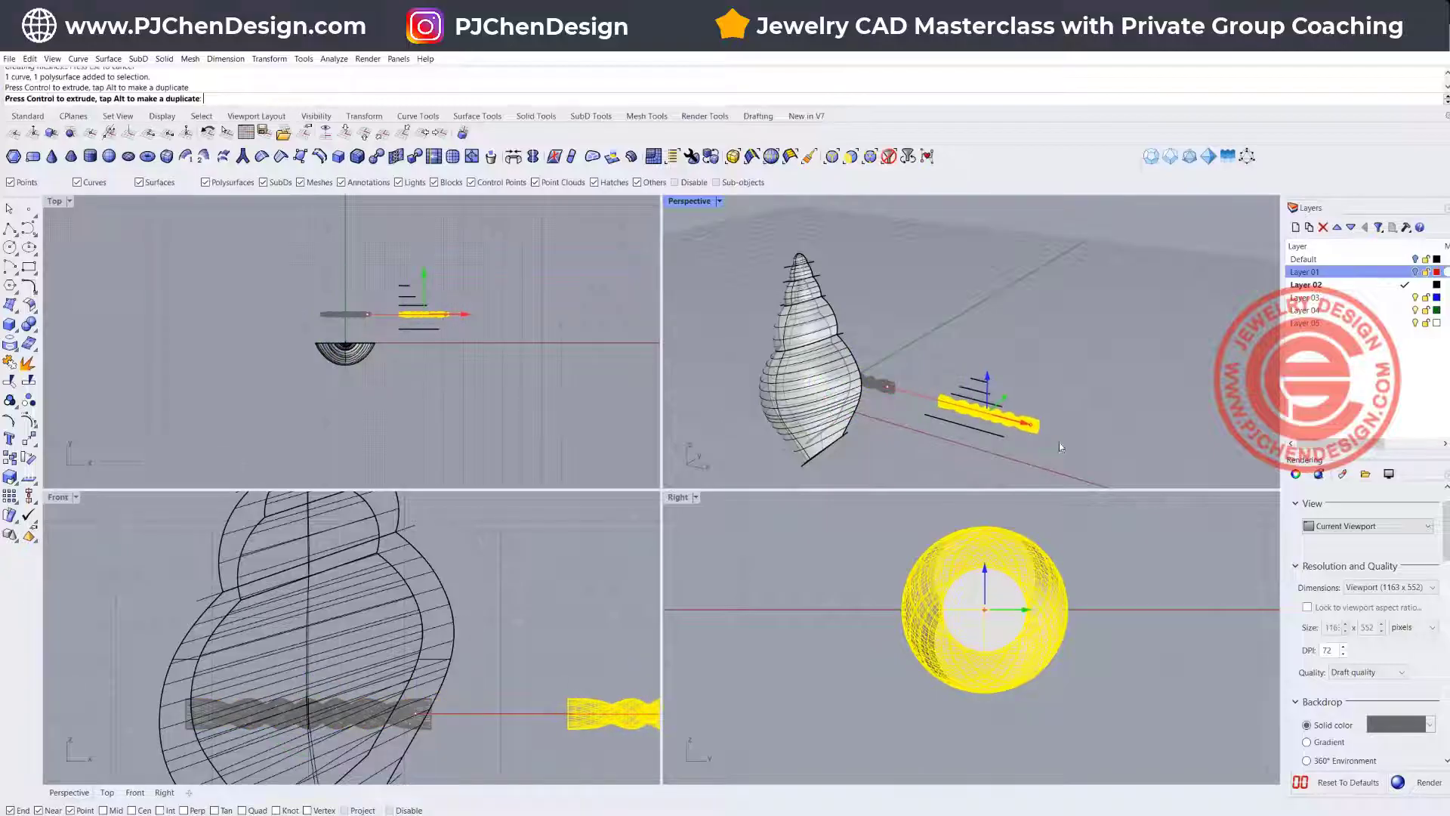
pyautogui.click(1083, 438)
# Step: Flow a copy of the twisted strand from its centre line onto the seam curve just above the shell's largest whorl
pyautogui.scroll(3, 981, 424)
pyautogui.scroll(-3, 873, 379)
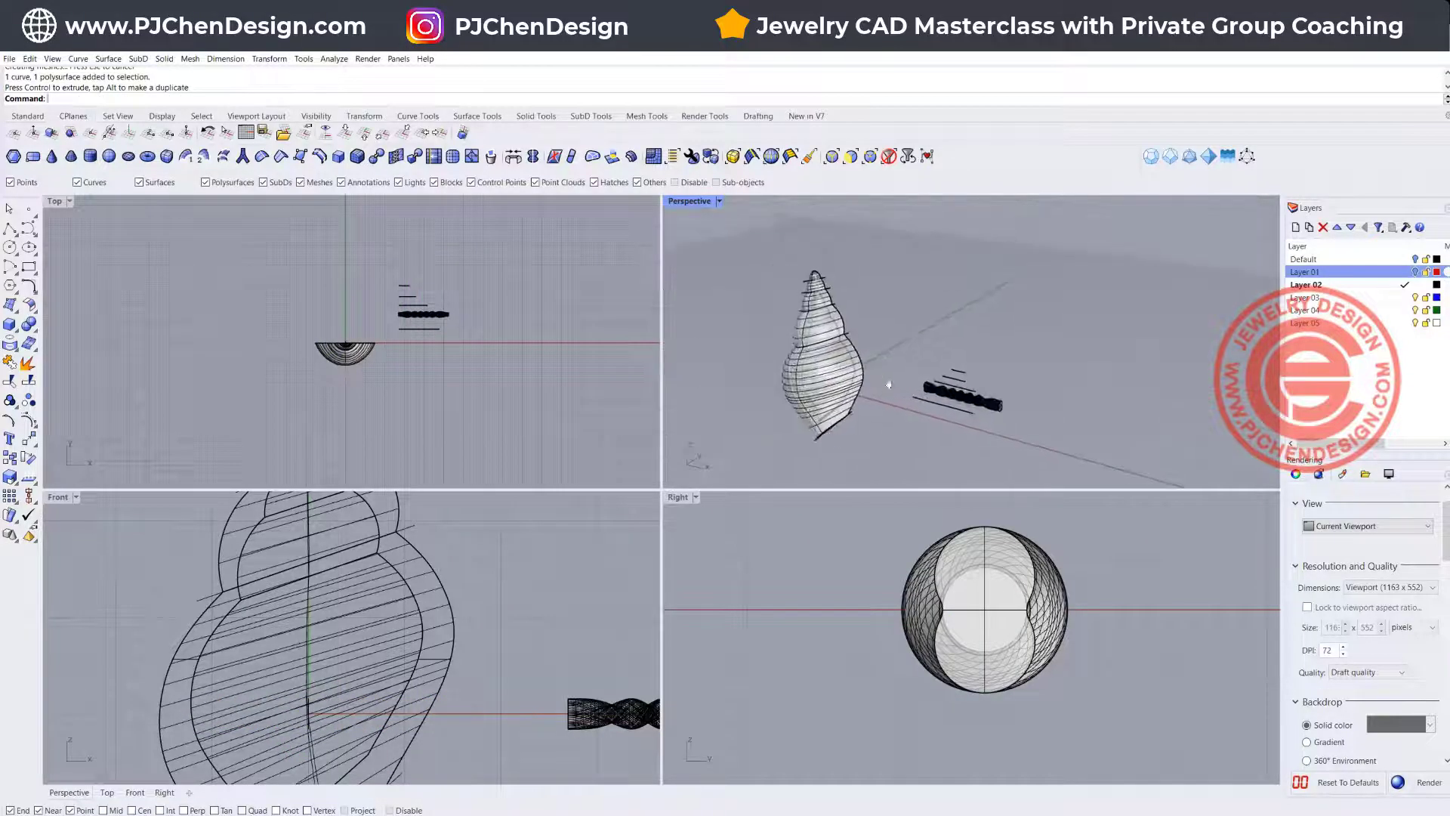
pyautogui.doubleClick(692, 203)
pyautogui.click(270, 58)
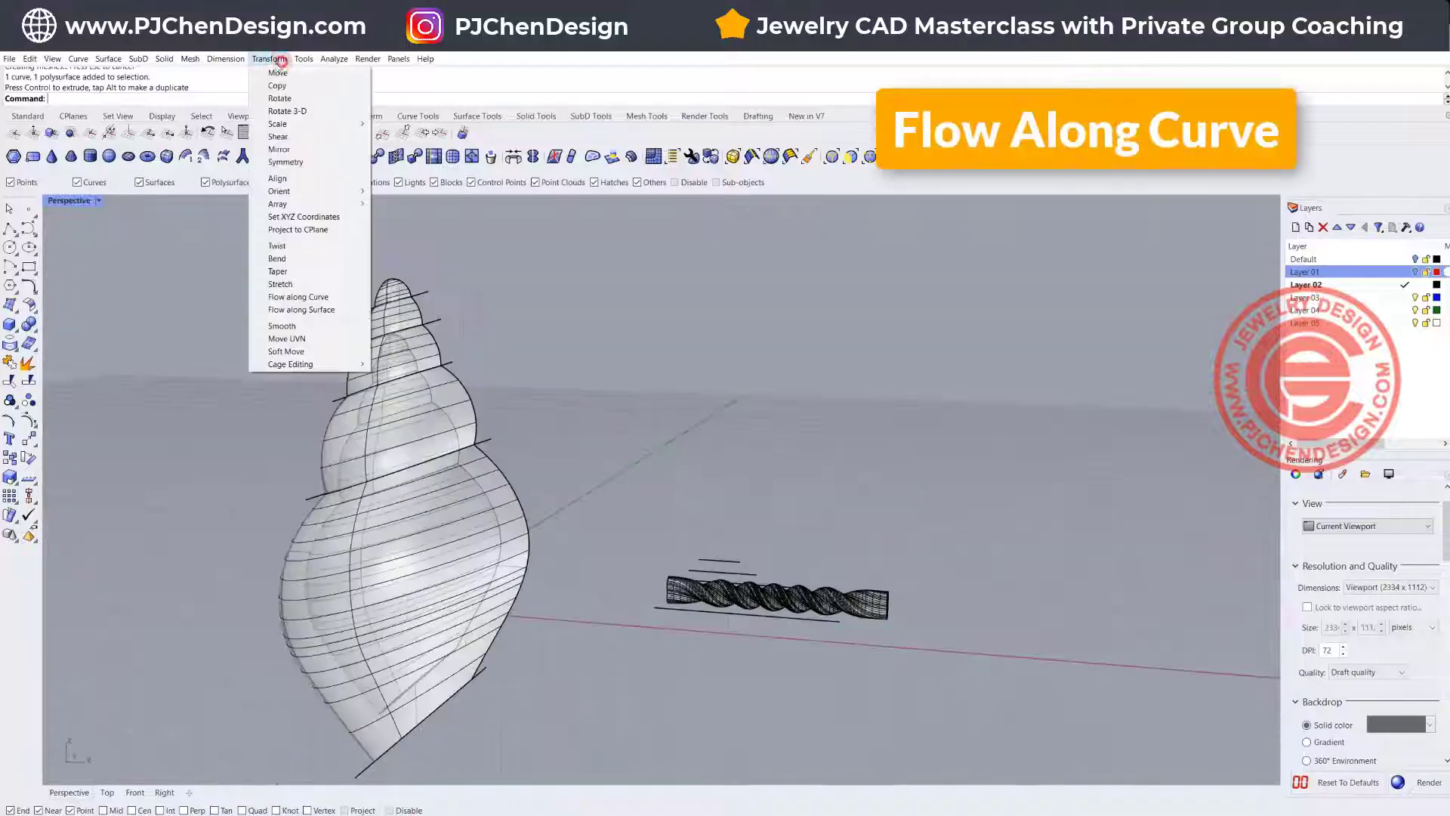
pyautogui.click(335, 297)
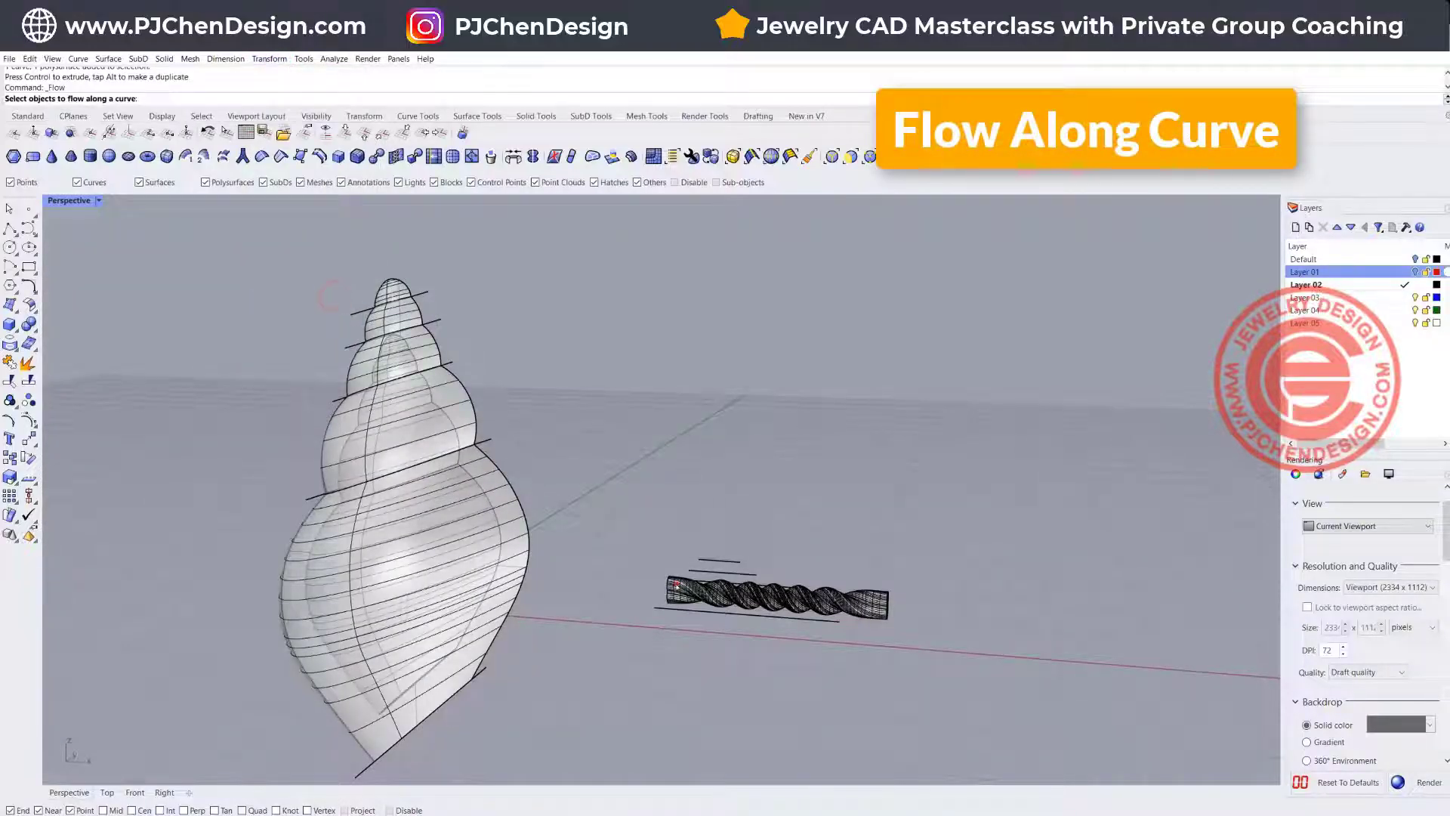
pyautogui.click(676, 584)
pyautogui.scroll(4, 677, 588)
pyautogui.press('Return')
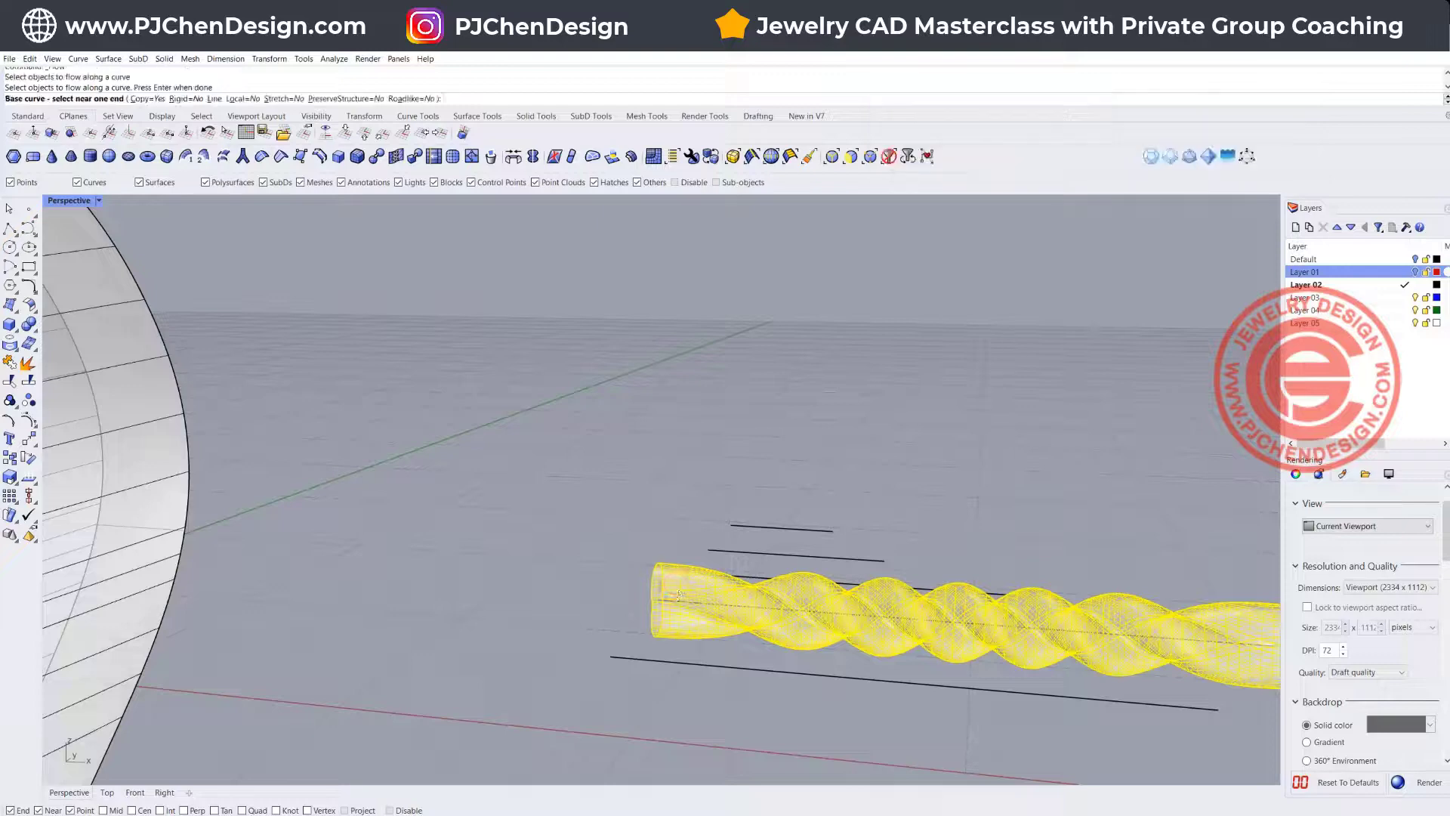
pyautogui.click(673, 603)
pyautogui.scroll(-4, 423, 492)
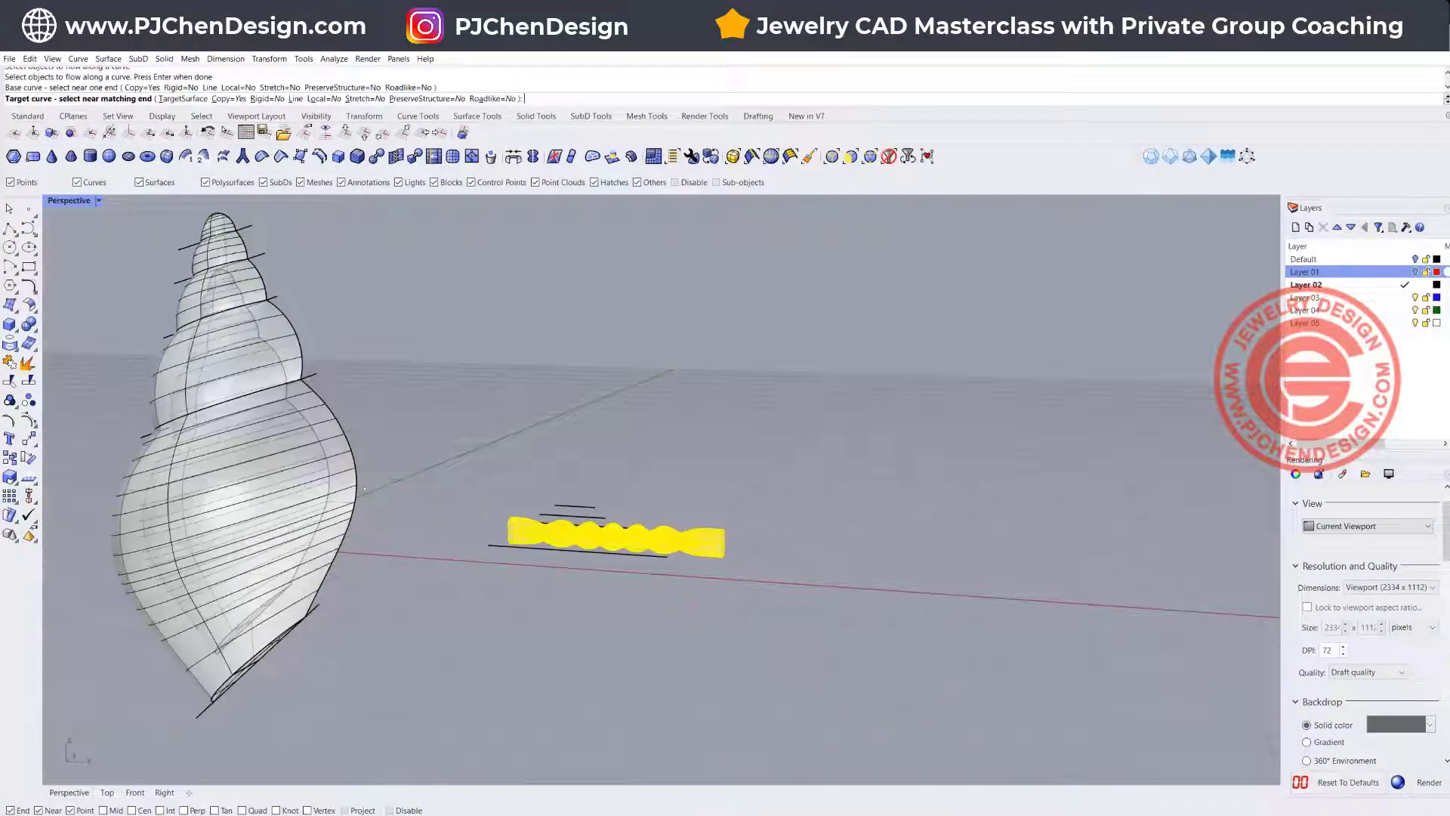
pyautogui.scroll(6, 364, 489)
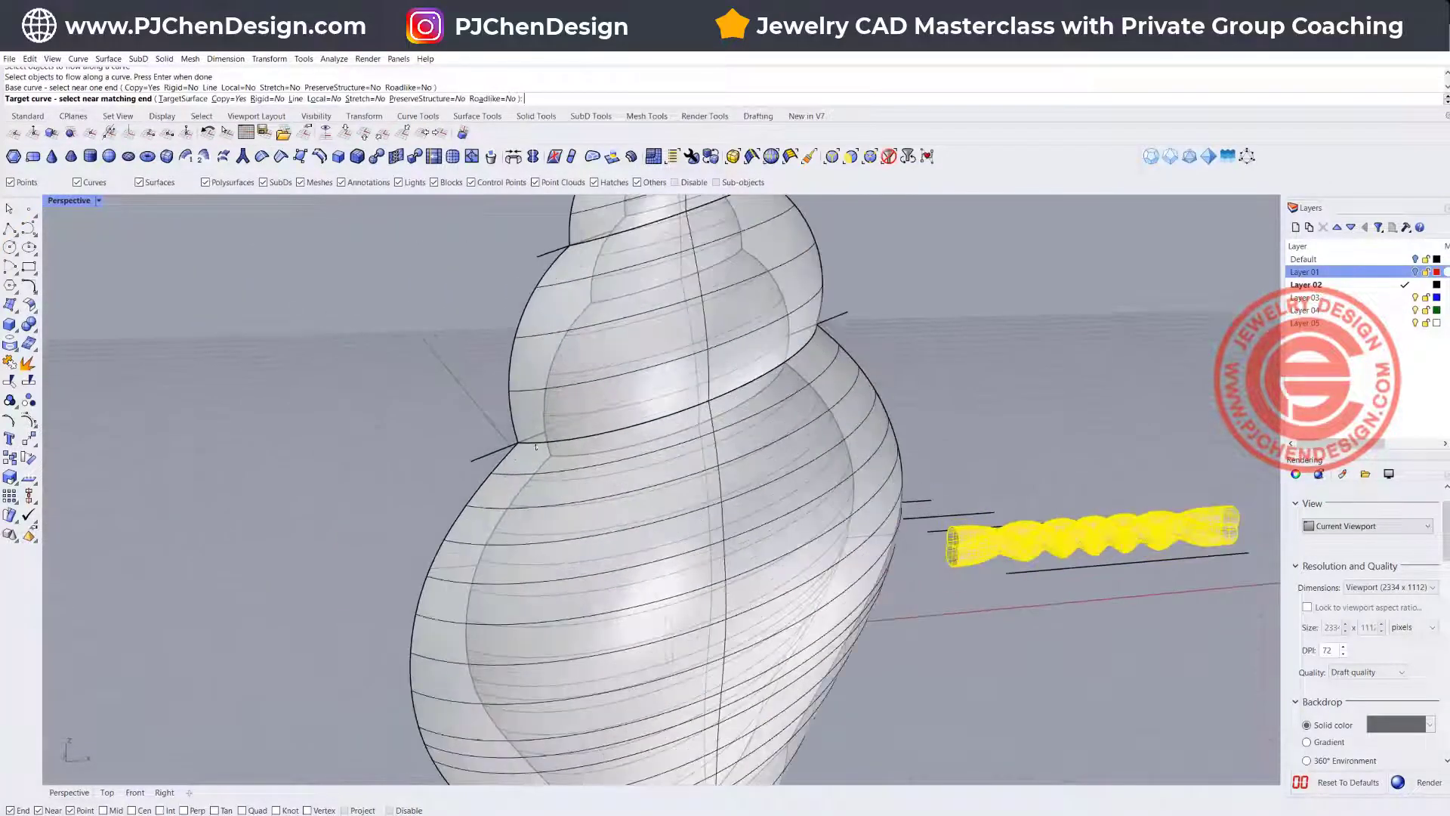
pyautogui.click(537, 445)
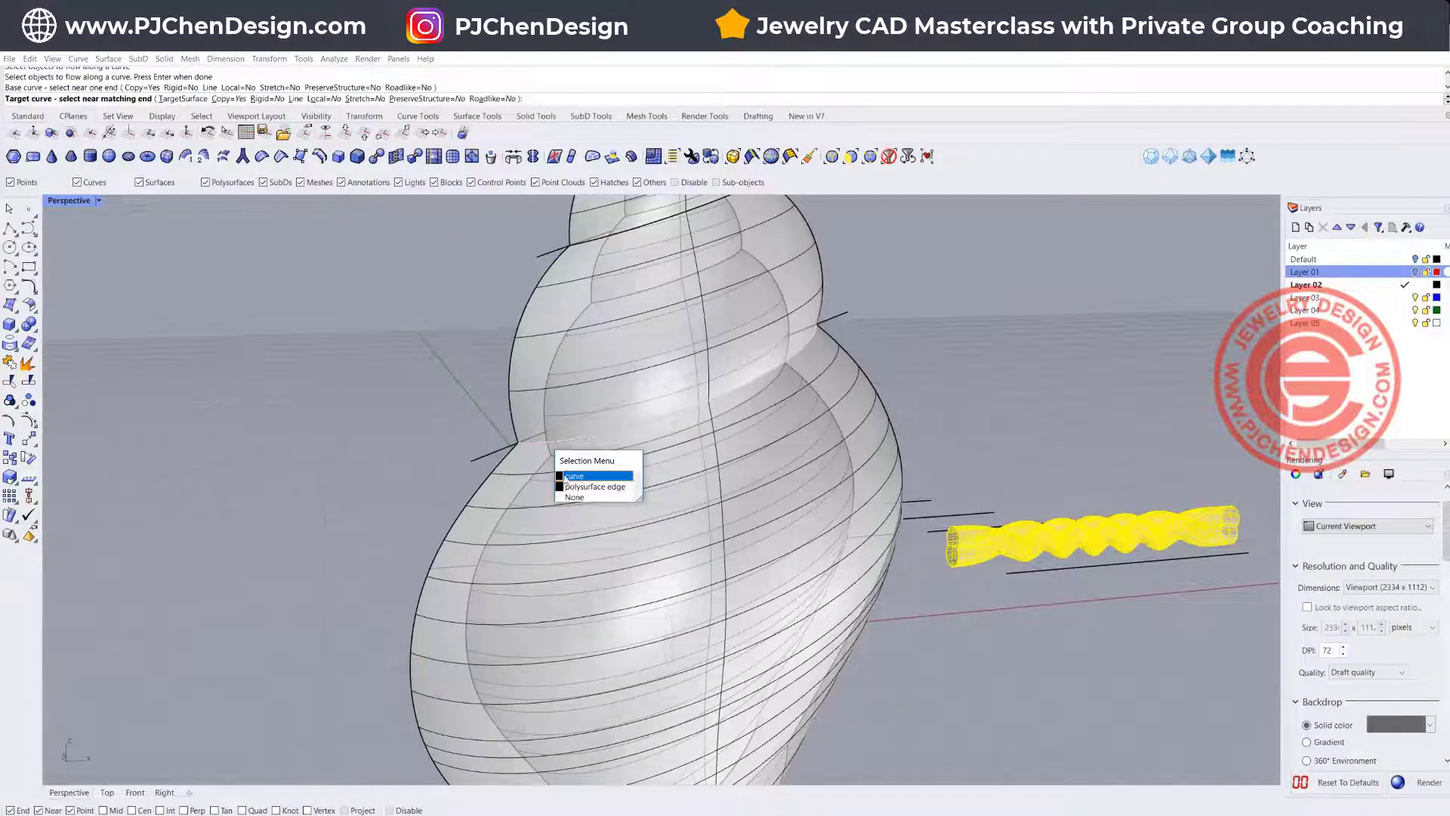
pyautogui.click(564, 477)
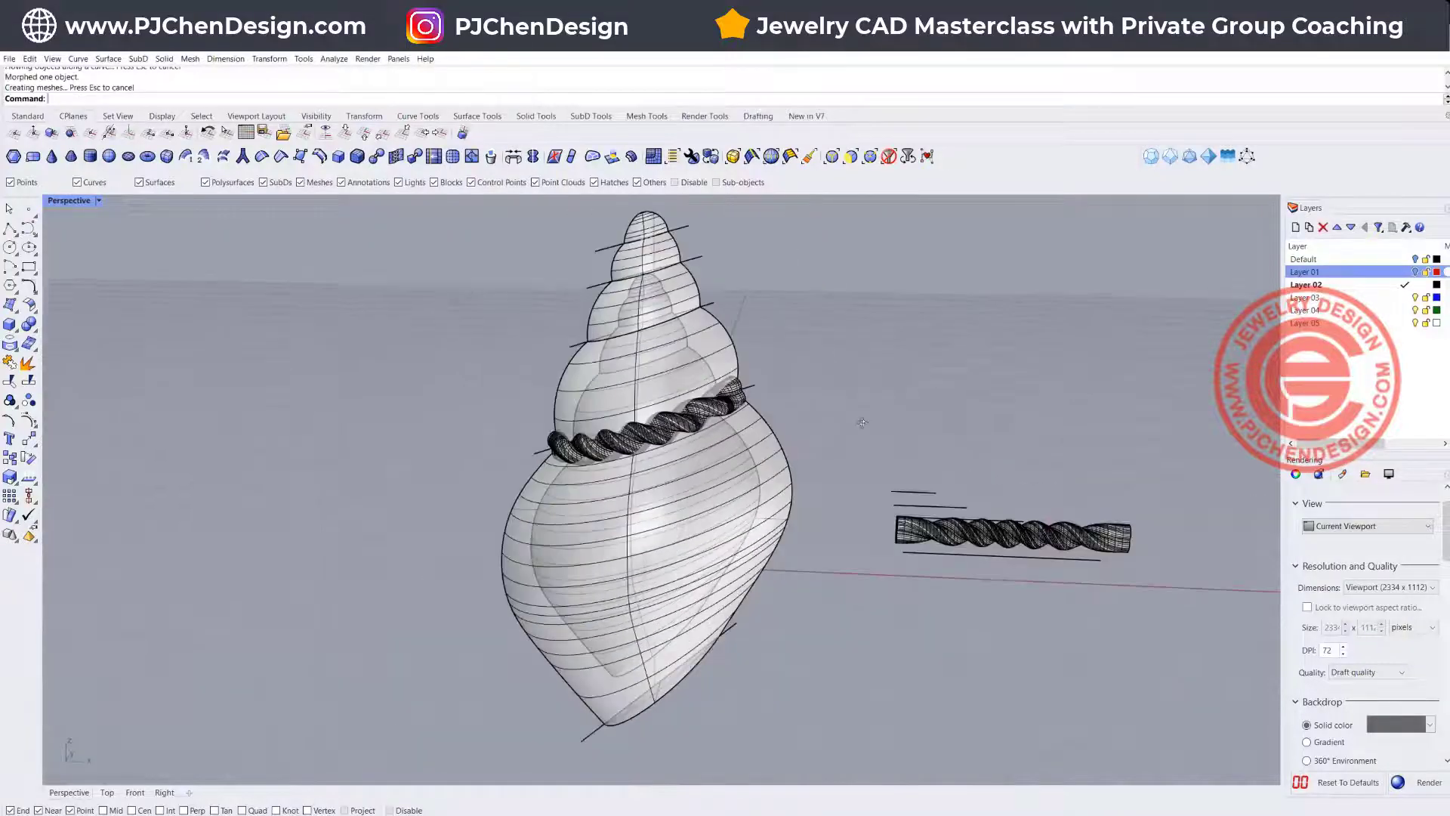
pyautogui.moveTo(891, 417)
pyautogui.mouseDown(button='right')
pyautogui.moveTo(785, 446)
pyautogui.moveTo(894, 415)
pyautogui.mouseUp(button='right')
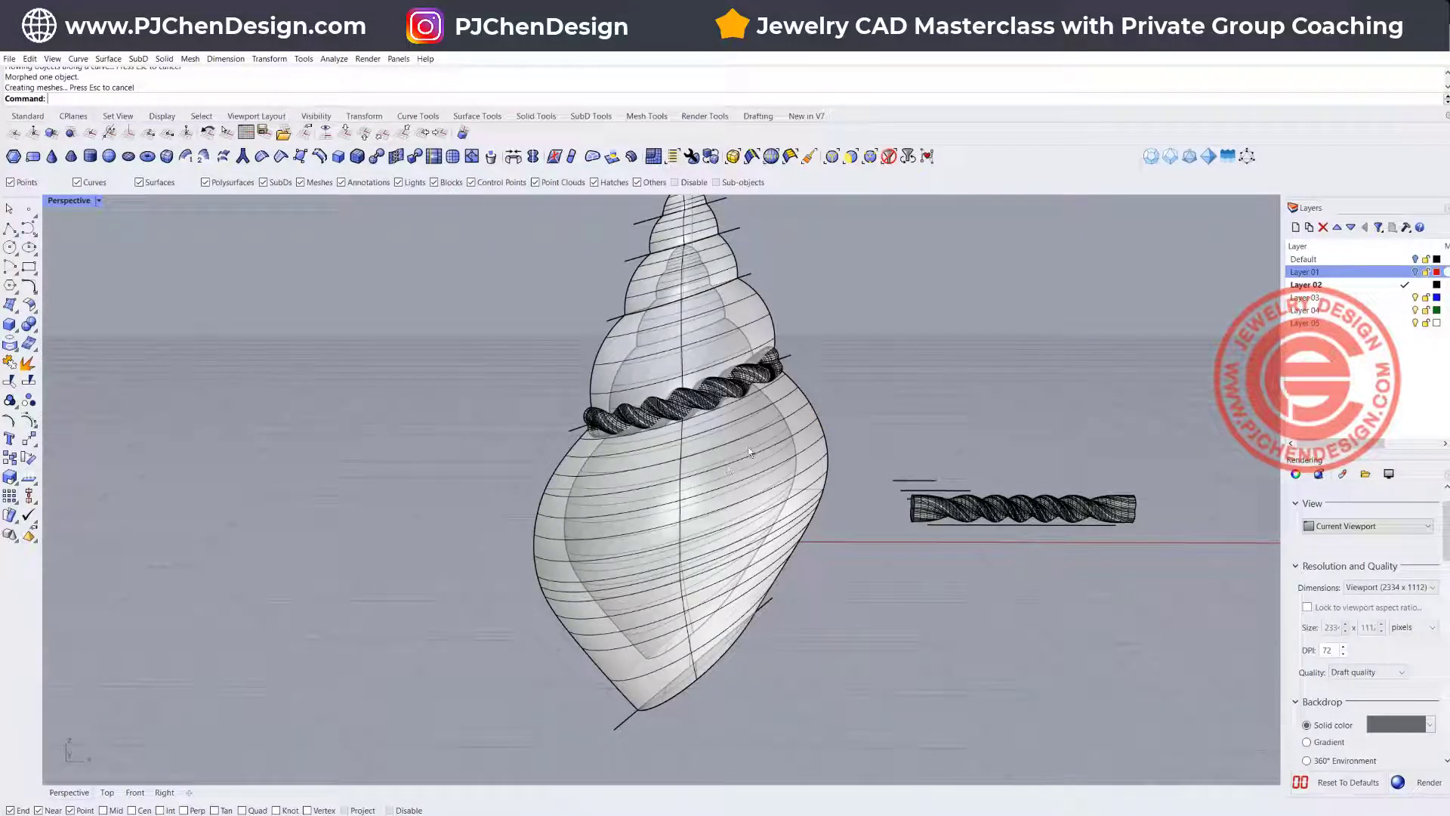
# Step: Try moving the flowed strand straight up the shell toward the next whorl seam, and undo the move
pyautogui.moveTo(939, 484); pyautogui.dragTo(854, 544, button='right')
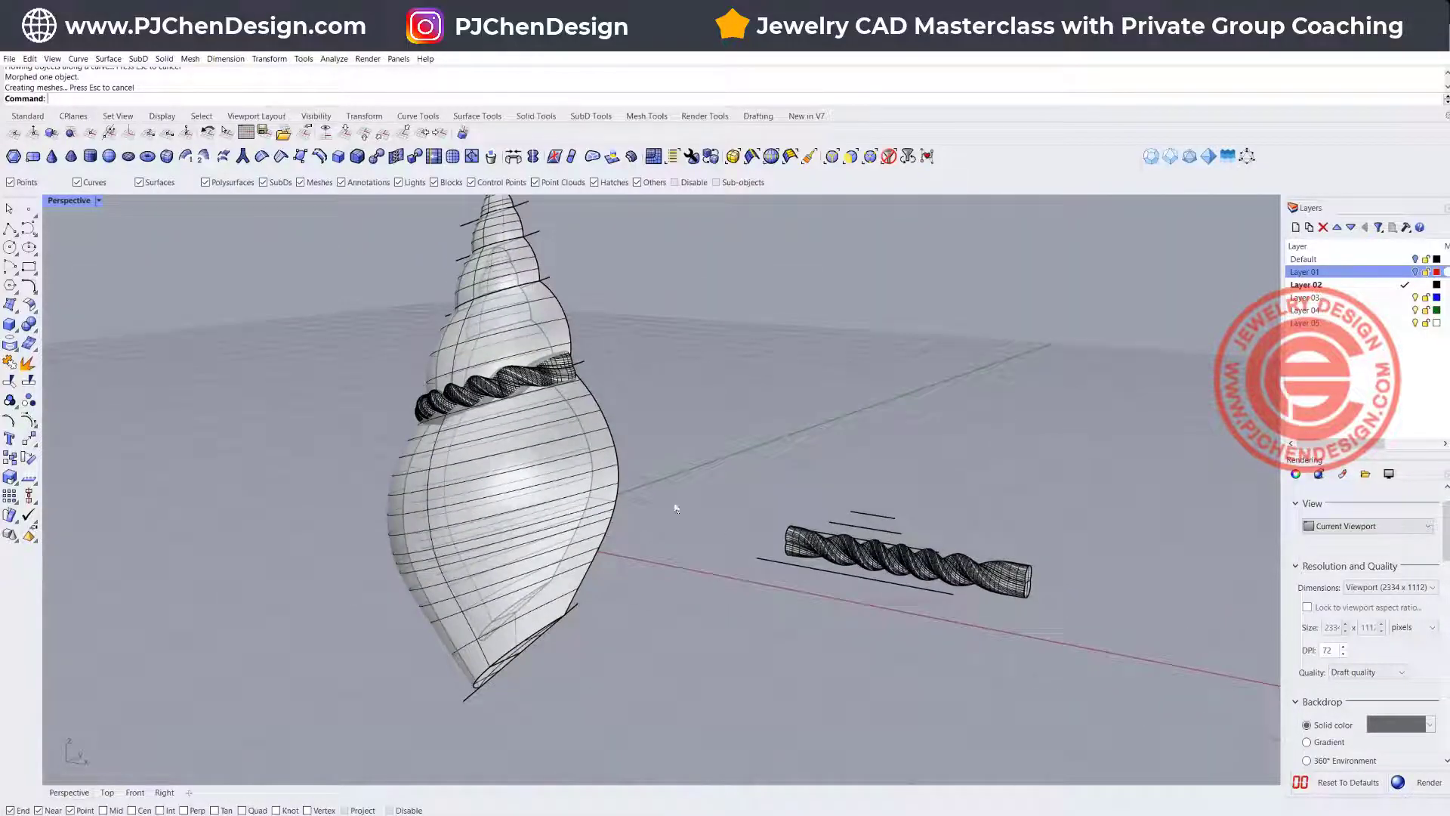
pyautogui.moveTo(570, 386); pyautogui.dragTo(618, 370, button='right')
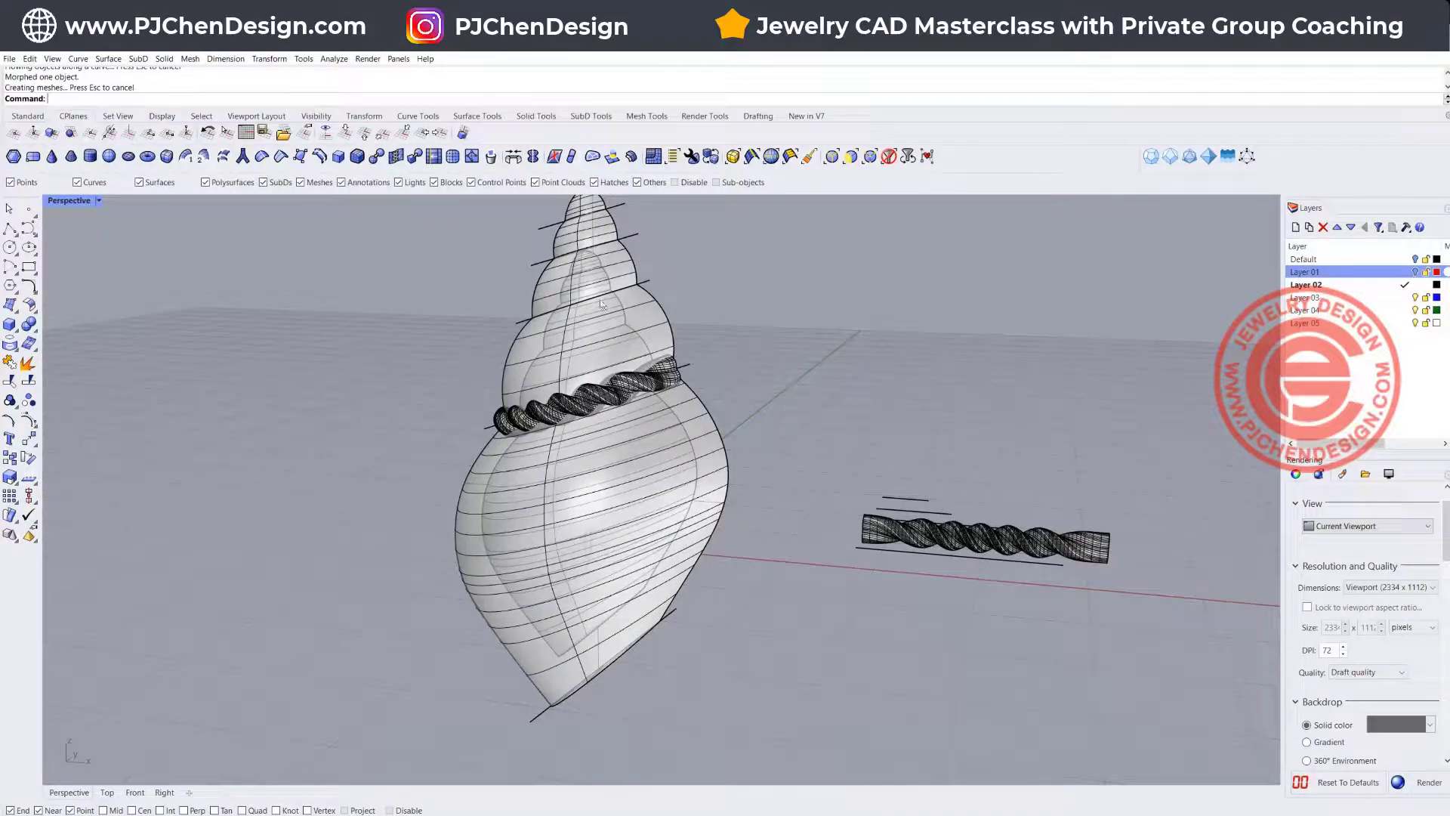
pyautogui.moveTo(648, 338); pyautogui.dragTo(679, 330, button='right')
pyautogui.scroll(2, 679, 330)
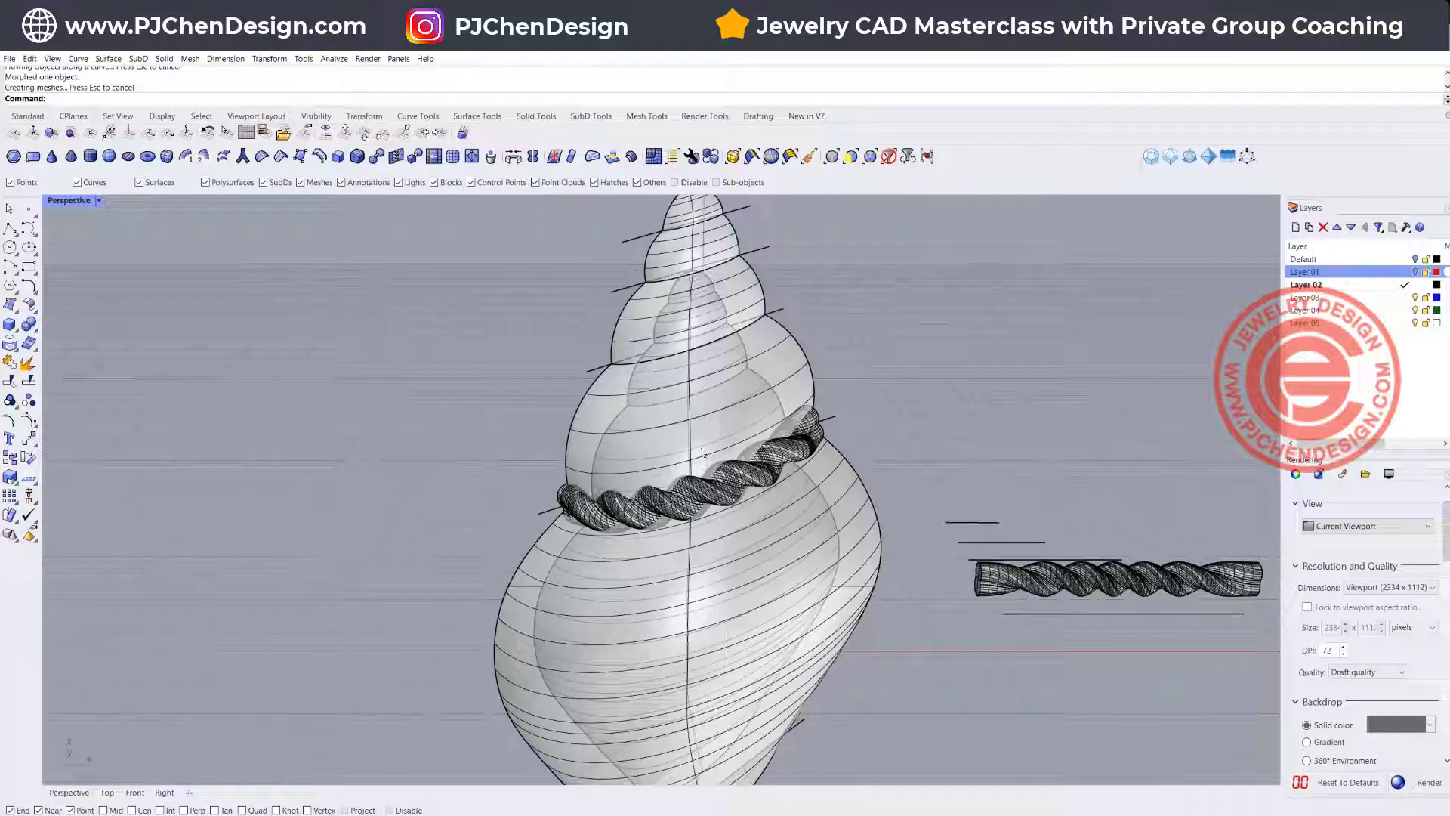
pyautogui.click(680, 500)
pyautogui.moveTo(694, 449); pyautogui.dragTo(694, 303)
pyautogui.click(931, 393)
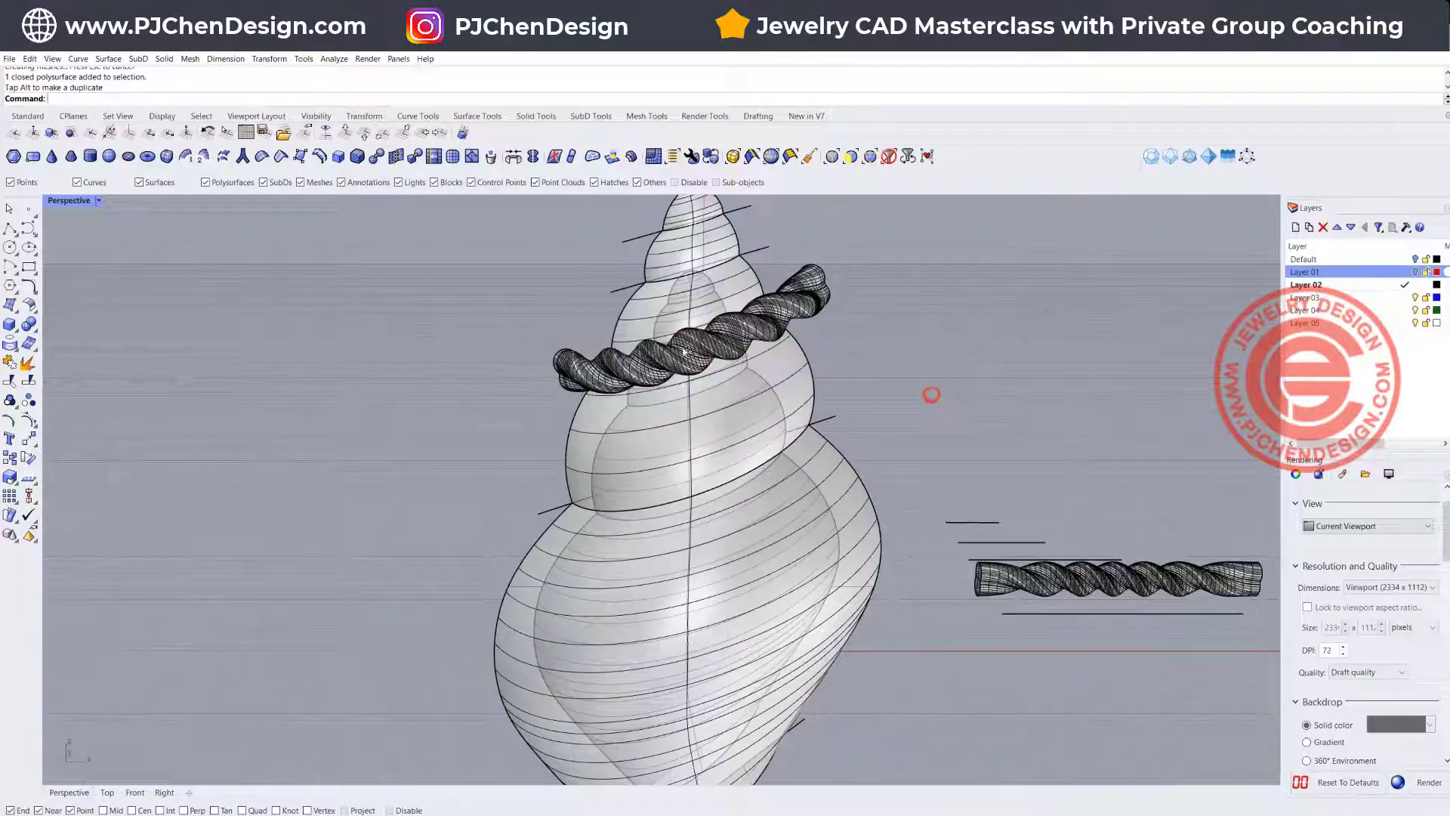
pyautogui.hotkey('ctrl', 'z')
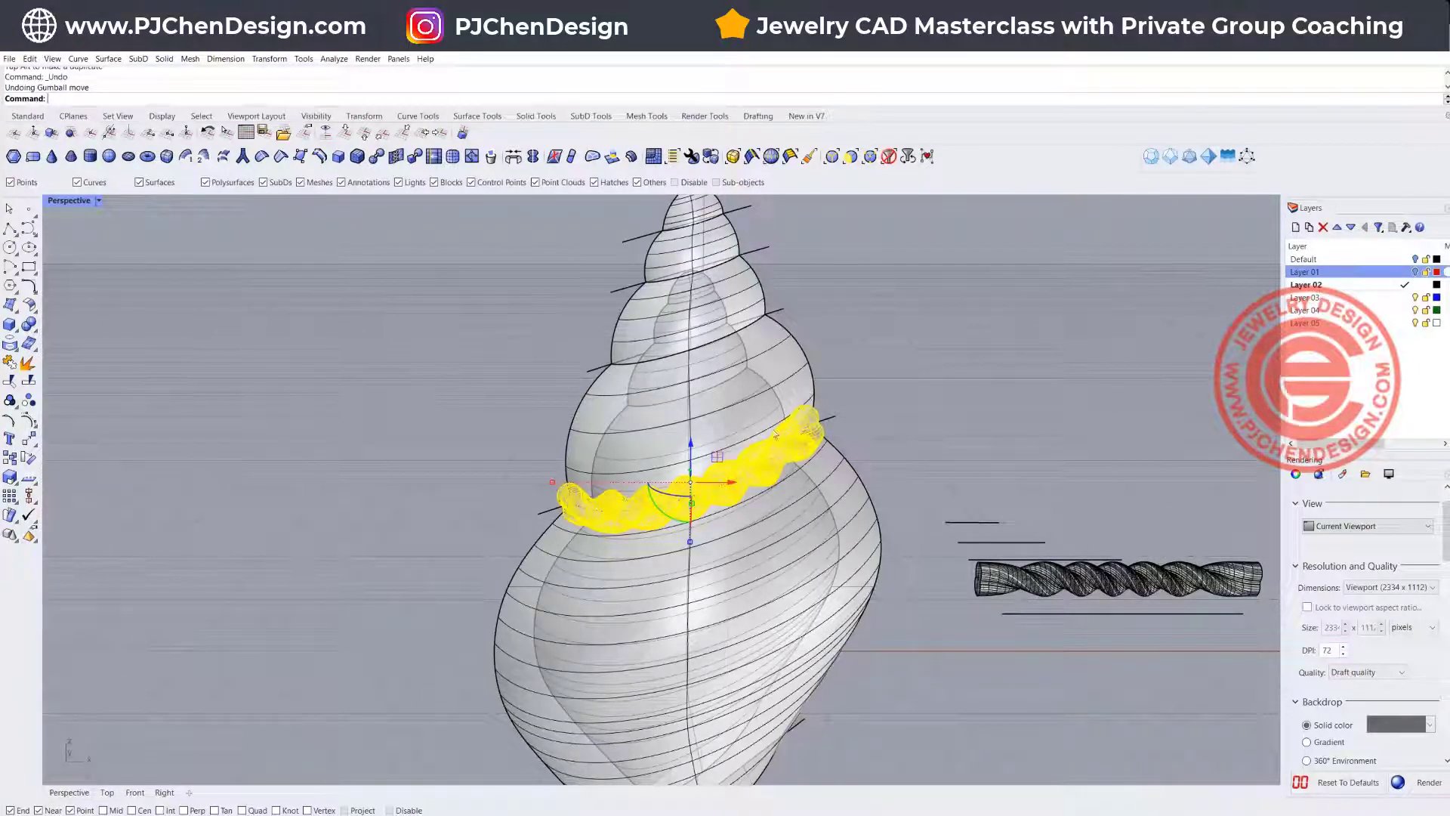
# Step: Copy the straight twisted strand from the left end of its centre line to the left ends of the four other reference lines
pyautogui.scroll(-5, 805, 508)
pyautogui.keyDown('shift'); pyautogui.moveTo(867, 520); pyautogui.dragTo(664, 467, button='right'); pyautogui.keyUp('shift')
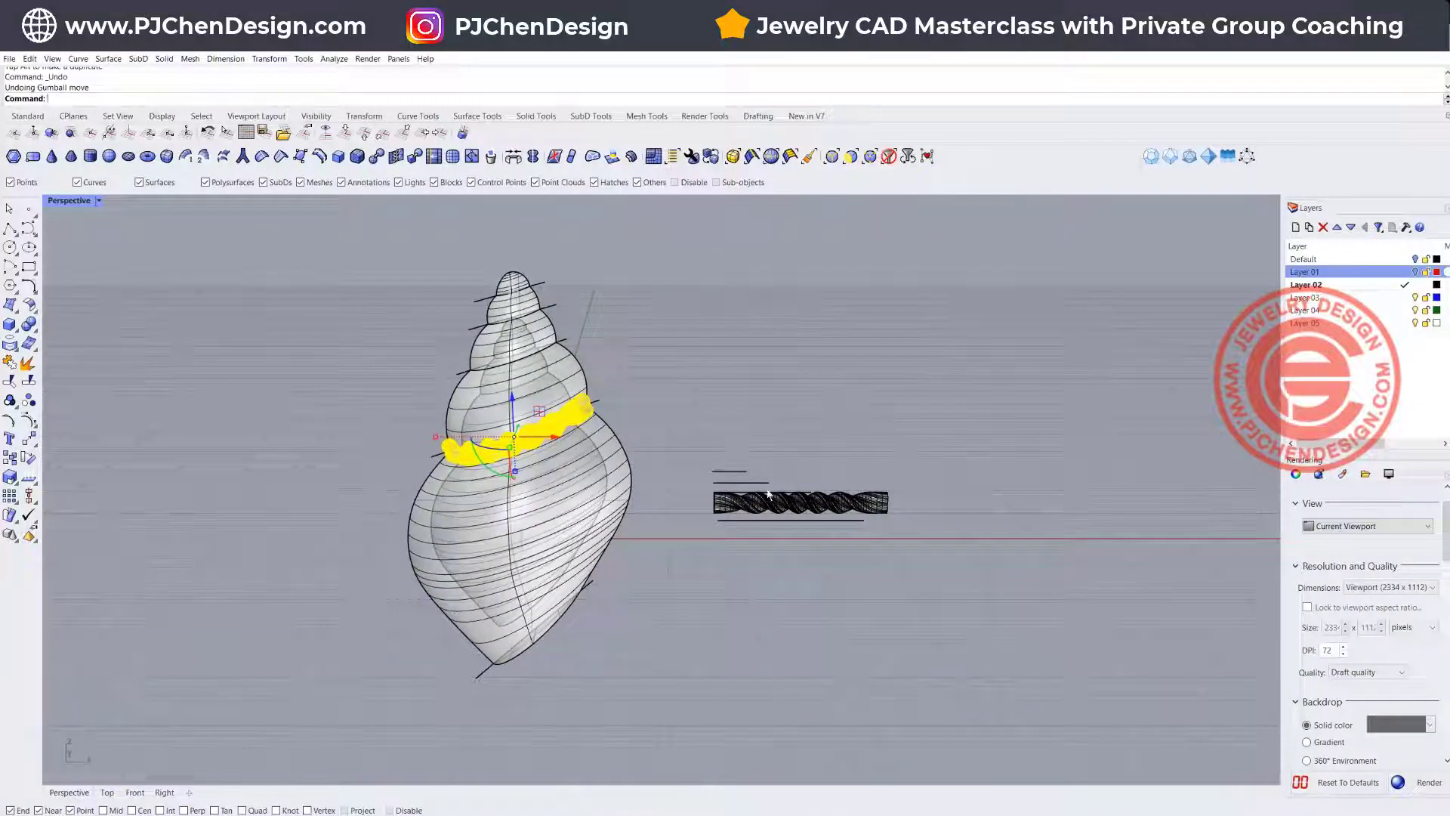
pyautogui.scroll(4, 746, 498)
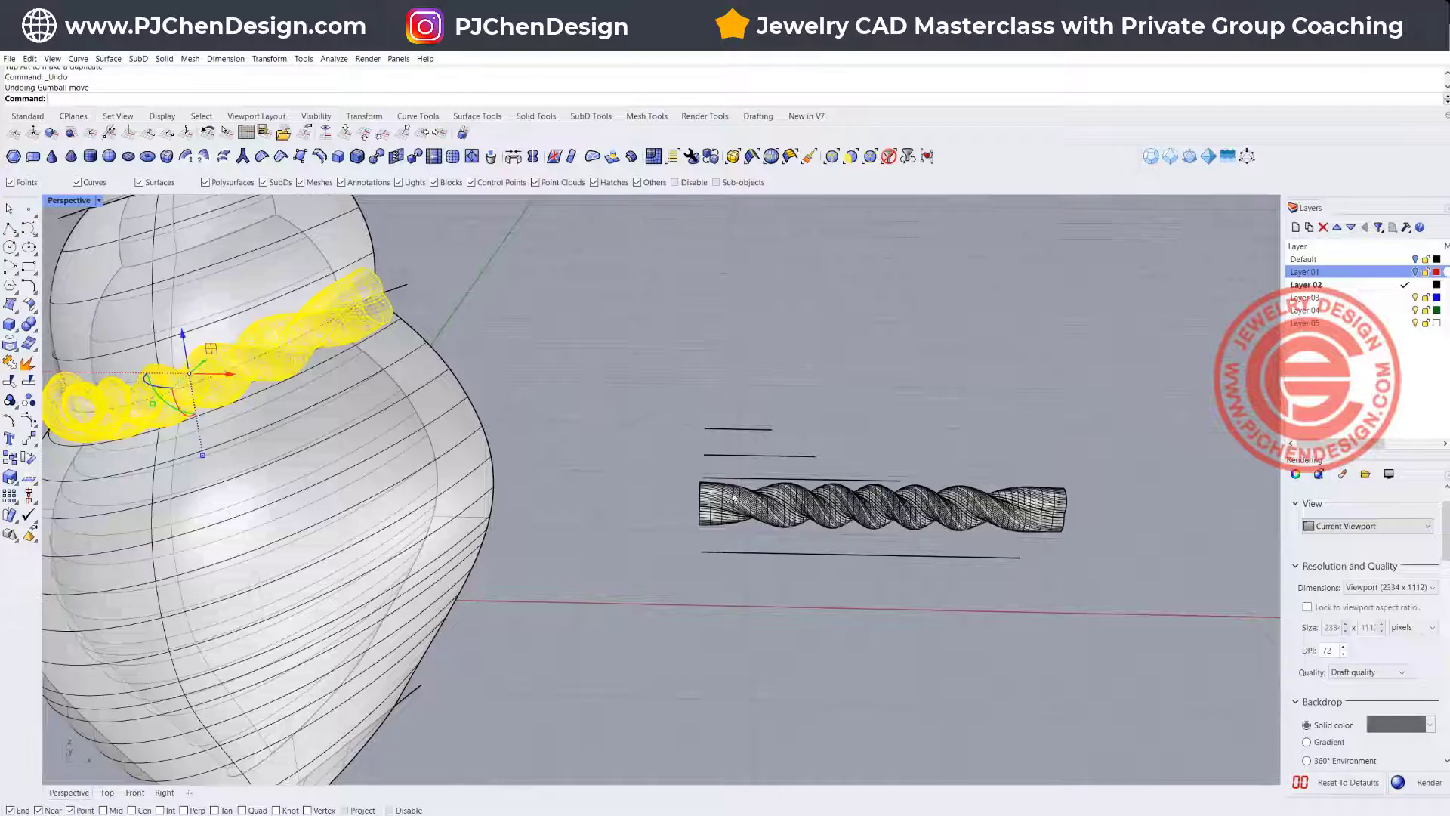
pyautogui.moveTo(734, 497); pyautogui.dragTo(775, 501, button='right')
pyautogui.click(772, 502)
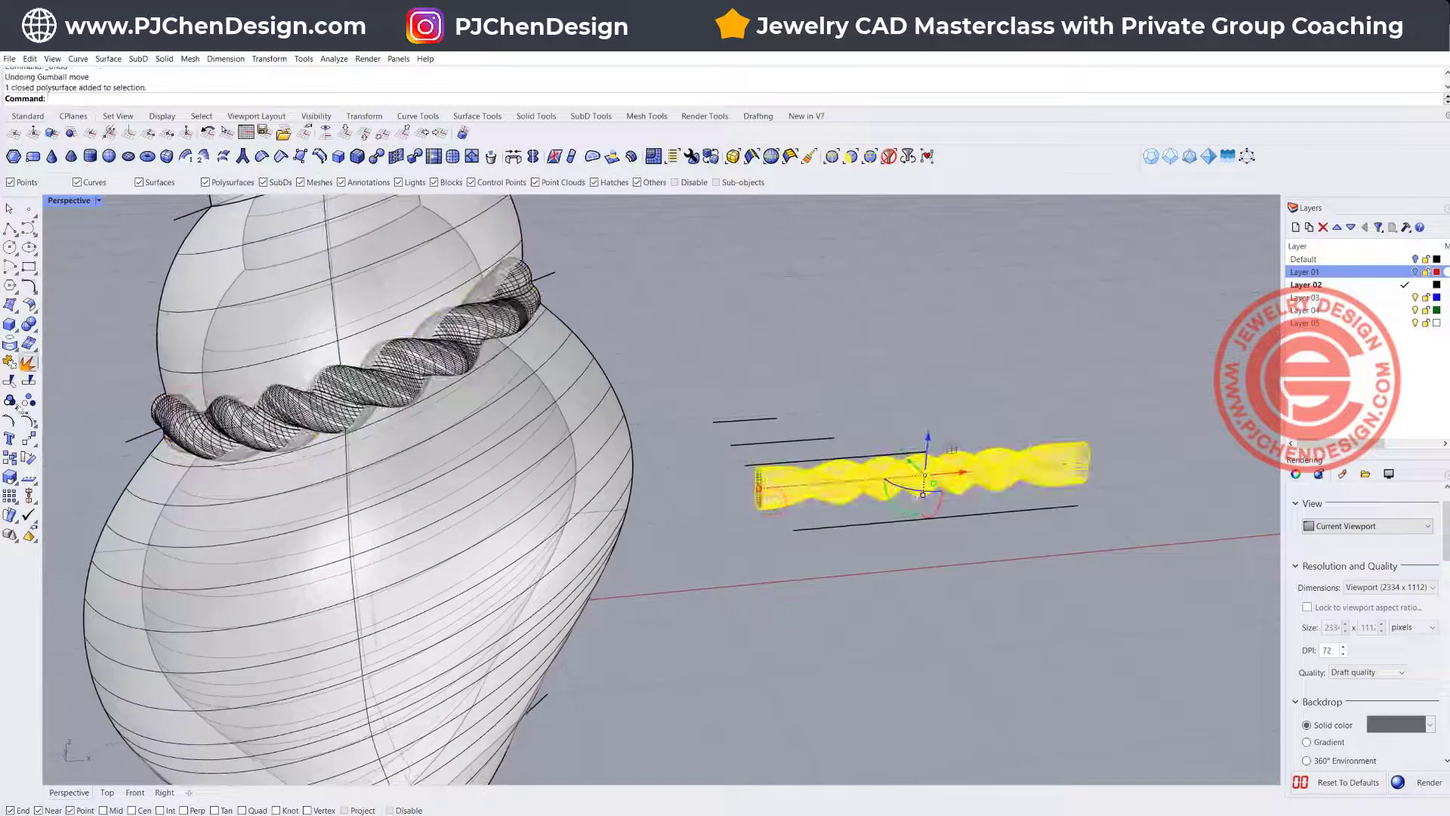
pyautogui.click(9, 457)
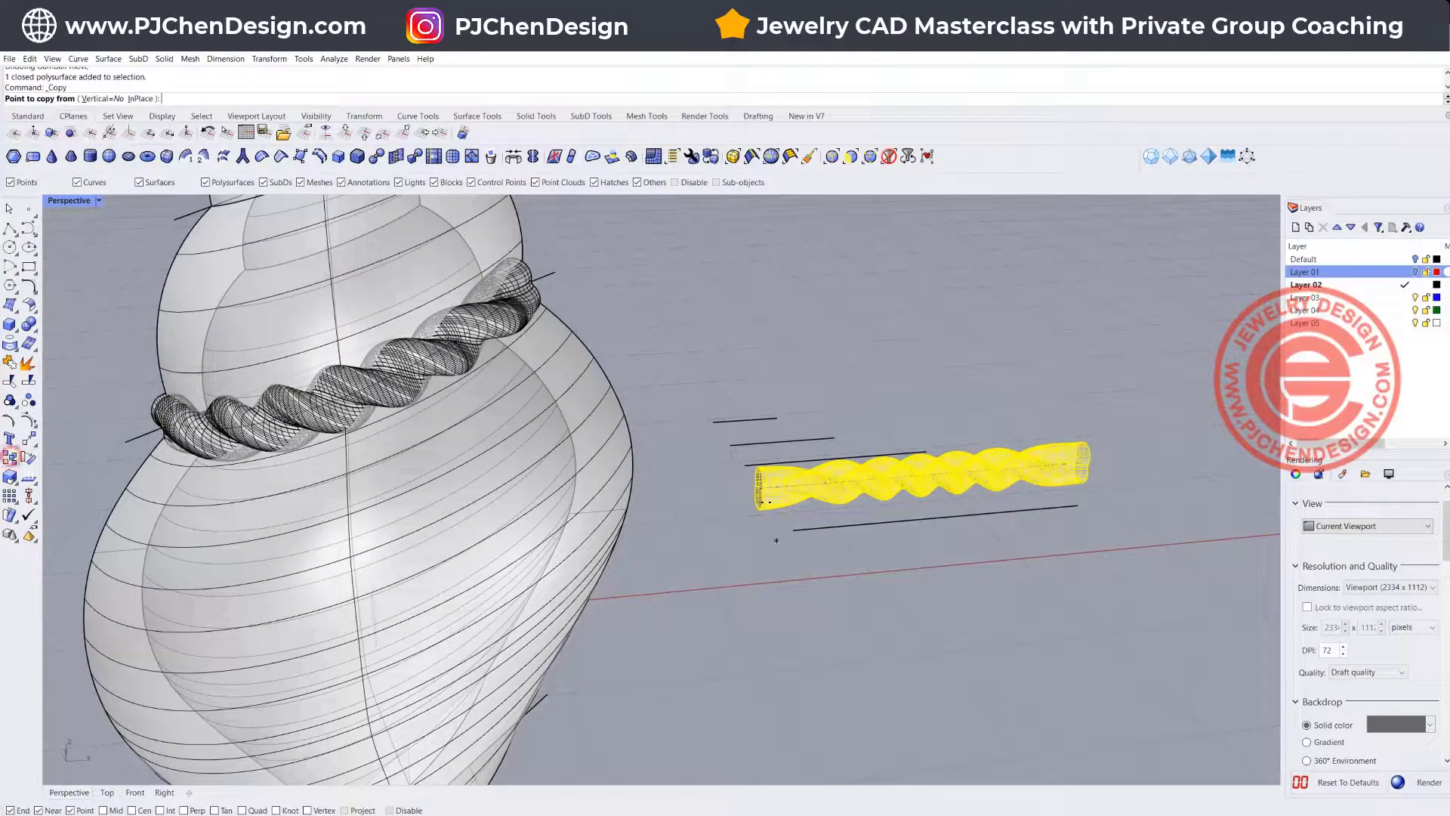
pyautogui.click(765, 495)
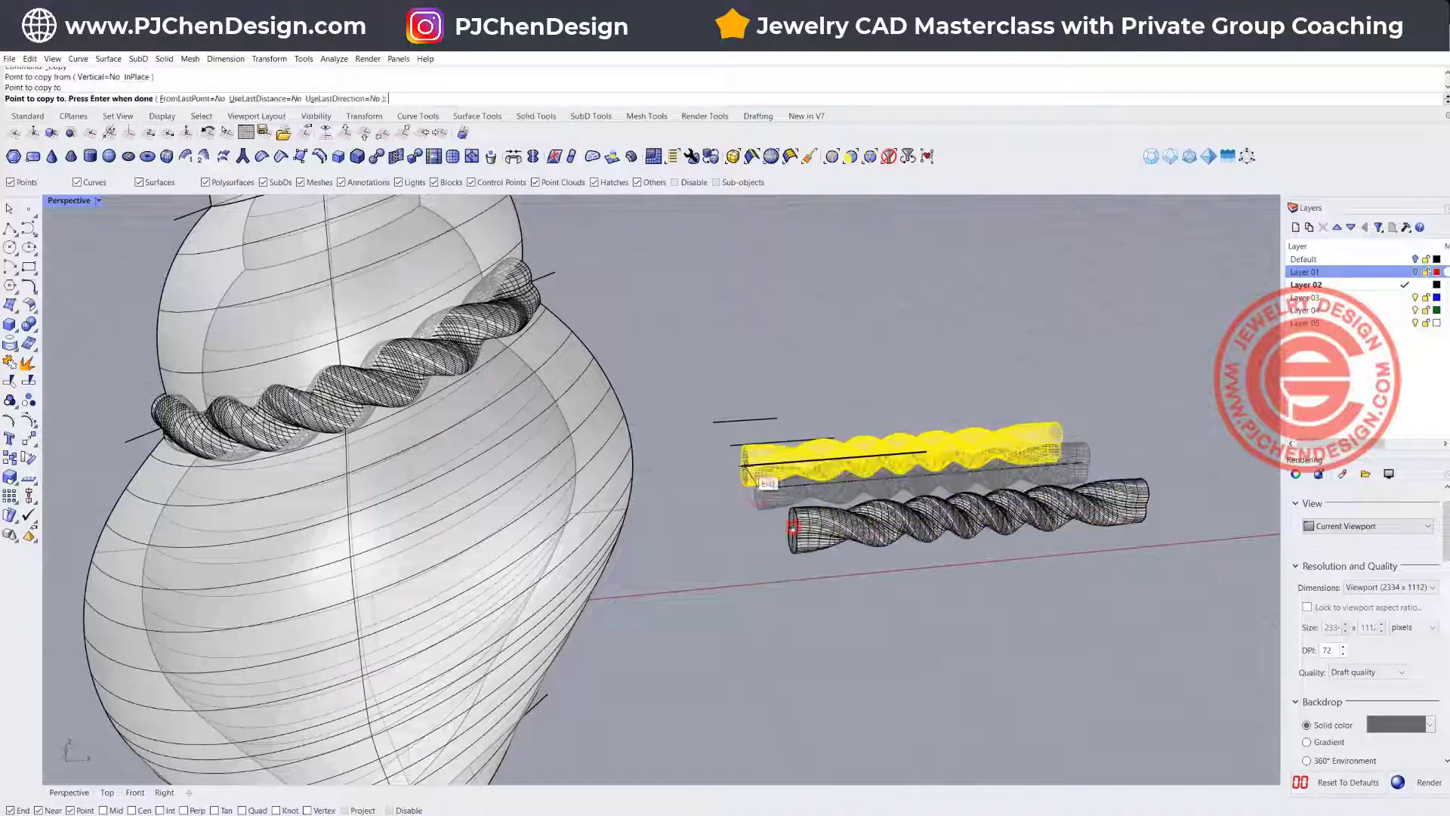
pyautogui.click(741, 451)
pyautogui.click(726, 436)
pyautogui.click(712, 422)
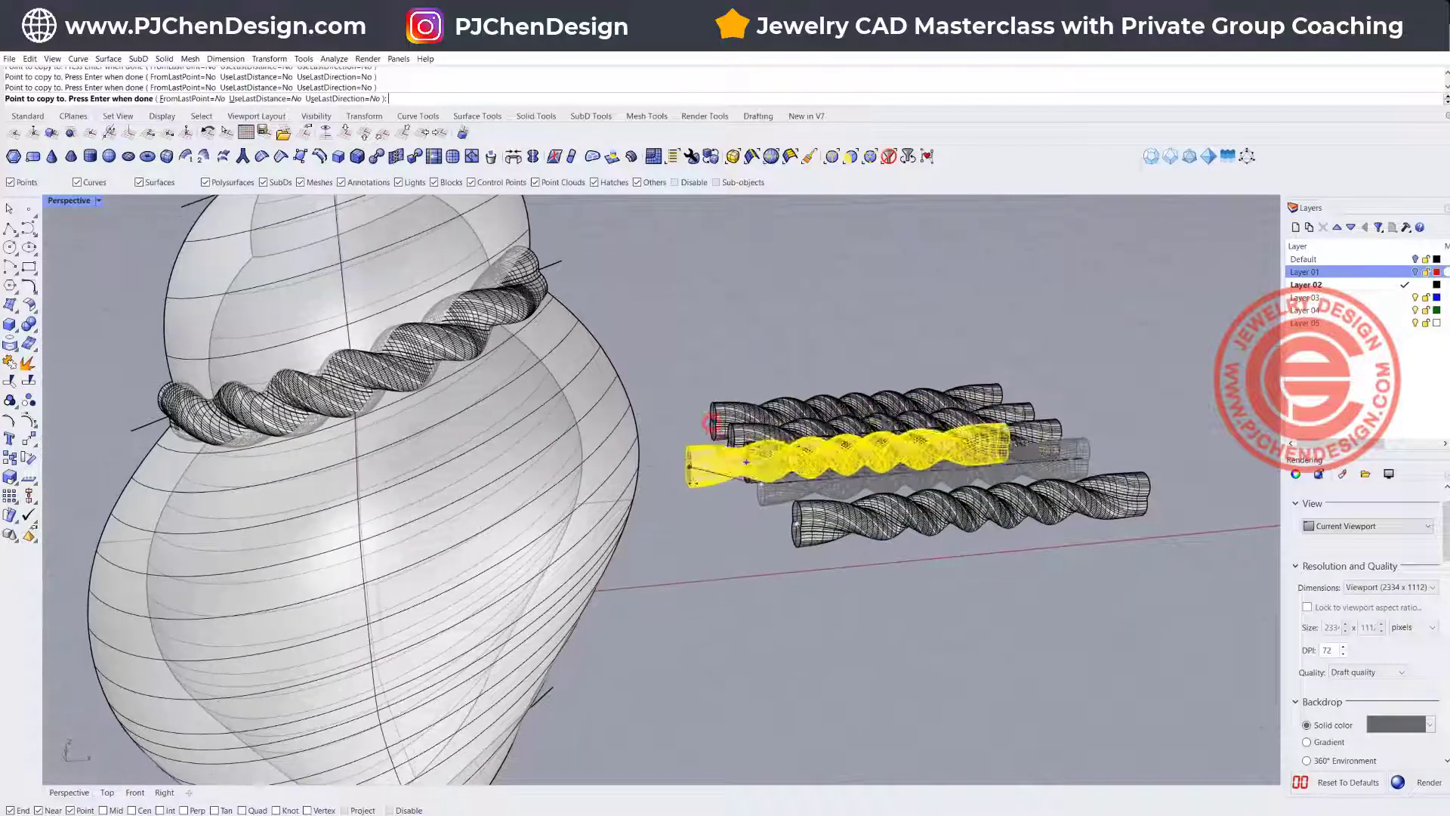
pyautogui.scroll(-3, 747, 461)
pyautogui.rightClick(706, 451)
# Step: Hide the original straight strand, already flowed above the largest whorl, together with its centre line
pyautogui.scroll(-6, 857, 448)
pyautogui.moveTo(849, 461); pyautogui.dragTo(806, 530, button='right')
pyautogui.click(757, 528)
pyautogui.scroll(3, 782, 504)
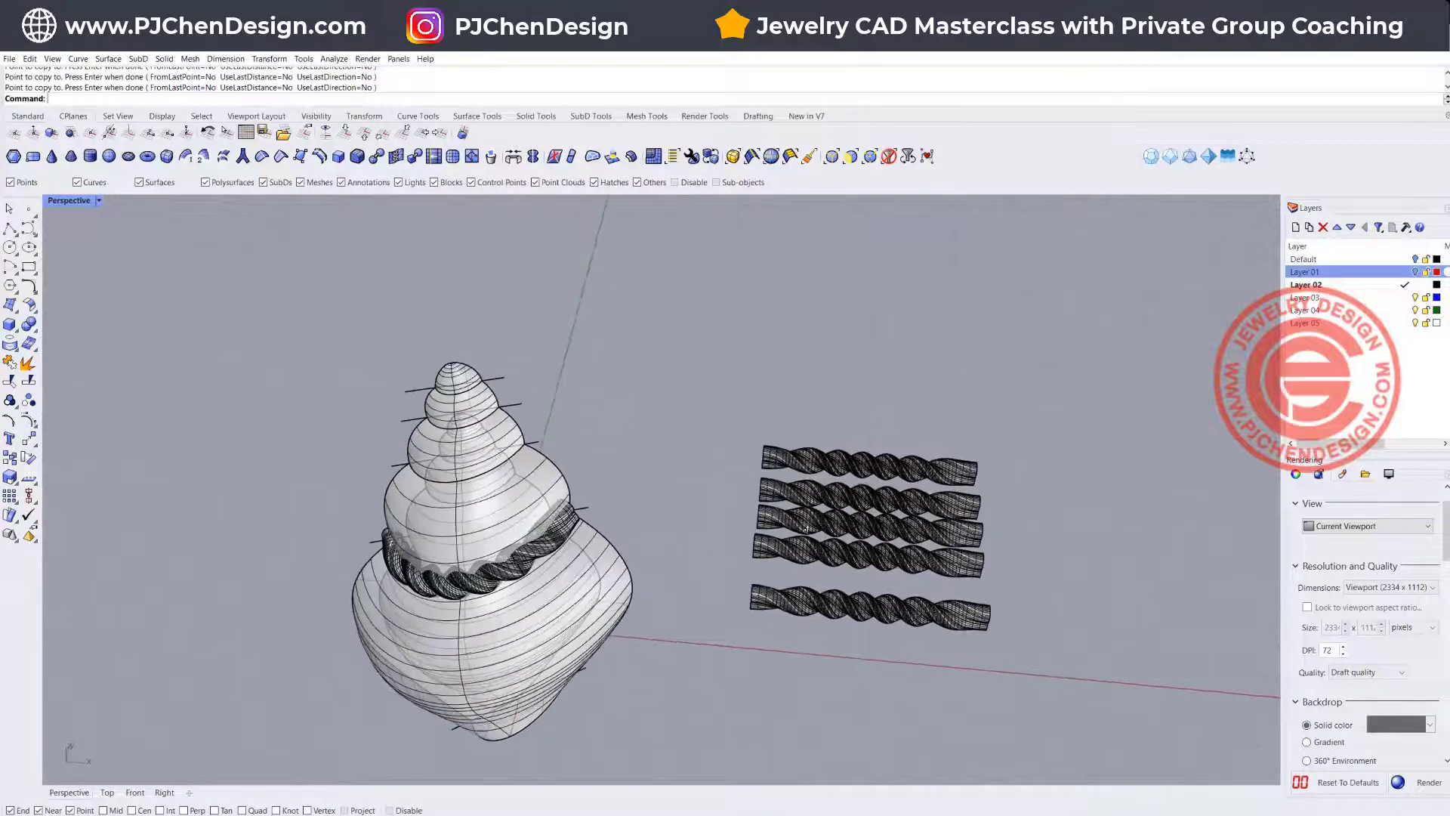
pyautogui.click(822, 601)
pyautogui.moveTo(822, 601); pyautogui.dragTo(748, 566, button='right')
pyautogui.moveTo(993, 470); pyautogui.dragTo(810, 695, button='right')
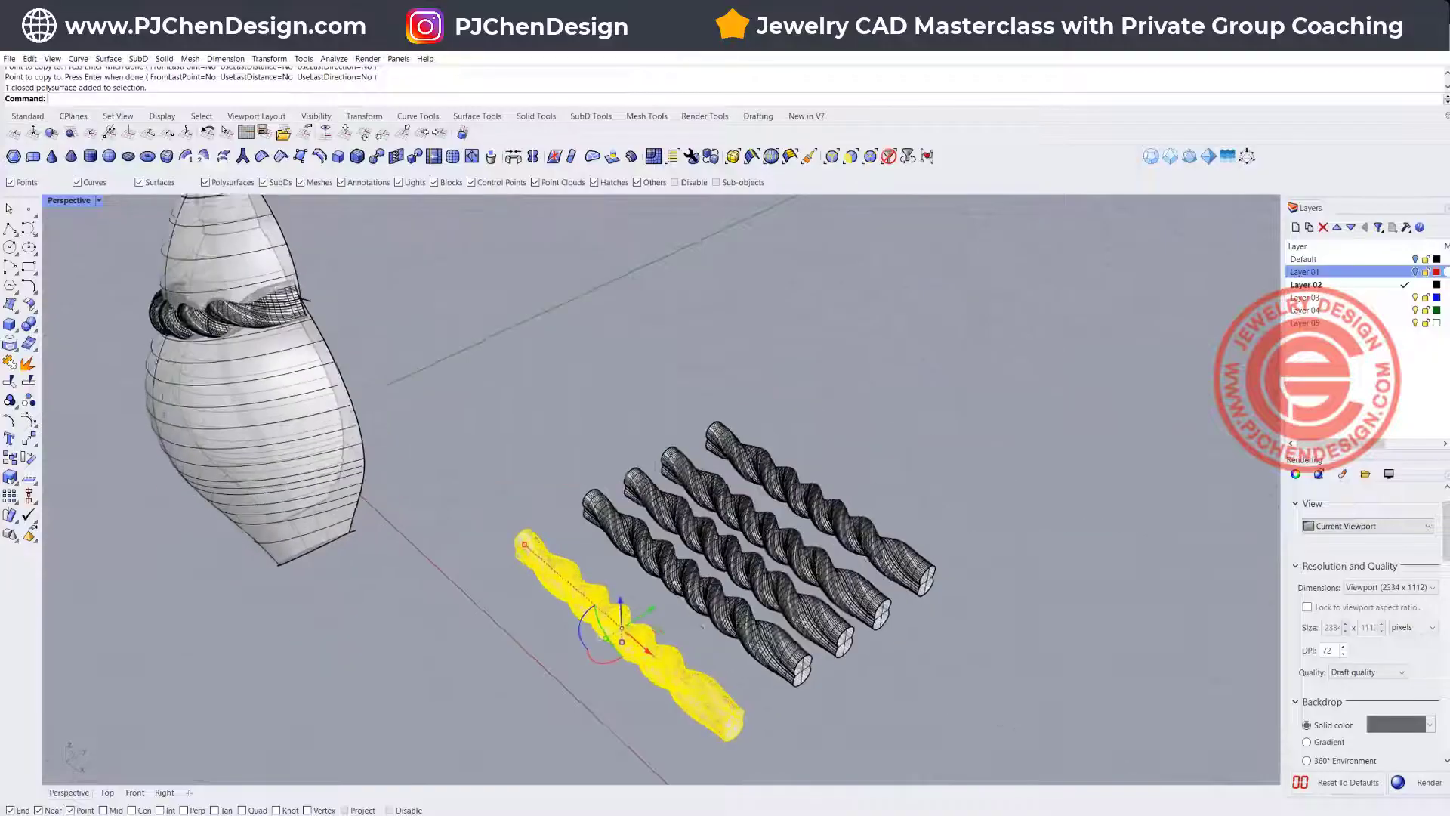
pyautogui.scroll(4, 805, 697)
pyautogui.moveTo(804, 700); pyautogui.dragTo(755, 645)
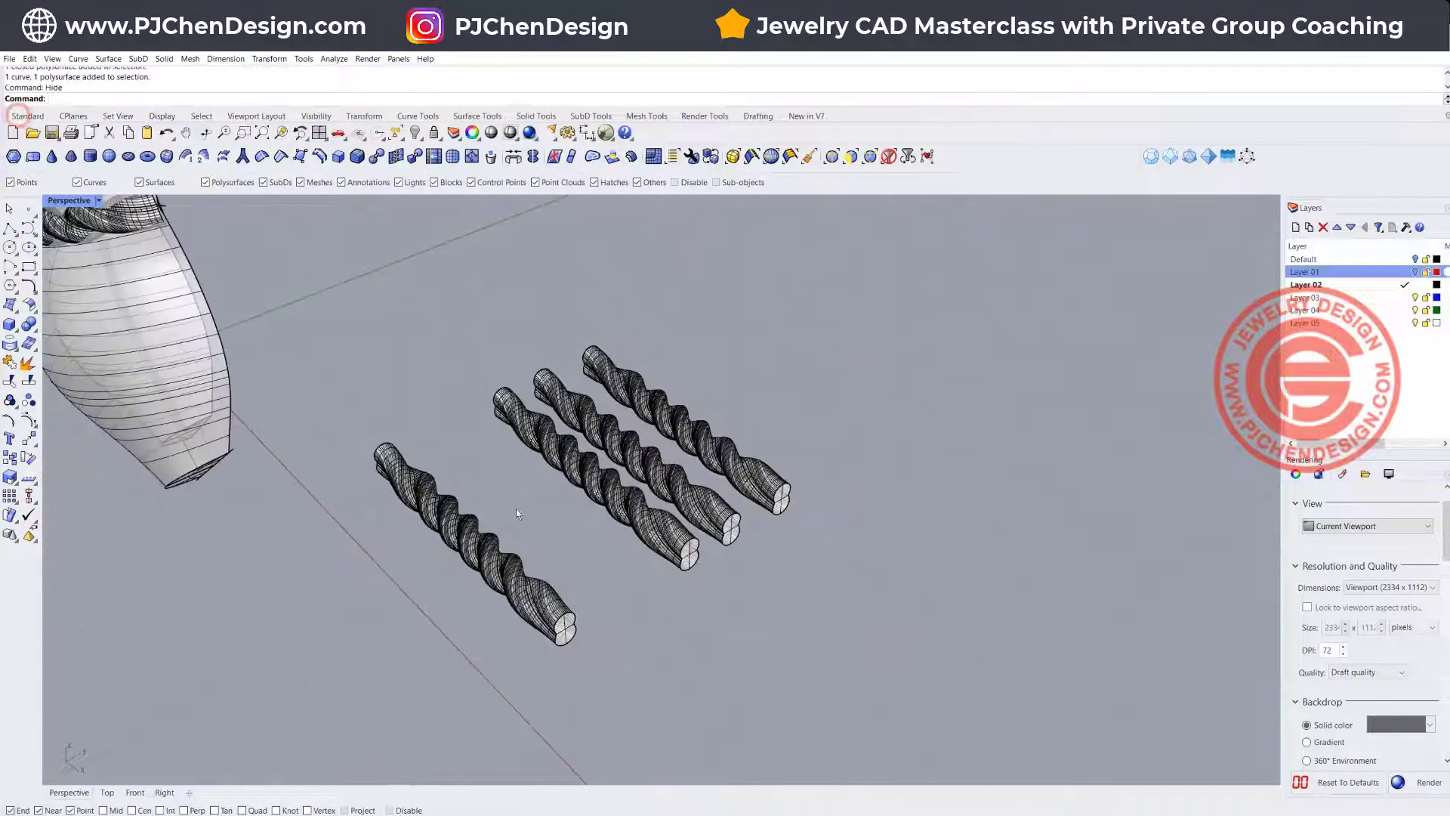
# Step: Flow a copy of the front straight strand from its centre line onto the curve at the shell's slanted lower end
pyautogui.moveTo(518, 511); pyautogui.dragTo(538, 518, button='right')
pyautogui.click(538, 517)
pyautogui.moveTo(284, 523); pyautogui.dragTo(415, 527, button='right')
pyautogui.moveTo(619, 461); pyautogui.dragTo(605, 490, button='right')
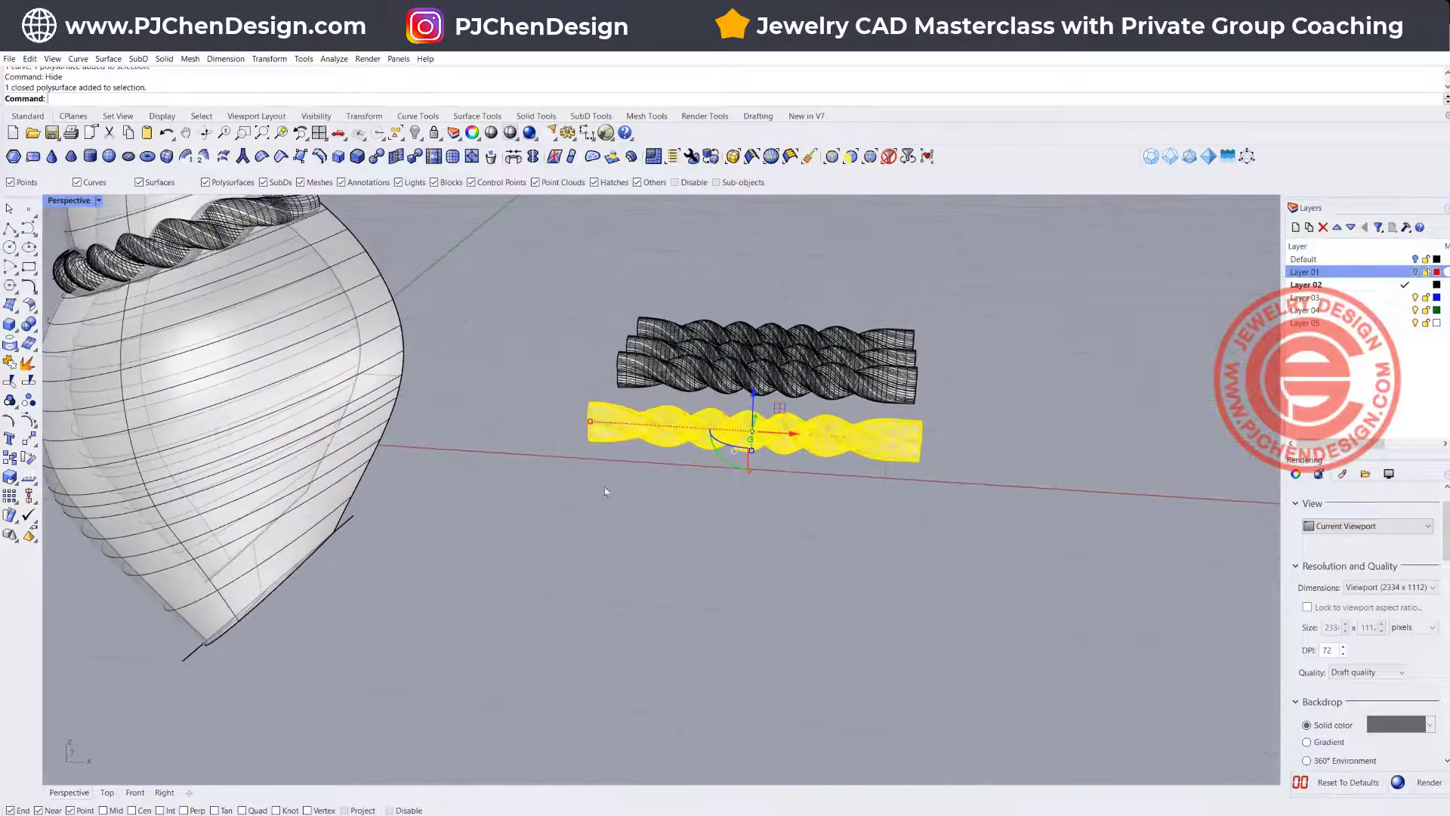
pyautogui.click(602, 492)
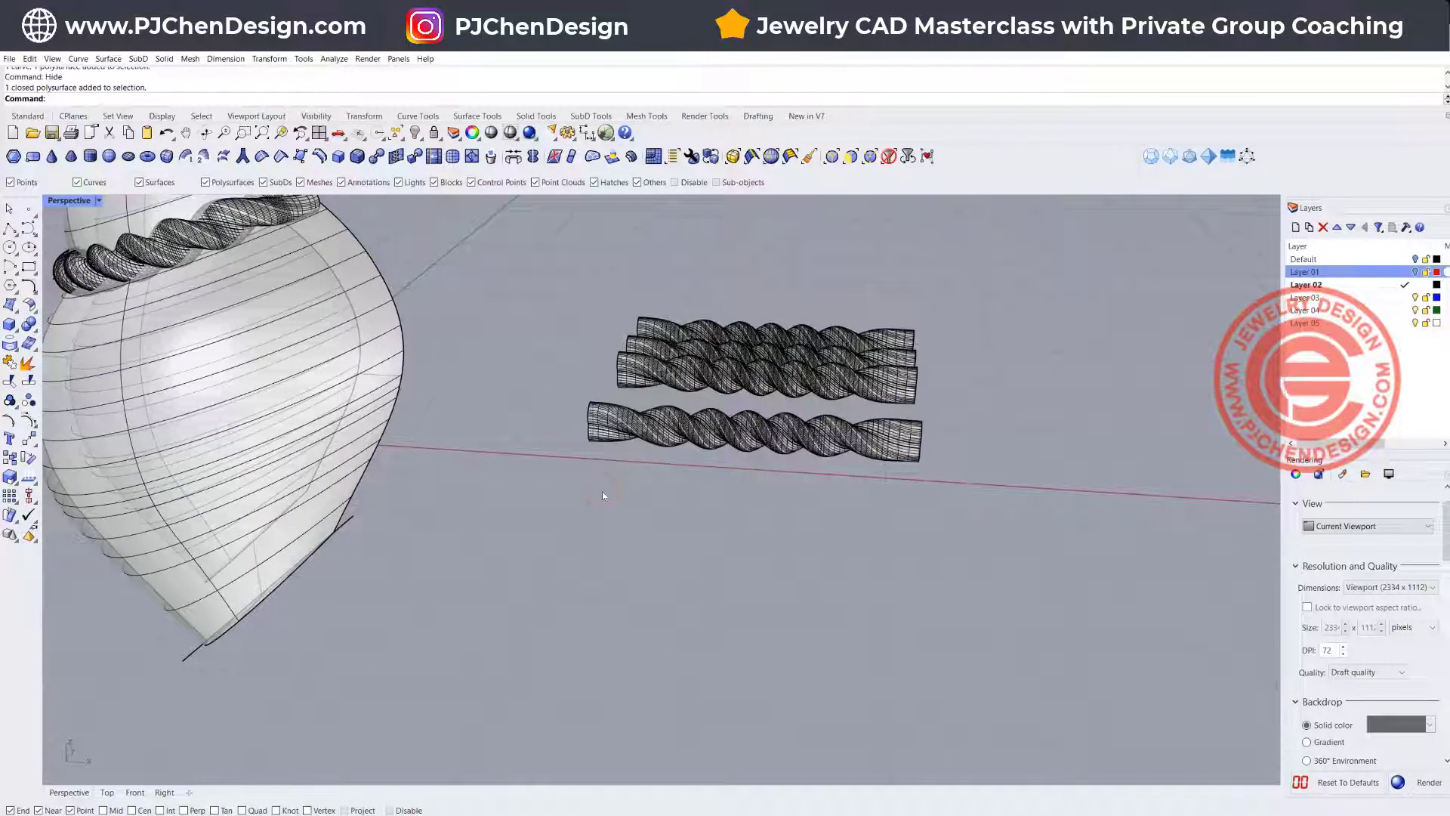
pyautogui.write('Flow')
pyautogui.press('Return')
pyautogui.click(602, 418)
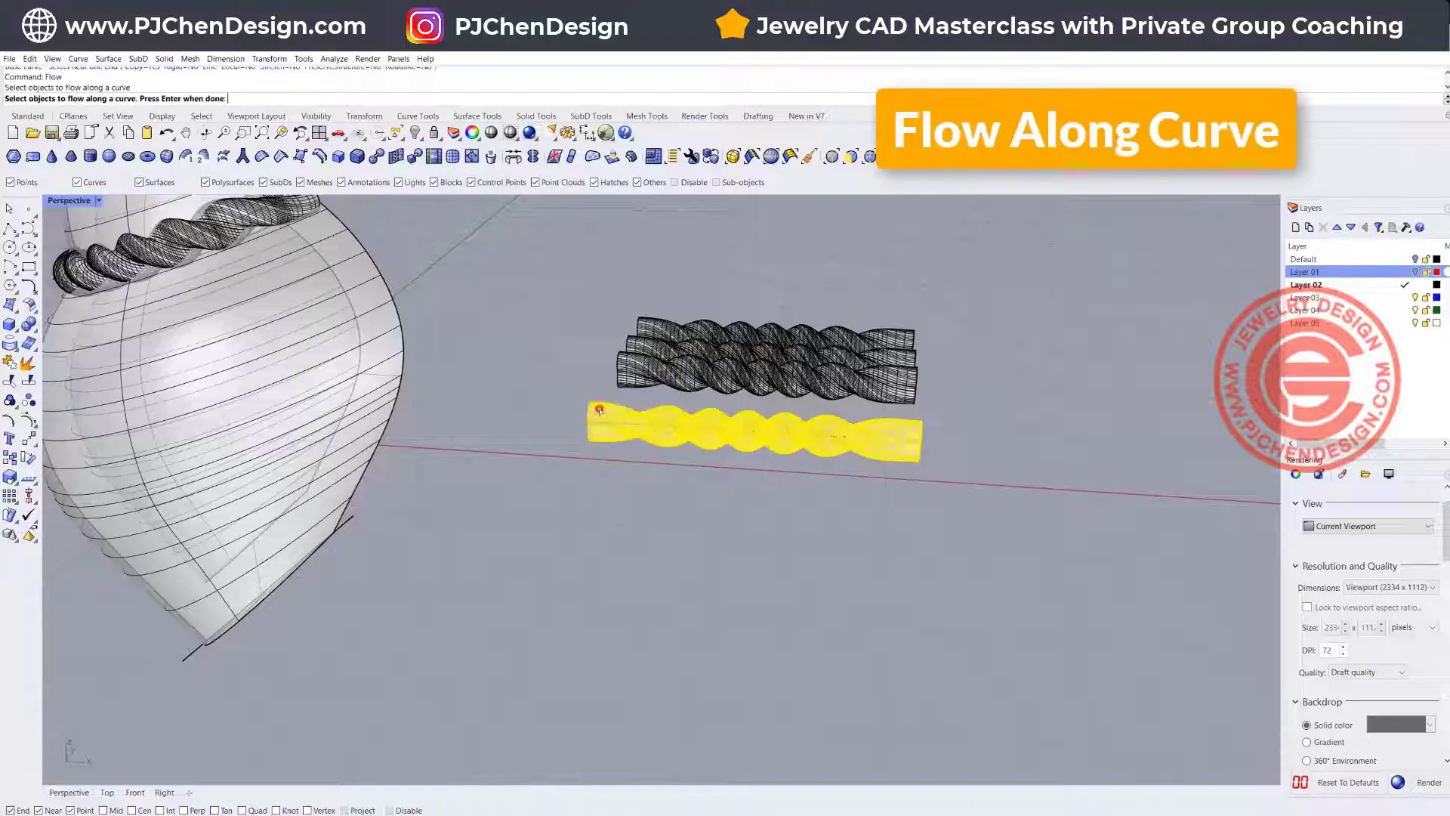
pyautogui.press('Return')
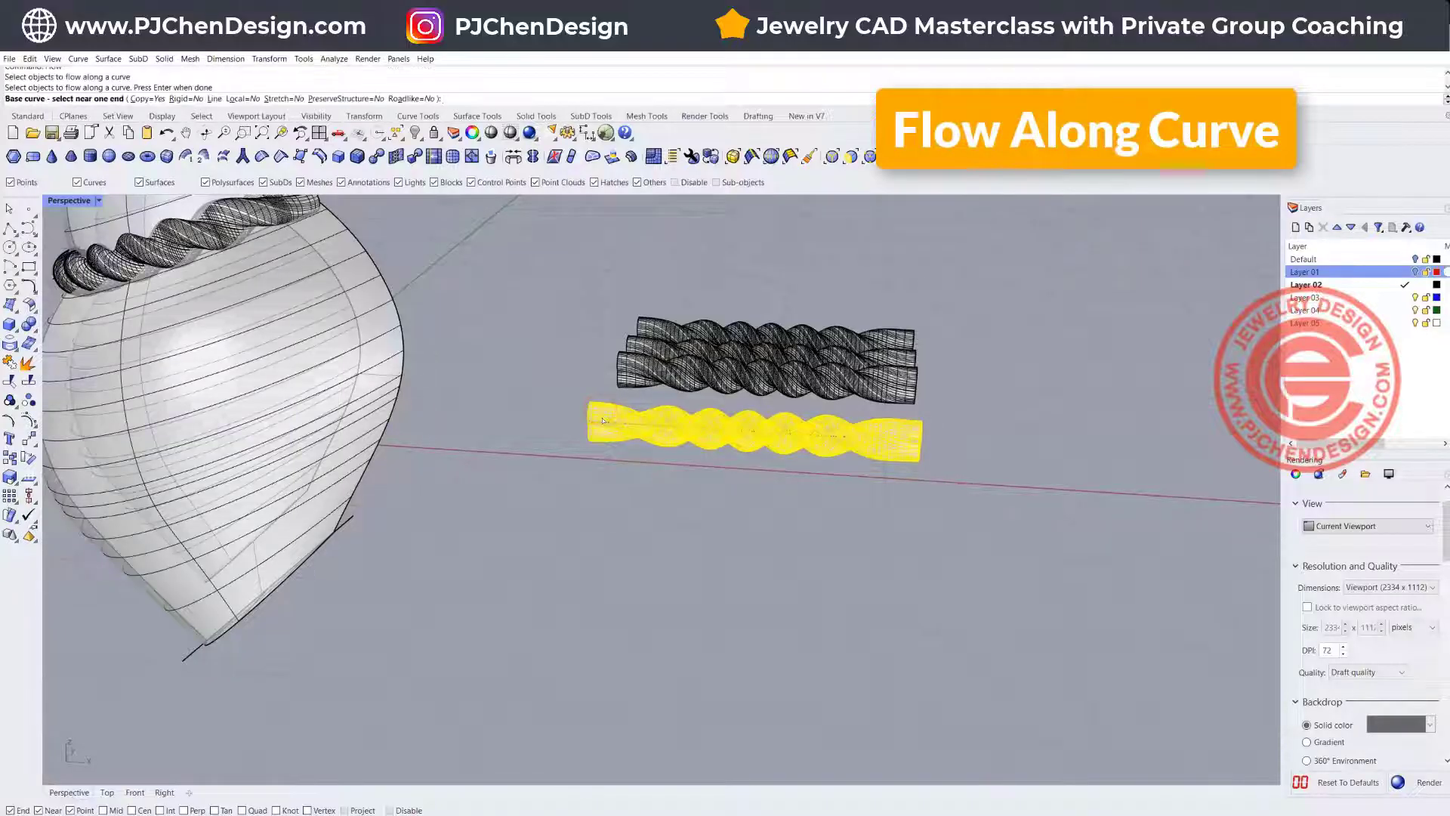
pyautogui.click(606, 423)
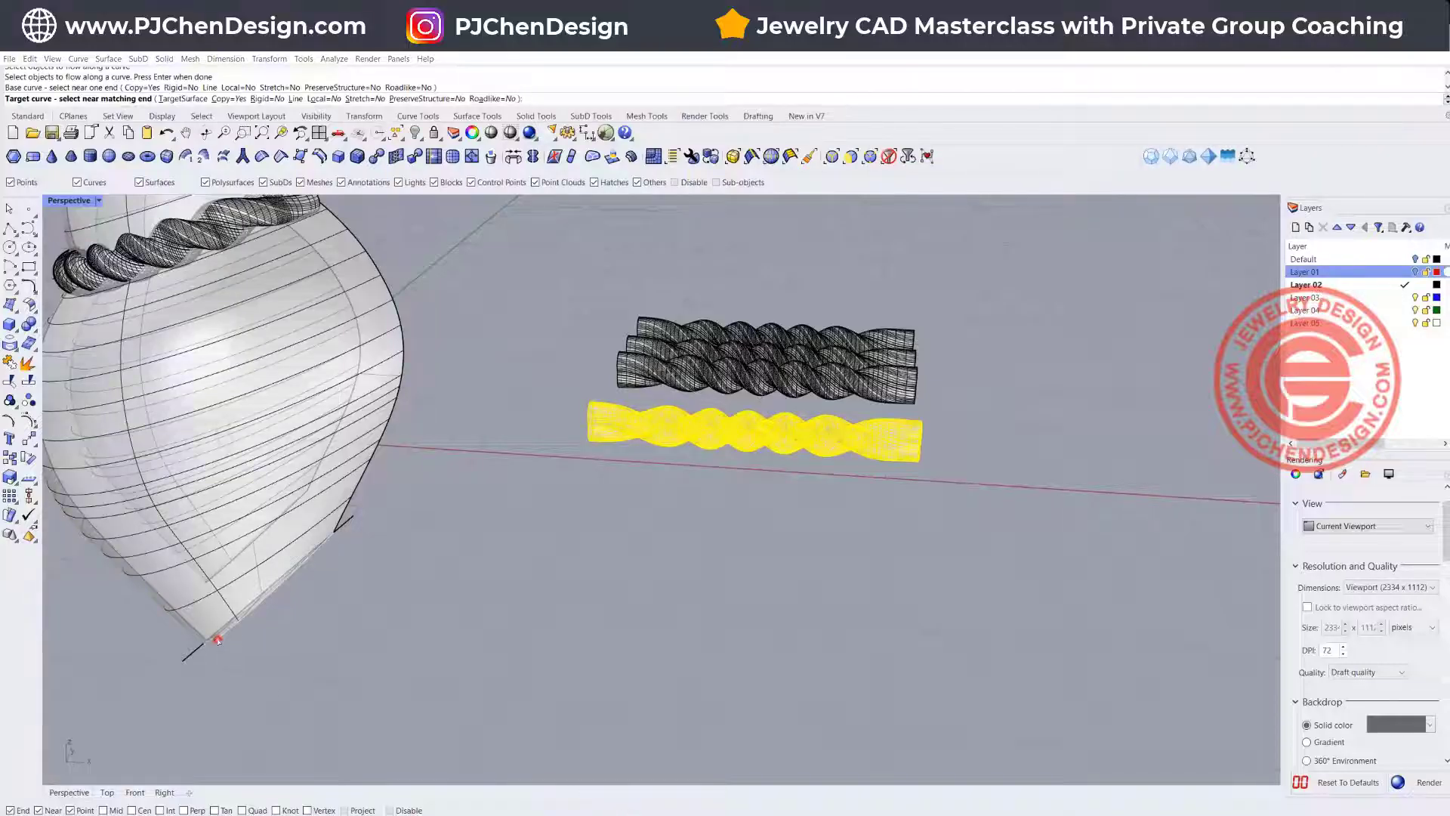
pyautogui.click(217, 643)
pyautogui.click(272, 675)
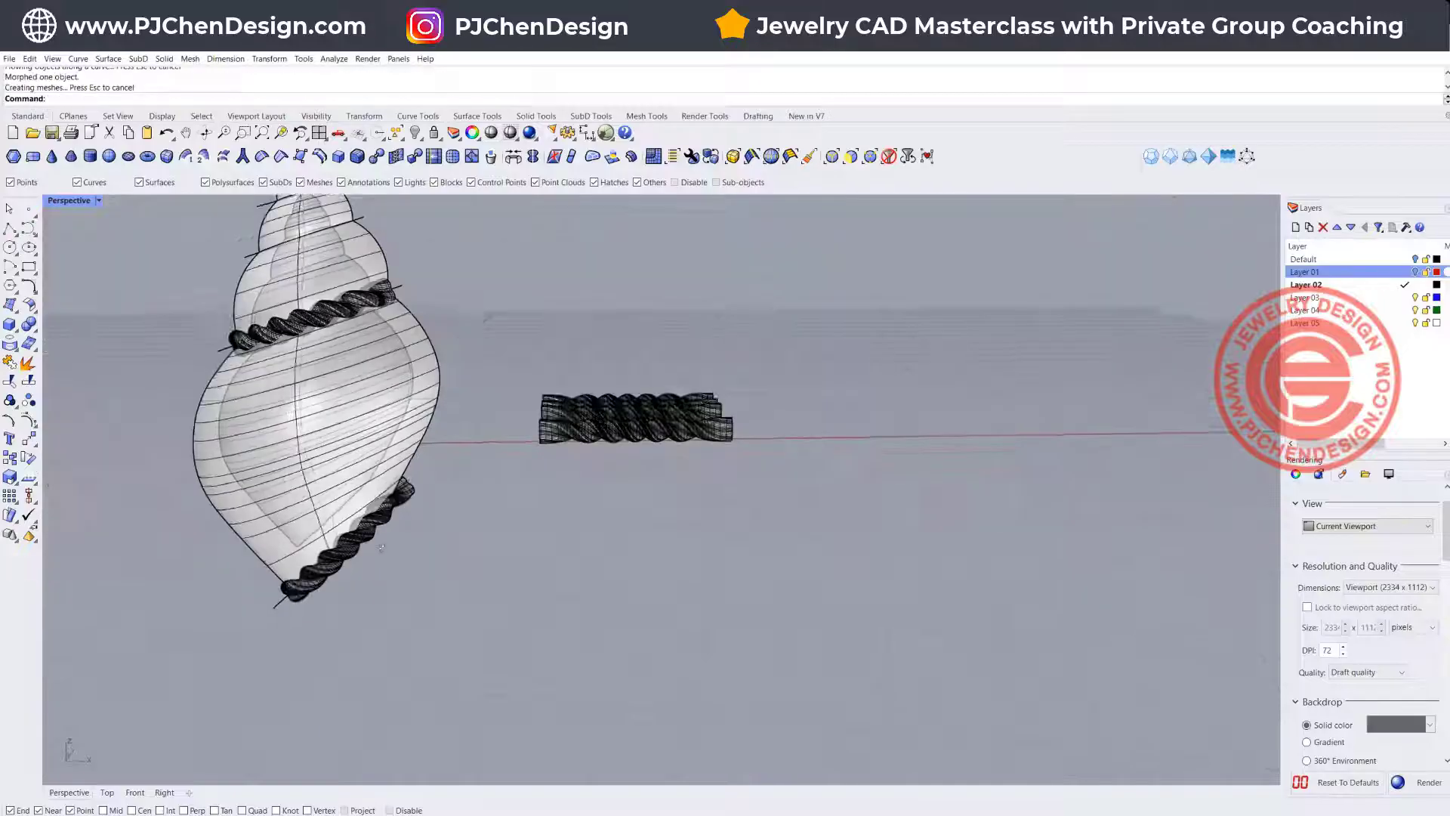
# Step: Hide the front straight strand, already flowed onto the shell's lower end, together with its centre line
pyautogui.moveTo(382, 548); pyautogui.dragTo(325, 501, button='right')
pyautogui.scroll(-3, 437, 516)
pyautogui.scroll(6, 320, 502)
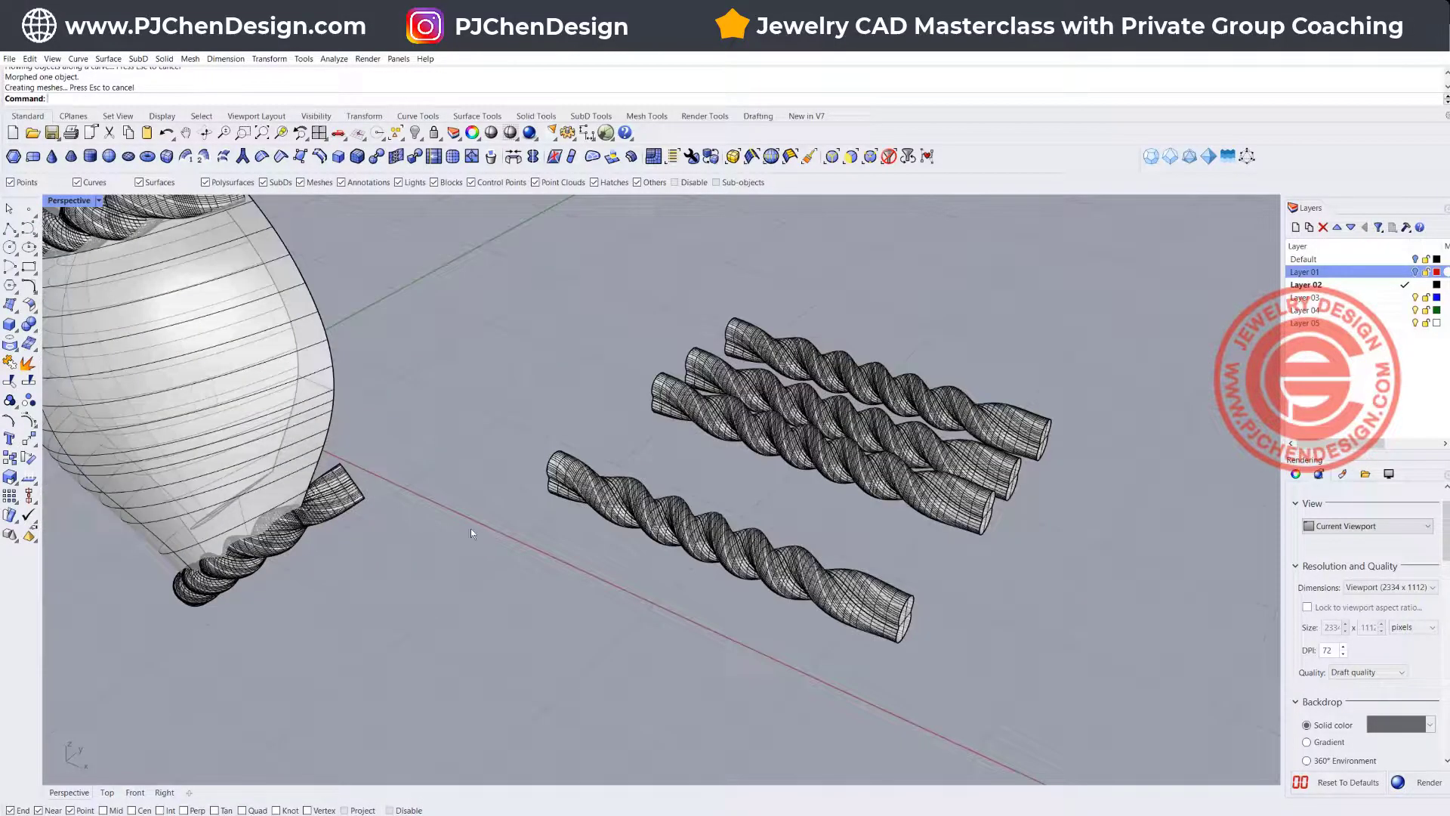
pyautogui.click(689, 525)
pyautogui.click(823, 584)
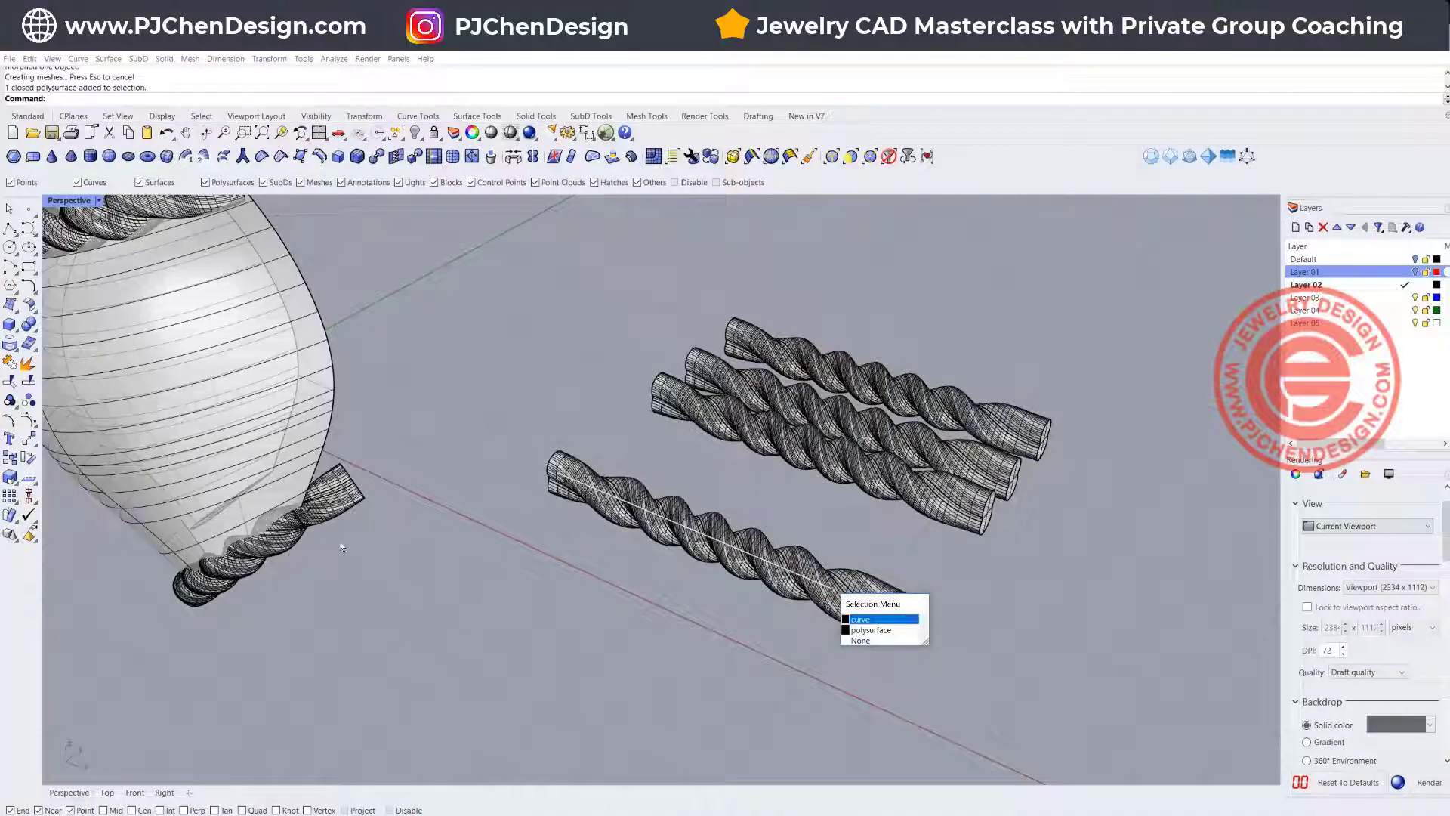
pyautogui.click(381, 518)
pyautogui.moveTo(382, 517)
pyautogui.mouseDown(button='right')
pyautogui.moveTo(413, 479)
pyautogui.moveTo(394, 492)
pyautogui.mouseUp(button='right')
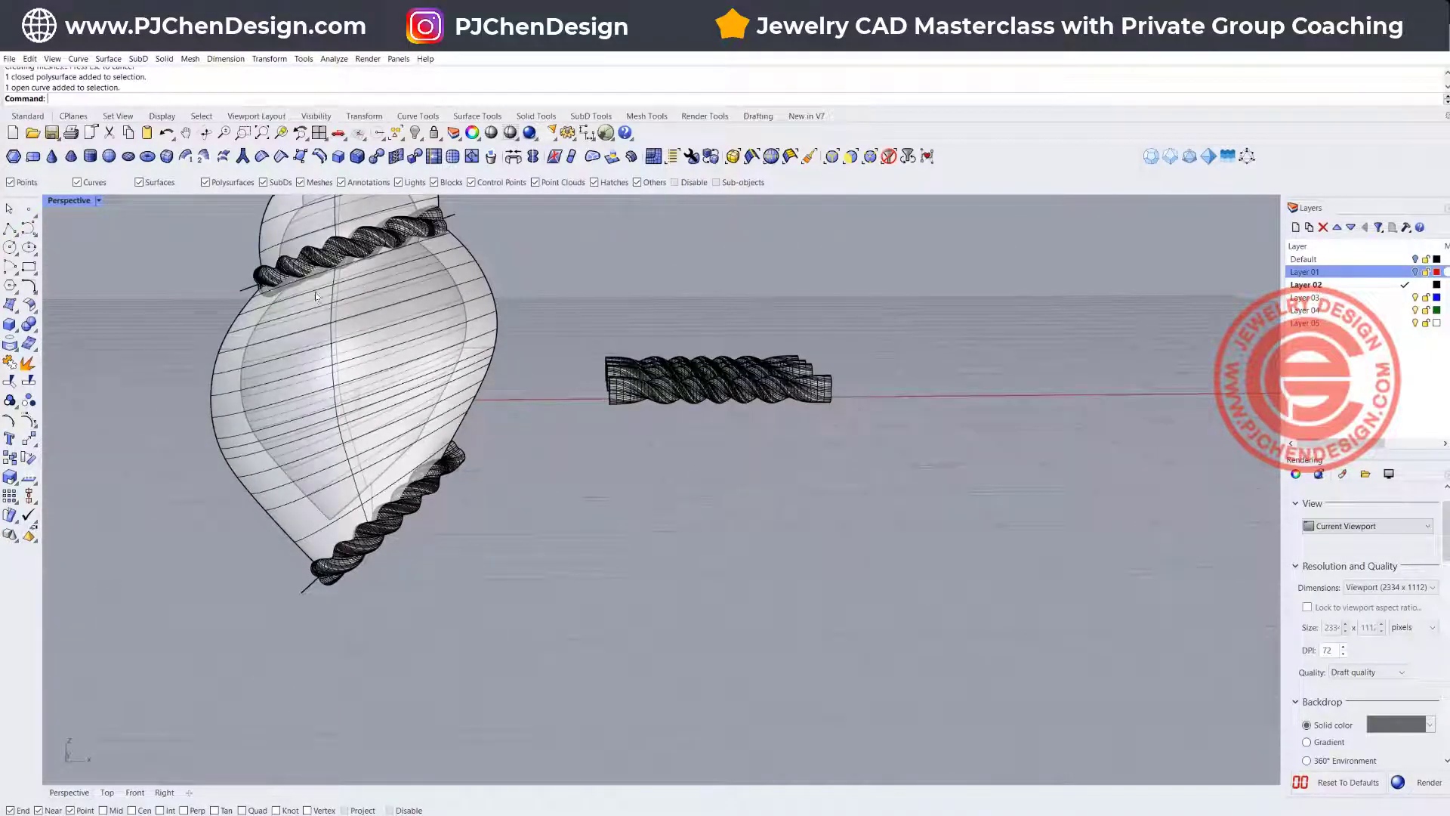
pyautogui.moveTo(316, 296); pyautogui.dragTo(398, 411, button='right')
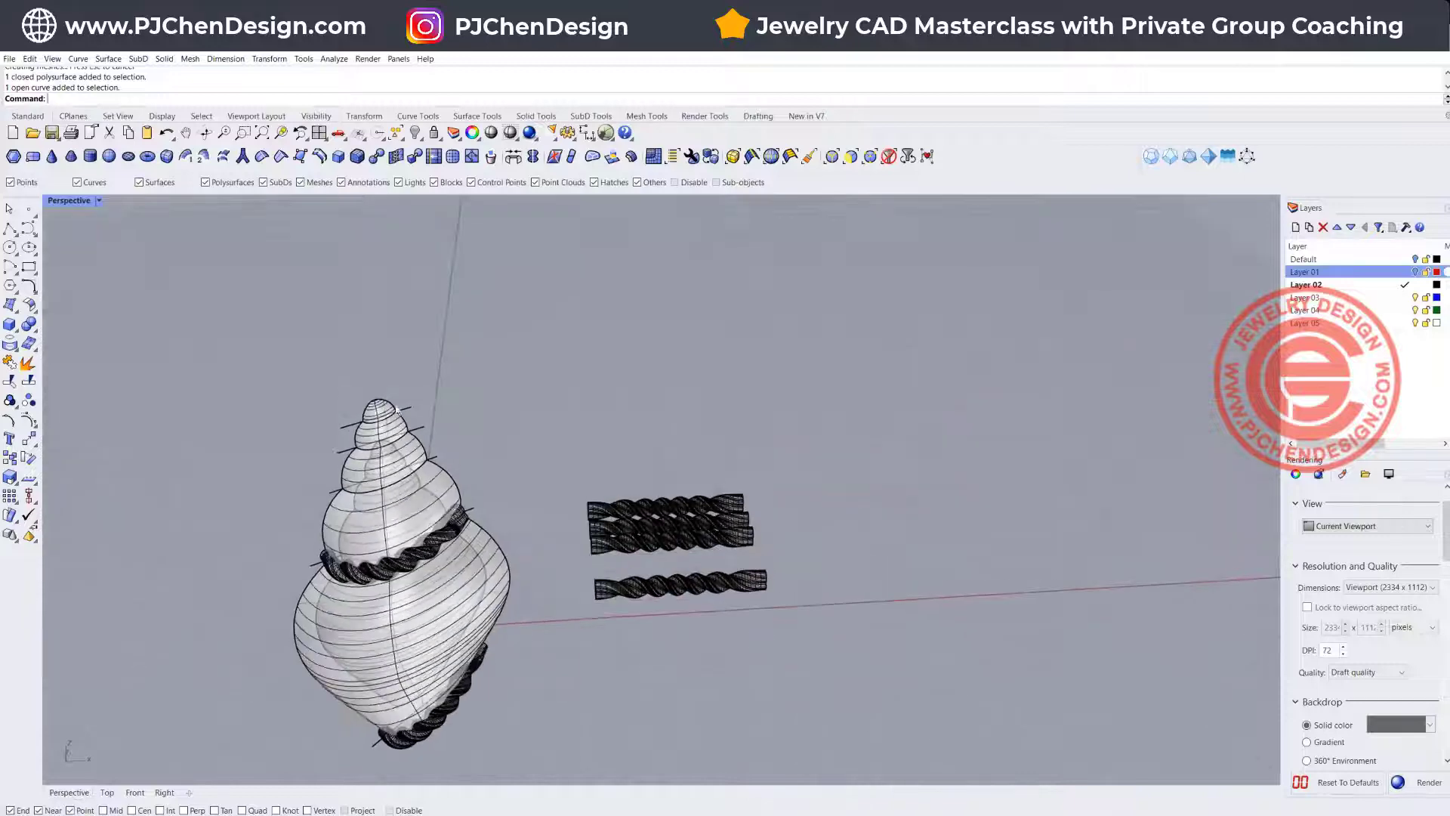
pyautogui.scroll(2, 410, 486)
pyautogui.moveTo(766, 566); pyautogui.dragTo(733, 610, button='right')
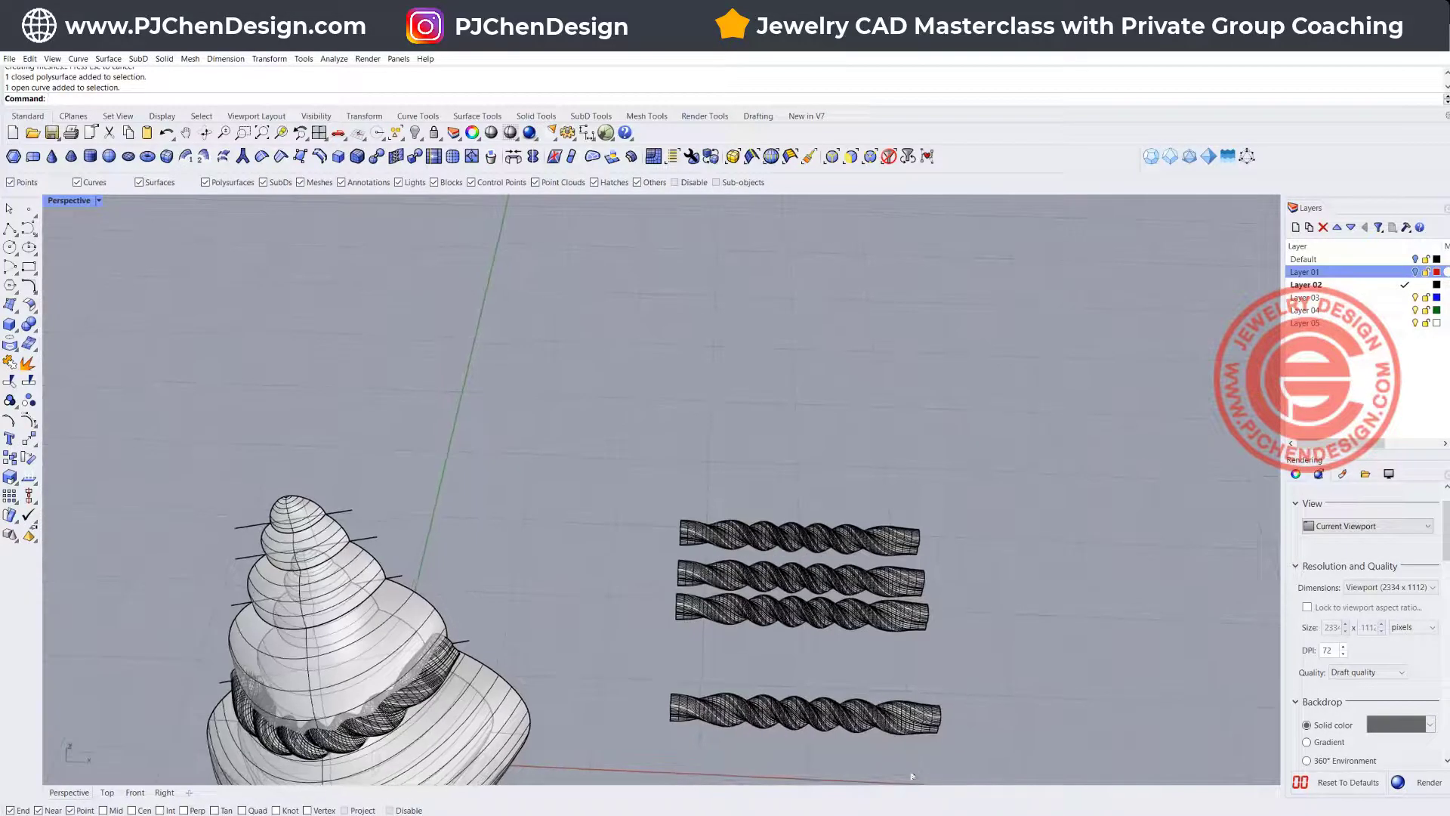
pyautogui.moveTo(895, 764); pyautogui.dragTo(812, 684)
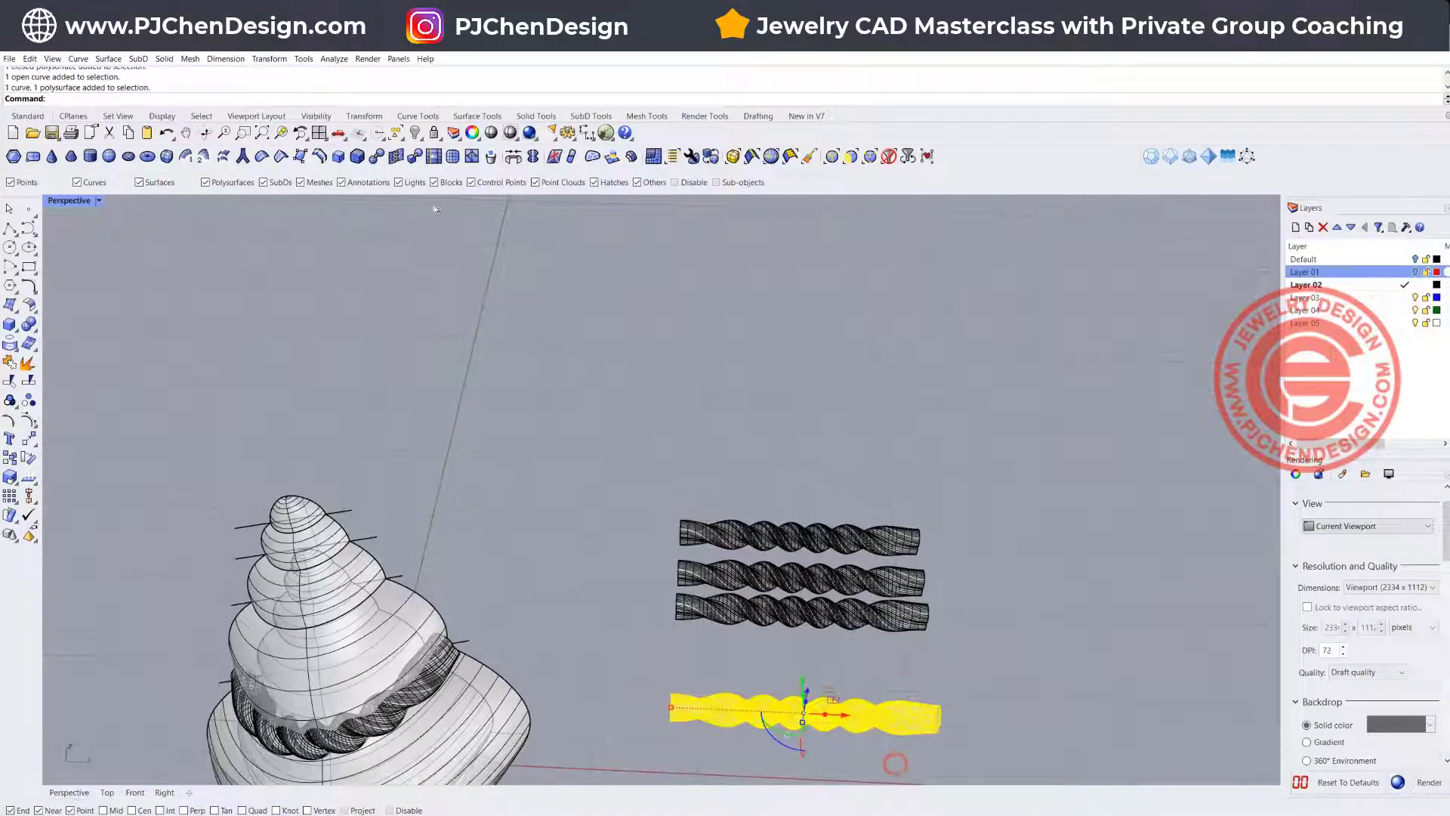
pyautogui.click(416, 134)
# Step: Flow a copy of the front remaining straight strand from its centre line onto the seam curve one whorl above the first decorated seam
pyautogui.scroll(5, 540, 501)
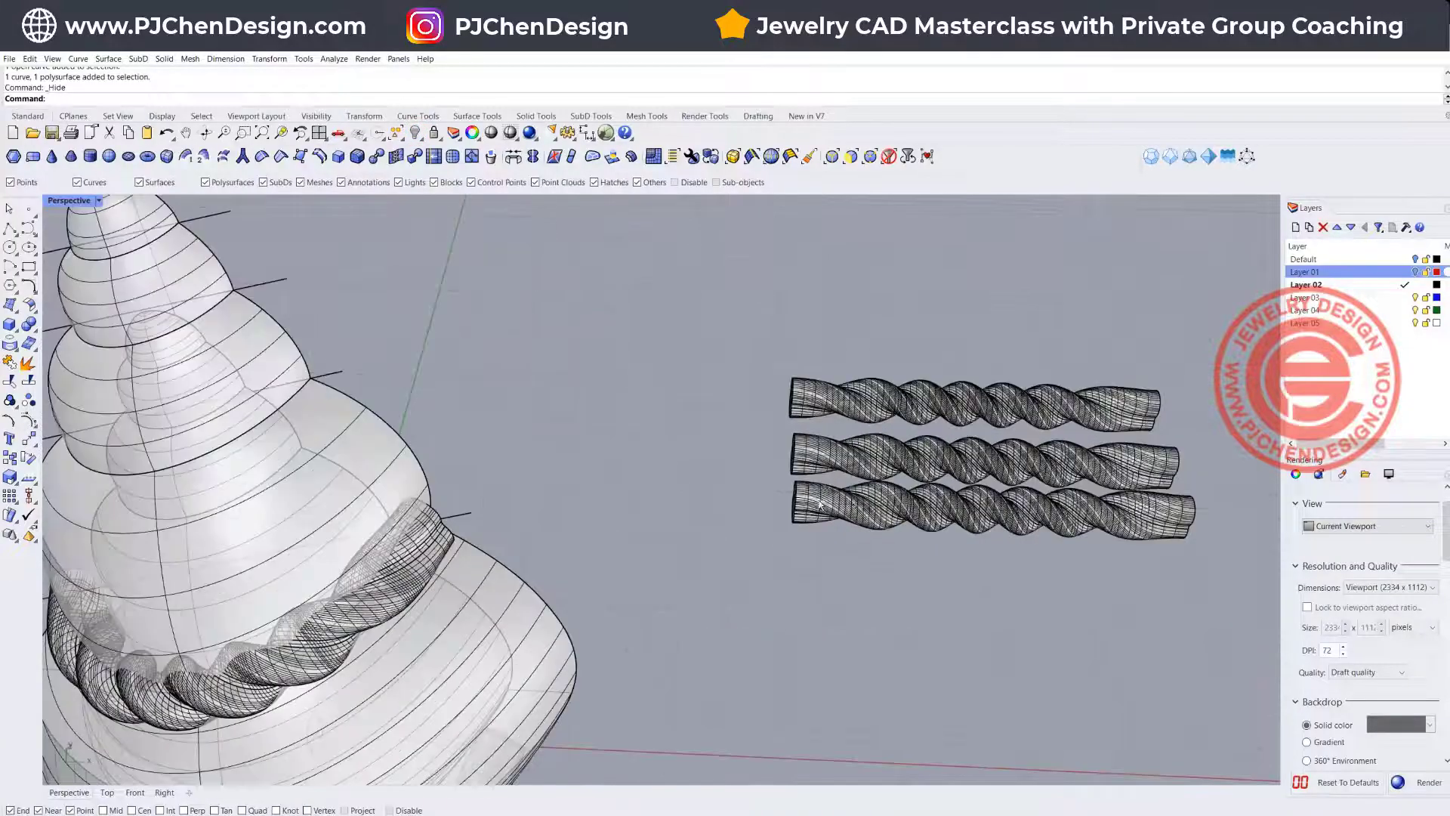
pyautogui.scroll(-2, 823, 505)
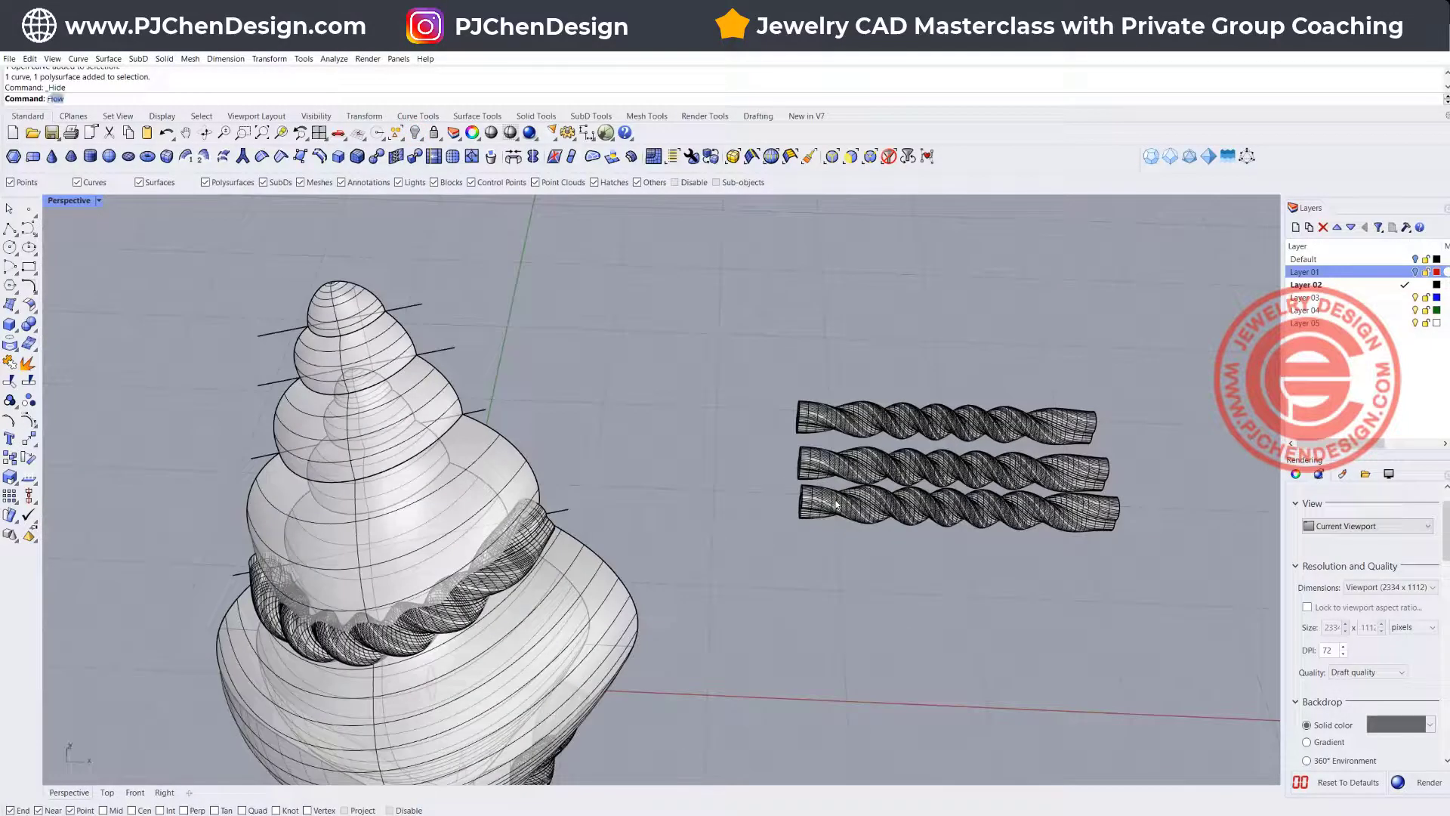
pyautogui.press('Return')
pyautogui.click(831, 499)
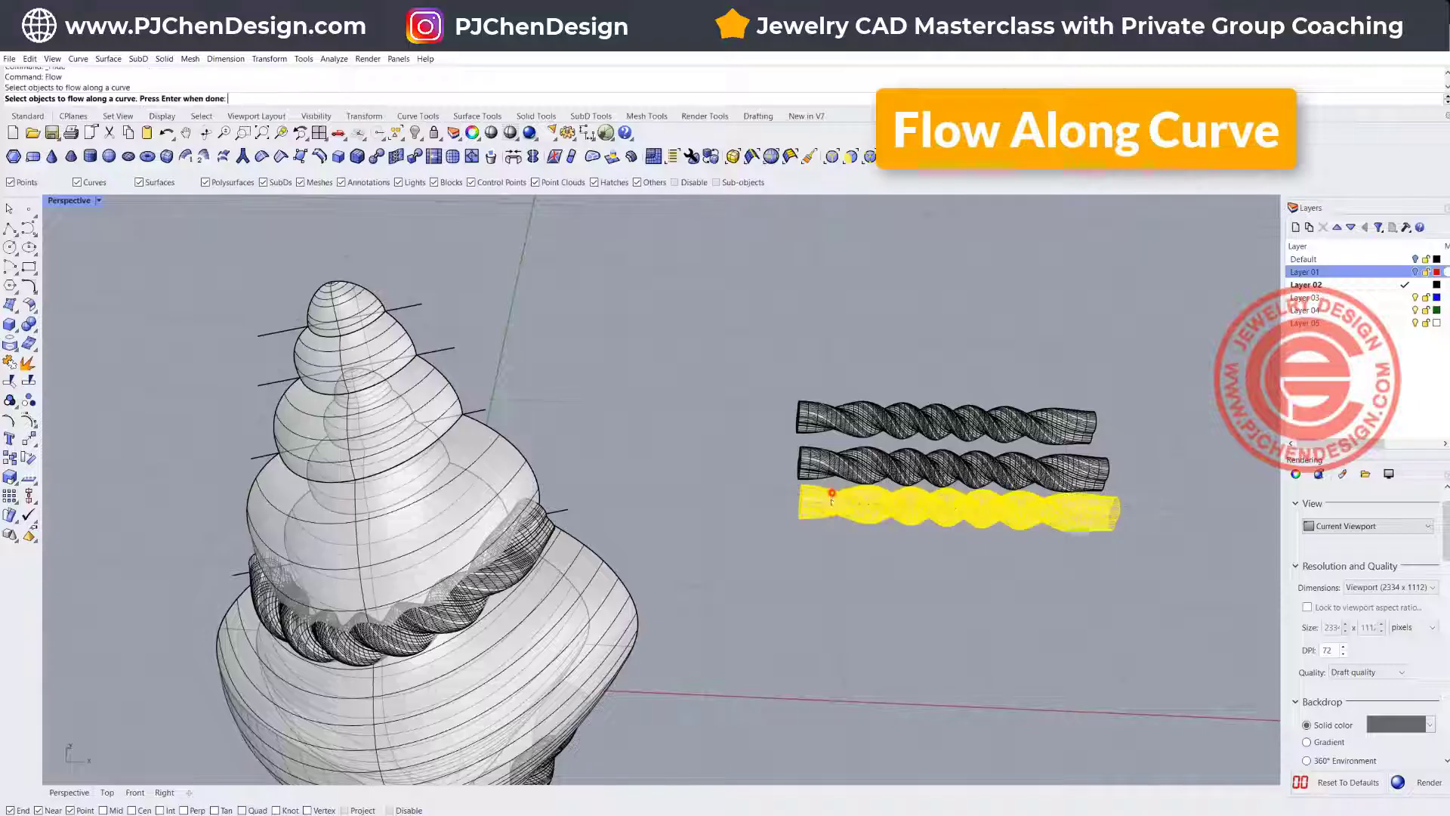
pyautogui.press('Return')
pyautogui.click(814, 503)
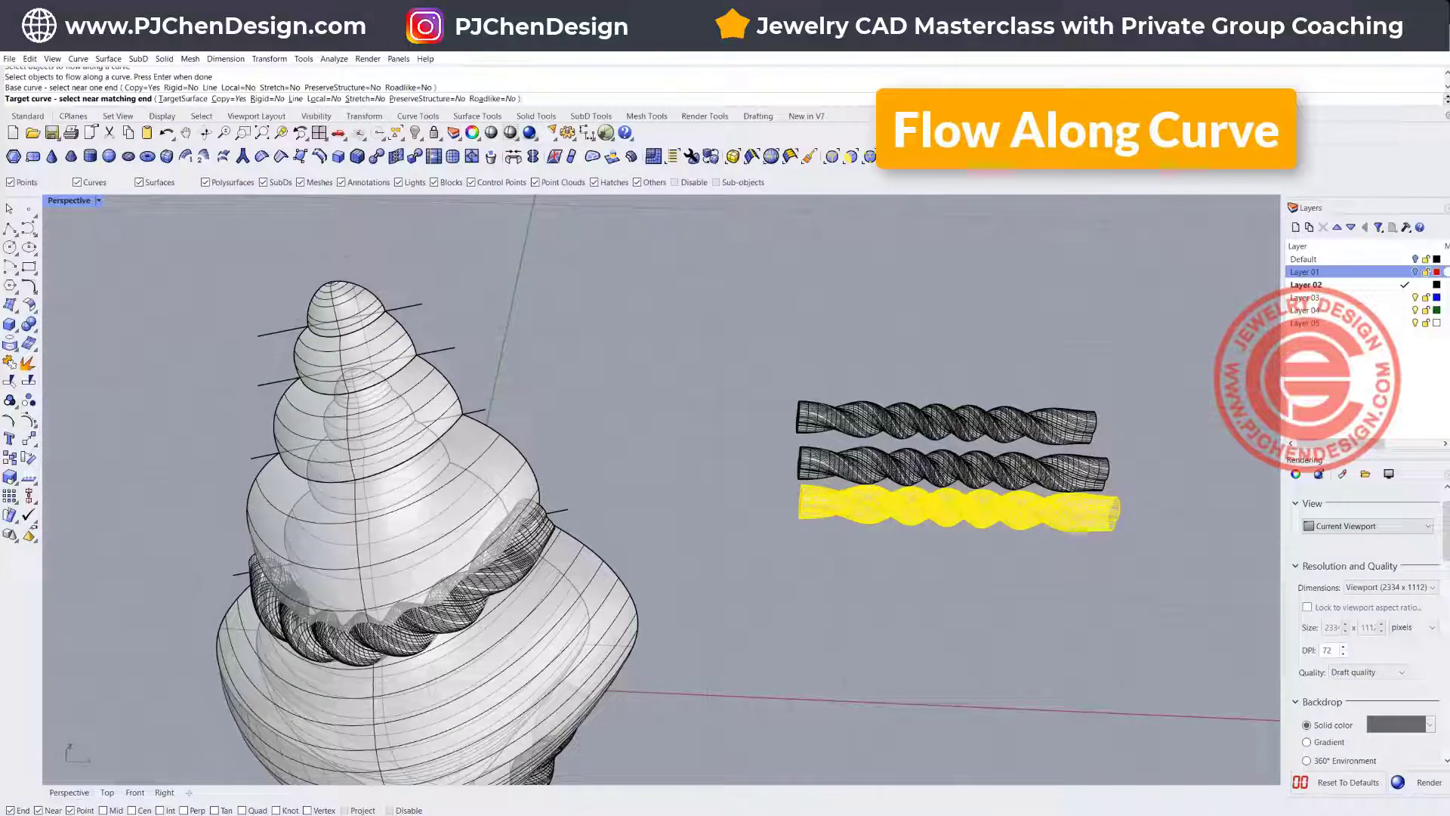
pyautogui.click(305, 480)
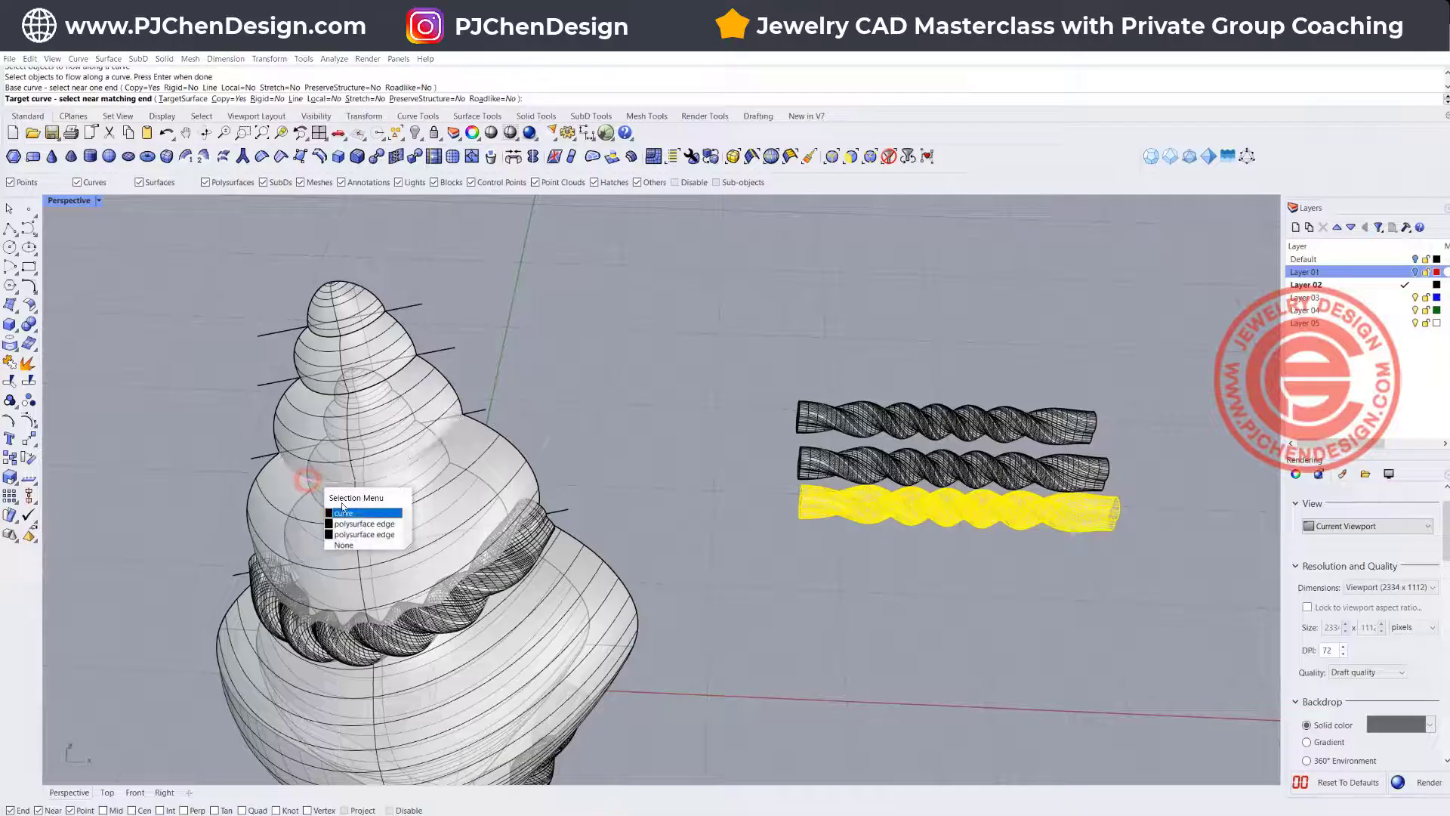
pyautogui.click(336, 513)
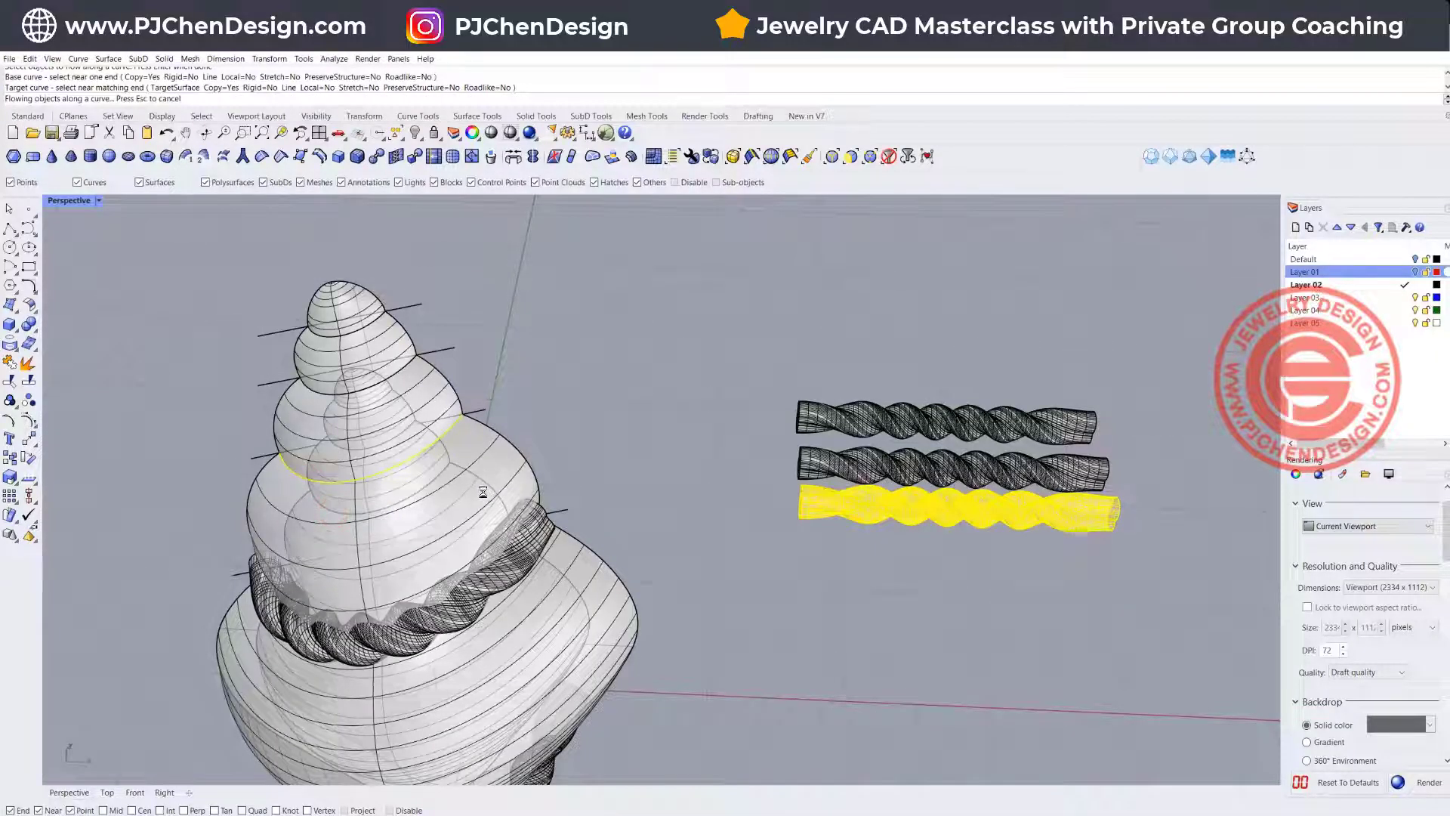
# Step: Scale the front straight strand down to a factor of about 0.82 from the end of its centre line
pyautogui.moveTo(479, 495); pyautogui.dragTo(494, 437, button='right')
pyautogui.scroll(-5, 483, 408)
pyautogui.scroll(2, 494, 437)
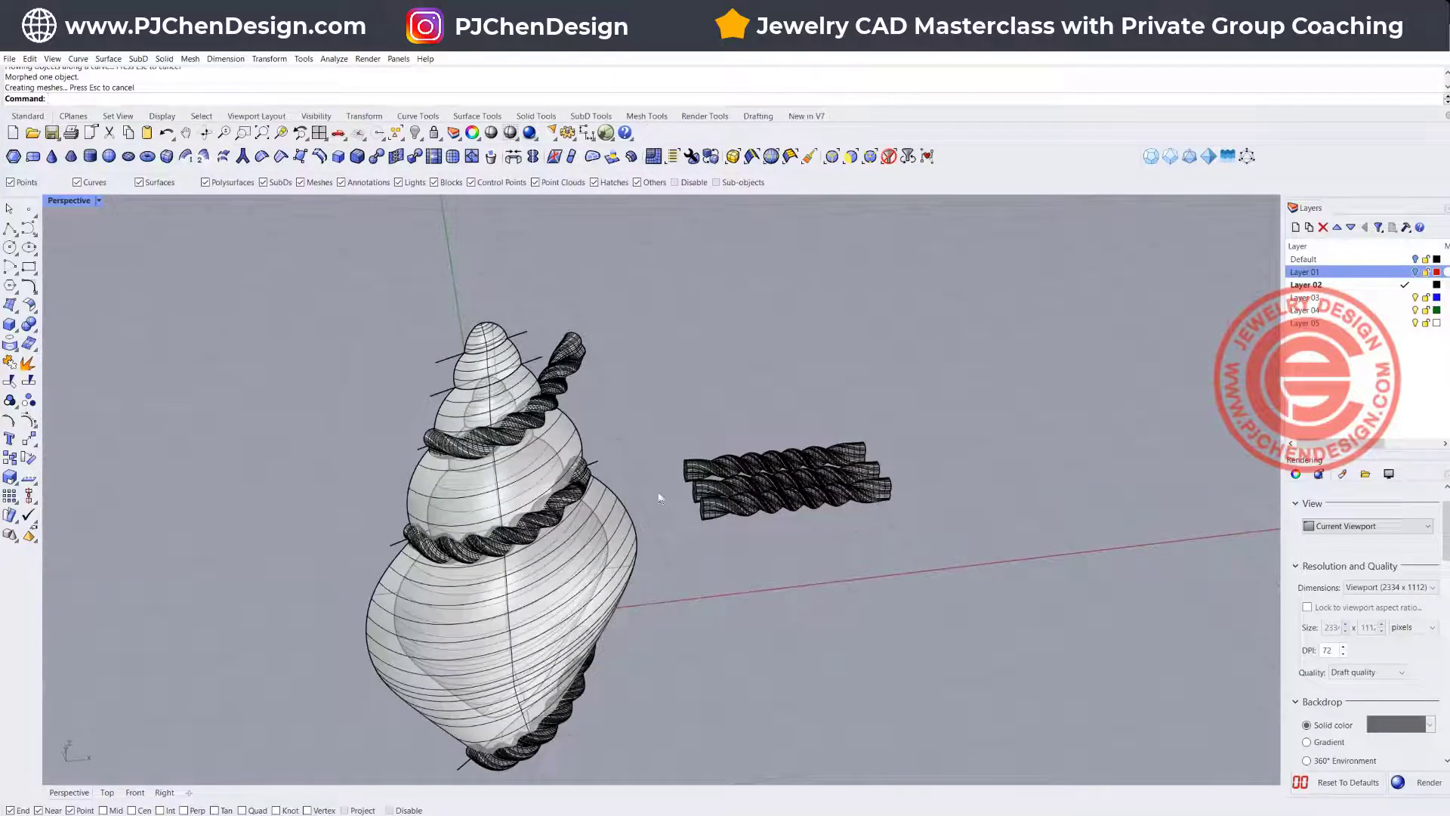
pyautogui.moveTo(660, 498); pyautogui.dragTo(659, 504, button='right')
pyautogui.click(706, 529)
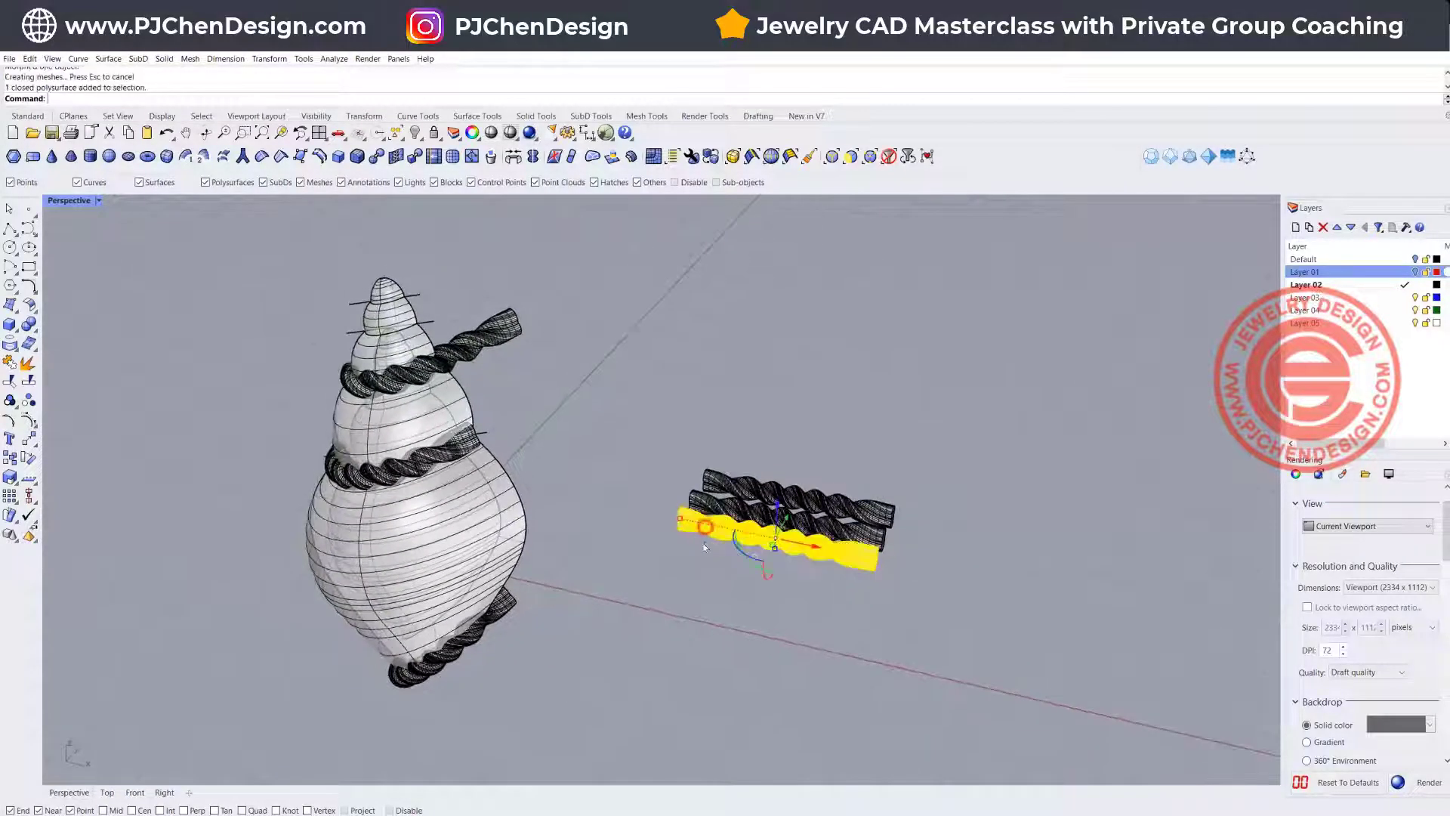
pyautogui.scroll(2, 696, 542)
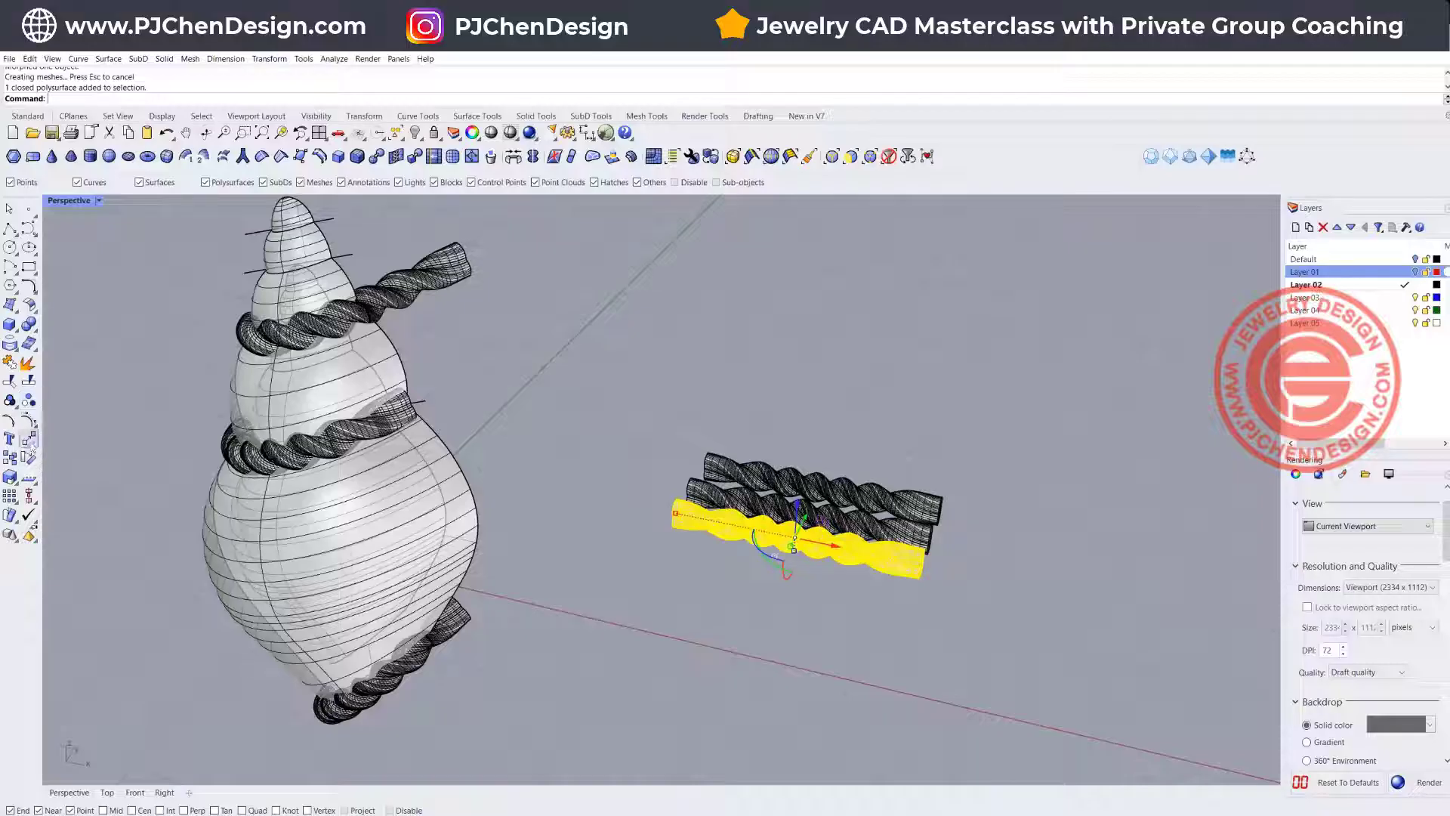
pyautogui.click(9, 477)
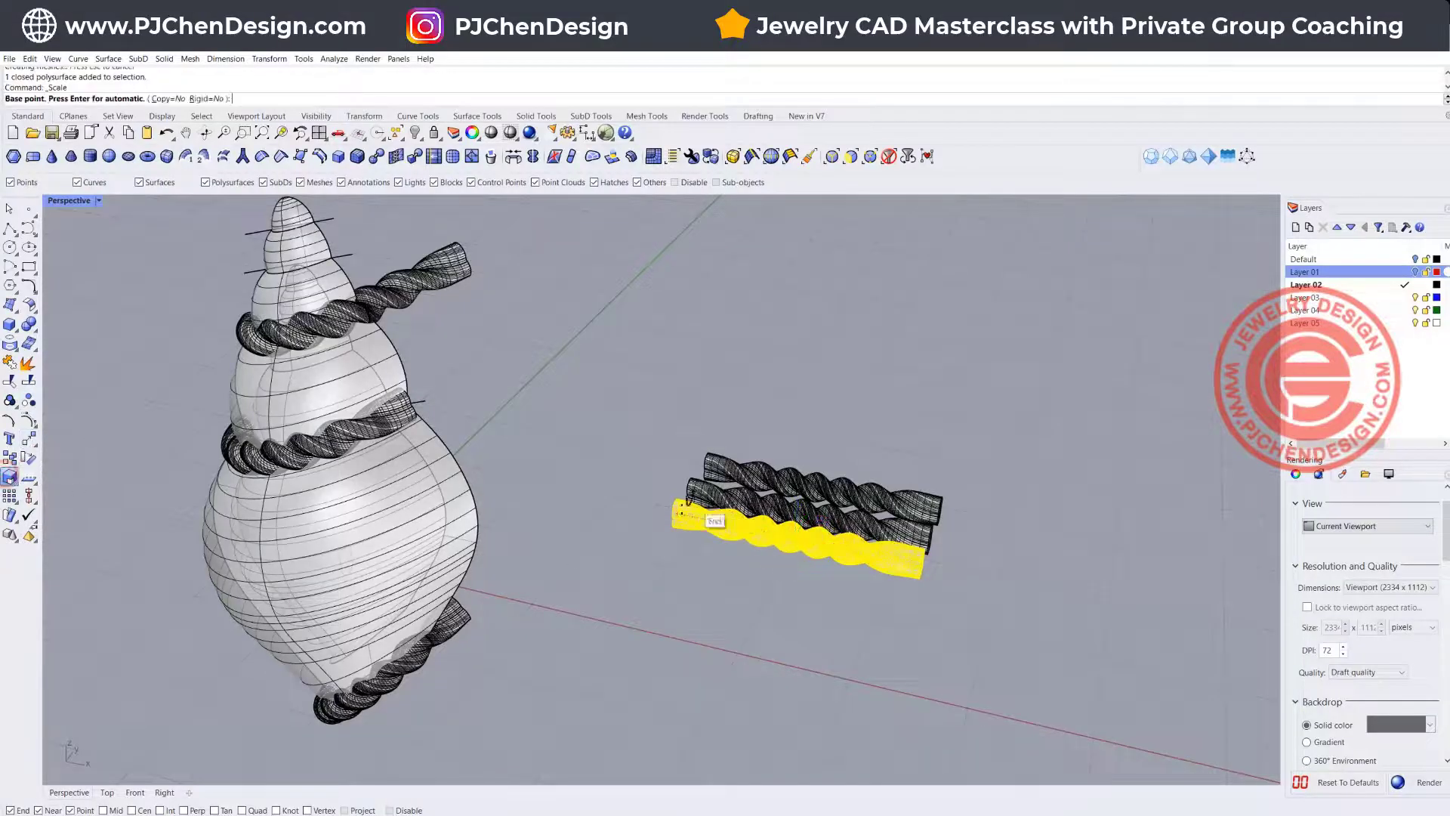
pyautogui.click(678, 515)
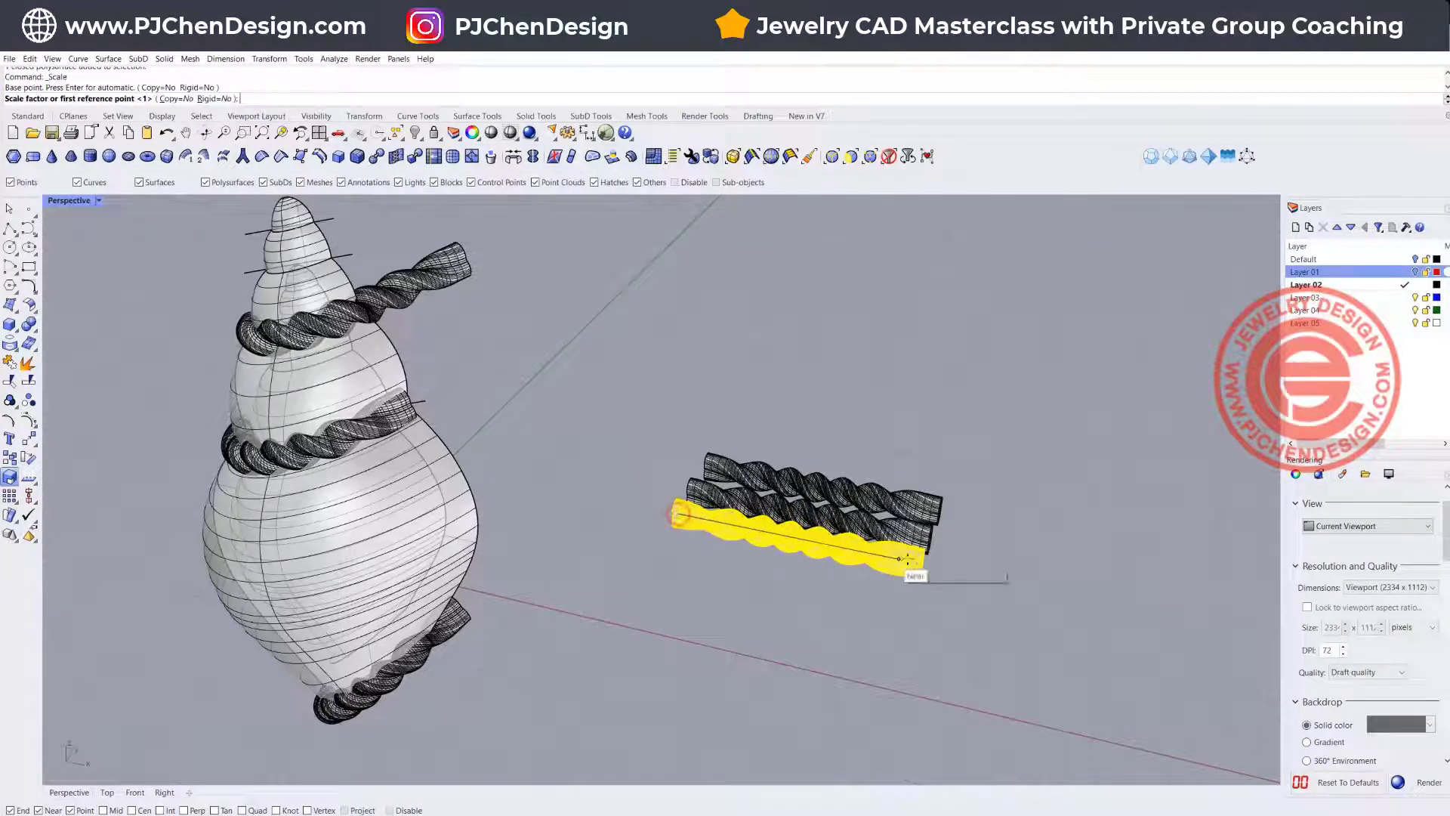
pyautogui.moveTo(963, 605); pyautogui.dragTo(923, 619, button='right')
pyautogui.click(921, 619)
pyautogui.click(881, 606)
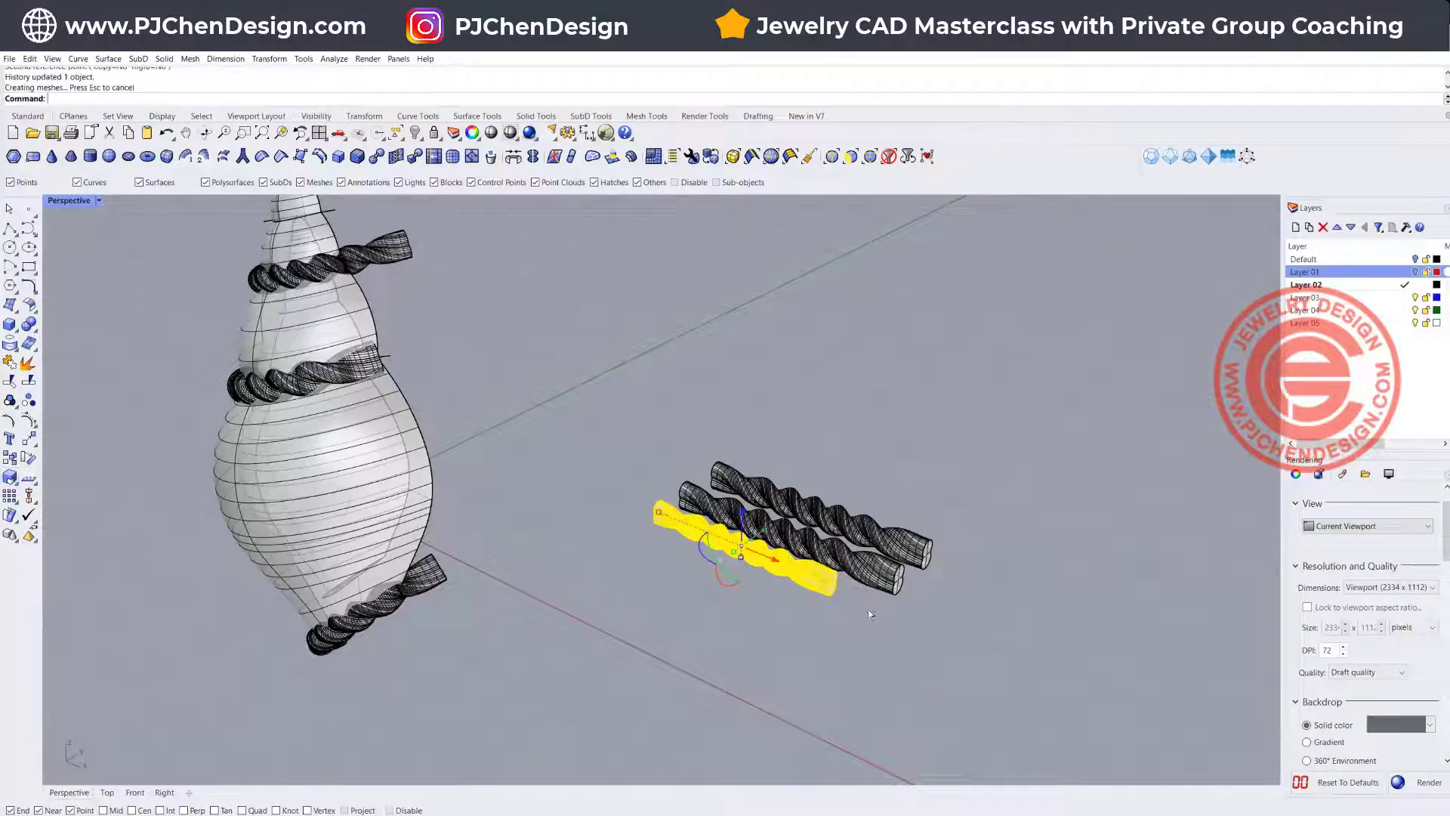
# Step: Scale the same front strand down further from its centre line's end for a finer rope on the second decorated seam
pyautogui.moveTo(501, 490); pyautogui.dragTo(568, 494, button='right')
pyautogui.scroll(2, 748, 538)
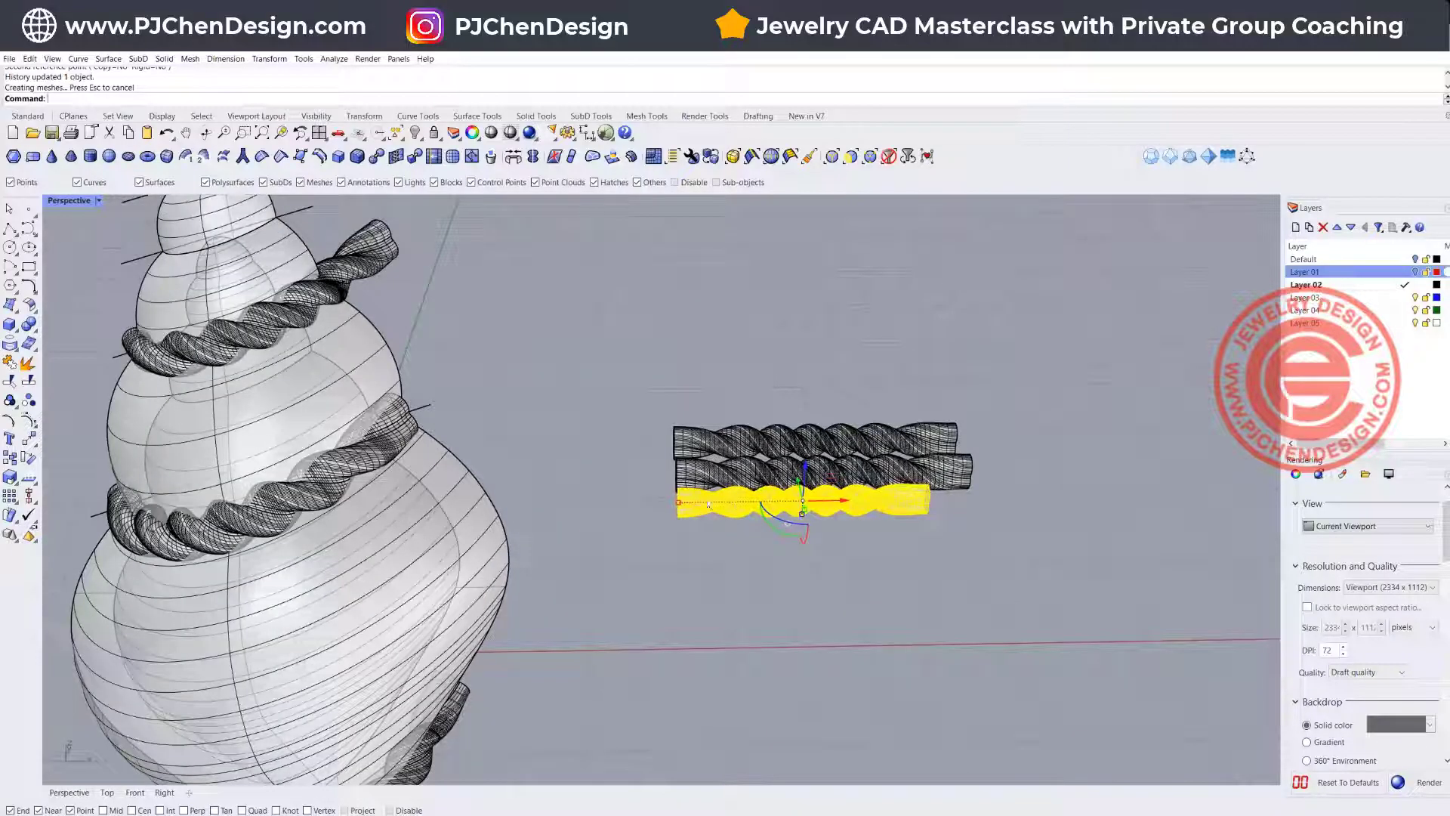
pyautogui.moveTo(778, 521); pyautogui.dragTo(679, 528, button='right')
pyautogui.rightClick(659, 529)
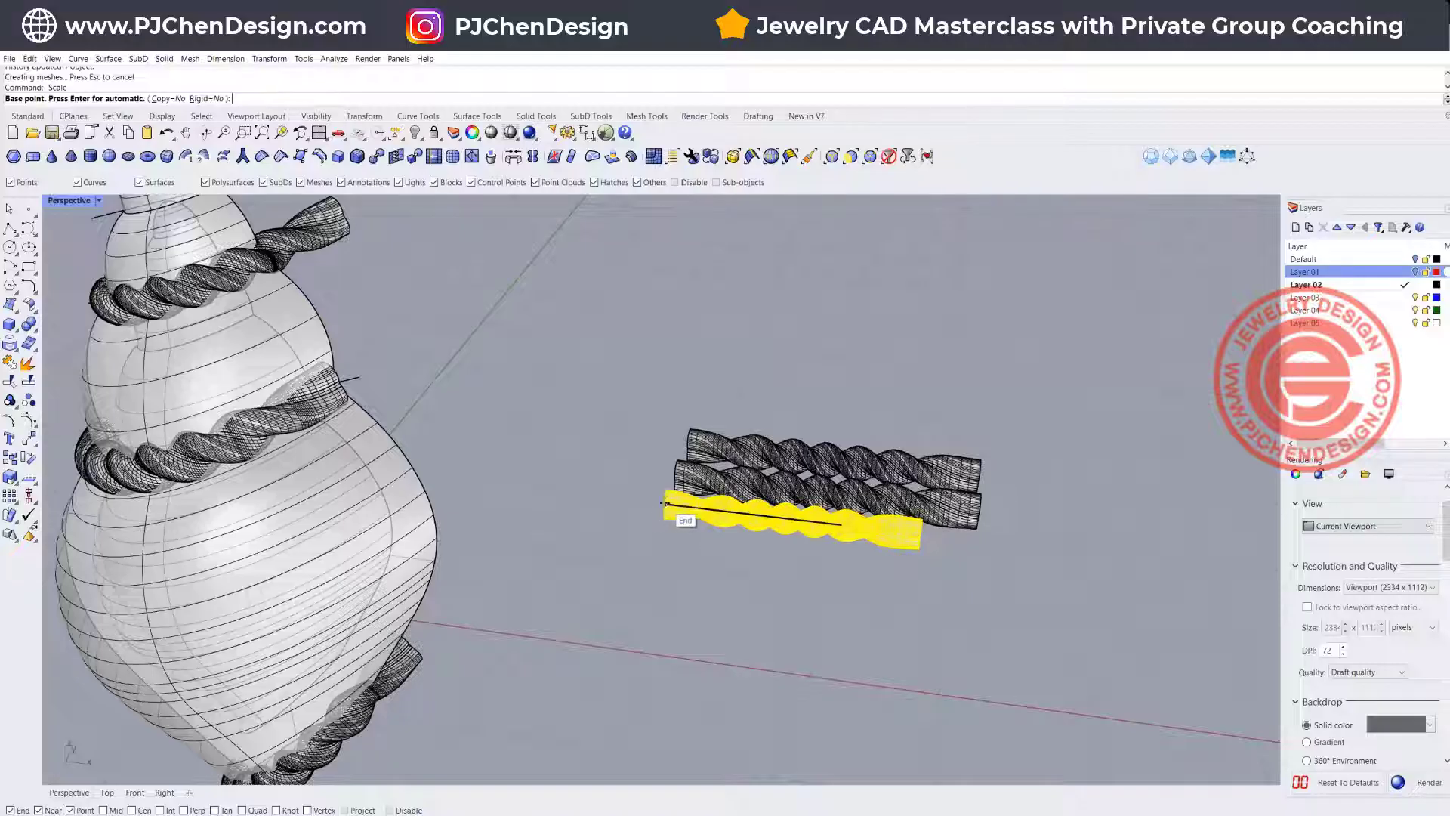
pyautogui.click(661, 502)
pyautogui.click(973, 541)
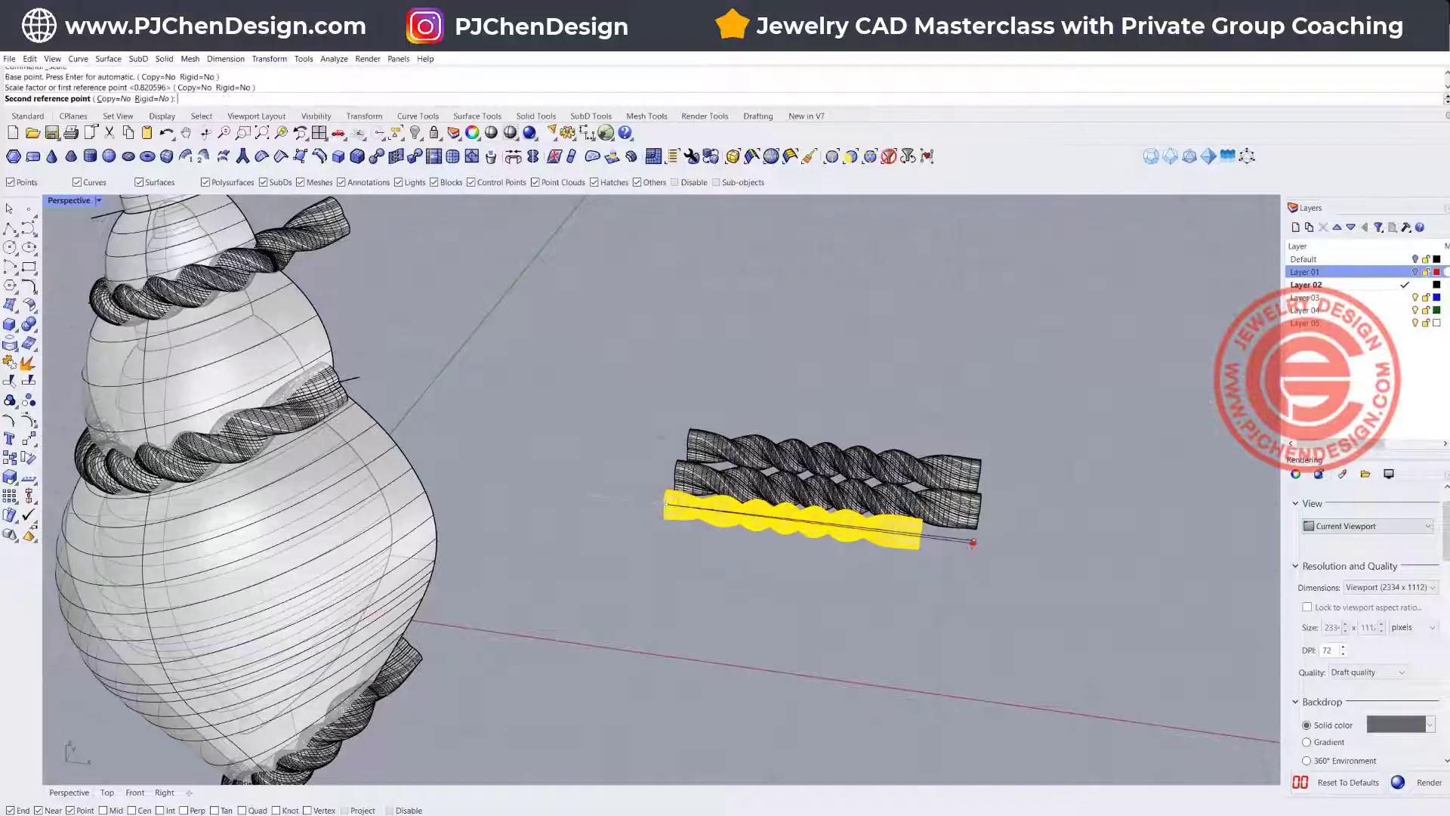
pyautogui.click(938, 538)
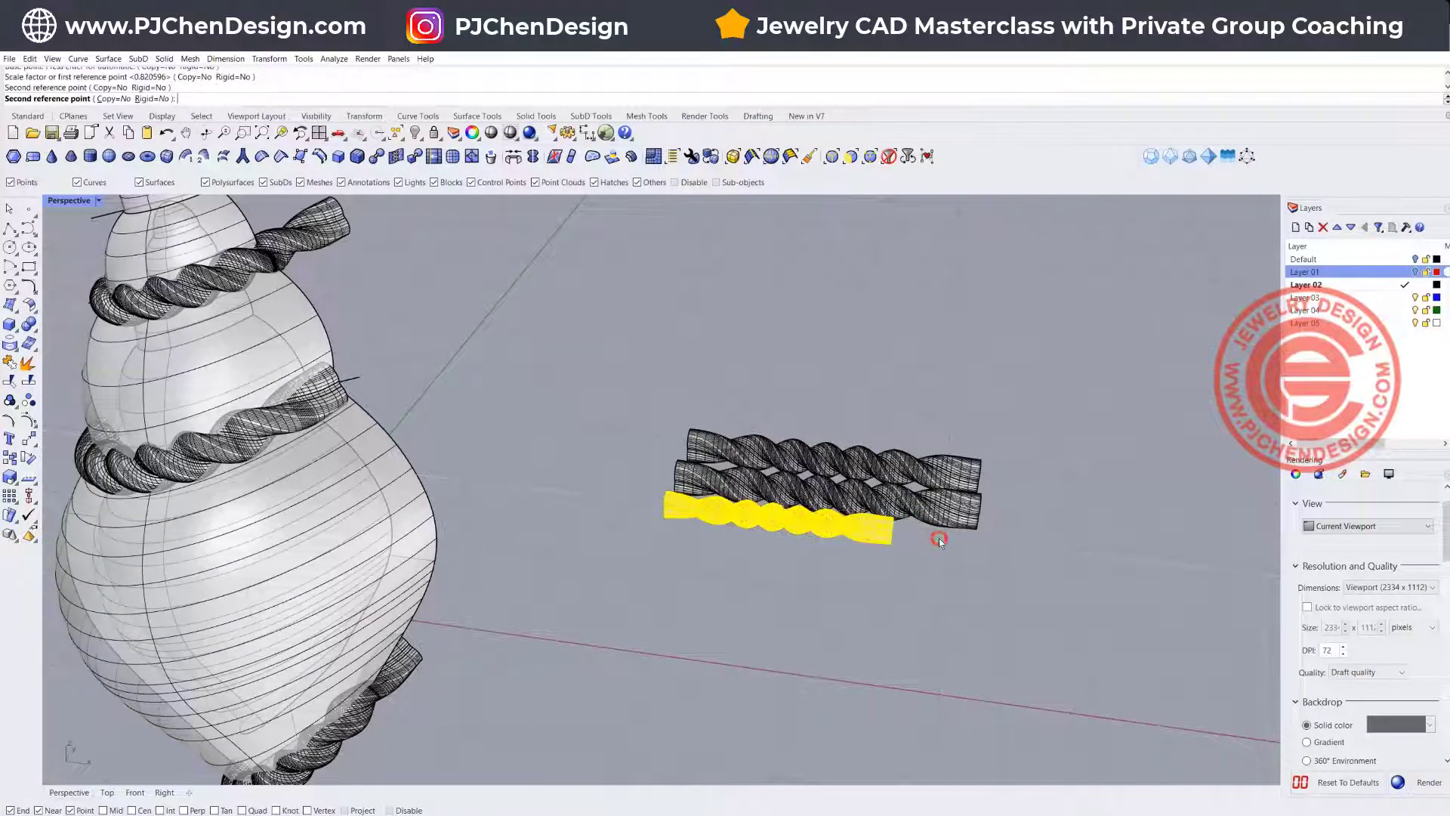
pyautogui.moveTo(719, 525); pyautogui.dragTo(785, 494, button='right')
pyautogui.moveTo(642, 484); pyautogui.dragTo(815, 571, button='right')
pyautogui.click(816, 571)
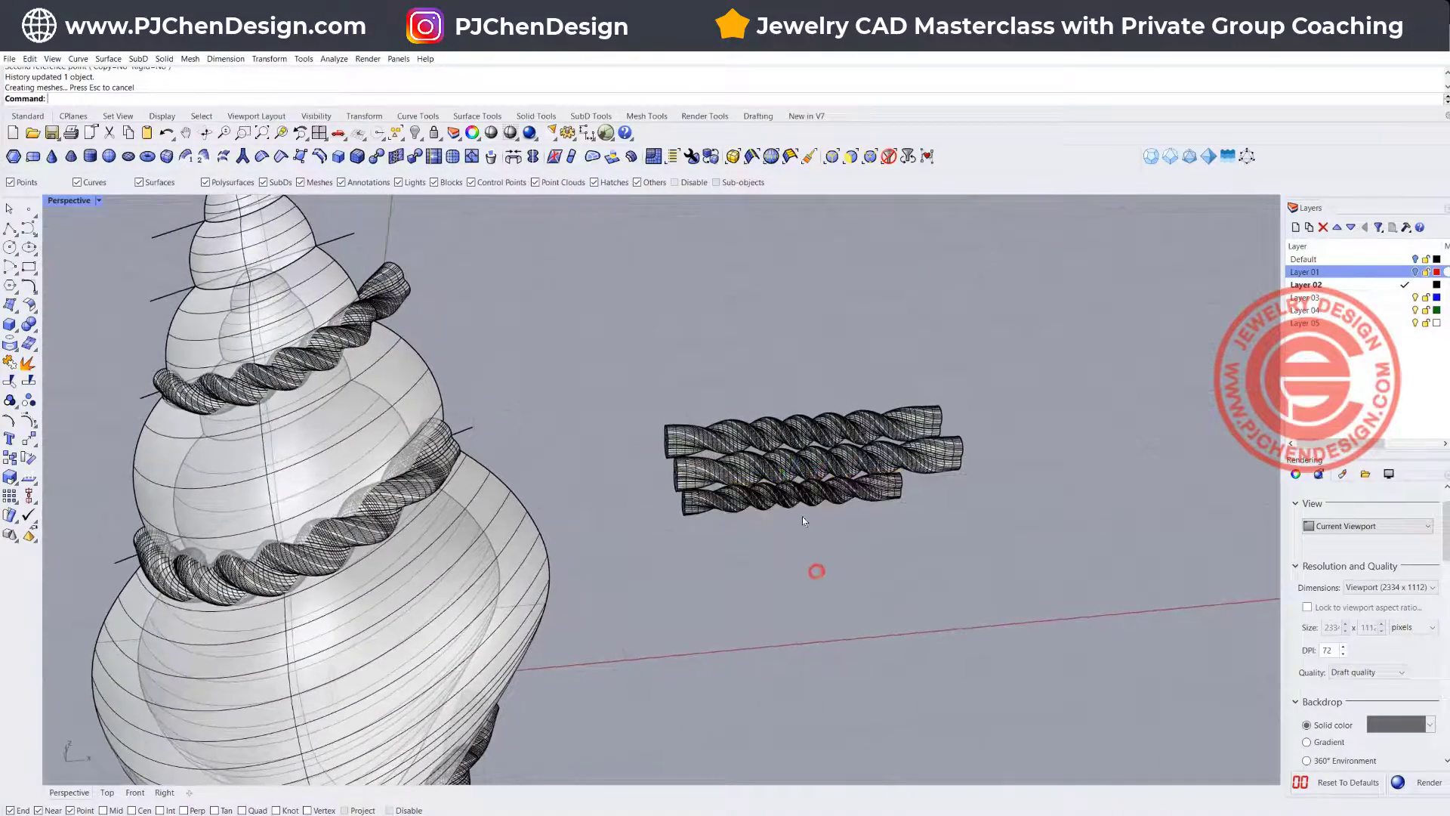
# Step: Hide the scaled-down front strand together with its centre line
pyautogui.moveTo(802, 515); pyautogui.dragTo(759, 562, button='right')
pyautogui.click(755, 555)
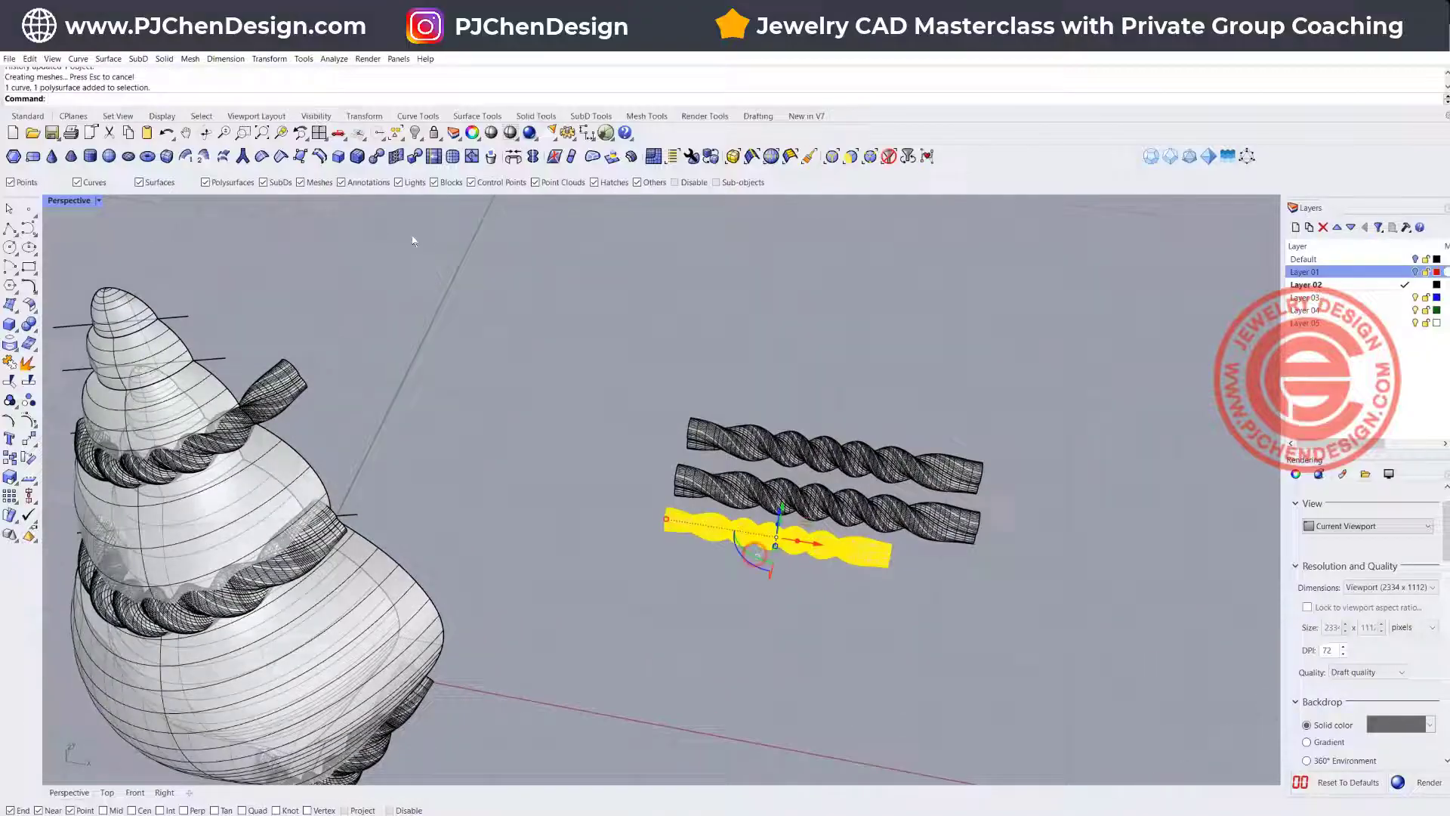
pyautogui.click(418, 134)
# Step: Flow a copy of the front remaining strand from its centre line onto the seam curve two whorls above the first decorated seam
pyautogui.click(740, 497)
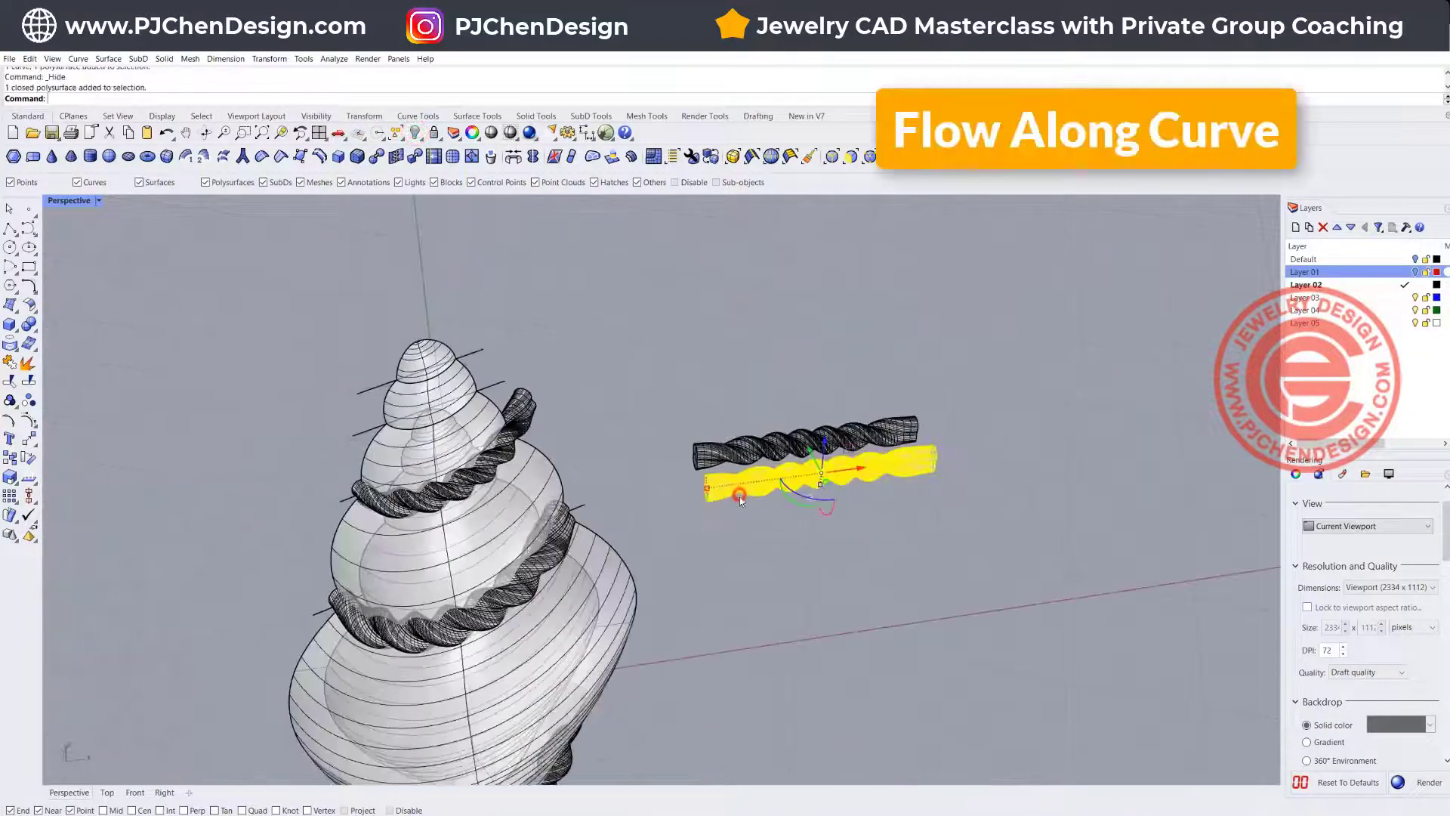
pyautogui.press('Return')
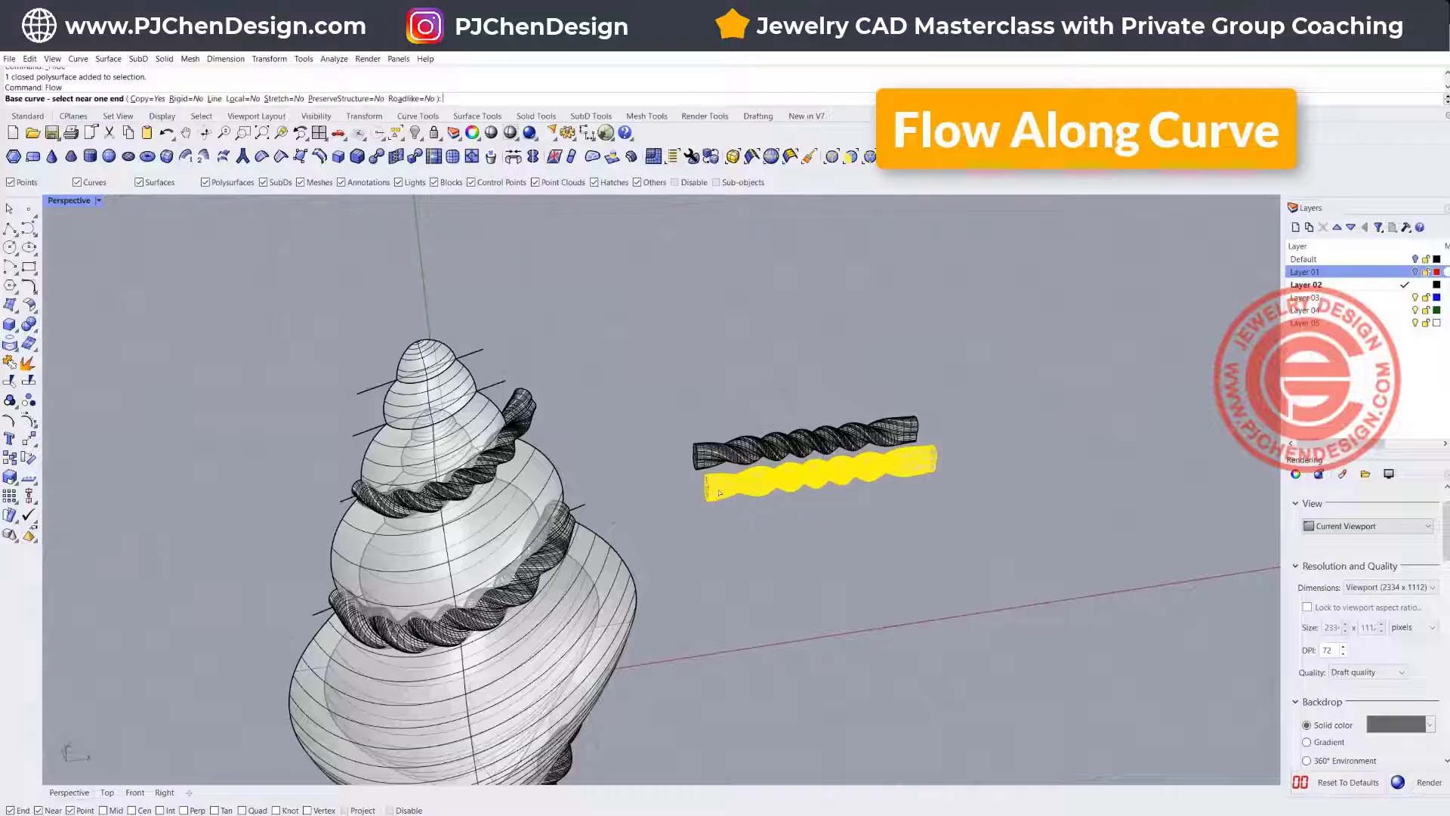
pyautogui.scroll(2, 722, 489)
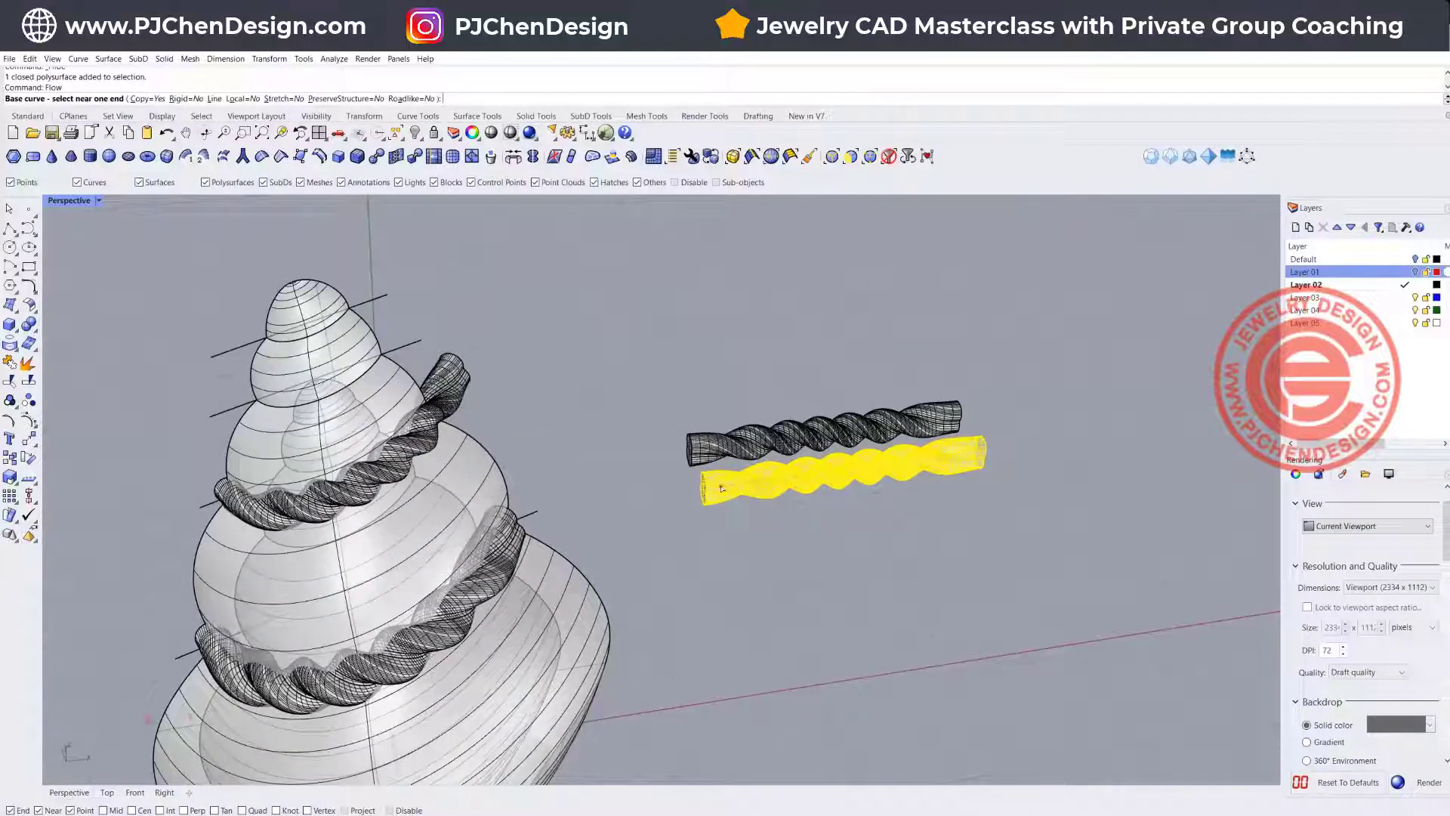
pyautogui.moveTo(722, 489); pyautogui.dragTo(610, 476, button='right')
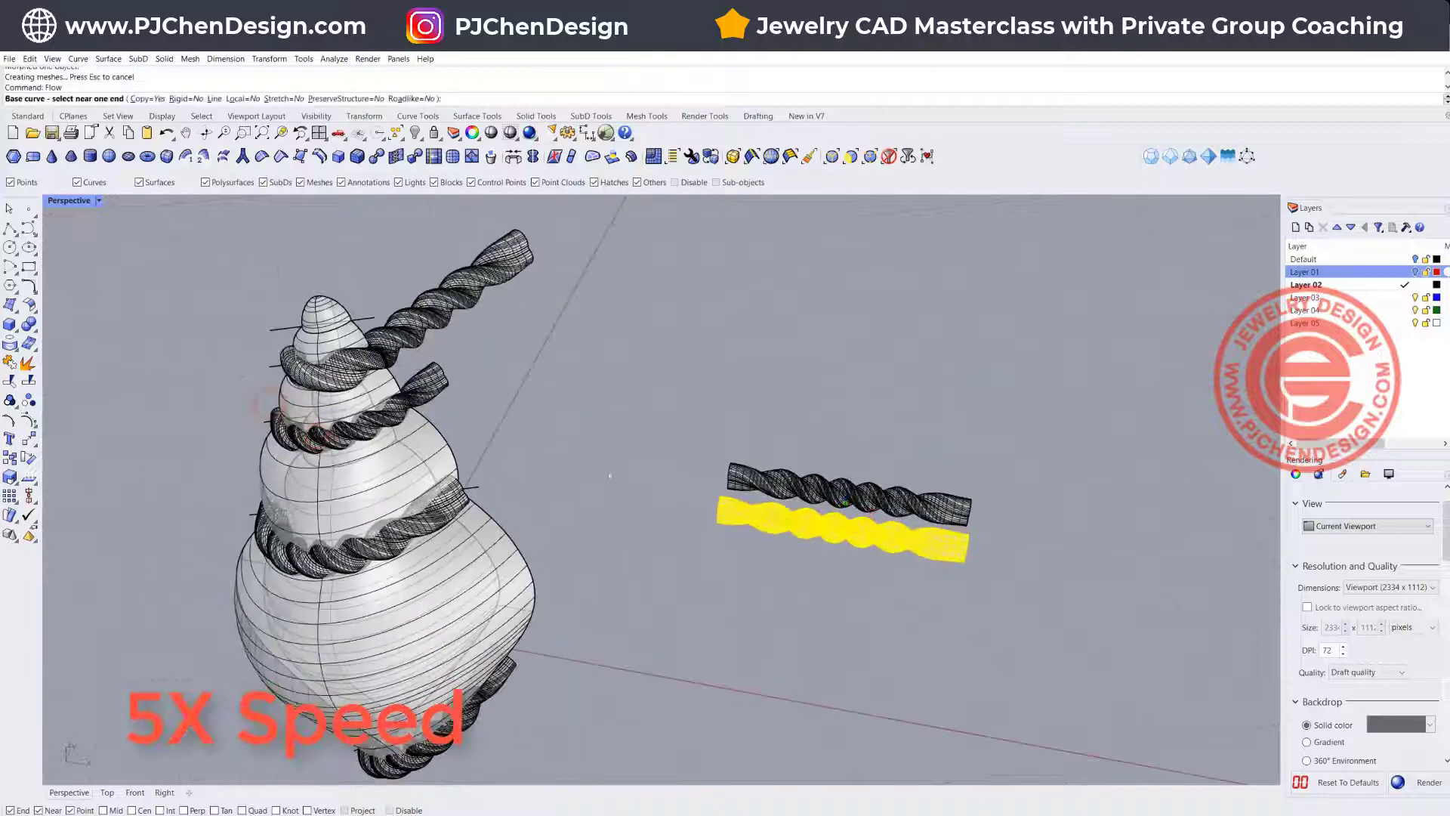
pyautogui.press('Escape')
# Step: Scale the front straight strand down to a factor of about 0.65 from the end of its centre line
pyautogui.click(10, 476)
pyautogui.click(712, 504)
pyautogui.click(1048, 563)
pyautogui.click(929, 547)
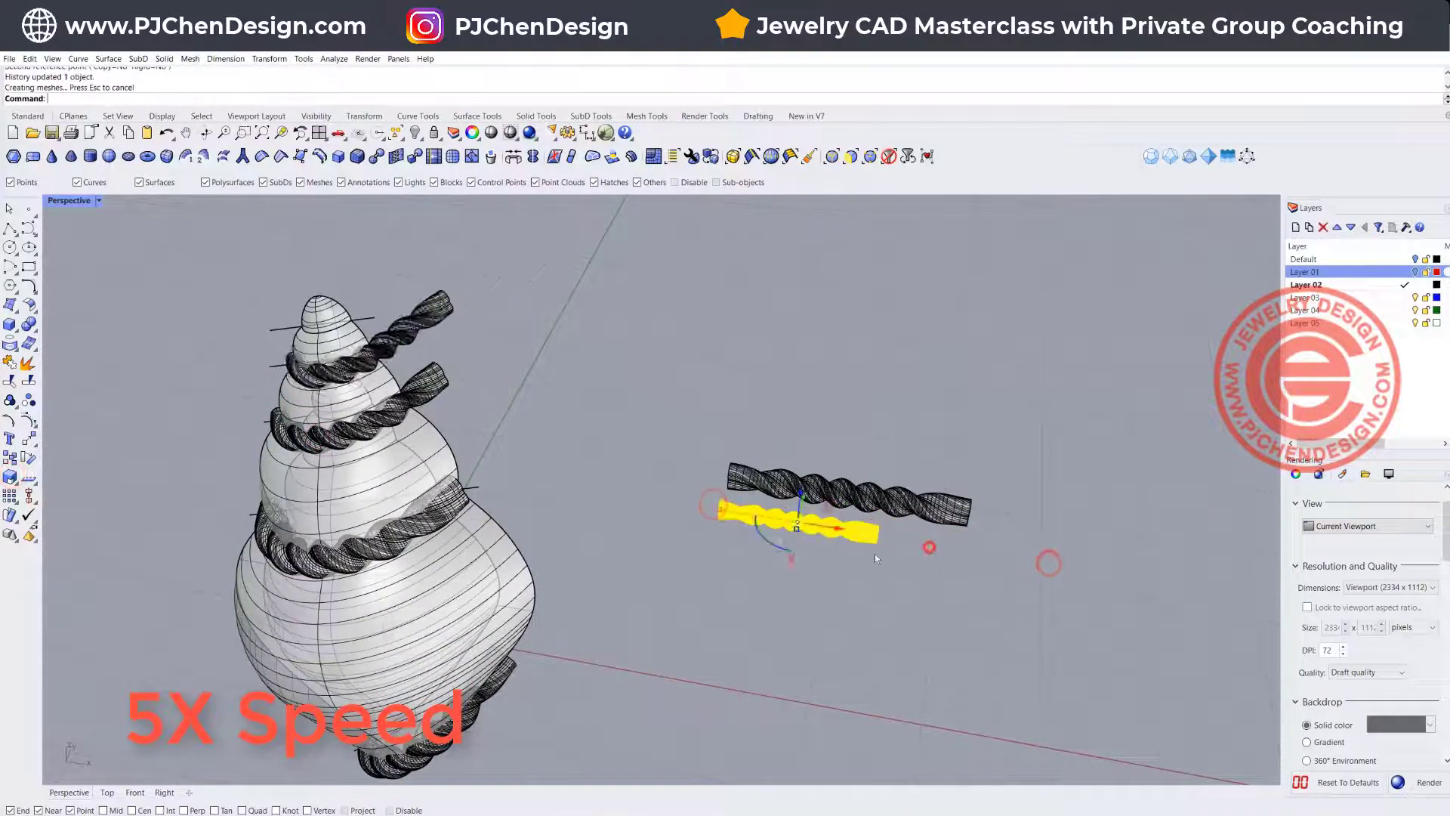
pyautogui.moveTo(875, 559); pyautogui.dragTo(793, 529, button='right')
pyautogui.rightClick(793, 529)
pyautogui.click(723, 501)
pyautogui.press('Escape')
pyautogui.press('Escape')
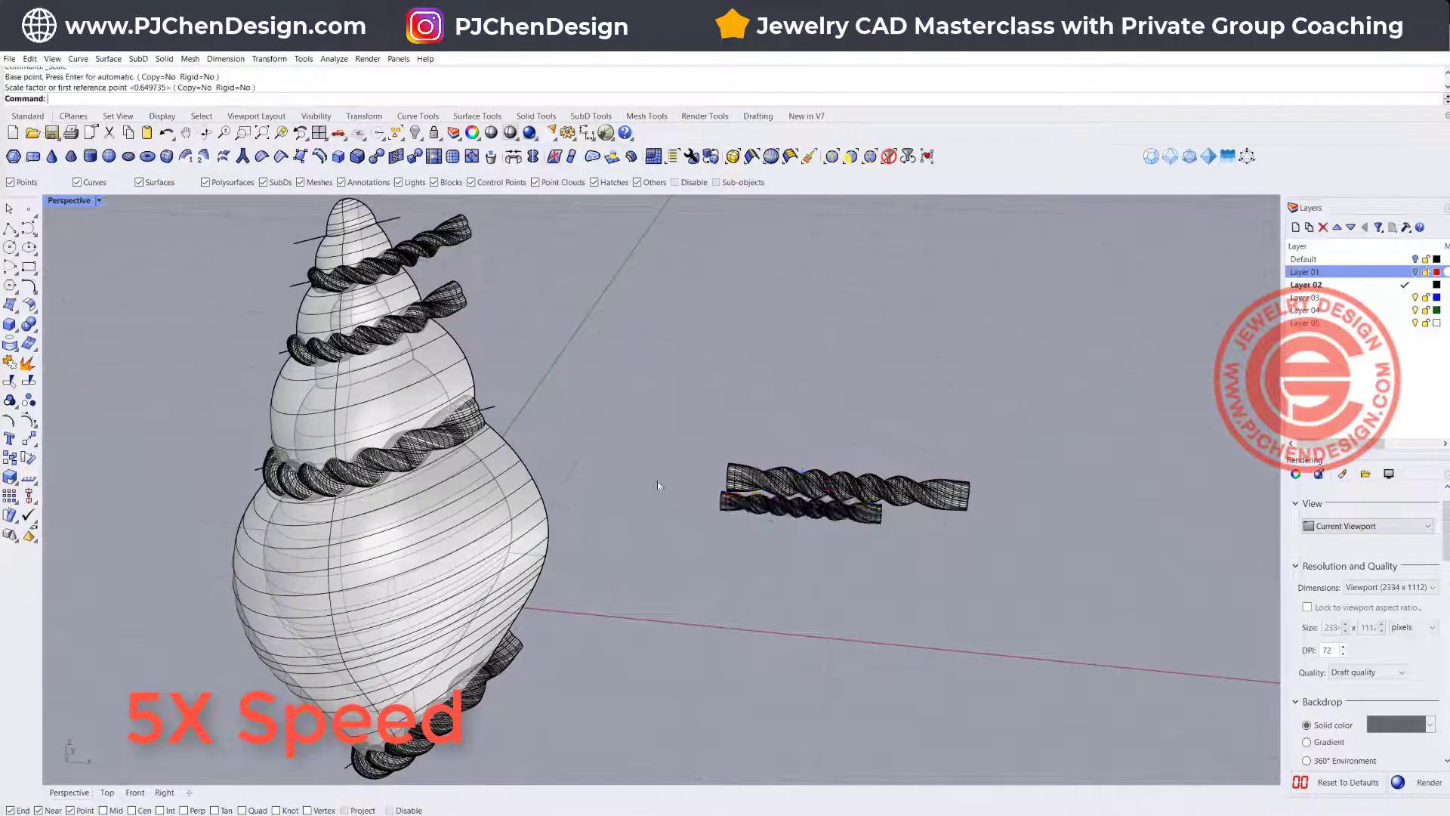
# Step: Hide the smaller of the two straight strands, already flowed onto the third seam, together with its centre line
pyautogui.moveTo(659, 491); pyautogui.dragTo(680, 540, button='right')
pyautogui.click(790, 547)
pyautogui.click(414, 132)
pyautogui.click(770, 499)
pyautogui.rightClick(770, 499)
pyautogui.hotkey('ctrl', 'z')
# Step: Flow a copy of the last straight strand from its centre line onto the topmost seam curve near the shell's tip
pyautogui.write('flow')
pyautogui.rightClick(809, 559)
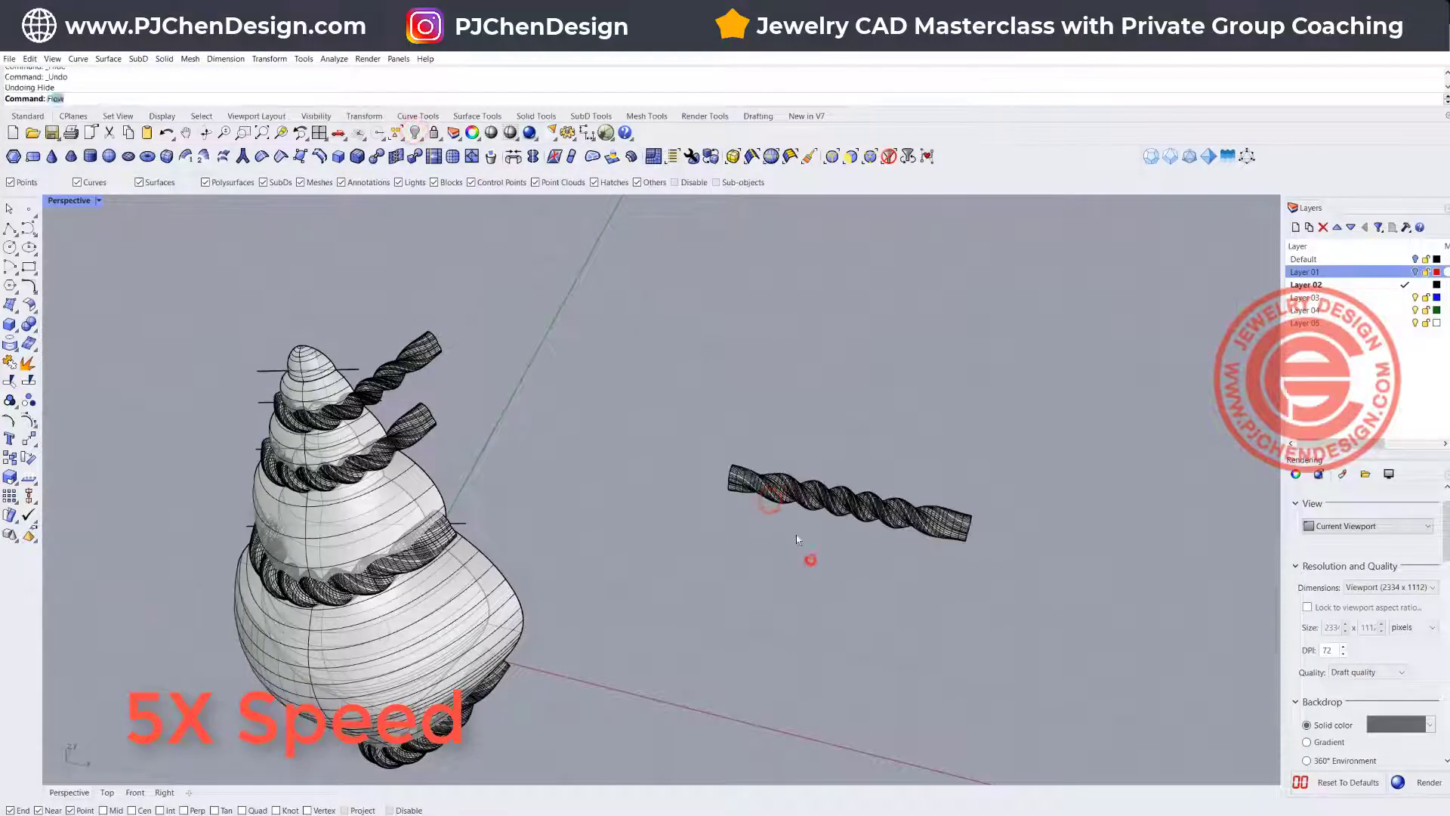
pyautogui.click(765, 500)
pyautogui.rightClick(765, 500)
pyautogui.click(739, 480)
pyautogui.click(310, 379)
pyautogui.click(356, 415)
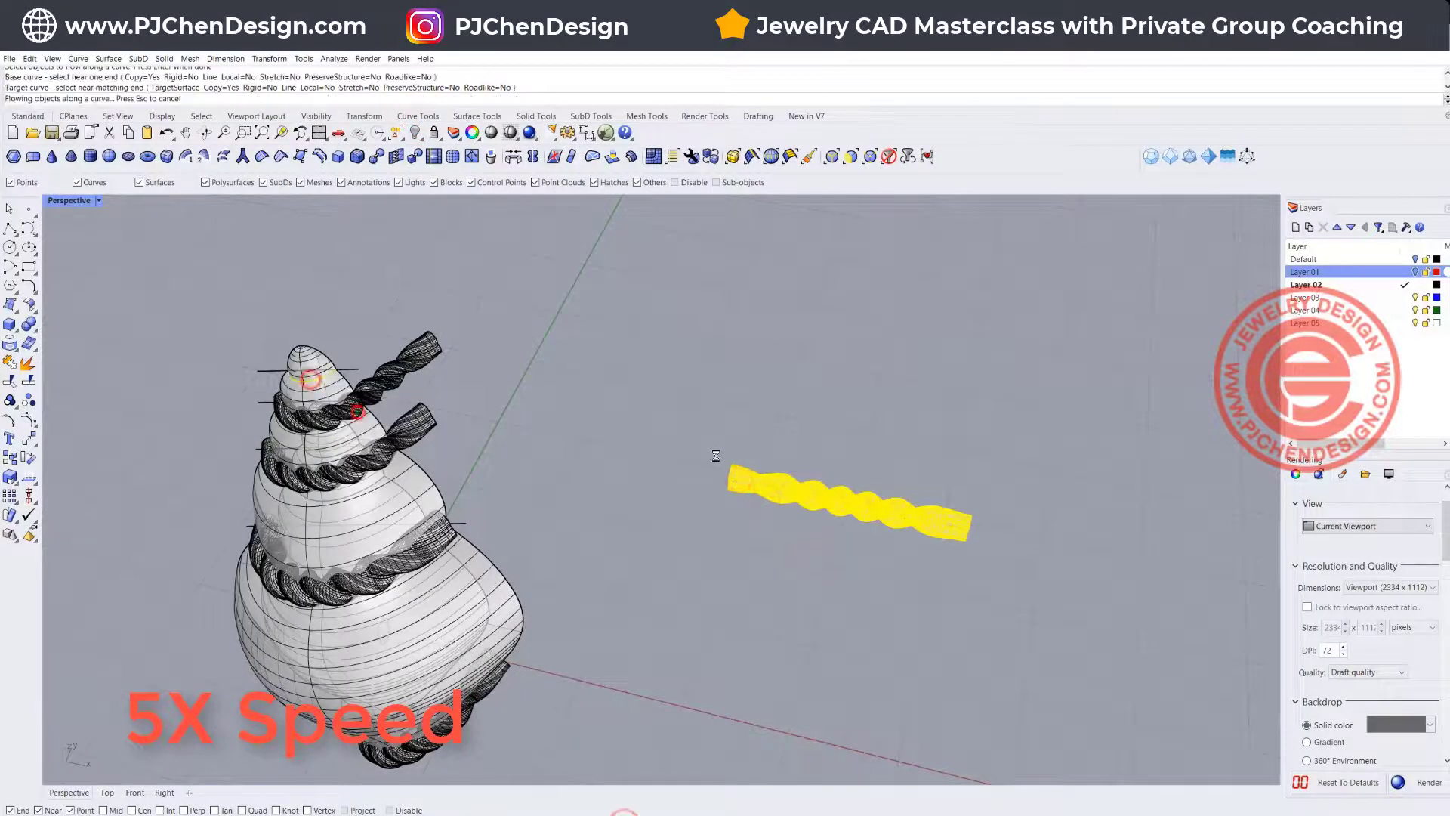
# Step: Scale the last straight strand down to about half its size from the end of its centre line
pyautogui.moveTo(715, 459); pyautogui.dragTo(748, 445, button='right')
pyautogui.scroll(2, 748, 446)
pyautogui.click(713, 457)
pyautogui.rightClick(713, 456)
pyautogui.press('Escape')
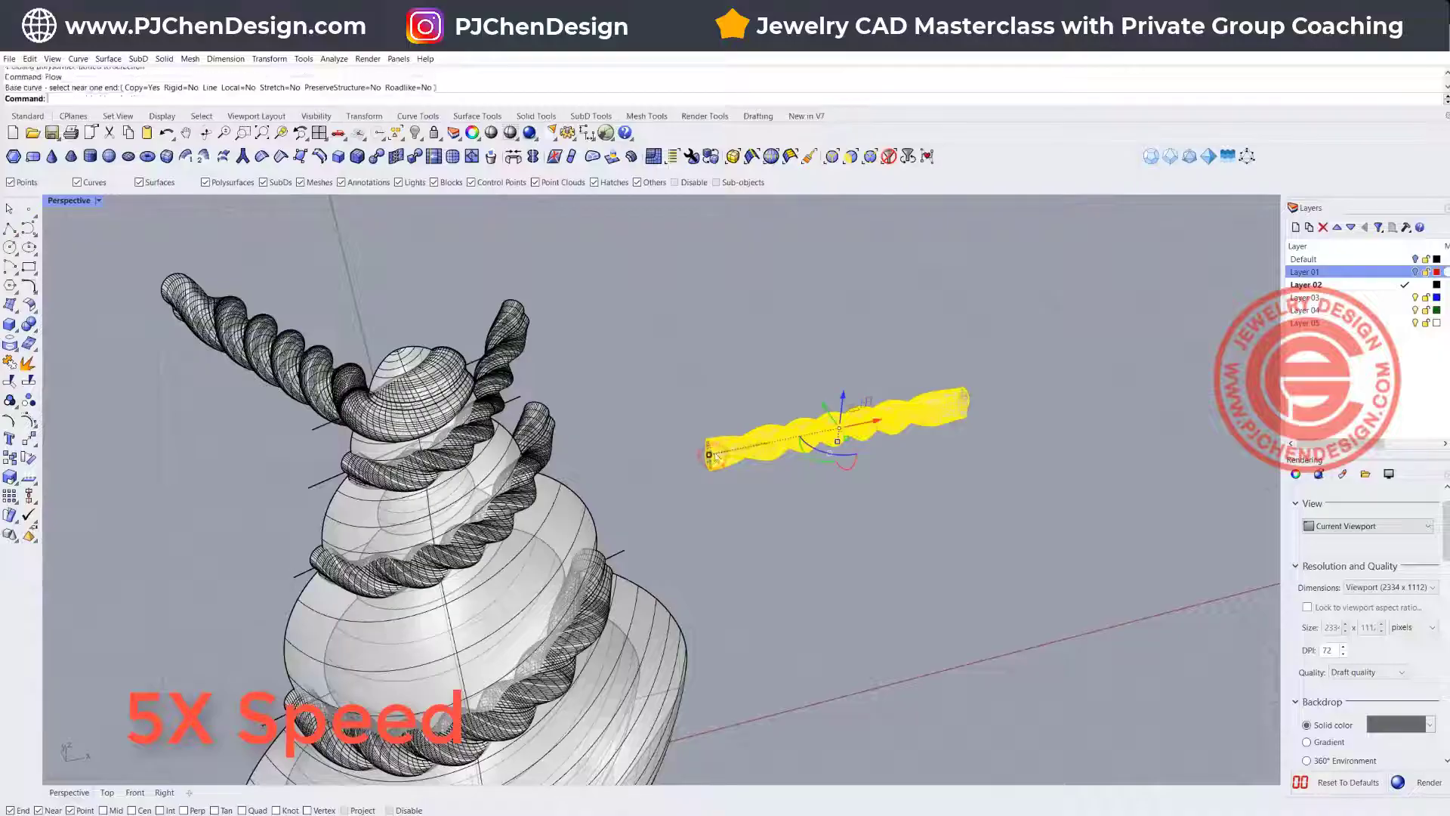
pyautogui.keyDown('shift'); pyautogui.click(712, 457); pyautogui.keyUp('shift')
pyautogui.click(9, 475)
pyautogui.click(708, 456)
pyautogui.click(1066, 378)
pyautogui.click(879, 405)
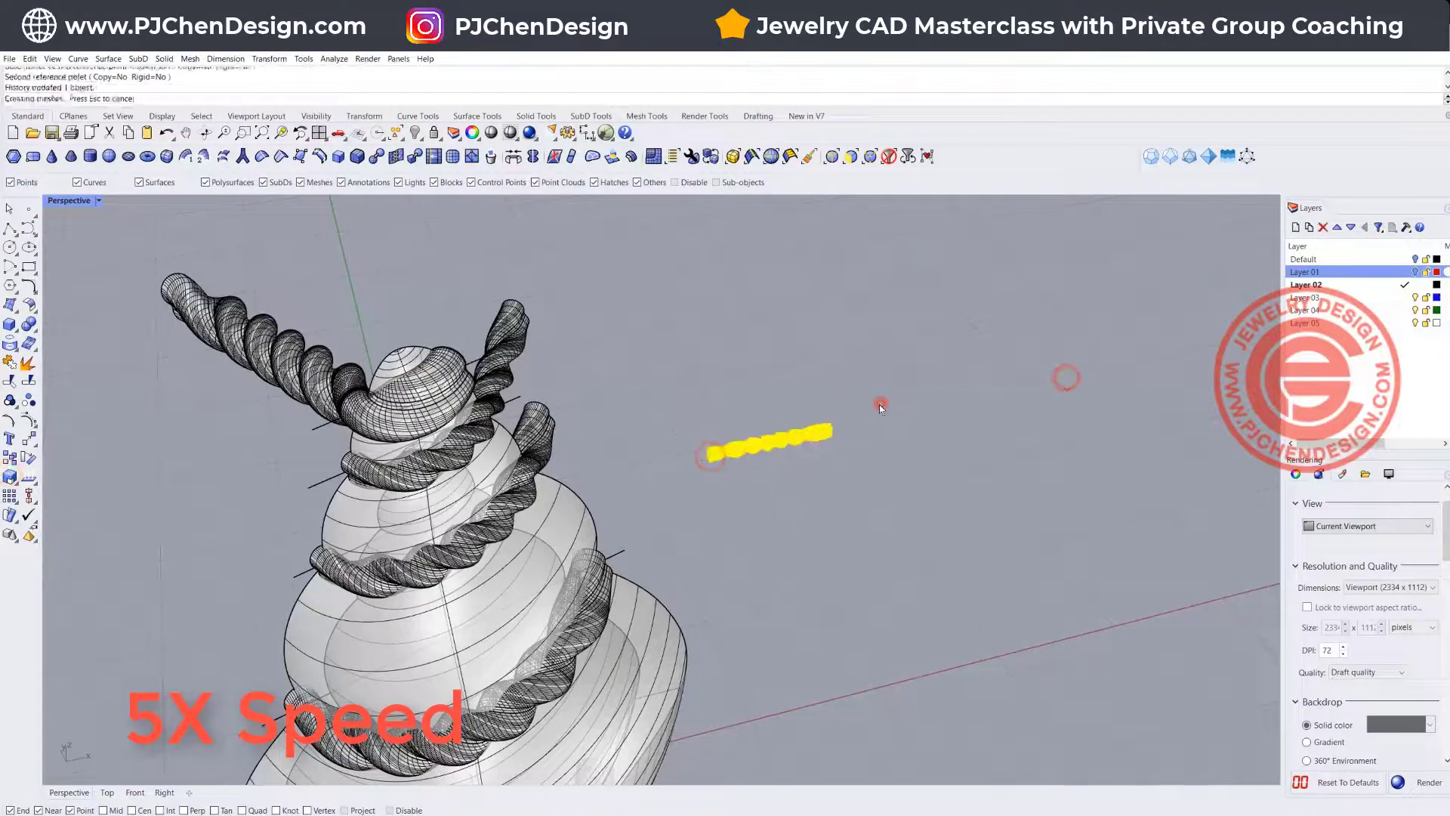
# Step: Hide the last straight strand together with its centre line
pyautogui.moveTo(879, 405); pyautogui.dragTo(846, 340, button='right')
pyautogui.scroll(-3, 830, 453)
pyautogui.moveTo(874, 518); pyautogui.dragTo(664, 333)
pyautogui.click(414, 133)
# Step: Create a tall solid box behind the shell's flat back, with its front face on the X axis, as a cutting block
pyautogui.moveTo(574, 522); pyautogui.dragTo(168, 262, button='right')
pyautogui.scroll(4, 572, 409)
pyautogui.scroll(-4, 614, 412)
pyautogui.doubleClick(75, 202)
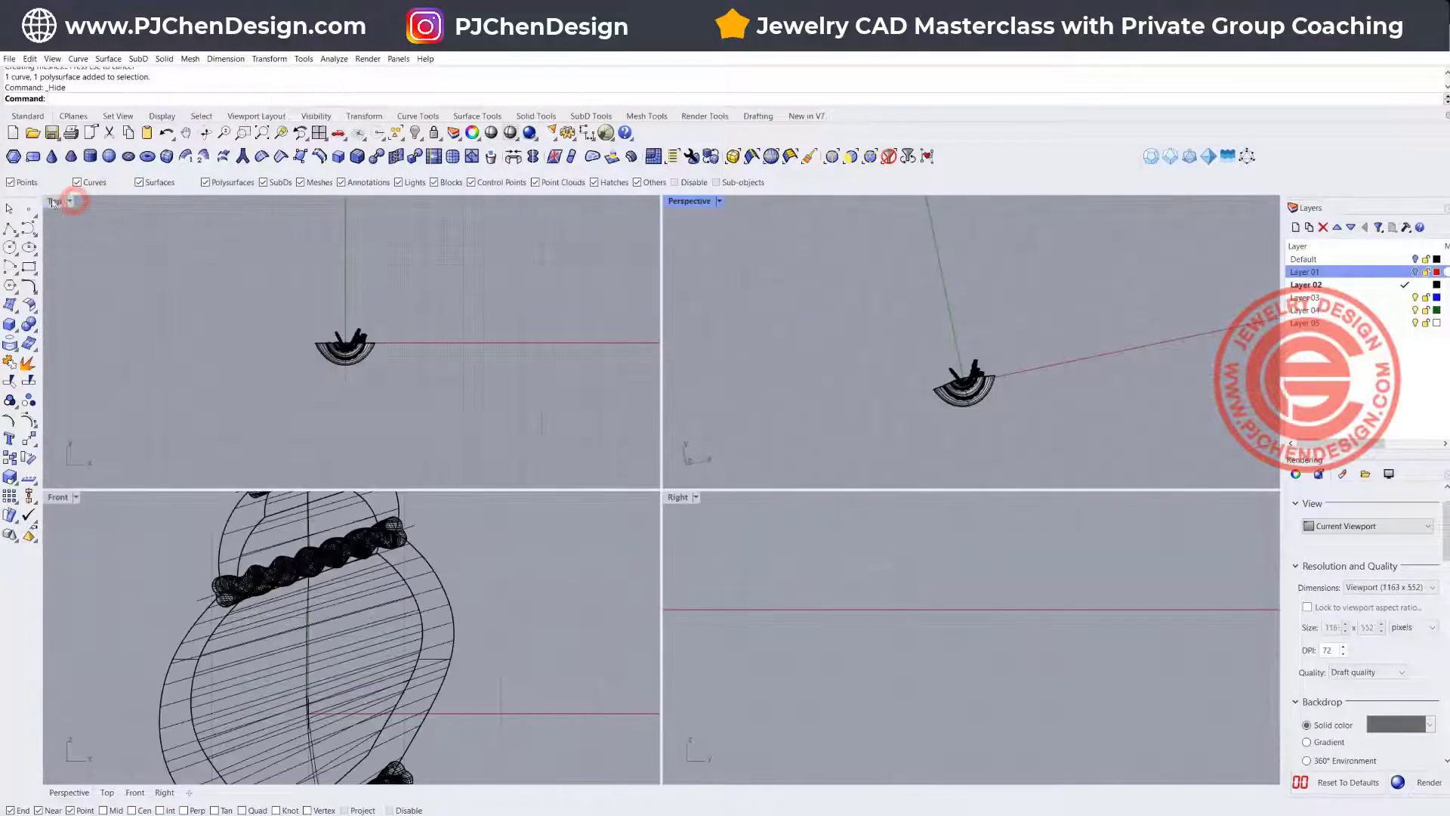
pyautogui.doubleClick(54, 202)
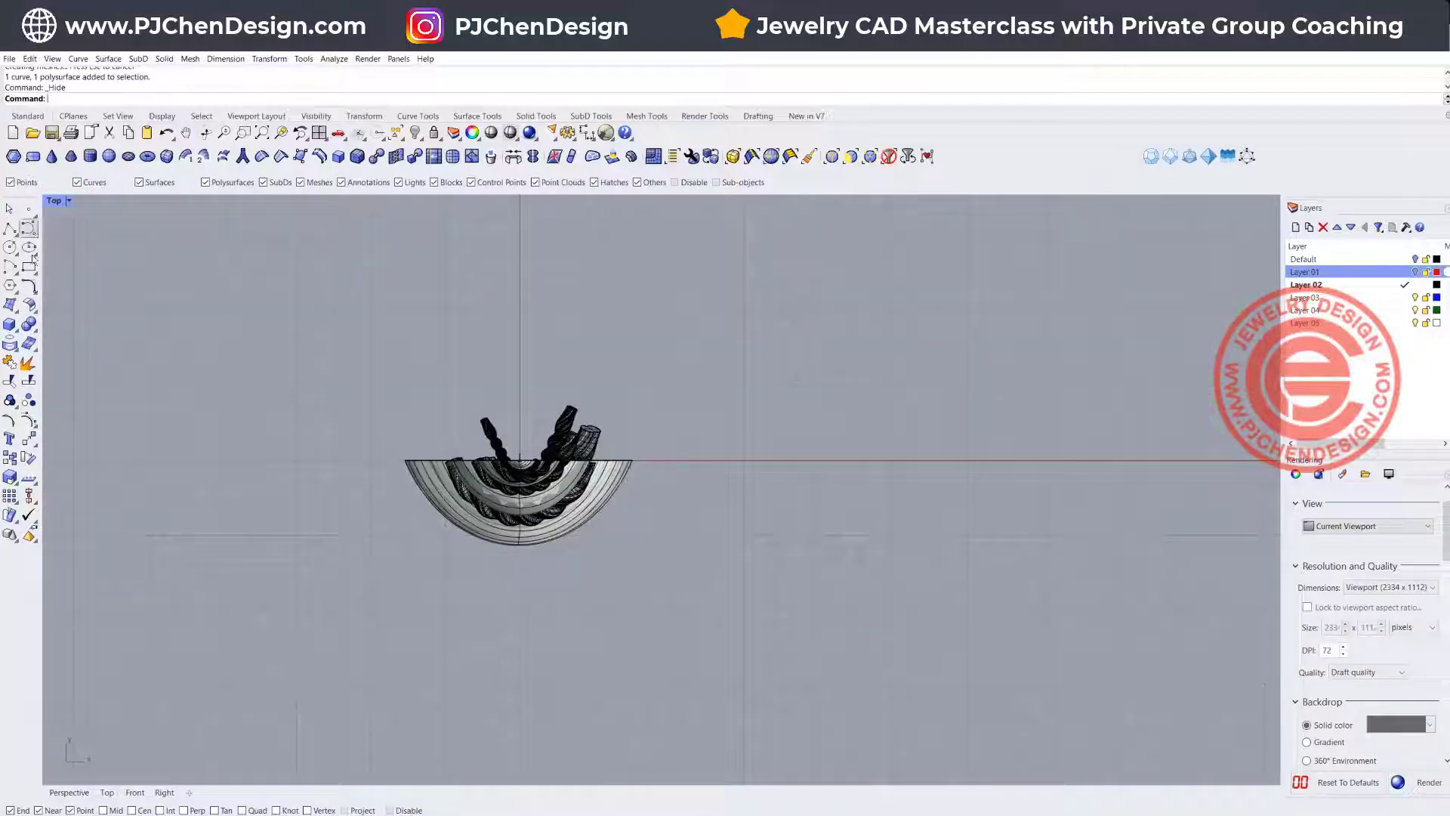
pyautogui.click(406, 460)
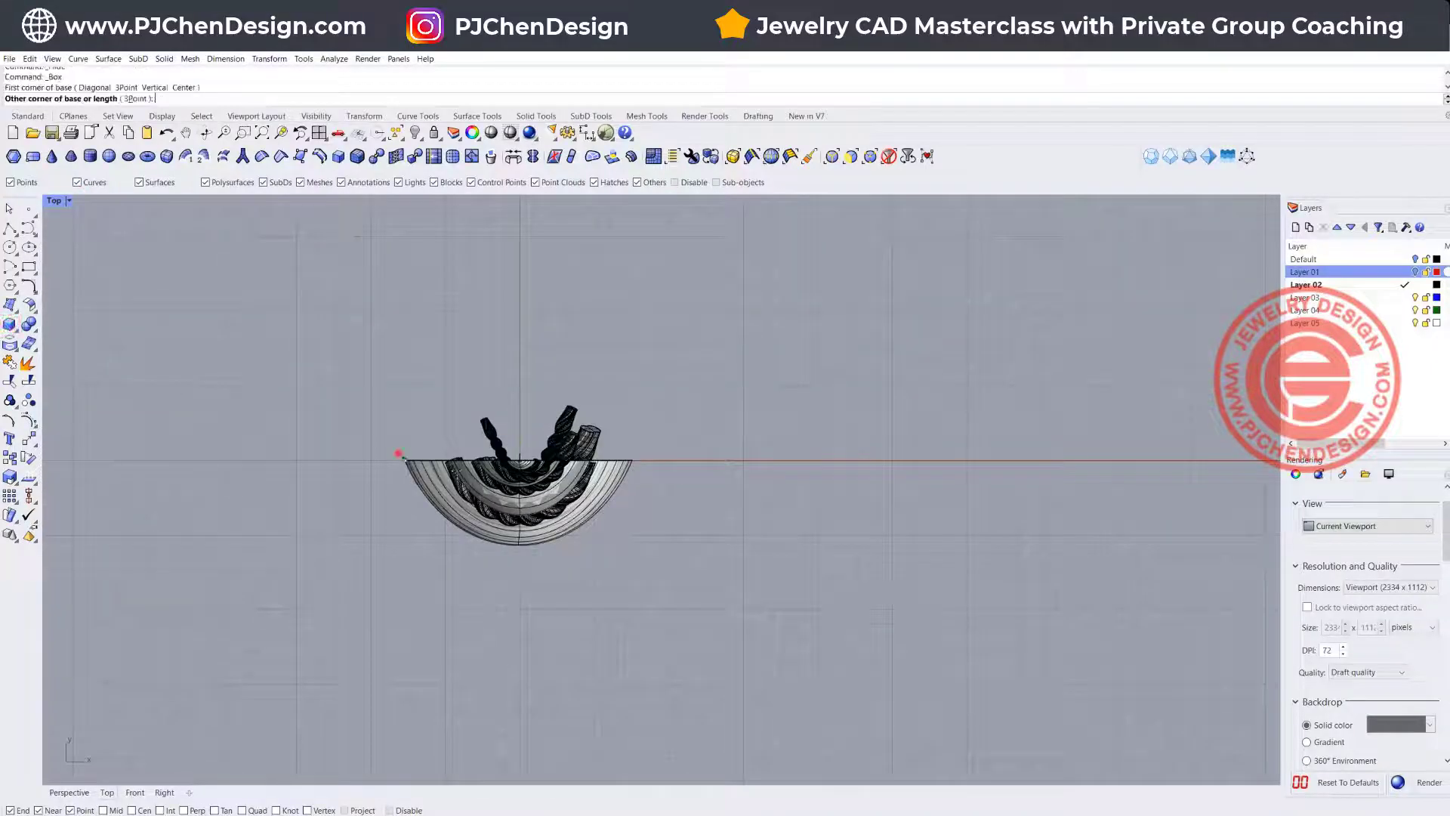
pyautogui.click(772, 274)
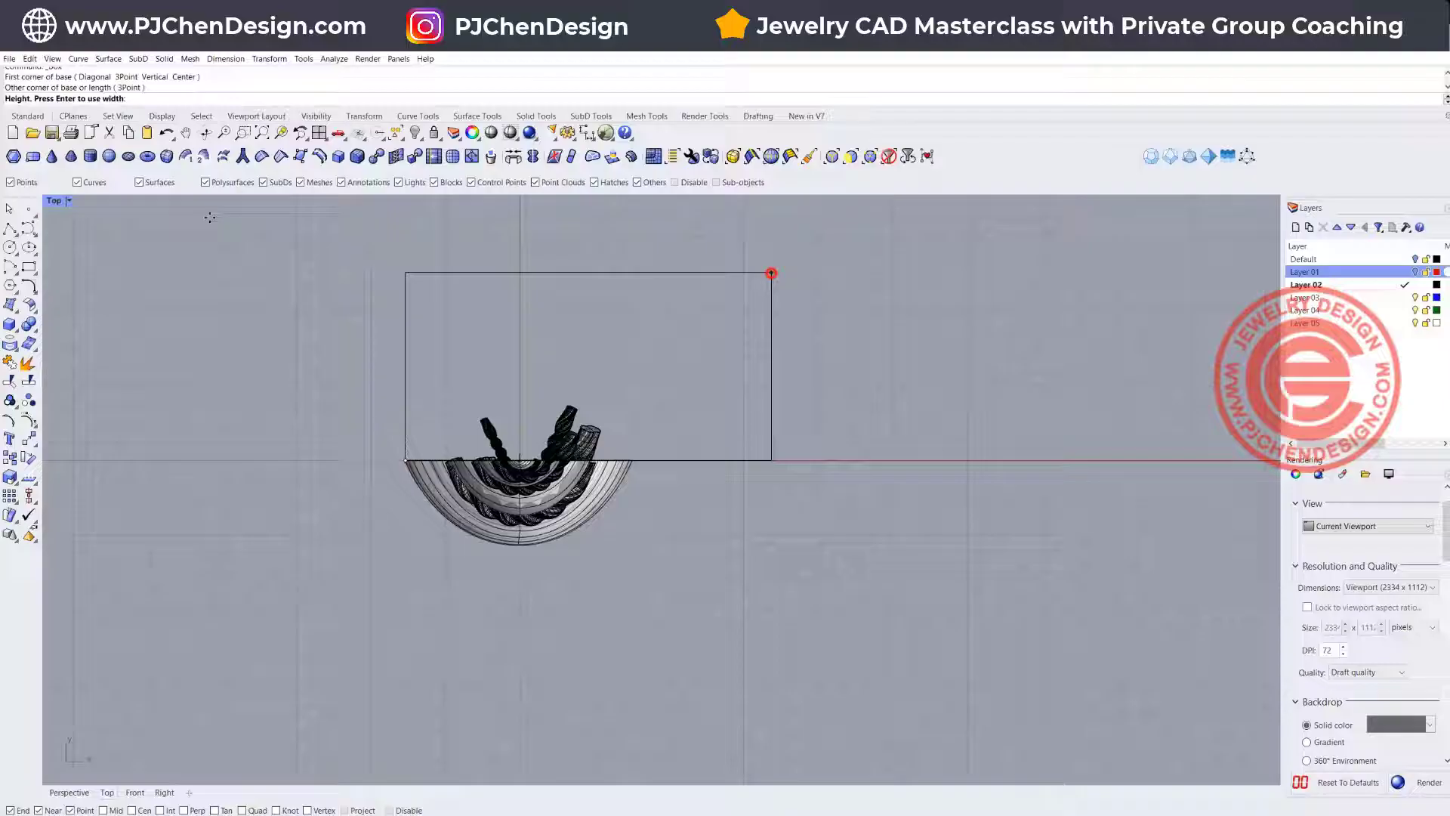
pyautogui.doubleClick(54, 200)
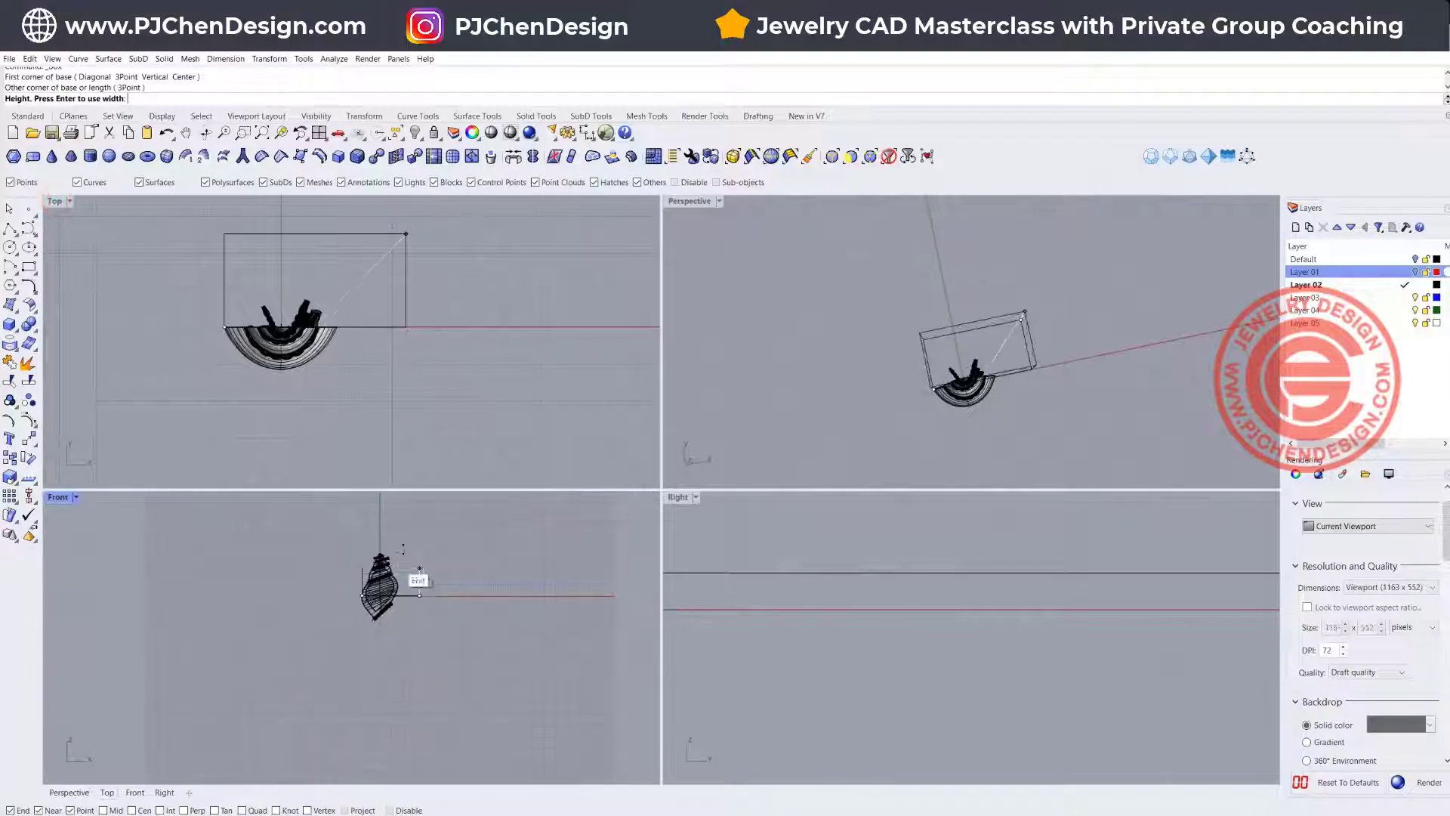
pyautogui.click(418, 538)
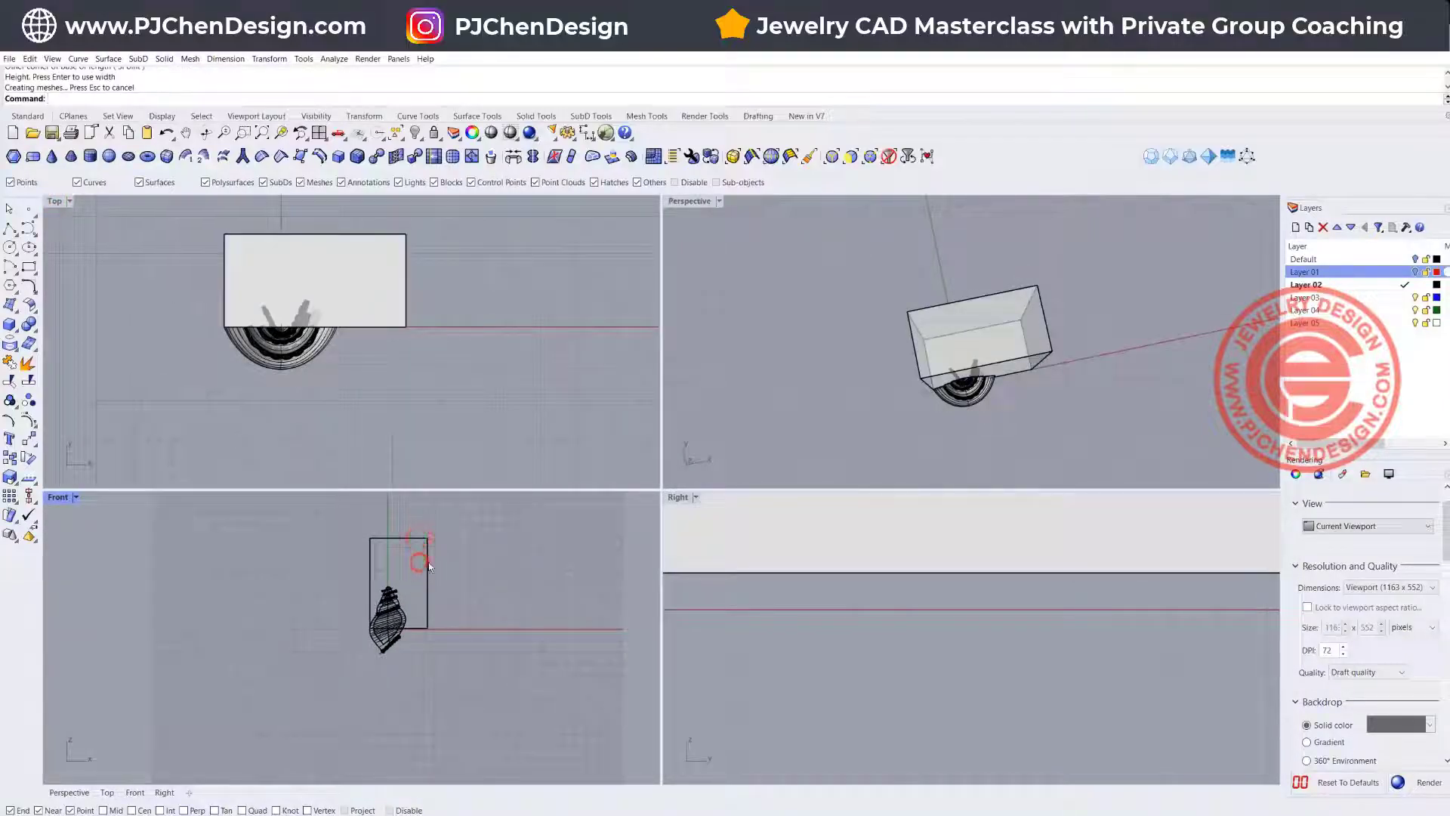
# Step: Move the box in the Front view so that it surrounds the whole shell and all strands
pyautogui.click(427, 563)
pyautogui.moveTo(424, 559); pyautogui.dragTo(415, 590)
pyautogui.click(514, 415)
# Step: Trim the five flowed twisted strands flush with the shell's back by subtracting the box with Boolean Difference
pyautogui.moveTo(282, 291); pyautogui.dragTo(348, 304, button='right')
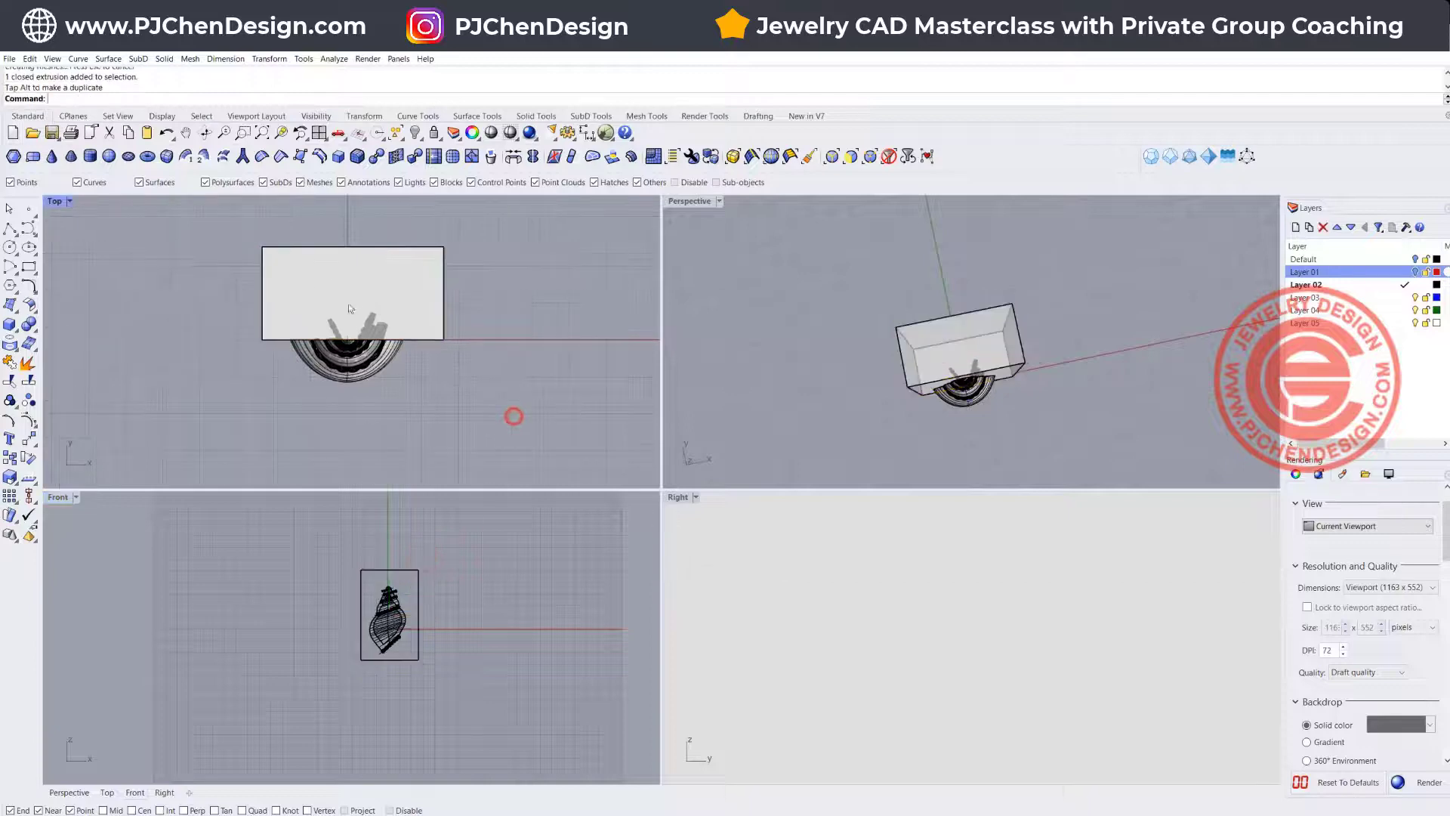
pyautogui.scroll(3, 348, 304)
pyautogui.click(29, 324)
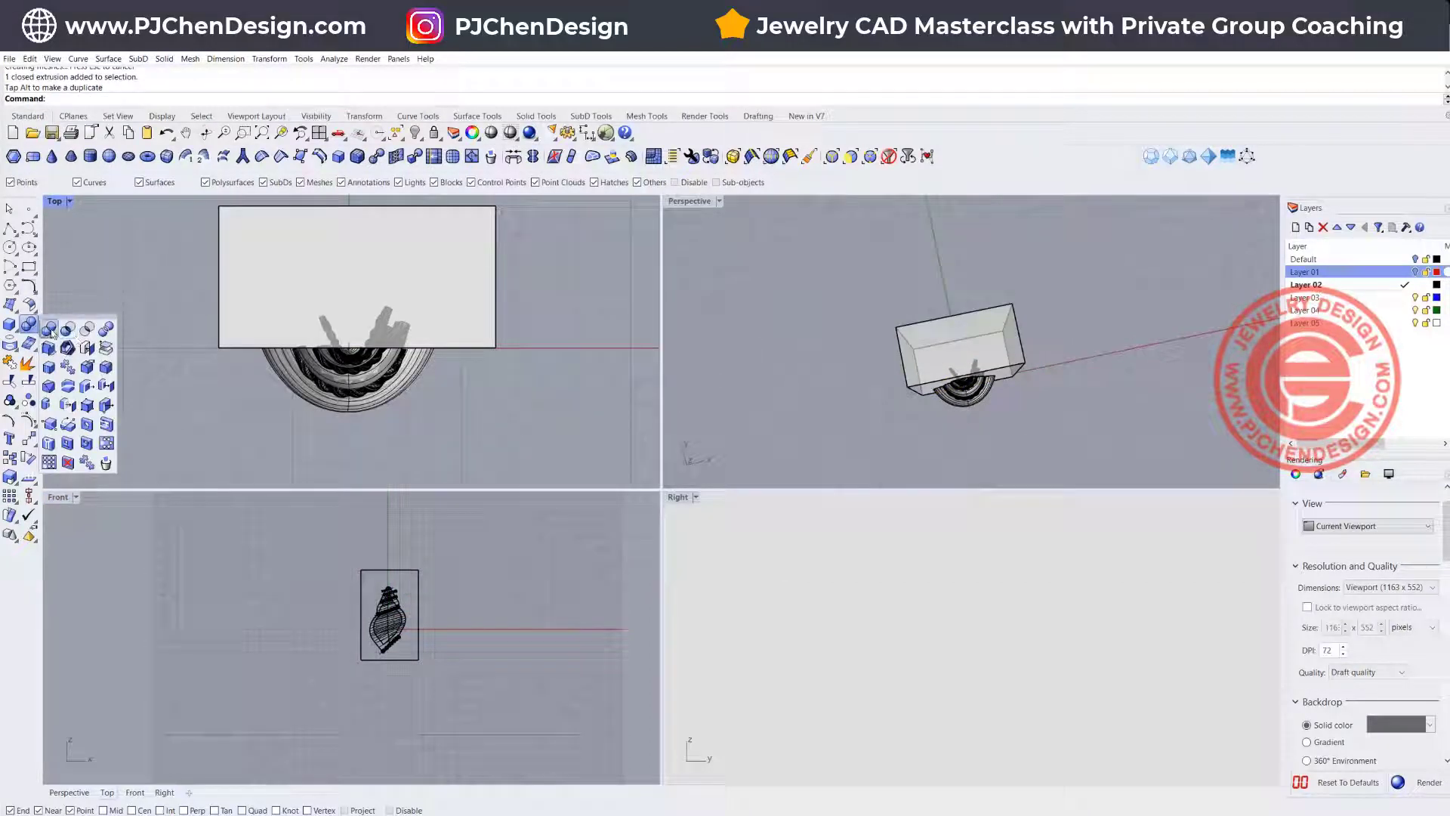
pyautogui.click(53, 325)
pyautogui.scroll(2, 390, 398)
pyautogui.click(402, 687)
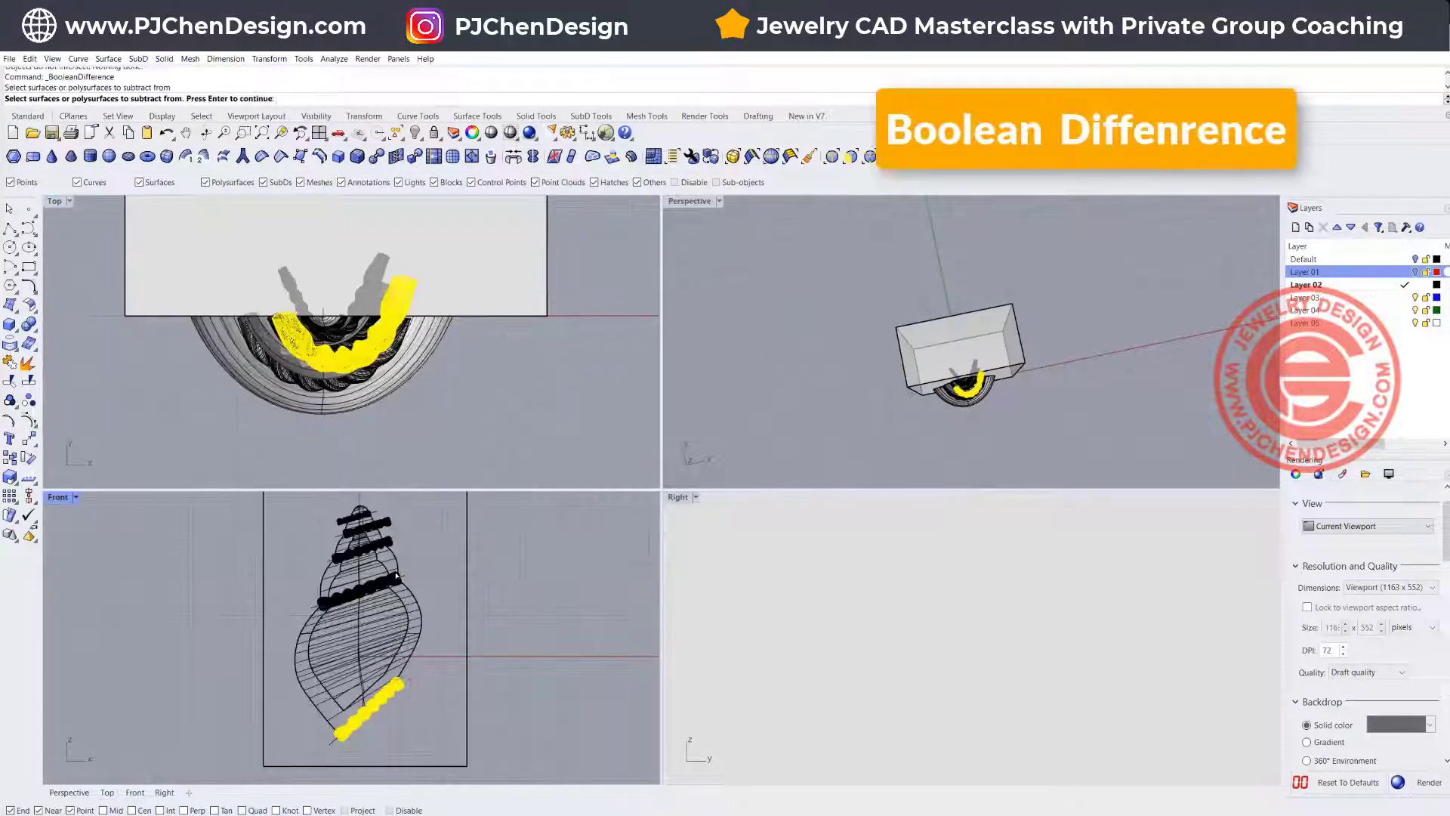
pyautogui.click(397, 577)
pyautogui.click(389, 545)
pyautogui.click(389, 530)
pyautogui.click(387, 520)
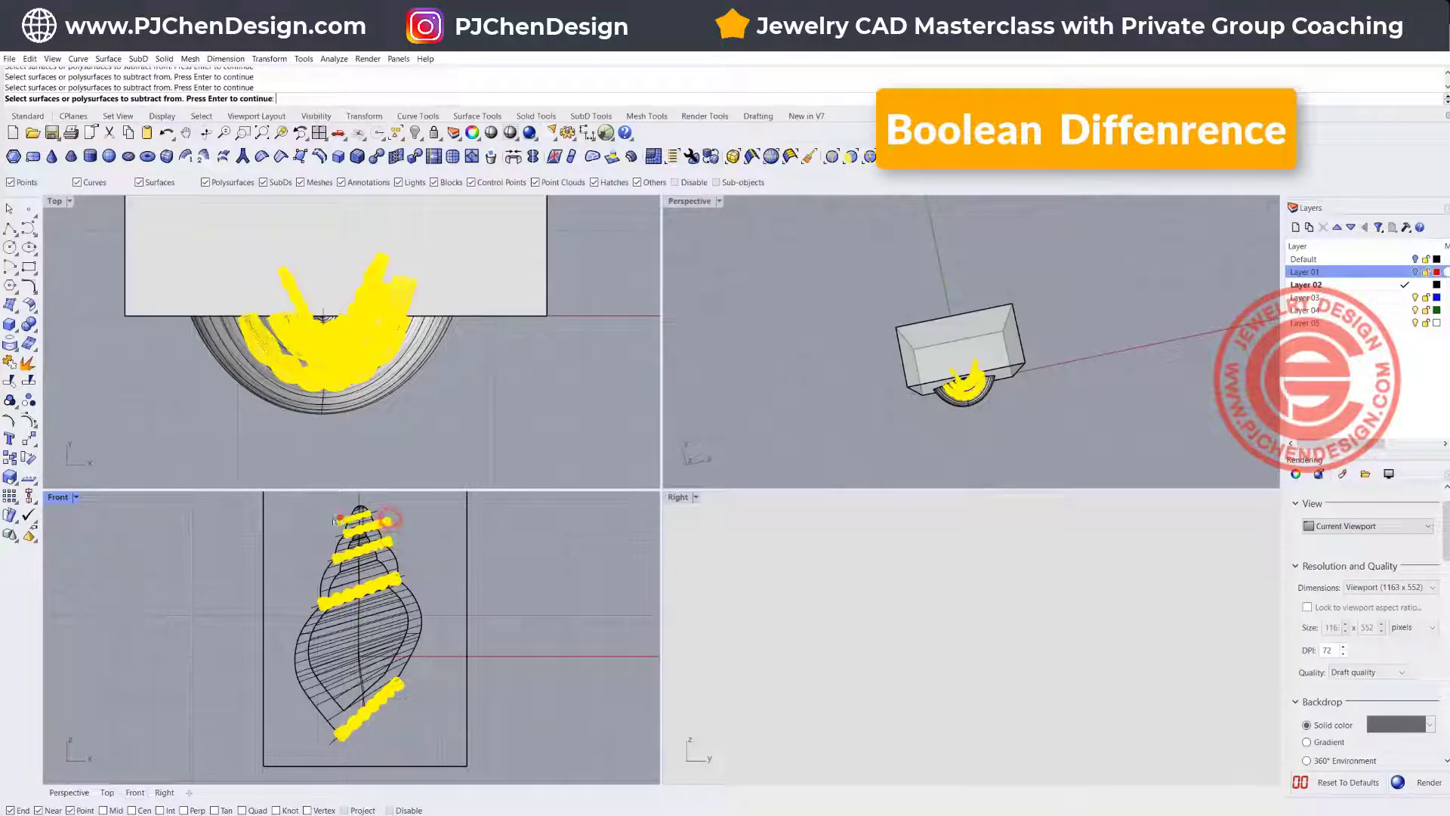
pyautogui.press('Return')
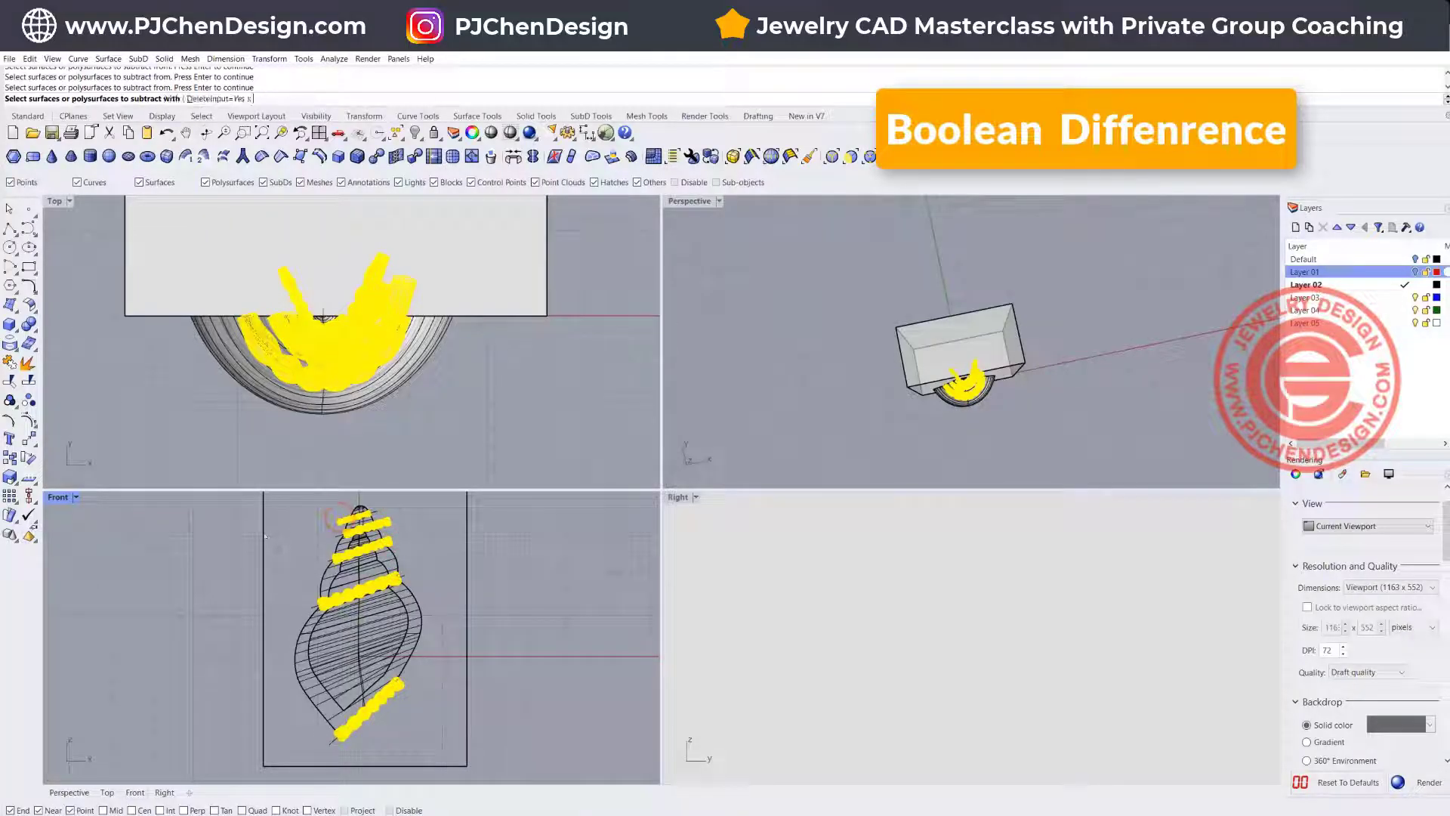
pyautogui.click(264, 532)
pyautogui.press('Return')
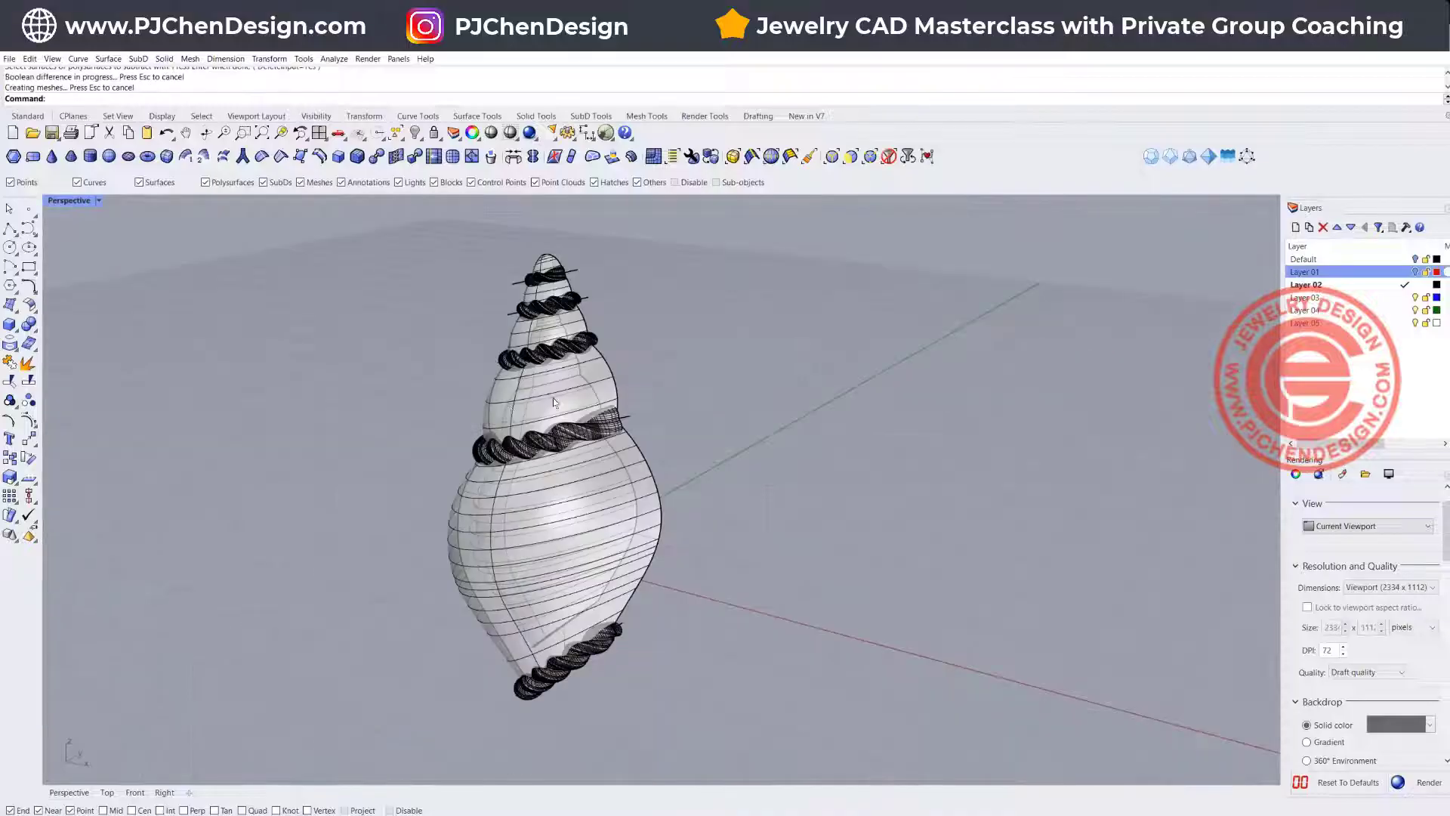
pyautogui.moveTo(572, 412); pyautogui.dragTo(644, 434, button='right')
pyautogui.click(643, 521)
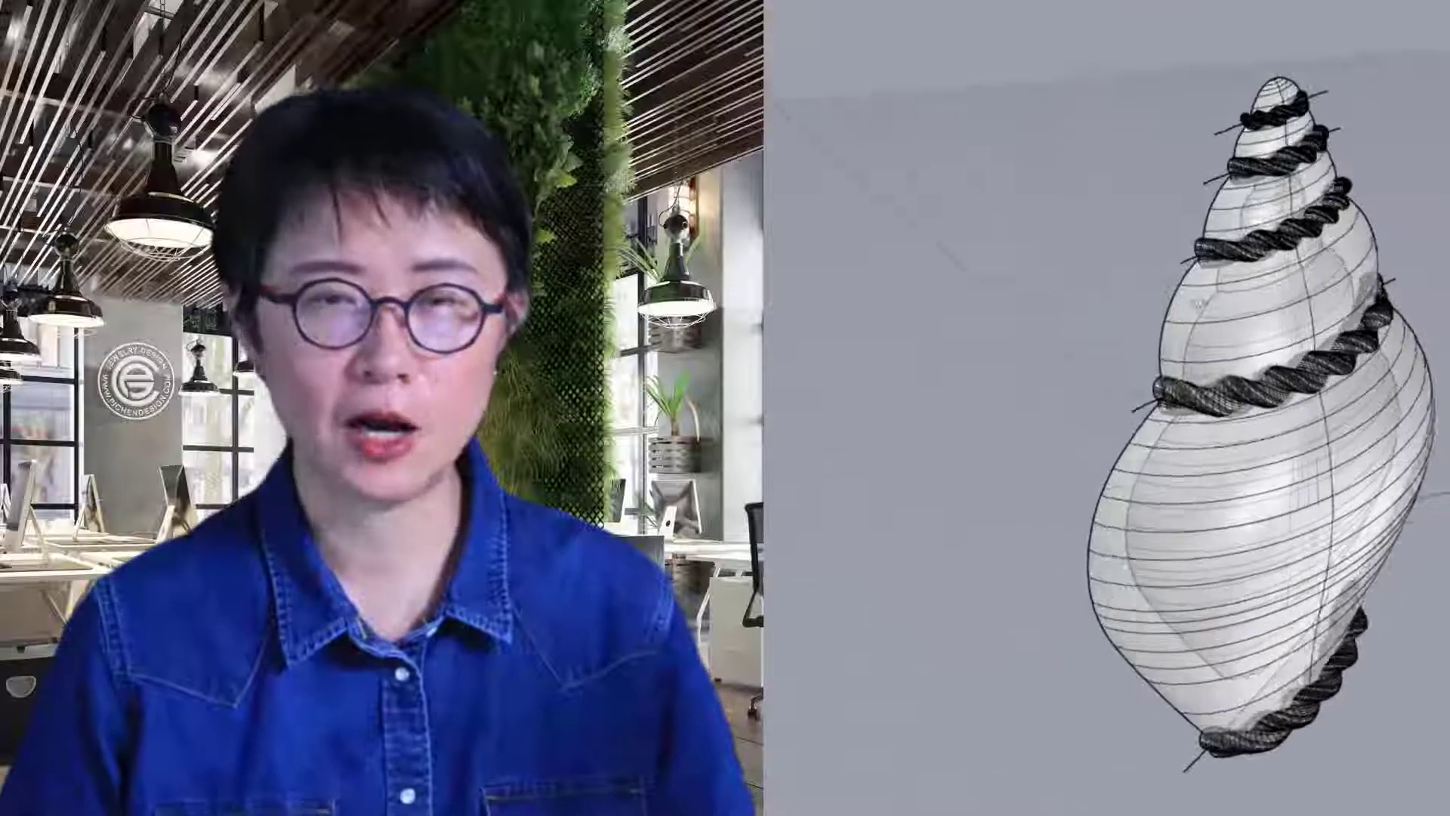
pyautogui.click(1086, 322)
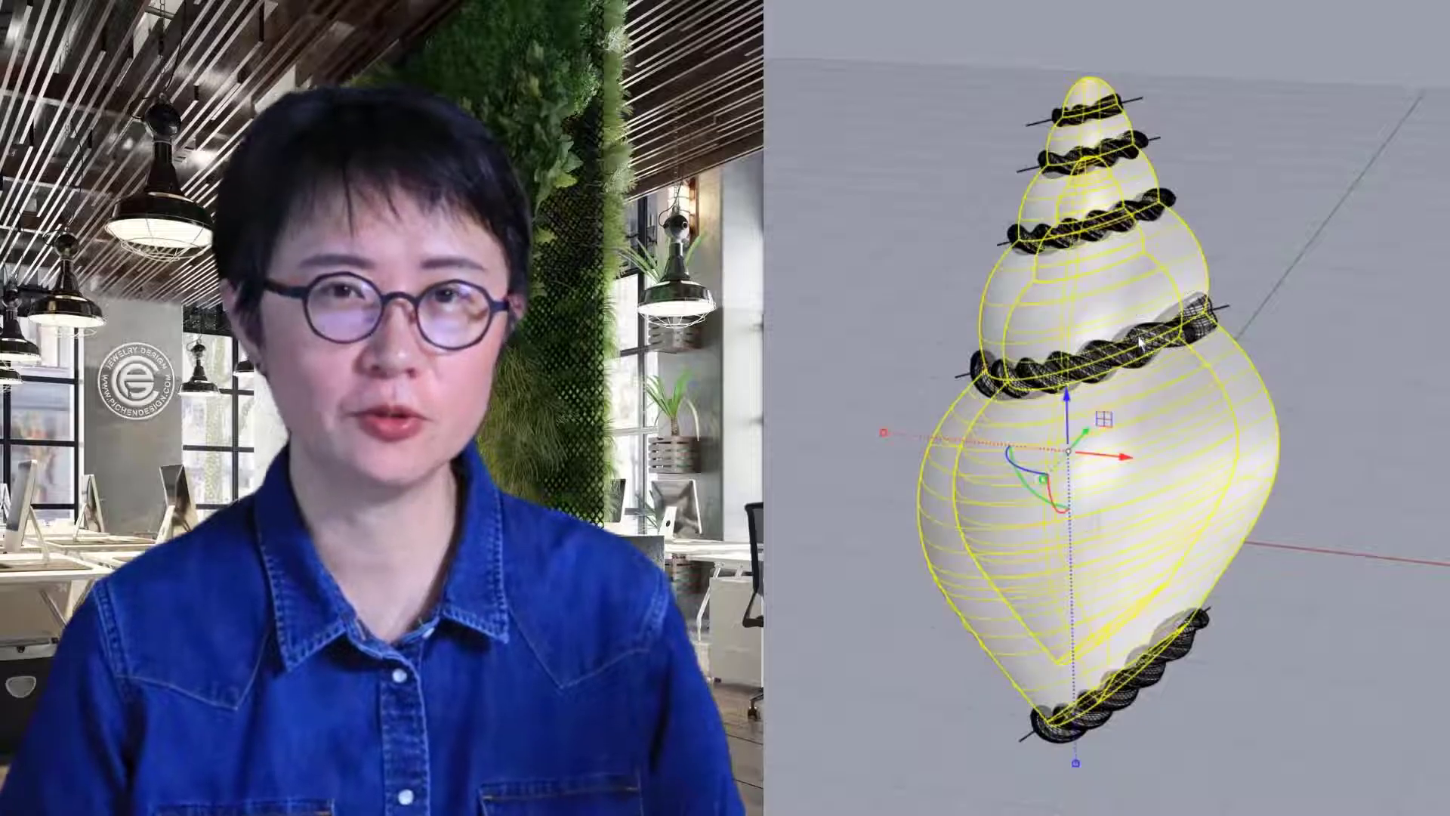
pyautogui.moveTo(1012, 380); pyautogui.dragTo(939, 299, button='right')
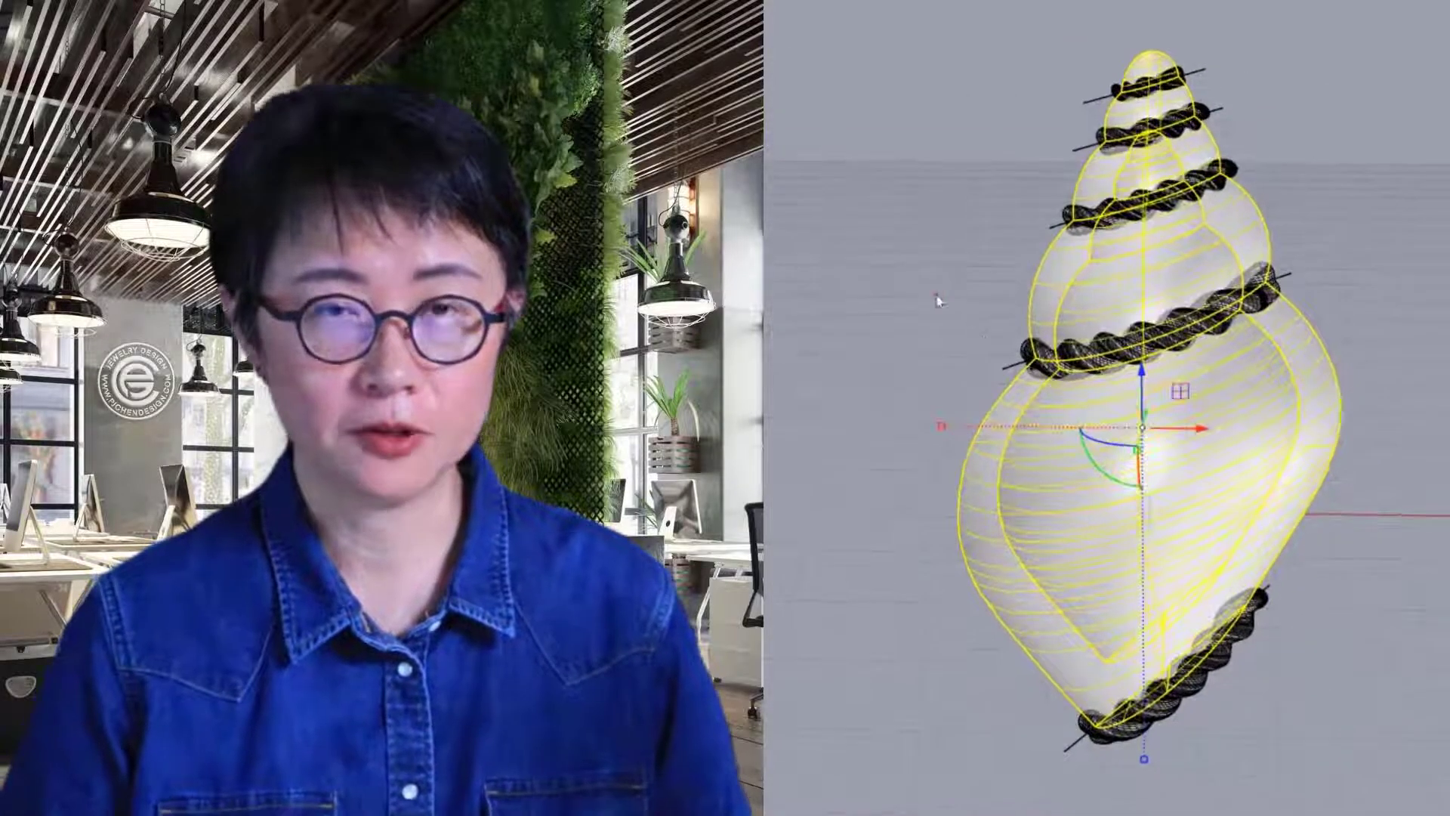
pyautogui.click(935, 295)
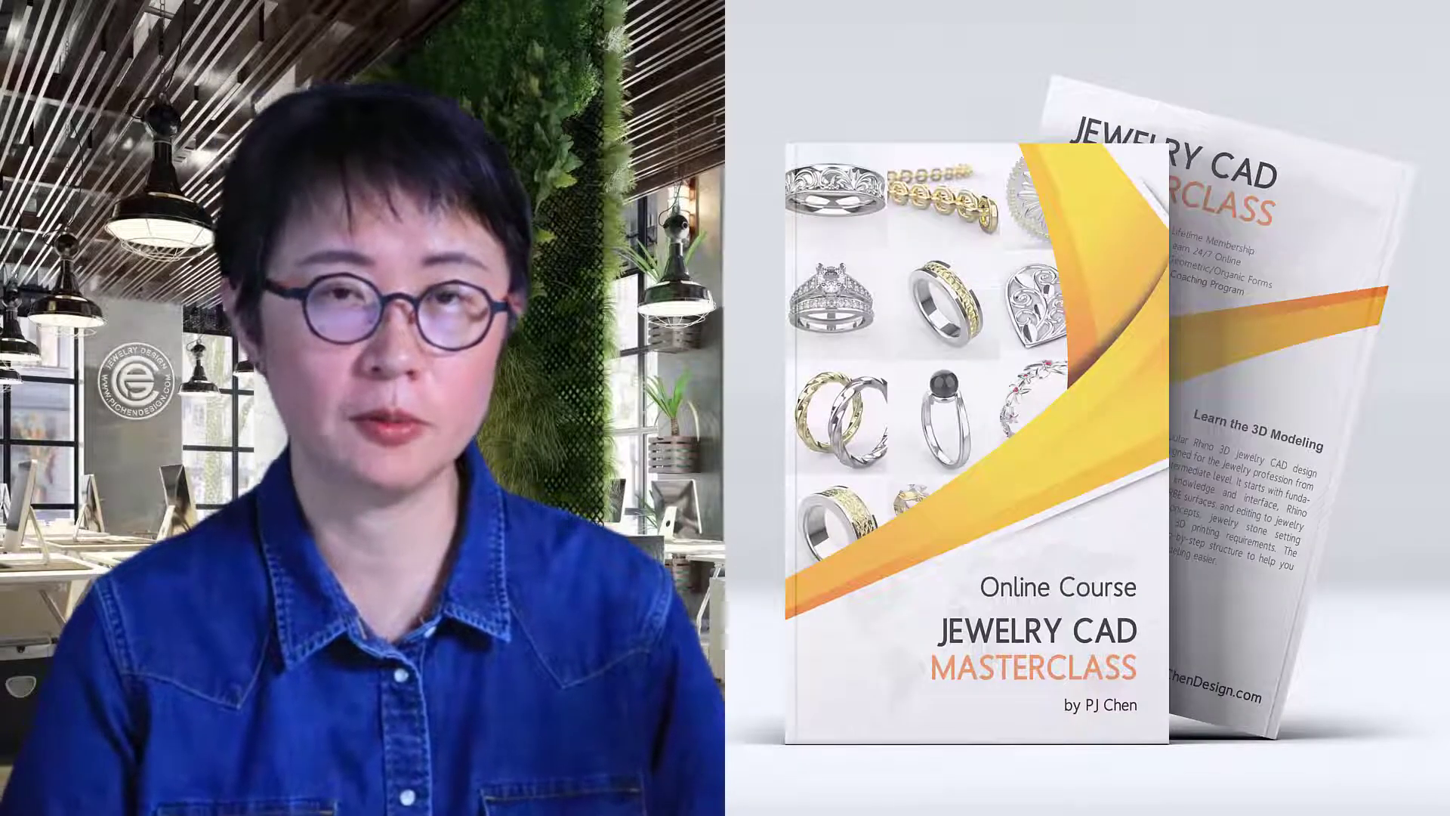